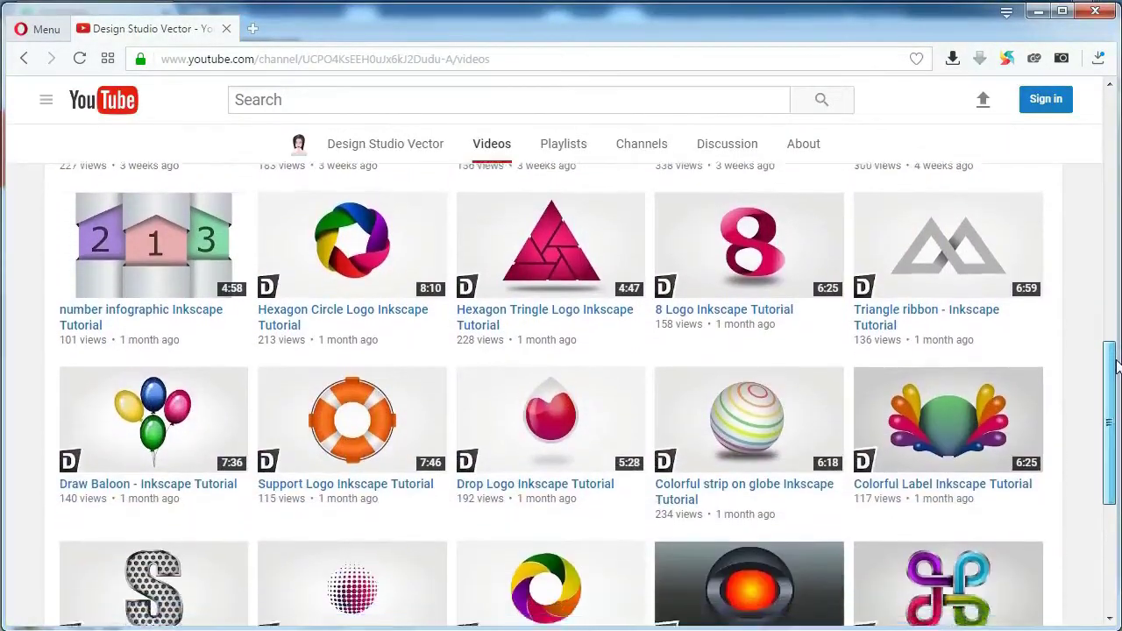
Draw a dark square on the page and move it to the right
{"action": "left_click_drag", "start_coordinate": [1116, 343], "coordinate": [1118, 382]}
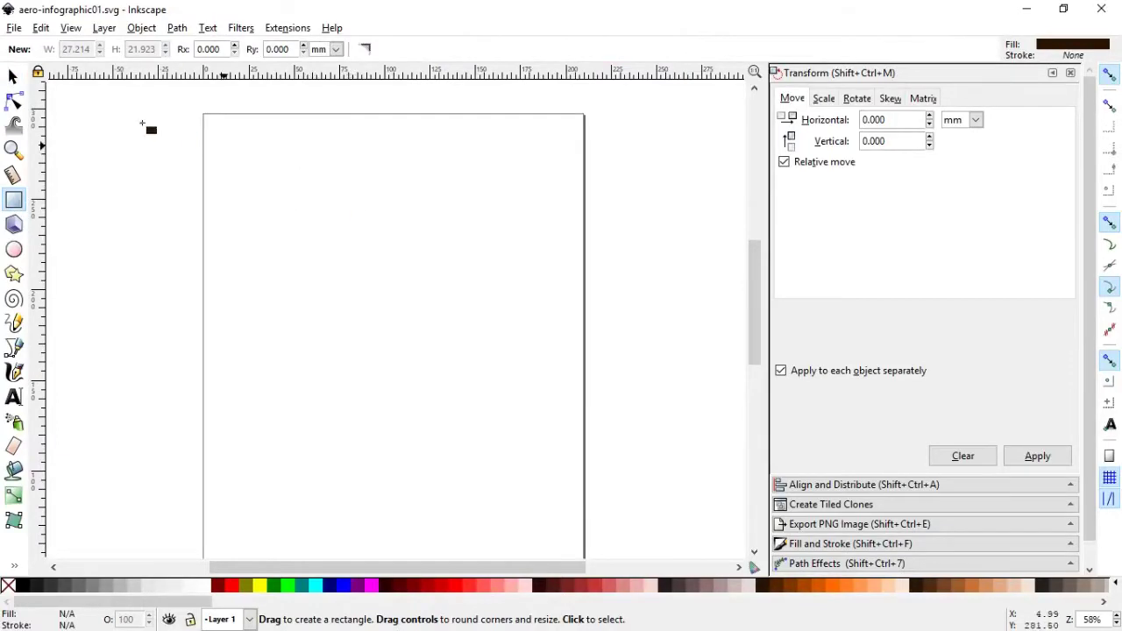
{"action": "left_click_drag", "start_coordinate": [290, 174], "coordinate": [418, 279]}
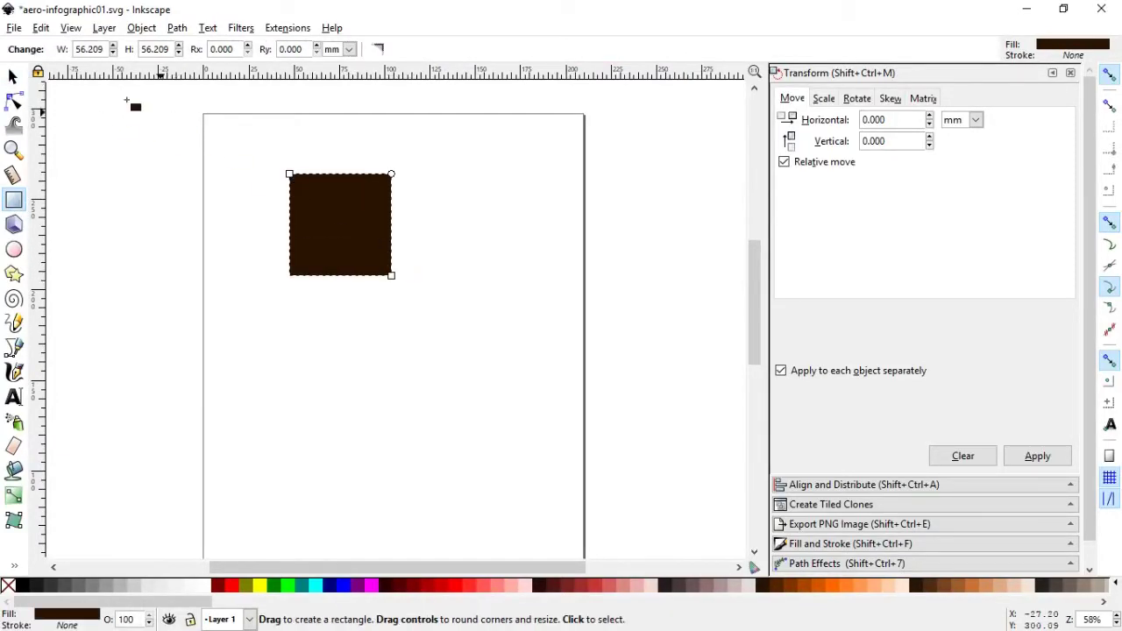
{"action": "left_click", "coordinate": [15, 102]}
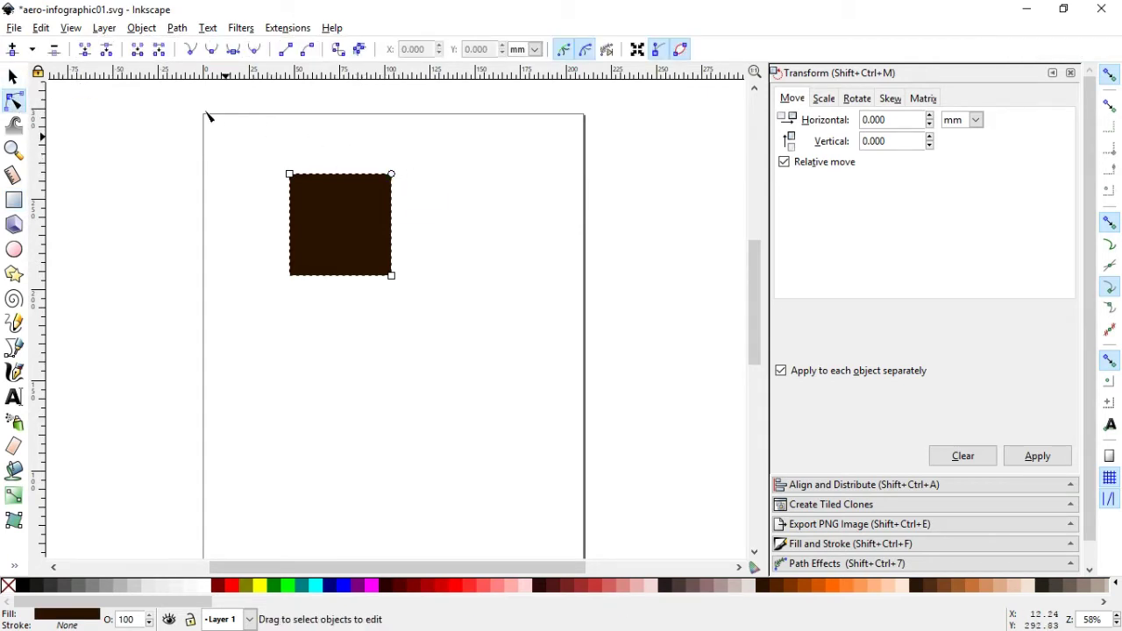
{"action": "left_click", "coordinate": [13, 76]}
{"action": "left_click_drag", "start_coordinate": [375, 225], "coordinate": [474, 220]}
Duplicate the square to its left, then make the right one a red diamond rotated 45°
{"action": "right_click", "coordinate": [474, 220]}
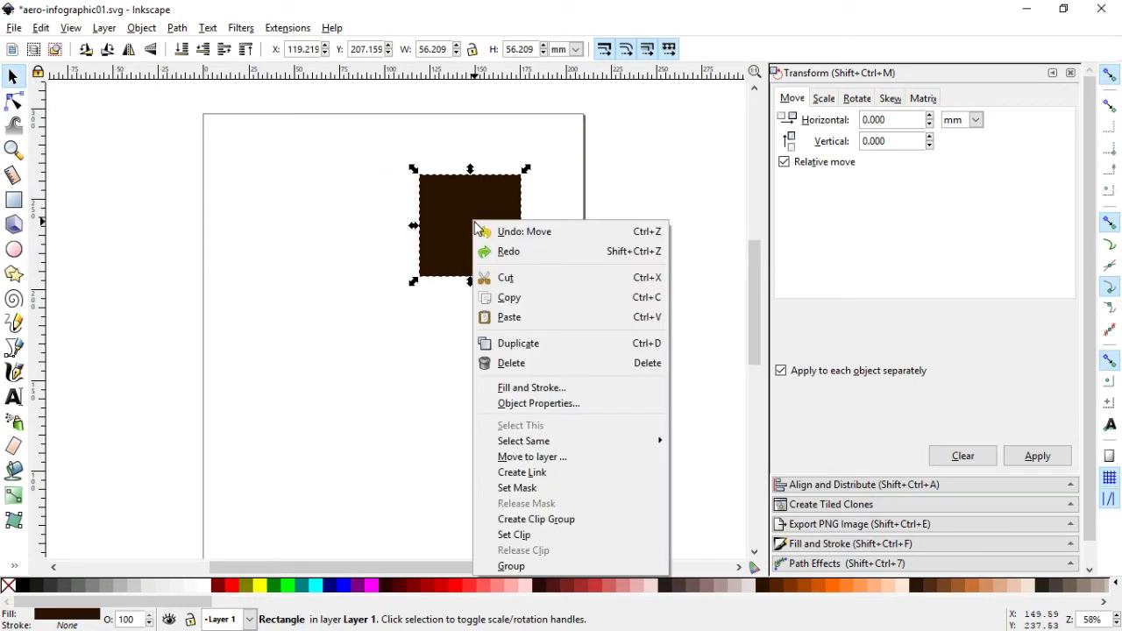
{"action": "left_click", "coordinate": [572, 346]}
{"action": "left_click_drag", "start_coordinate": [468, 228], "coordinate": [308, 230]}
{"action": "left_click", "coordinate": [388, 333]}
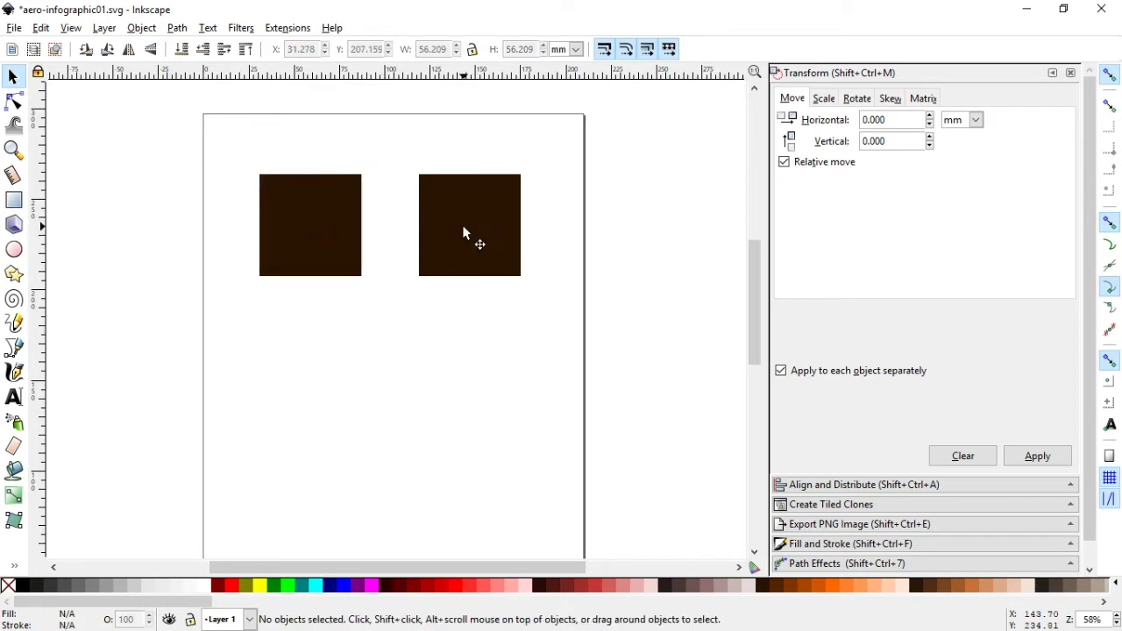
{"action": "left_click", "coordinate": [474, 225]}
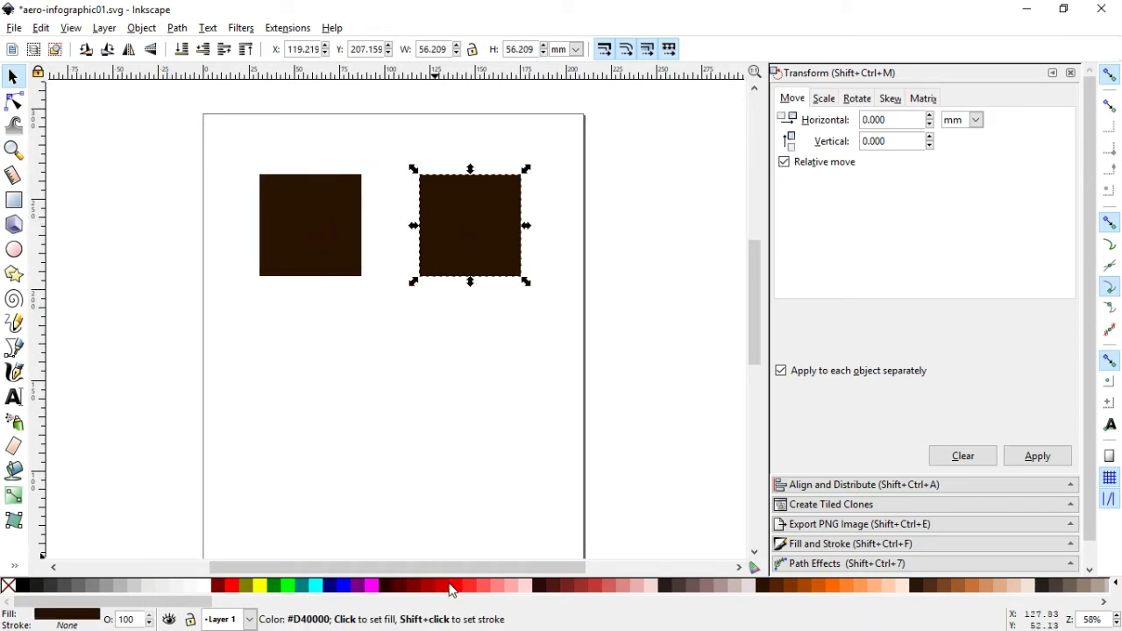
{"action": "left_click", "coordinate": [456, 585]}
{"action": "left_click", "coordinate": [481, 220]}
{"action": "left_click_drag", "start_coordinate": [525, 171], "coordinate": [537, 223]}
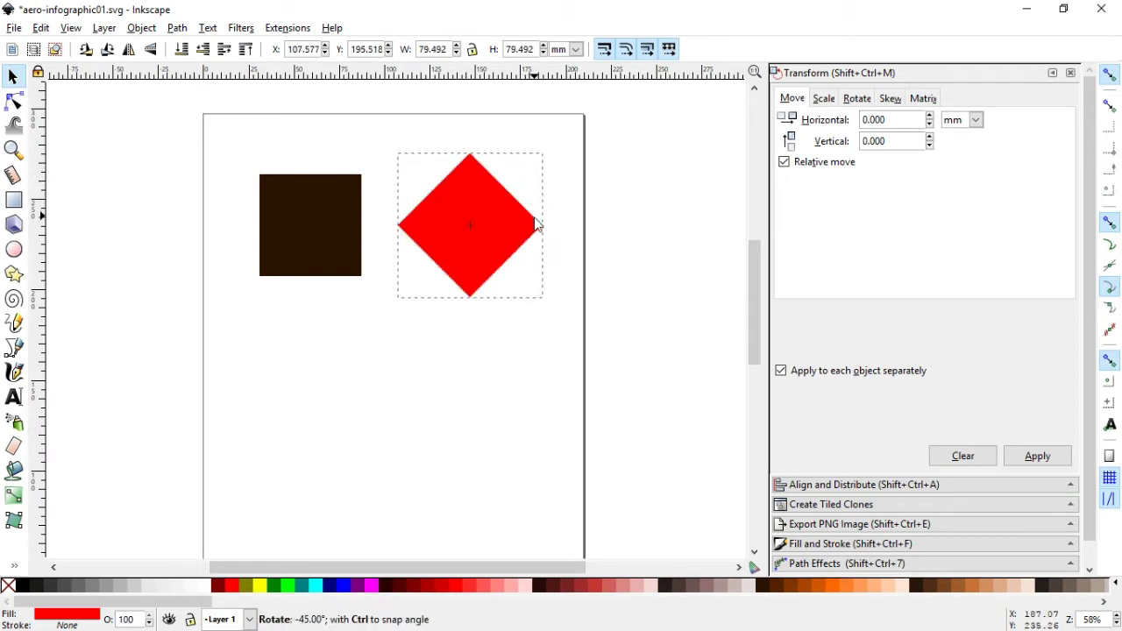
Butt the dark square against the red diamond and zoom in on both shapes
{"action": "key", "text": "Escape"}
{"action": "left_click", "coordinate": [333, 227]}
{"action": "left_click_drag", "start_coordinate": [338, 233], "coordinate": [444, 221]}
{"action": "left_click", "coordinate": [538, 277]}
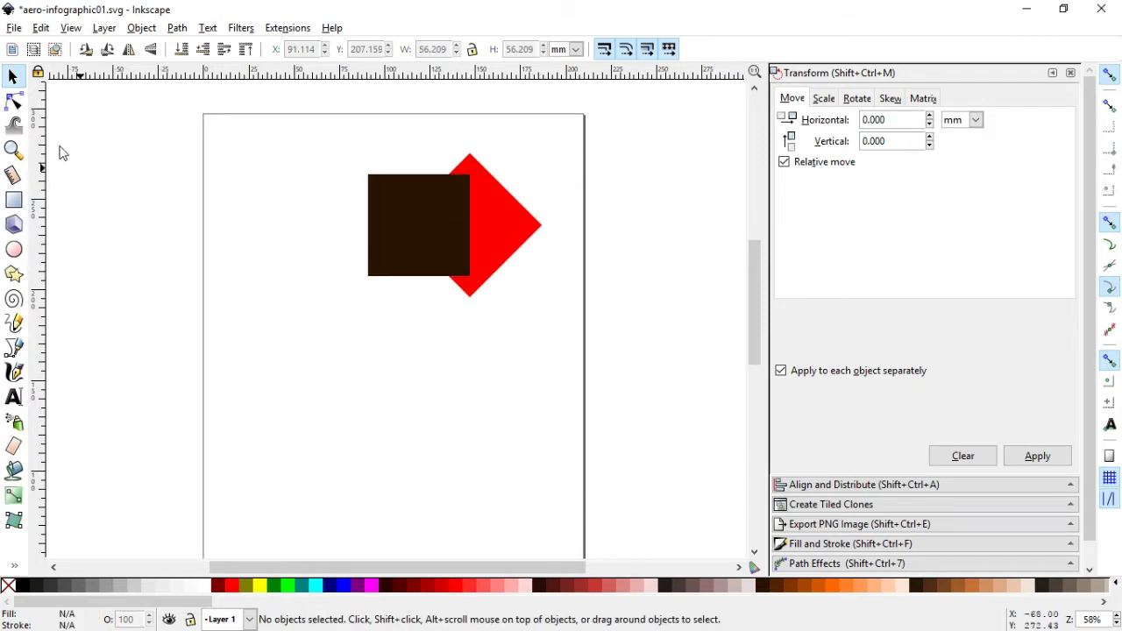
{"action": "left_click", "coordinate": [14, 149]}
{"action": "left_click_drag", "start_coordinate": [302, 118], "coordinate": [584, 355]}
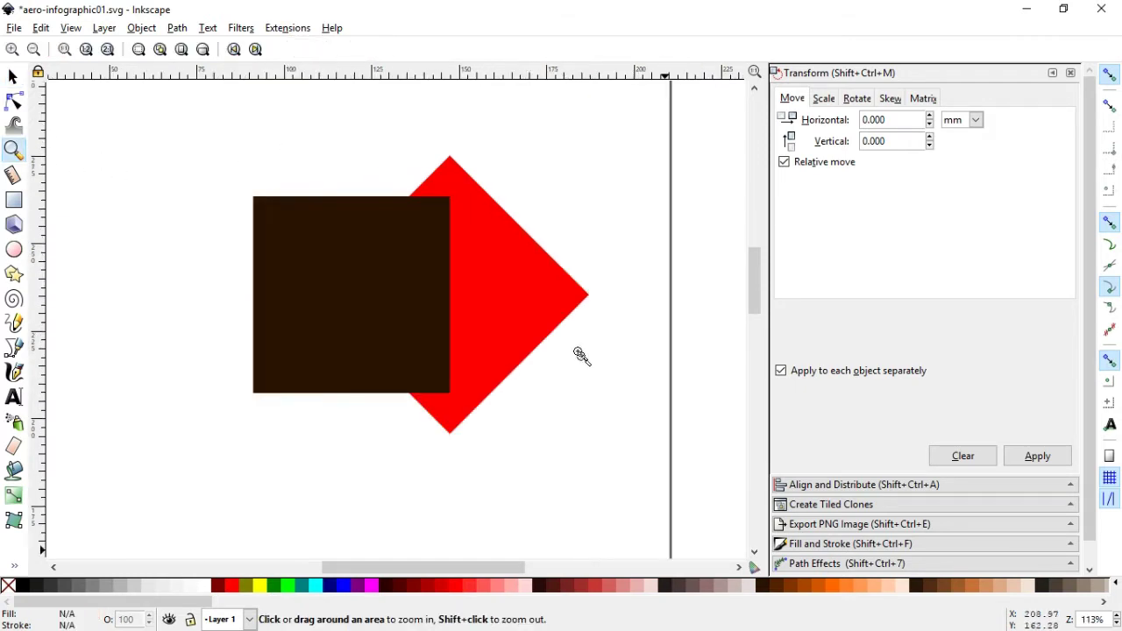
{"action": "left_click", "coordinate": [13, 76]}
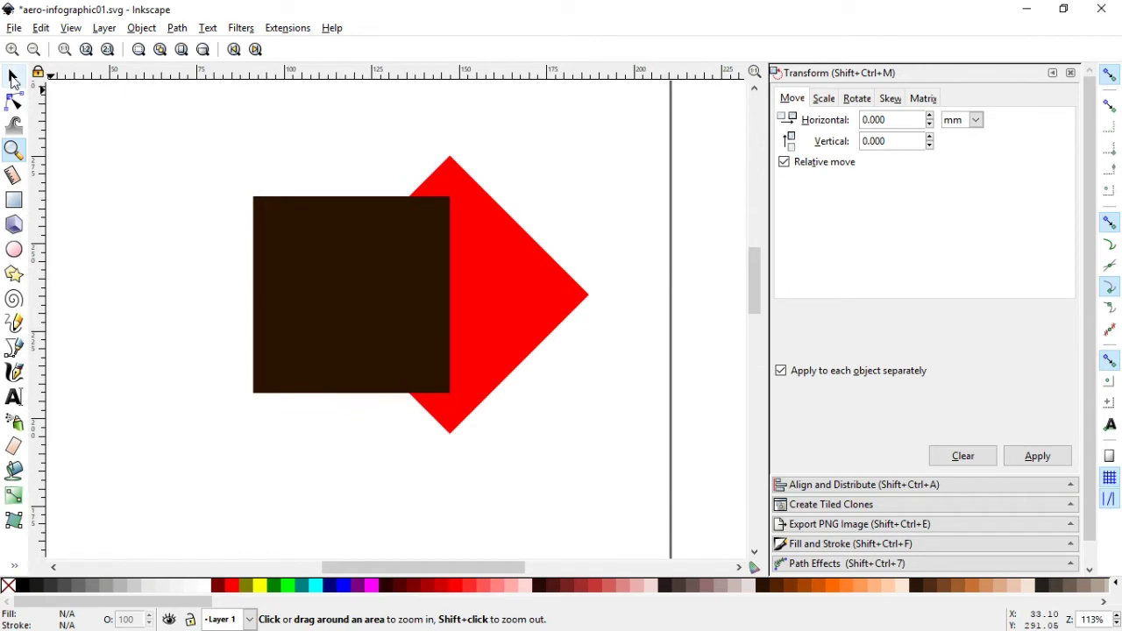
Squash the red diamond to about 74% height and narrow it to 51.796 width
{"action": "left_click", "coordinate": [491, 302]}
{"action": "left_click_drag", "start_coordinate": [450, 441], "coordinate": [450, 412]}
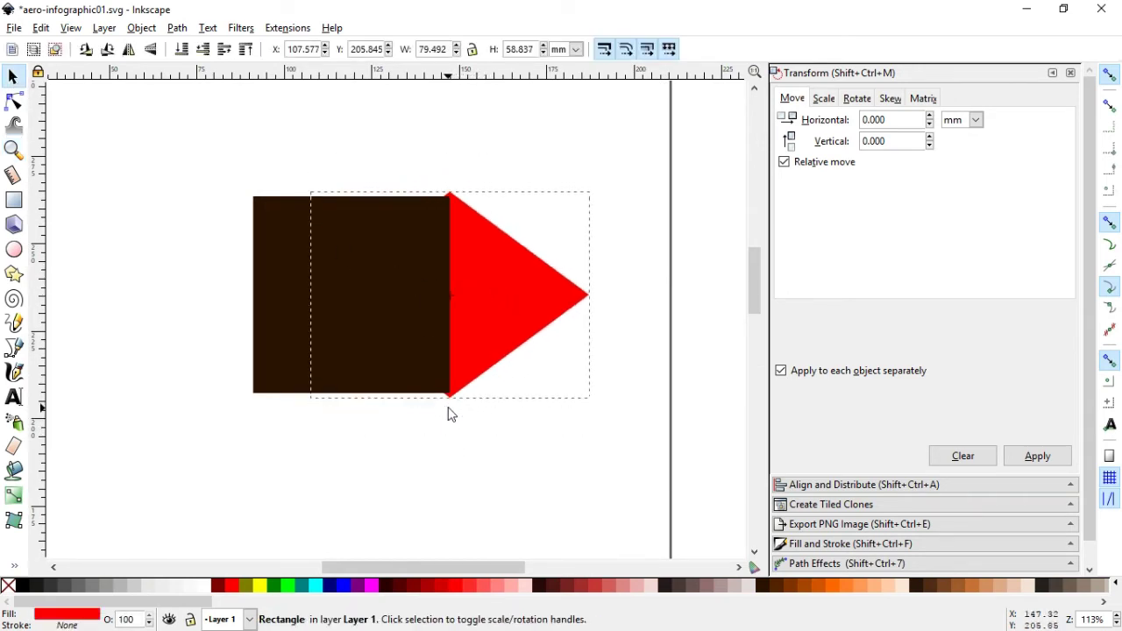
{"action": "left_click_drag", "start_coordinate": [593, 295], "coordinate": [543, 299]}
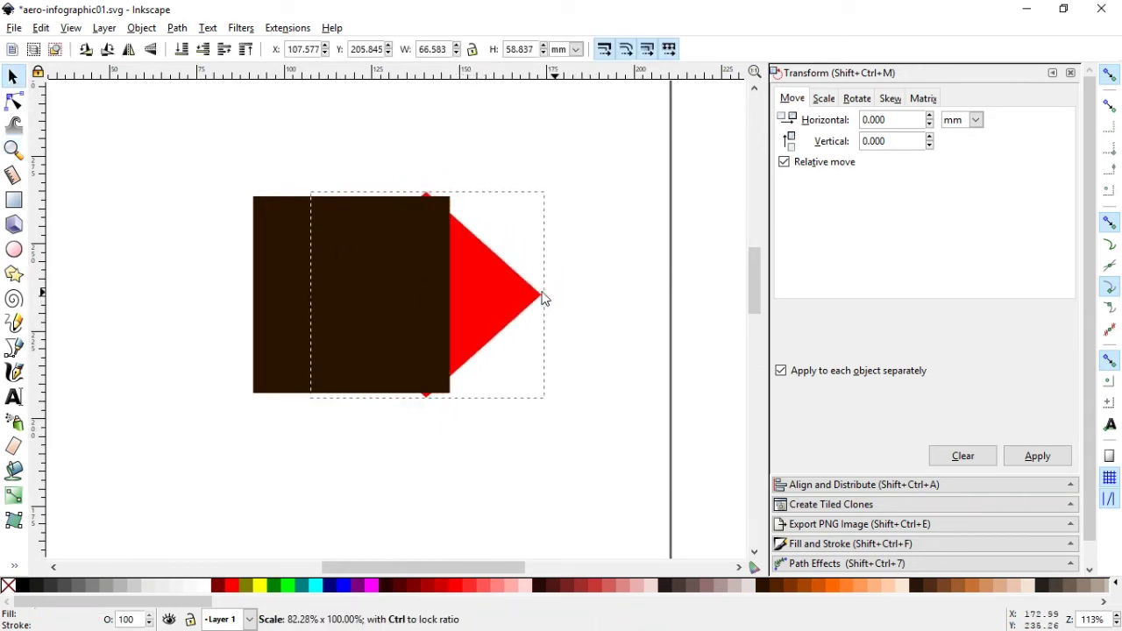
{"action": "mouse_move", "coordinate": [543, 299]}
{"action": "left_mouse_down"}
{"action": "mouse_move", "coordinate": [497, 299]}
{"action": "mouse_move", "coordinate": [516, 305]}
{"action": "left_mouse_up"}
{"action": "left_click_drag", "start_coordinate": [452, 416], "coordinate": [448, 404]}
{"action": "left_click", "coordinate": [451, 411]}
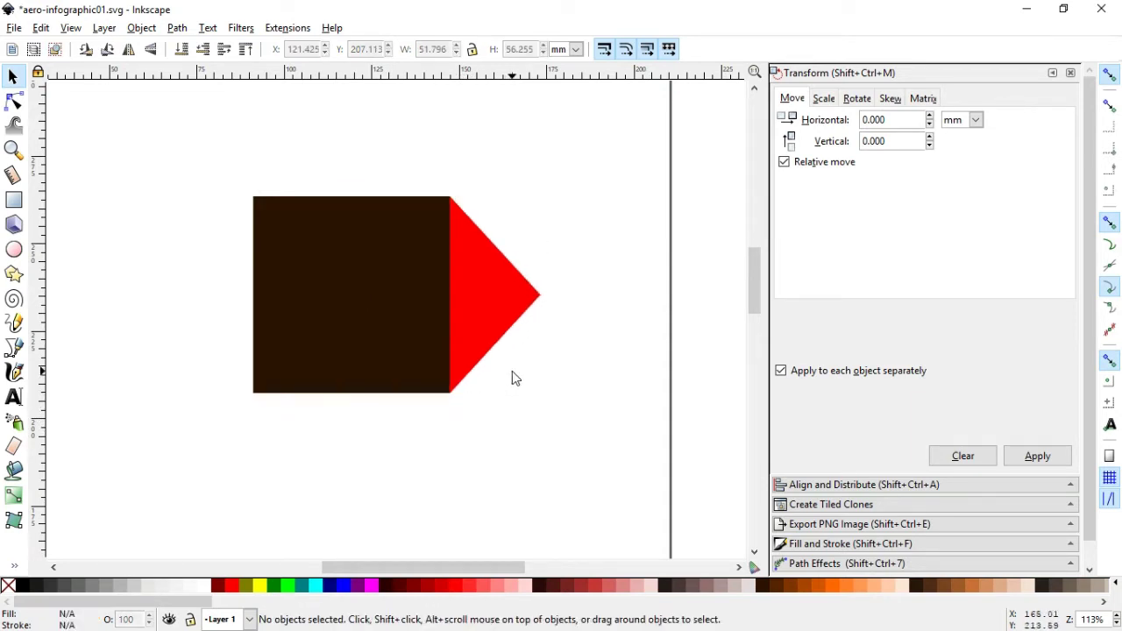
Edit the red arrowhead's tip node with the Node tool to round it
{"action": "left_click", "coordinate": [511, 295]}
{"action": "left_click", "coordinate": [13, 101]}
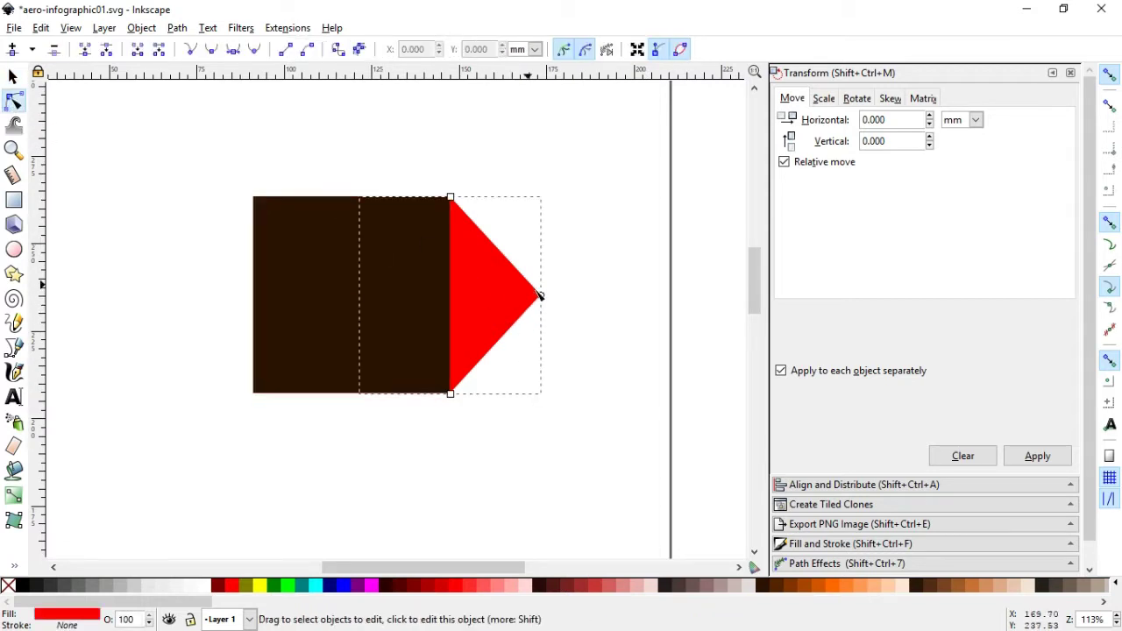
{"action": "mouse_move", "coordinate": [538, 295]}
{"action": "left_mouse_down"}
{"action": "mouse_move", "coordinate": [541, 318]}
{"action": "mouse_move", "coordinate": [538, 295]}
{"action": "left_mouse_up"}
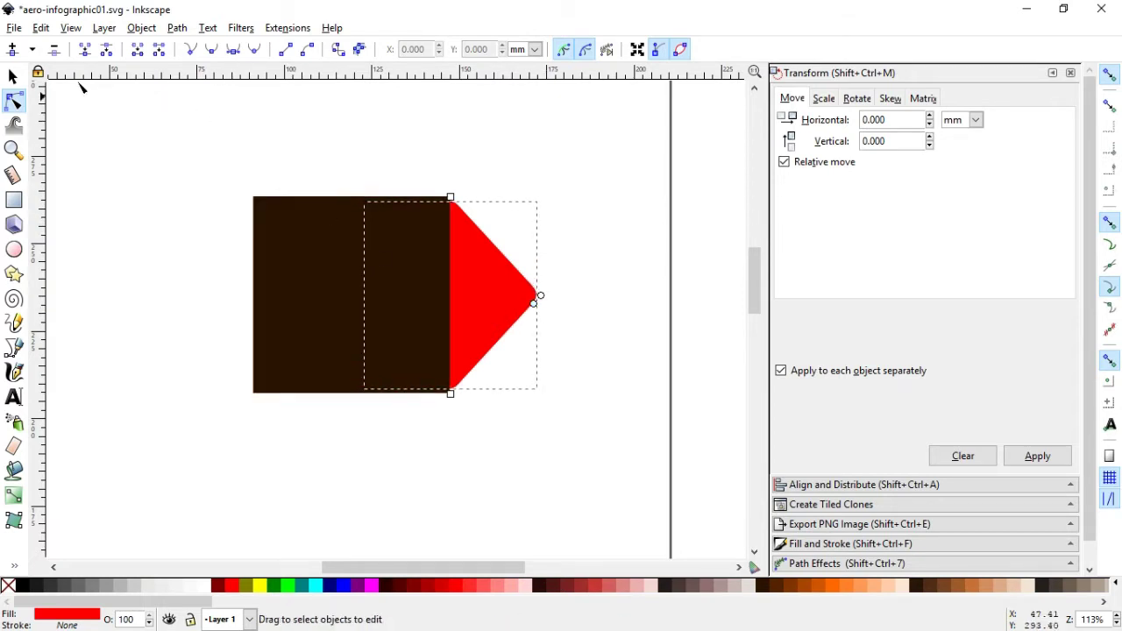
{"action": "left_click", "coordinate": [12, 76]}
{"action": "left_click", "coordinate": [517, 175]}
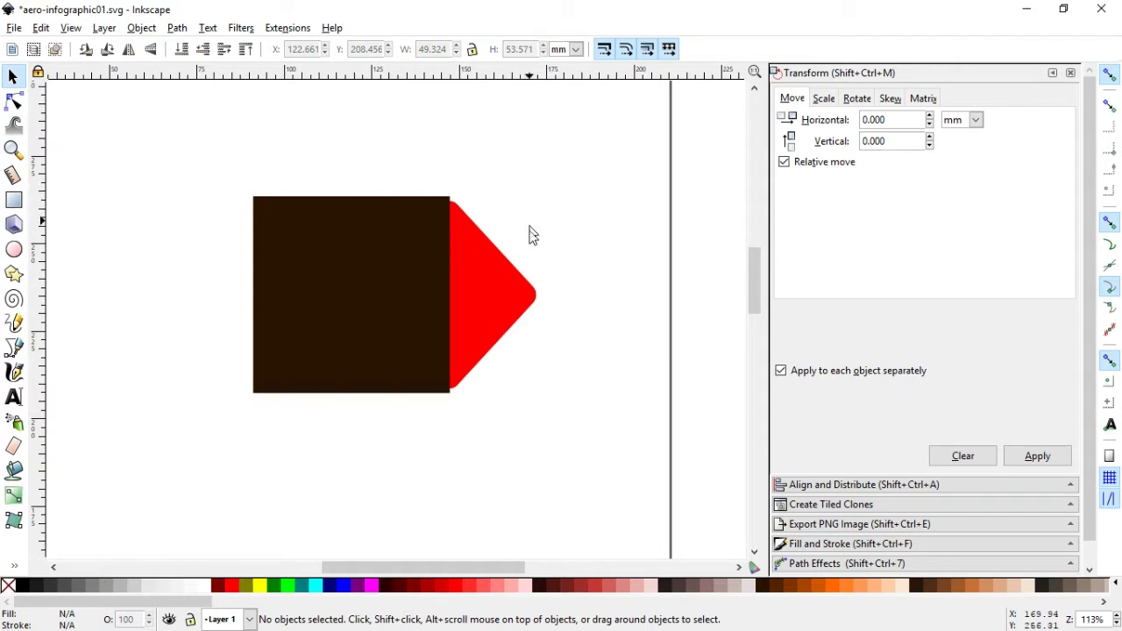
Enlarge the dark square to 58.557 mm and select it together with the red arrowhead
{"action": "left_click", "coordinate": [495, 271]}
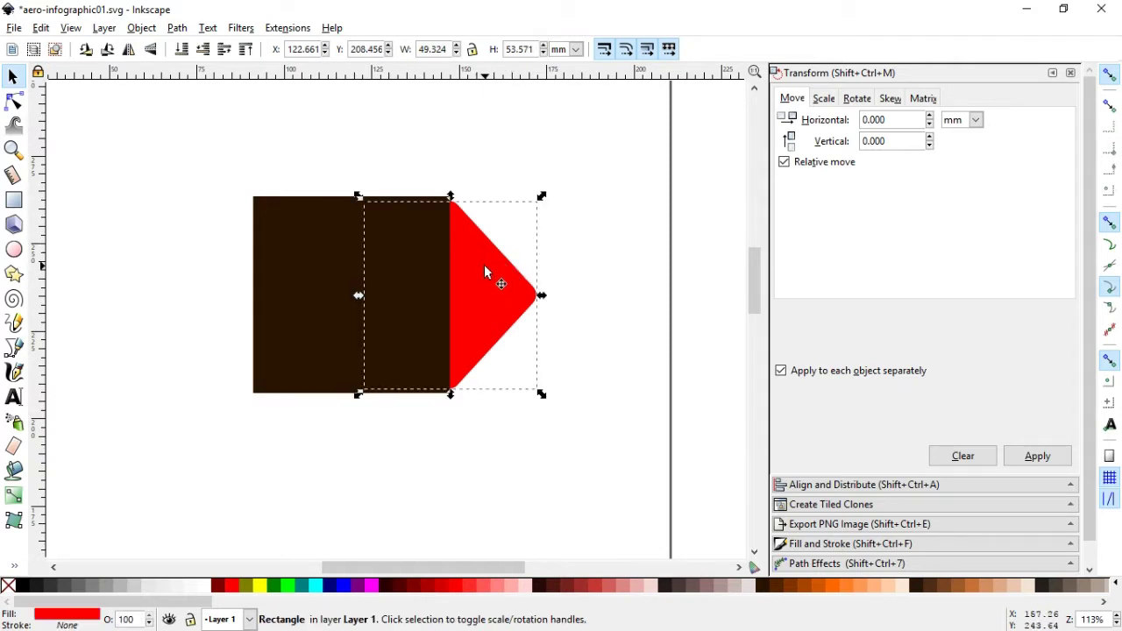
{"action": "left_click", "coordinate": [345, 282]}
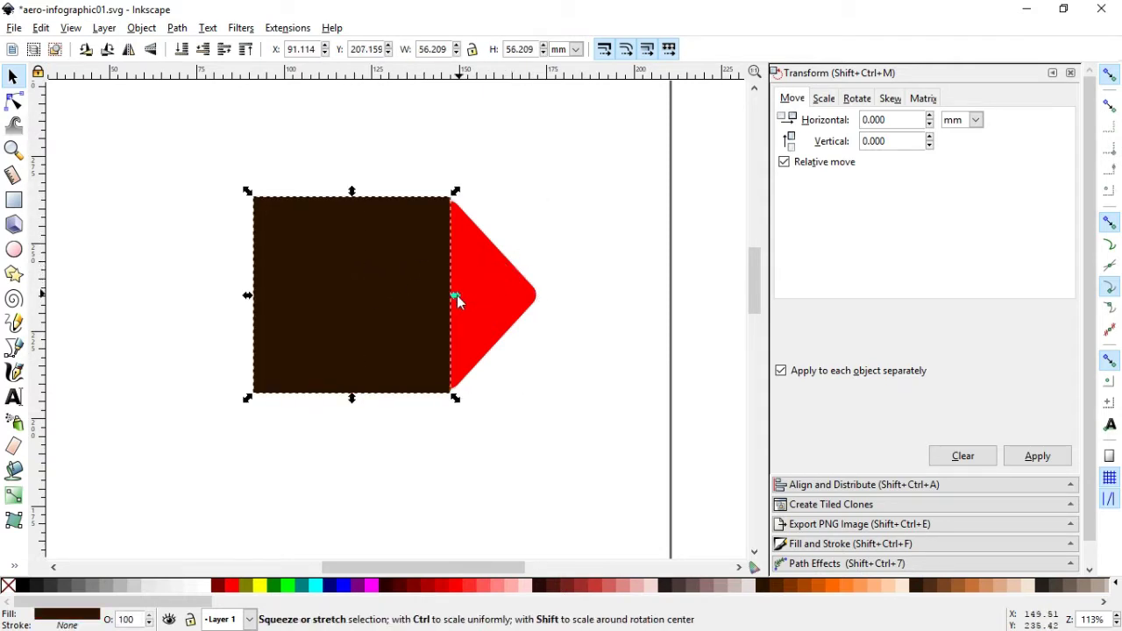
{"action": "left_click_drag", "start_coordinate": [461, 297], "coordinate": [465, 296]}
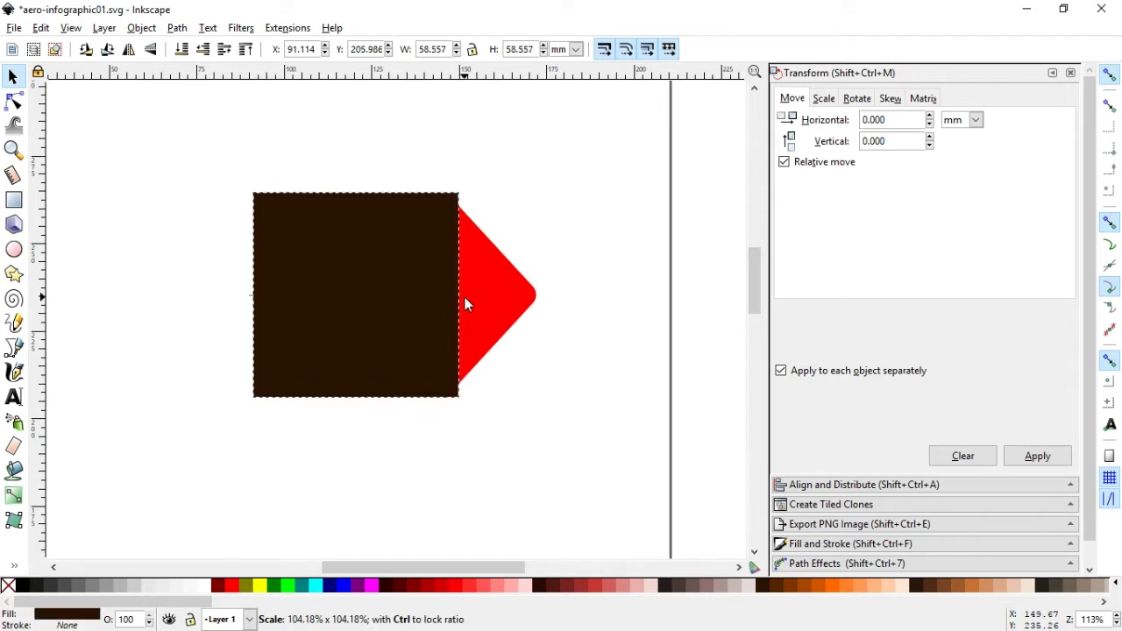
{"action": "left_click", "coordinate": [561, 344]}
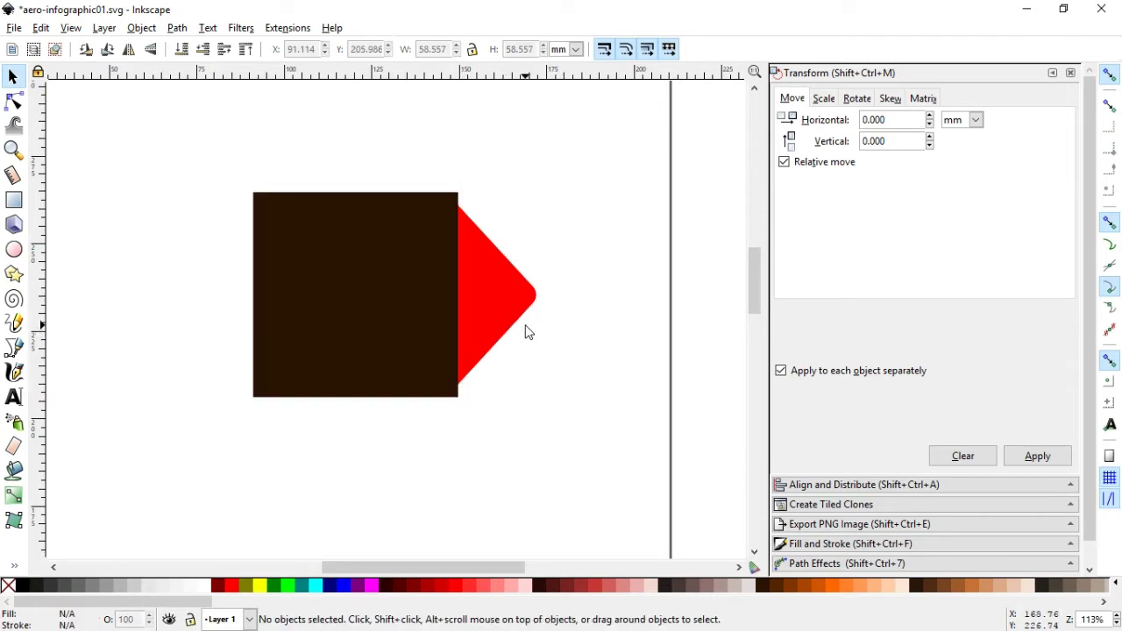
{"action": "left_click", "coordinate": [501, 312]}
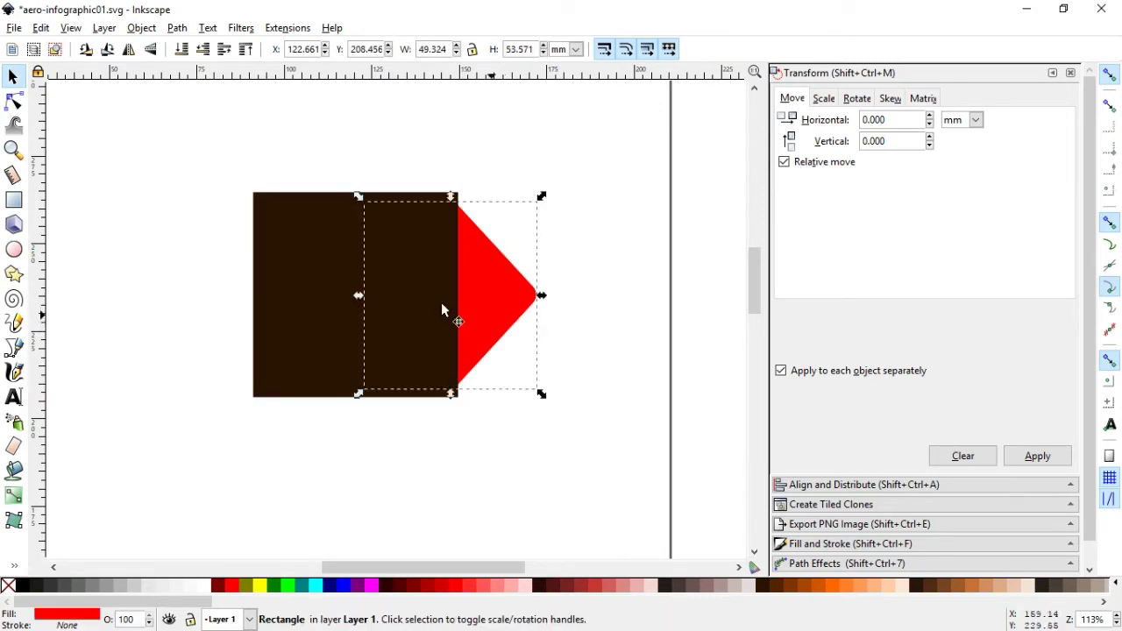
{"action": "left_click", "coordinate": [323, 271], "text": "shift"}
{"action": "left_click", "coordinate": [180, 29]}
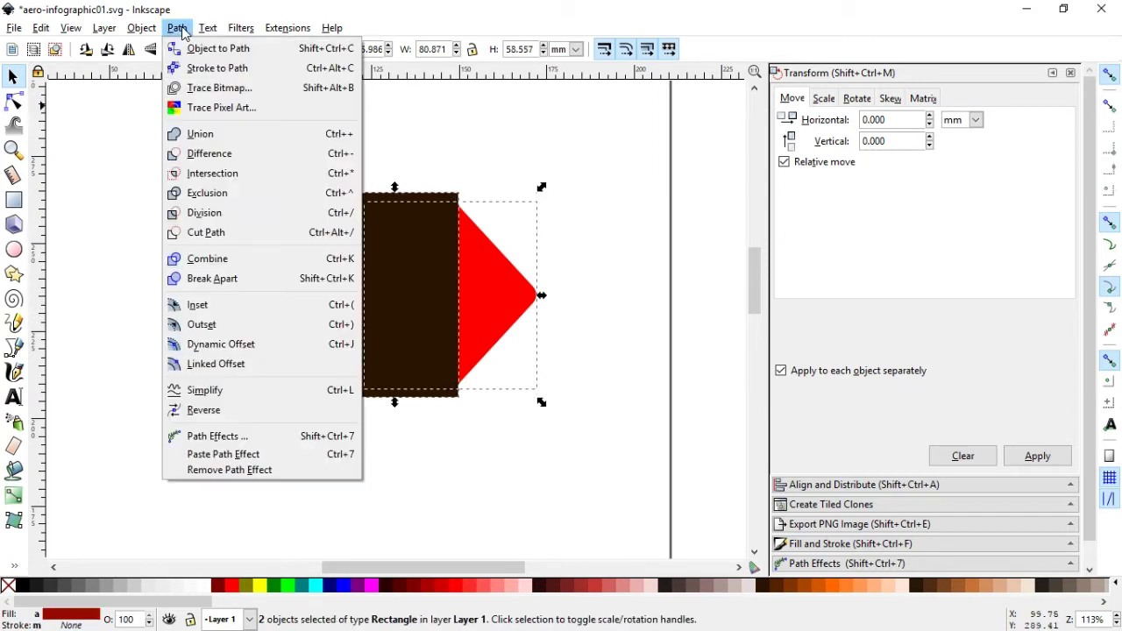
Union the square and arrowhead into one path and delete the two corner nodes beside the tip
{"action": "left_click", "coordinate": [214, 135]}
{"action": "key", "text": "n"}
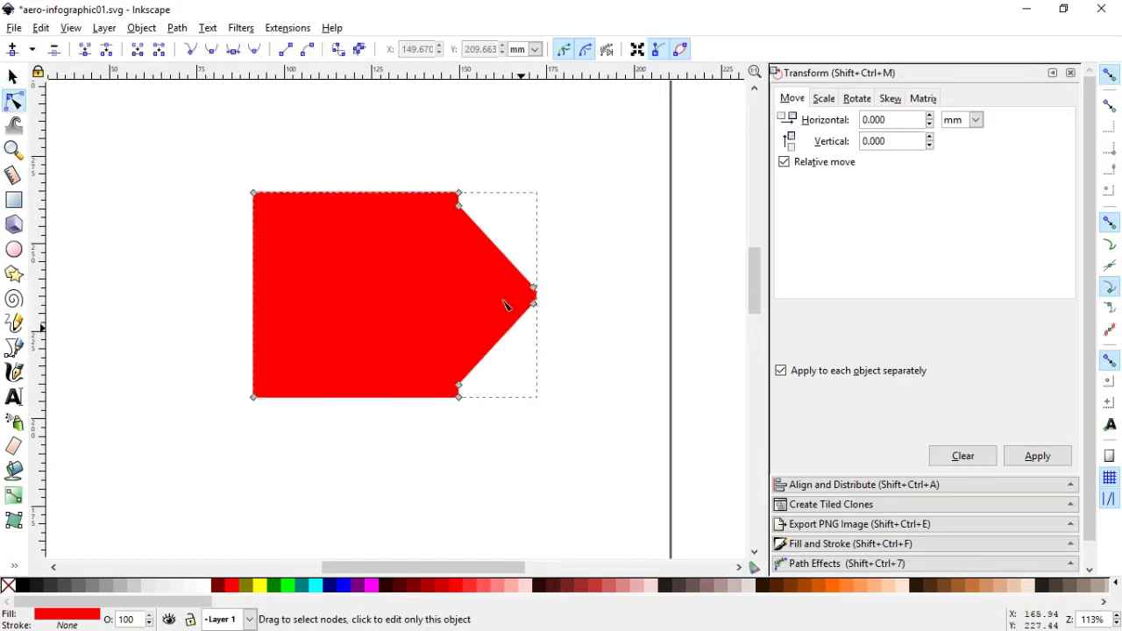
{"action": "left_click_drag", "start_coordinate": [446, 203], "coordinate": [491, 395]}
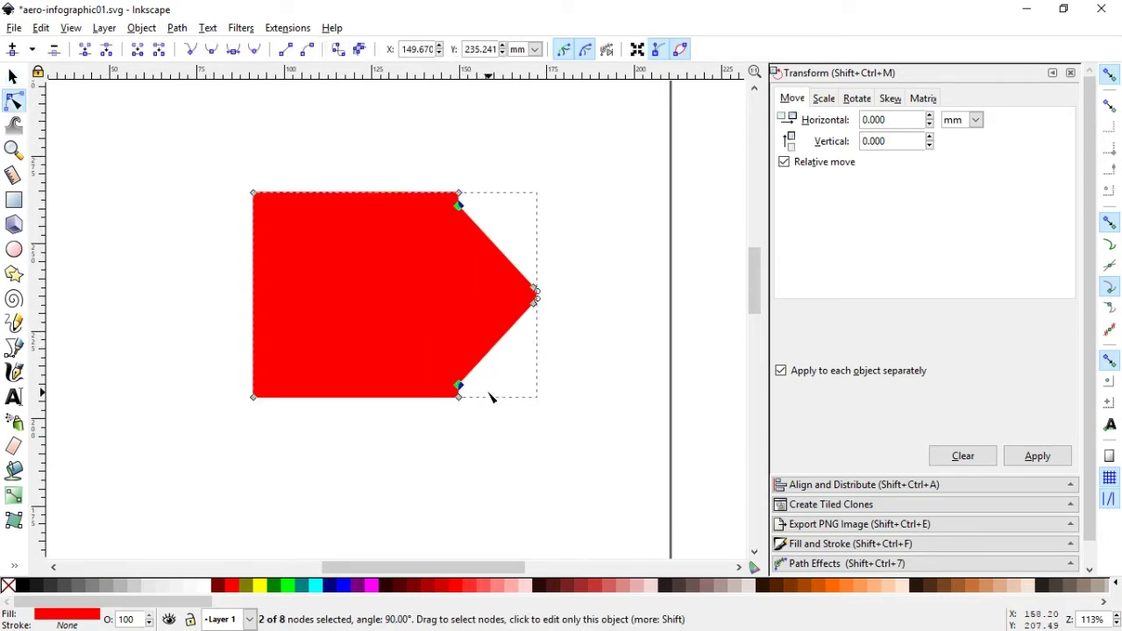
{"action": "right_click", "coordinate": [461, 207]}
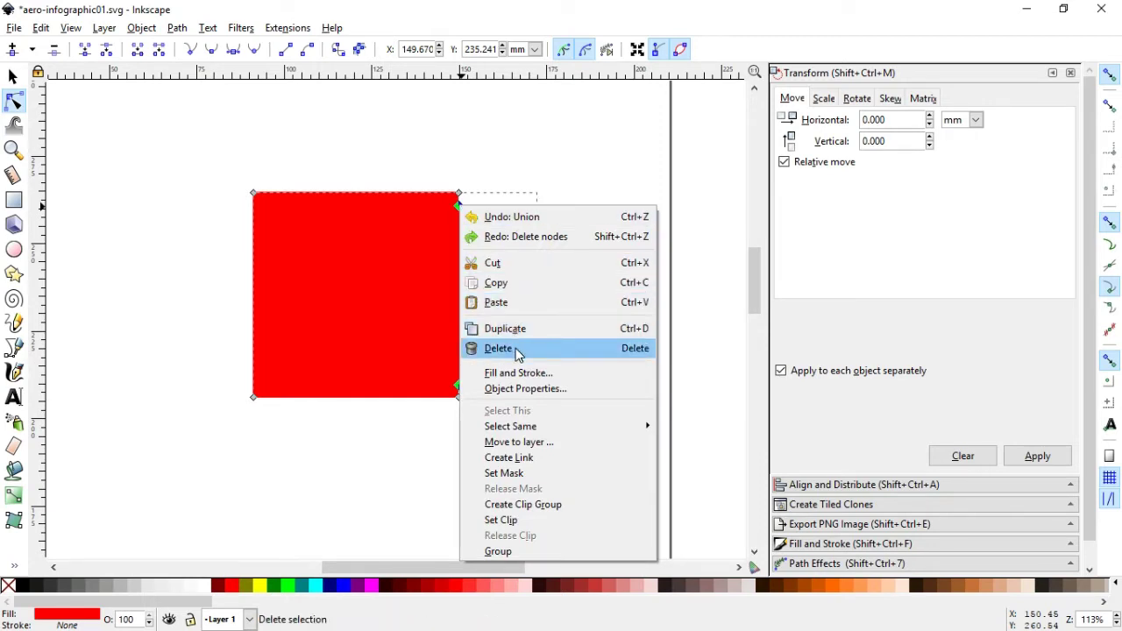
{"action": "left_click", "coordinate": [475, 10]}
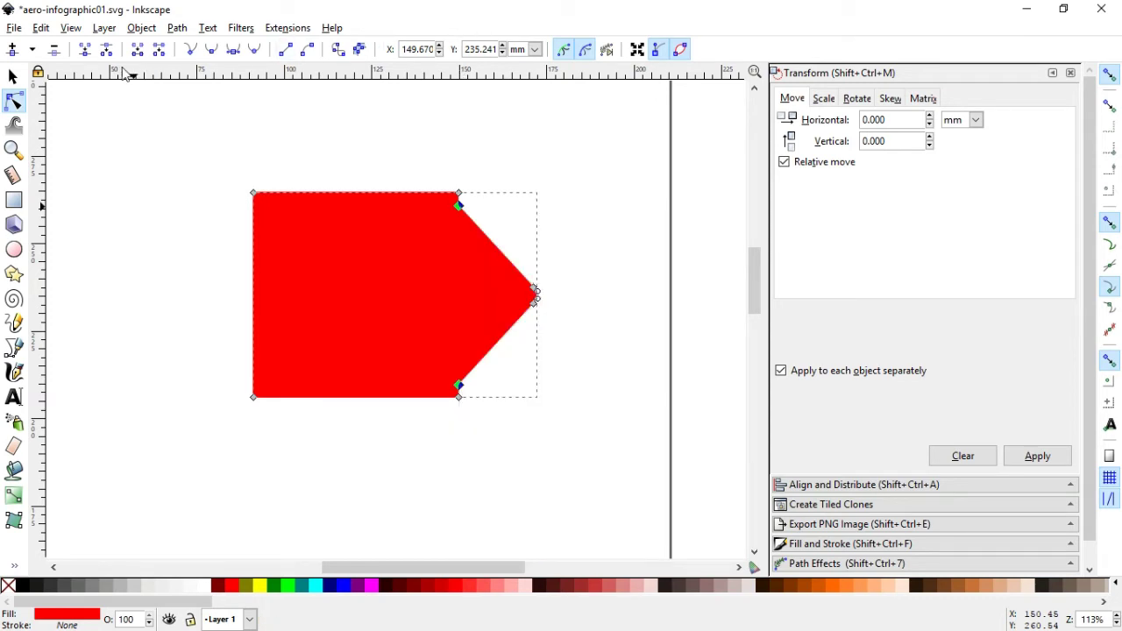
{"action": "left_click", "coordinate": [53, 51]}
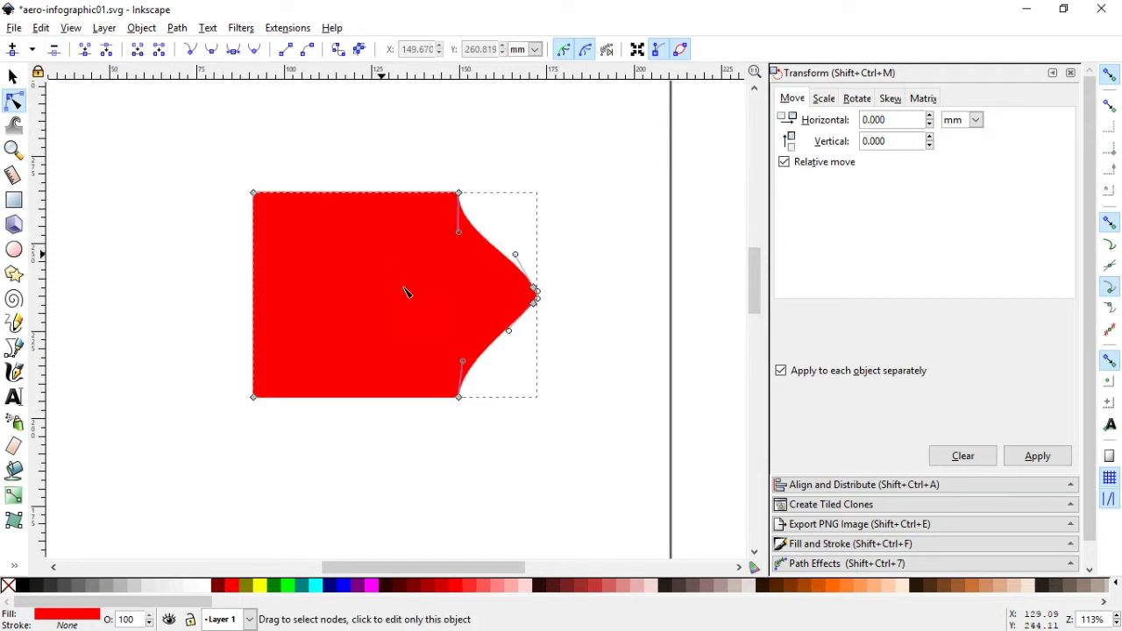
{"action": "left_click", "coordinate": [589, 285]}
{"action": "left_click", "coordinate": [517, 295]}
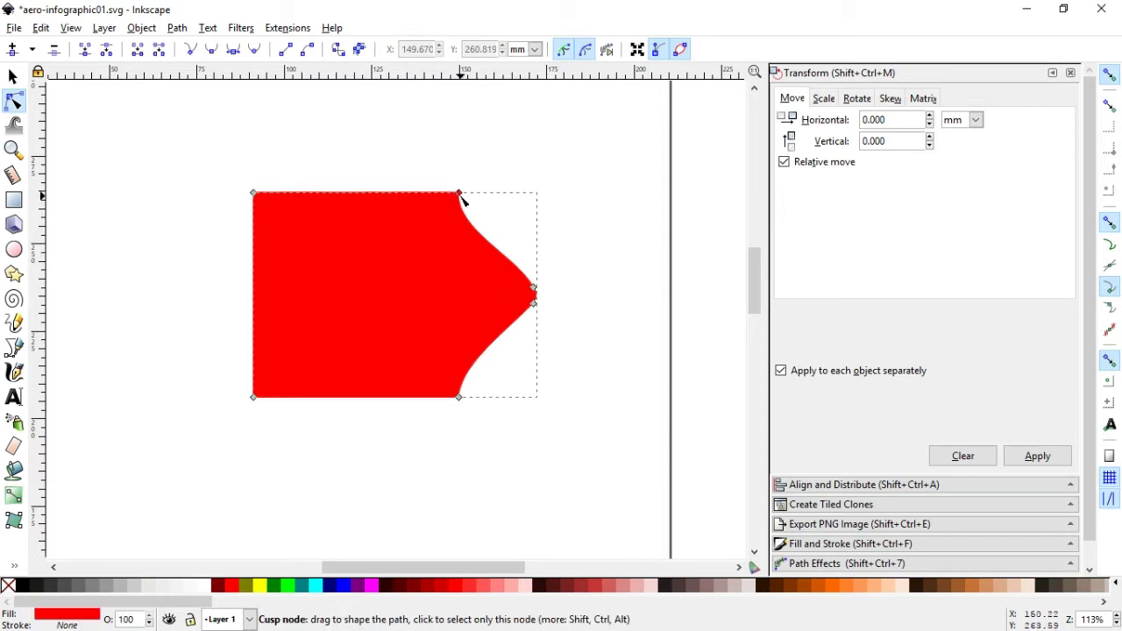
Drag the top and bottom tip nodes' handles so the arrow's diagonal edges are nearly straight
{"action": "left_click", "coordinate": [459, 194]}
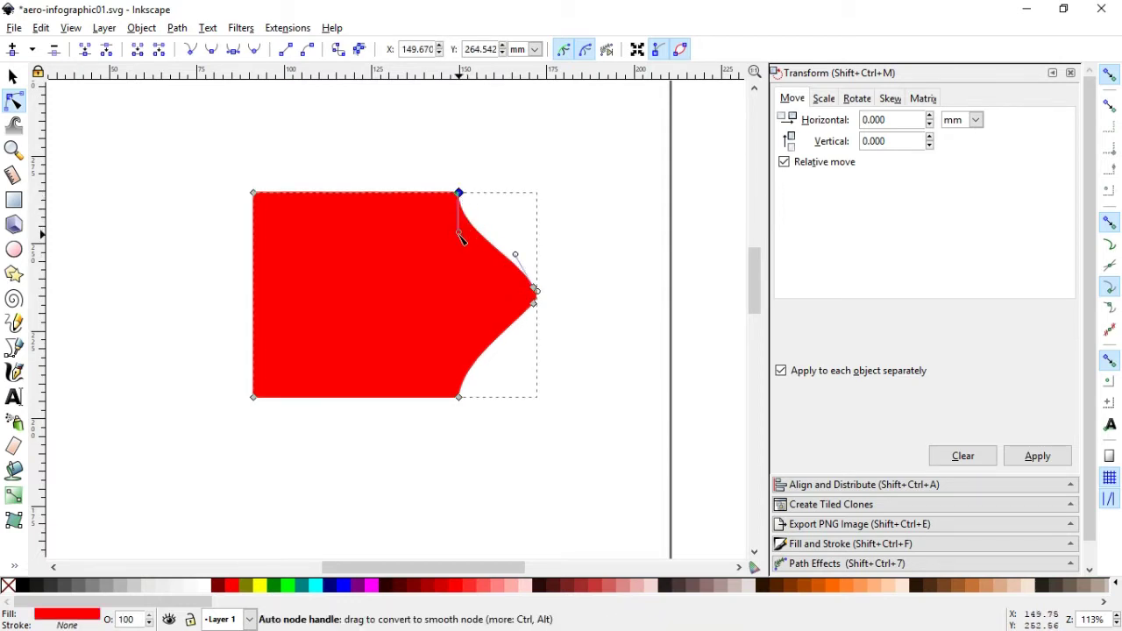
{"action": "left_click_drag", "start_coordinate": [460, 235], "coordinate": [496, 238]}
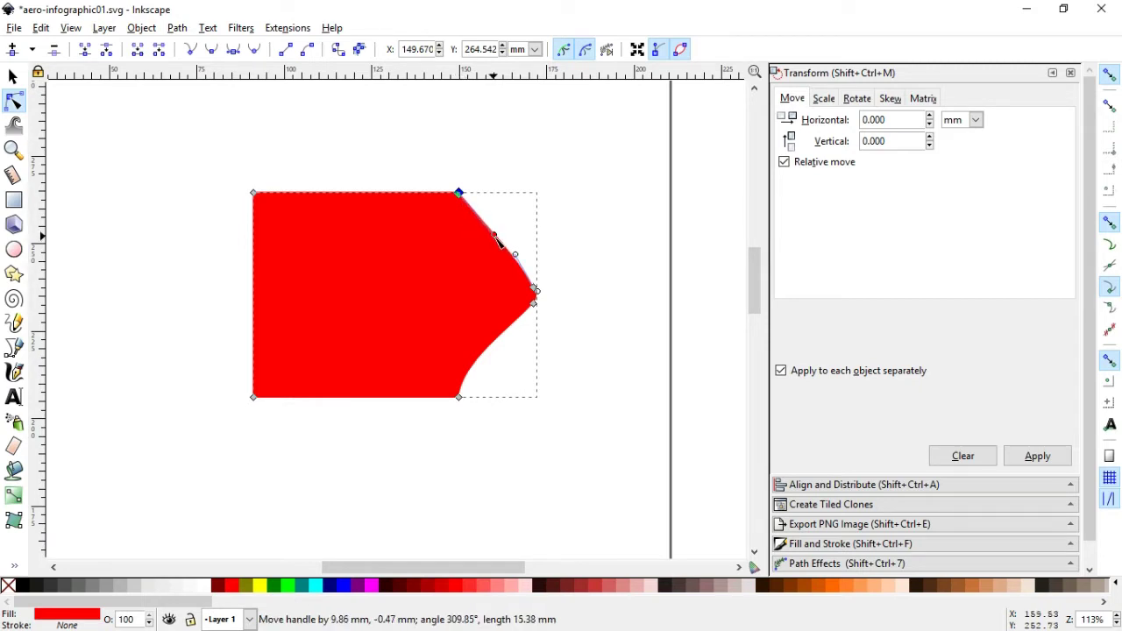
{"action": "left_click", "coordinate": [458, 397]}
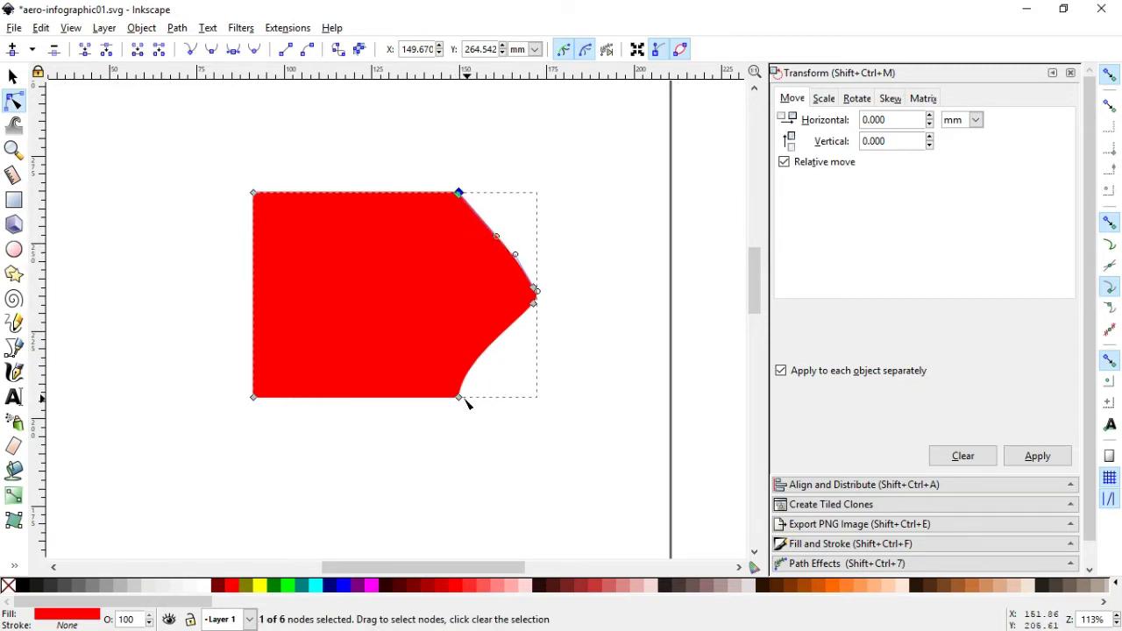
{"action": "left_click_drag", "start_coordinate": [464, 361], "coordinate": [490, 368]}
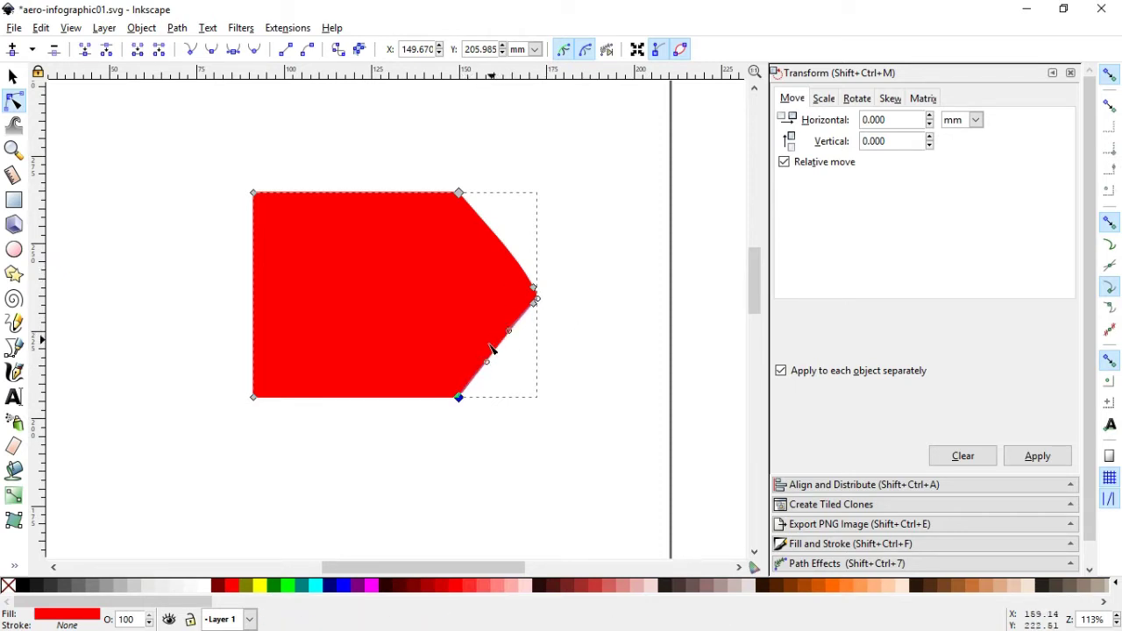
{"action": "left_click_drag", "start_coordinate": [492, 367], "coordinate": [492, 370]}
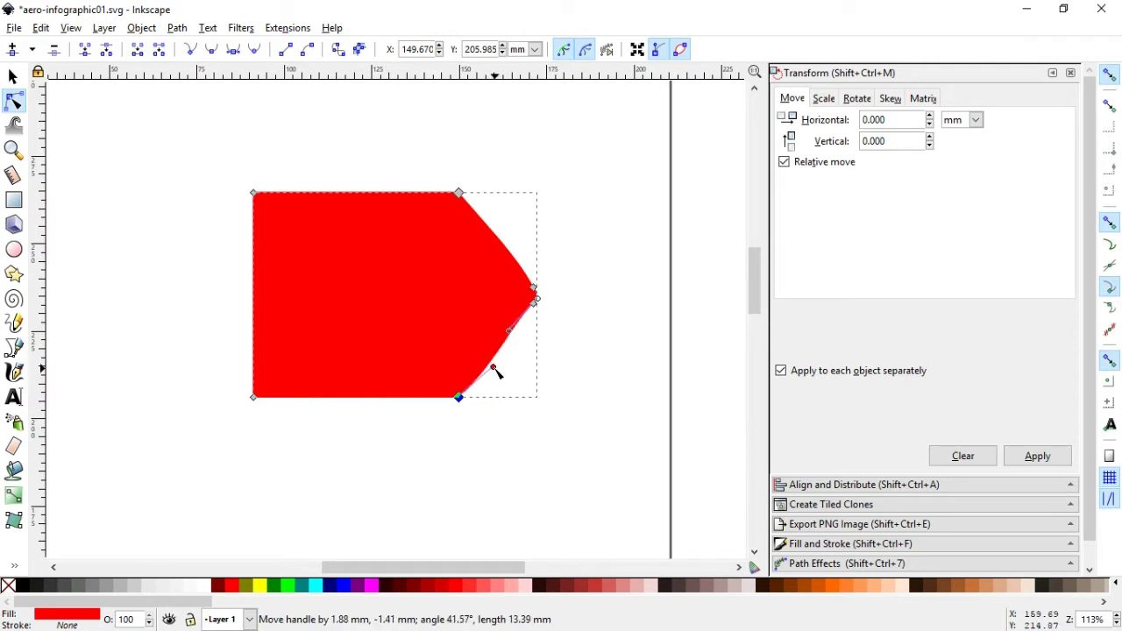
{"action": "left_click_drag", "start_coordinate": [509, 333], "coordinate": [510, 334]}
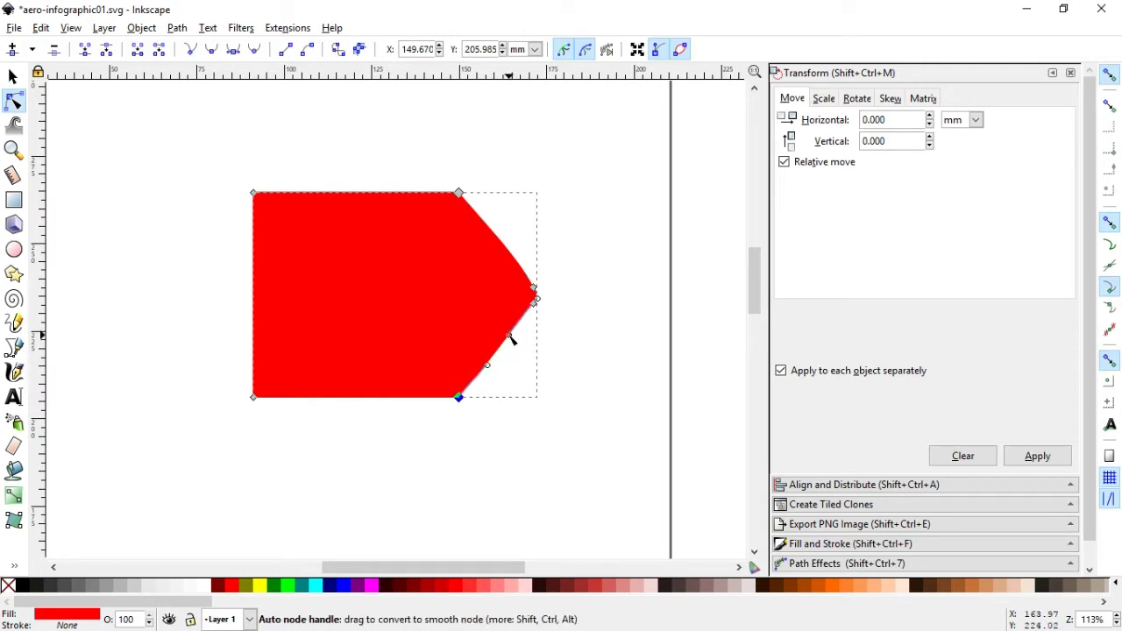
{"action": "left_click", "coordinate": [13, 76]}
{"action": "left_click", "coordinate": [253, 154]}
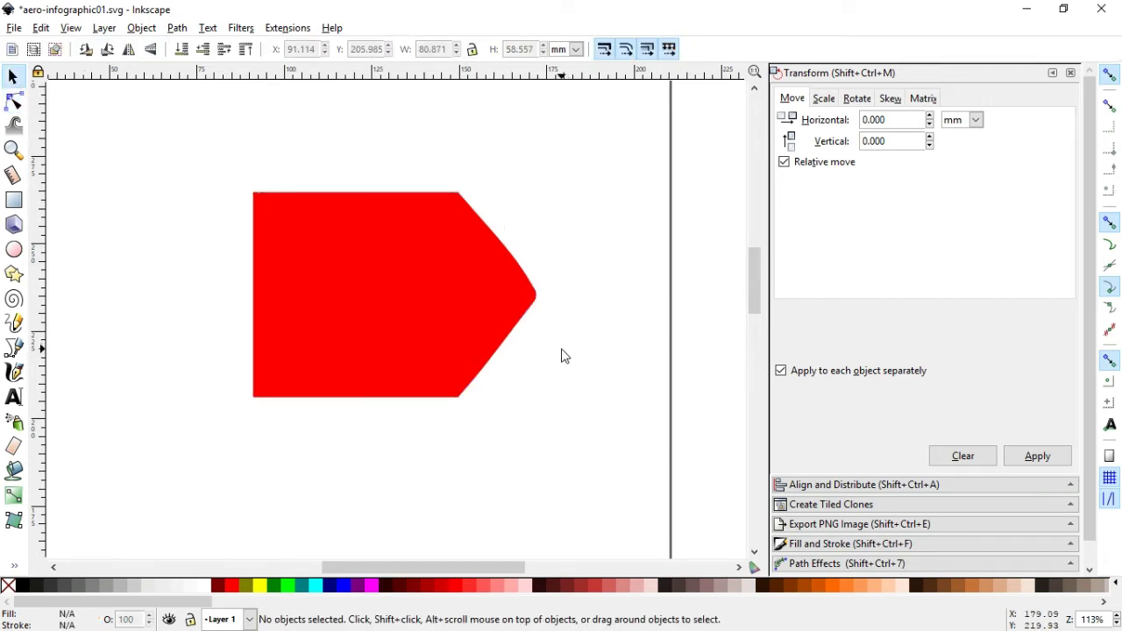
Scale the red arrow down into a lower, narrower shape
{"action": "left_click", "coordinate": [470, 289]}
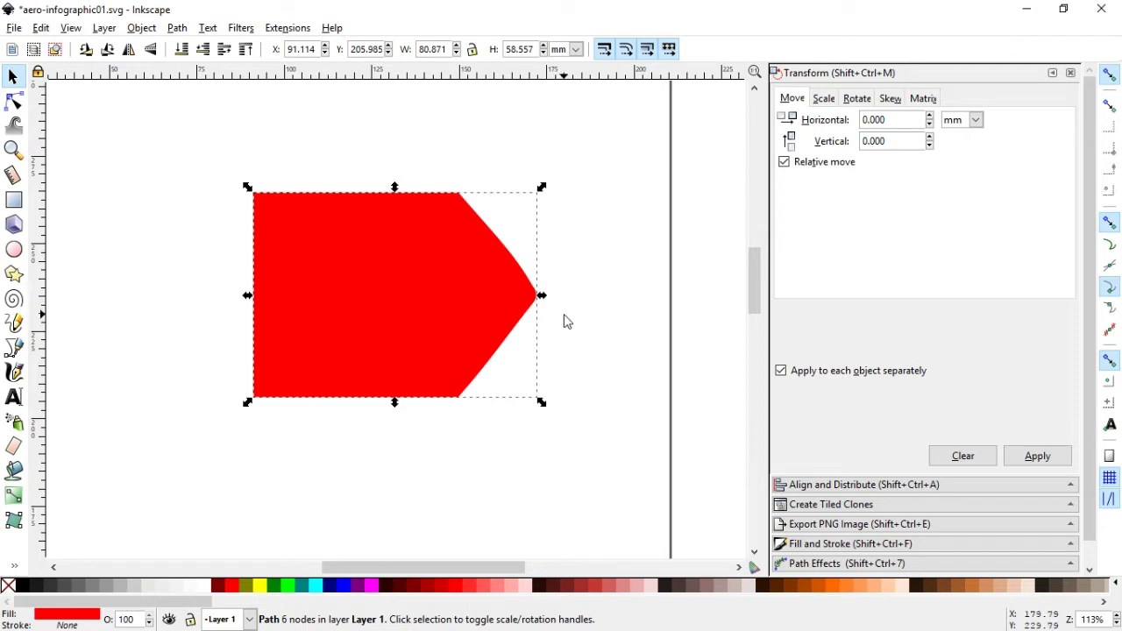
{"action": "left_click", "coordinate": [564, 317]}
{"action": "left_click", "coordinate": [523, 313]}
{"action": "left_click_drag", "start_coordinate": [394, 402], "coordinate": [395, 353]}
{"action": "left_click_drag", "start_coordinate": [545, 295], "coordinate": [459, 292]}
{"action": "left_click_drag", "start_coordinate": [361, 284], "coordinate": [428, 287]}
Drag both left nodes further left to stretch it into an 81.106 × 28.043 mm bar
{"action": "left_click", "coordinate": [13, 101]}
{"action": "mouse_move", "coordinate": [210, 192]}
{"action": "left_mouse_down"}
{"action": "mouse_move", "coordinate": [315, 358]}
{"action": "mouse_move", "coordinate": [233, 344]}
{"action": "left_mouse_up"}
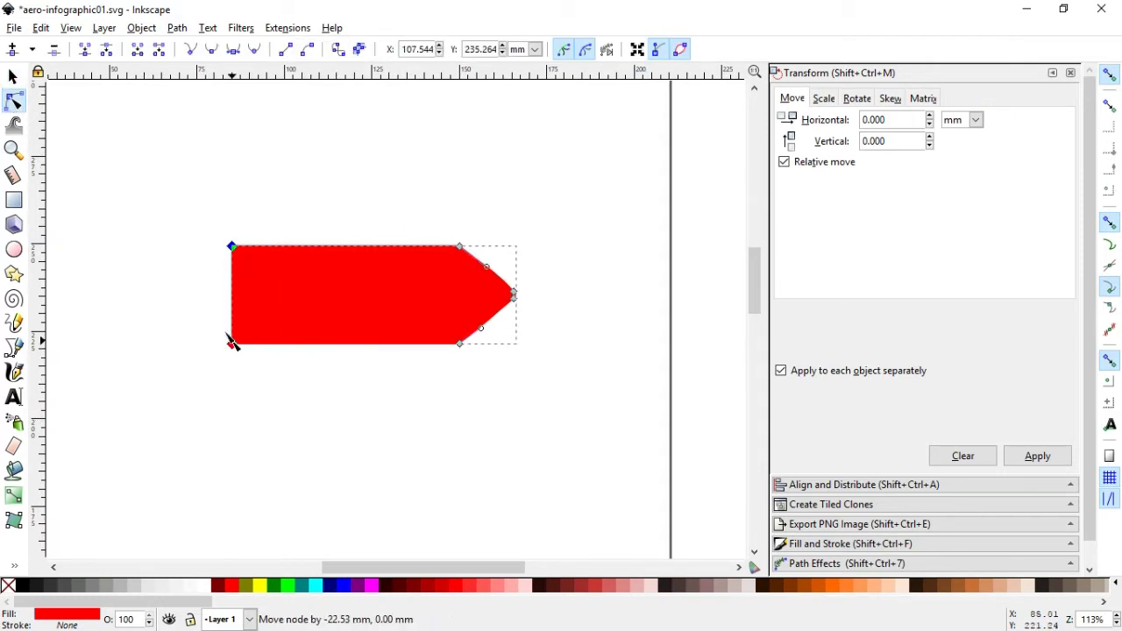
{"action": "left_click", "coordinate": [13, 76]}
{"action": "left_click", "coordinate": [401, 305]}
{"action": "right_click", "coordinate": [429, 296]}
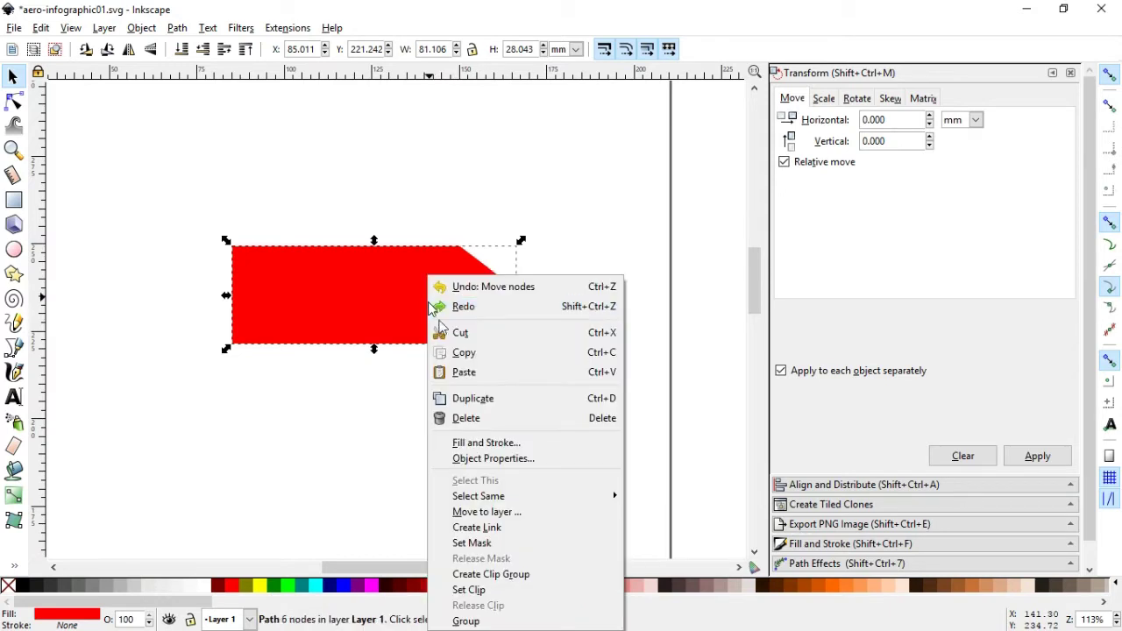
Duplicate the arrow bar and fill the copy dark red, undoing a trial vertical squeeze
{"action": "left_click", "coordinate": [481, 398]}
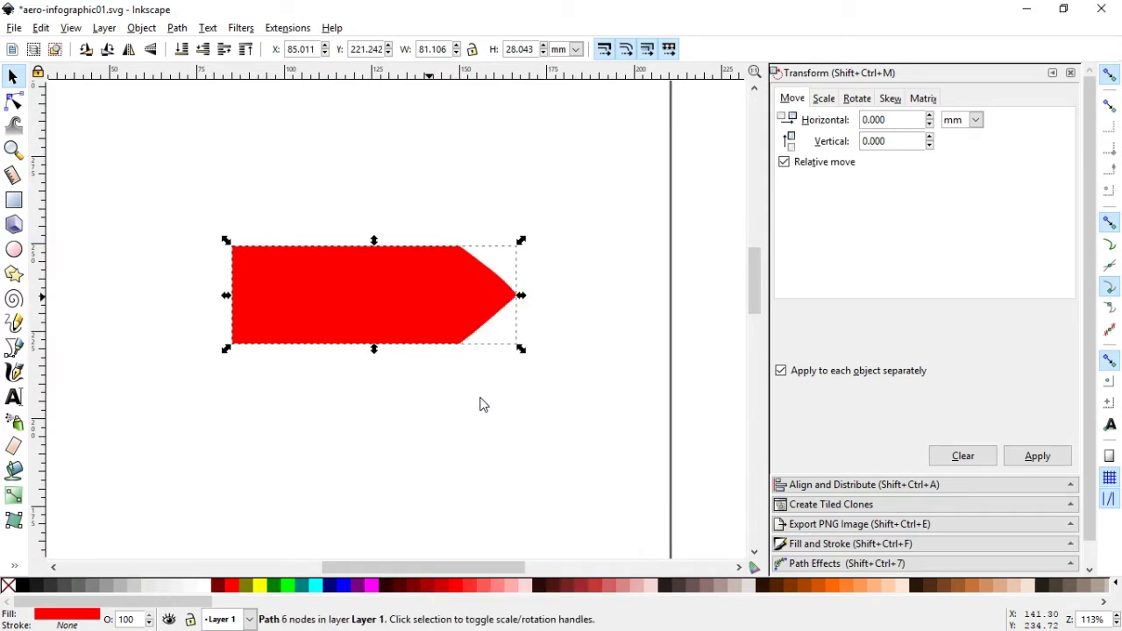
{"action": "left_click", "coordinate": [429, 586]}
{"action": "left_click_drag", "start_coordinate": [374, 351], "coordinate": [806, 210]}
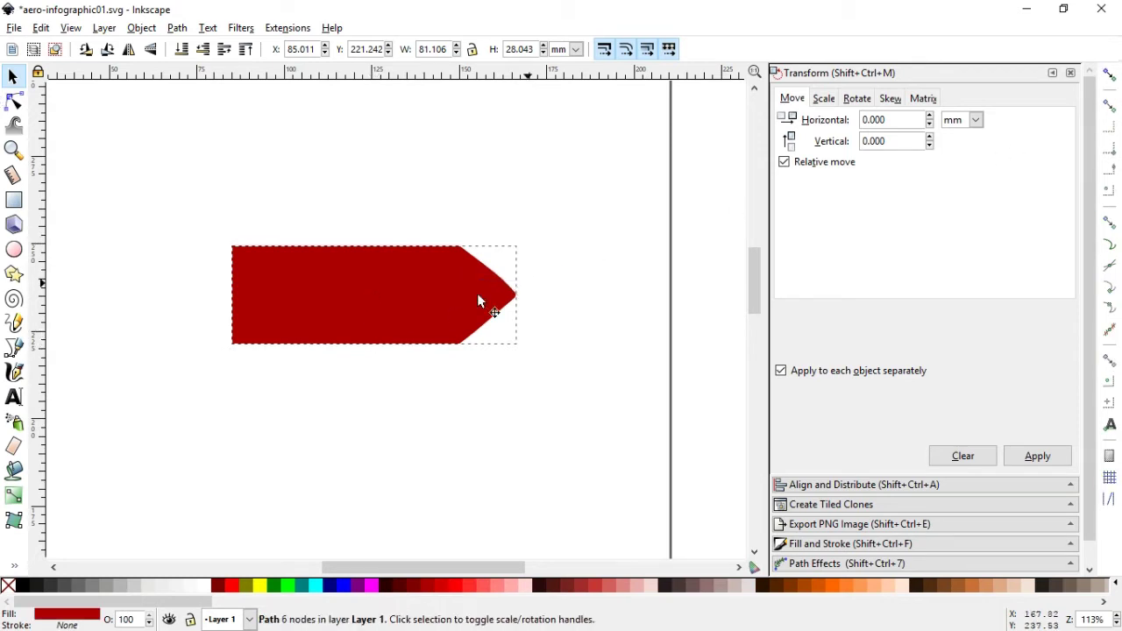
{"action": "left_click_drag", "start_coordinate": [374, 354], "coordinate": [372, 340]}
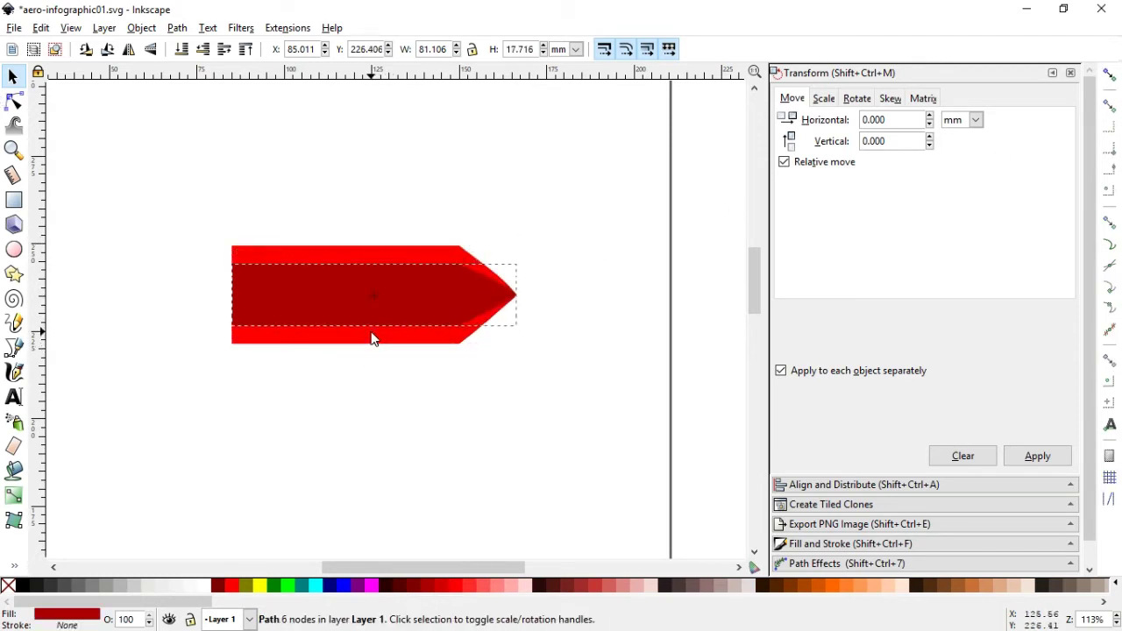
{"action": "key", "text": "ctrl+z"}
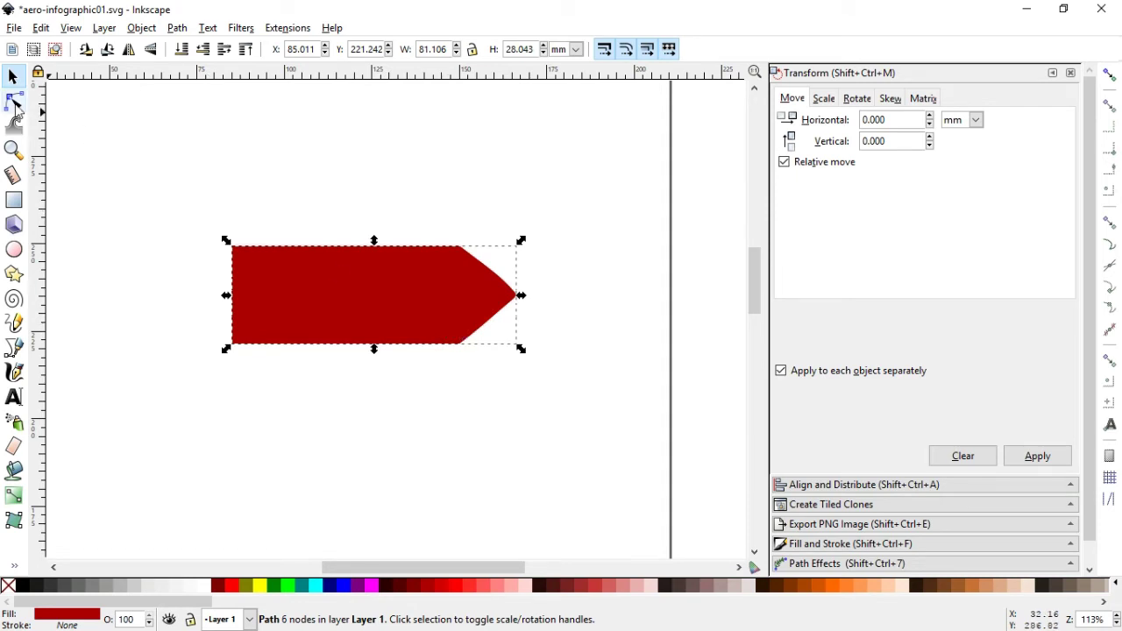
{"action": "left_click", "coordinate": [13, 200]}
{"action": "left_click", "coordinate": [13, 77]}
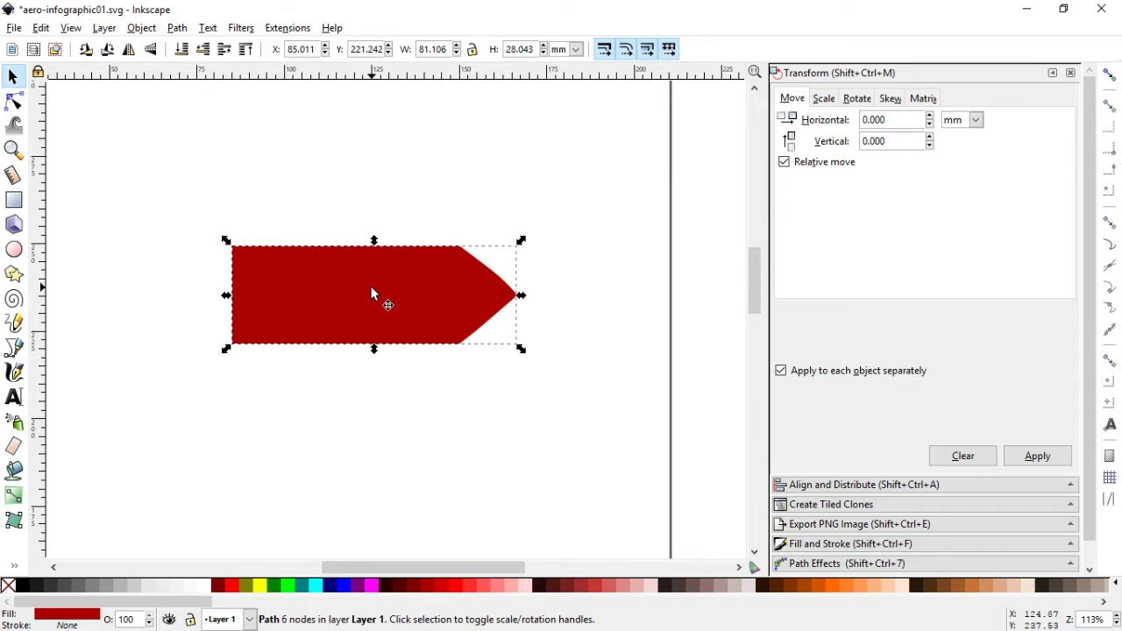
{"action": "left_click", "coordinate": [13, 200]}
Draw an orange rectangle across the bar and centre it vertically with the dark red copy
{"action": "mouse_move", "coordinate": [214, 258]}
{"action": "left_mouse_down"}
{"action": "mouse_move", "coordinate": [508, 321]}
{"action": "mouse_move", "coordinate": [520, 333]}
{"action": "left_mouse_up"}
{"action": "left_click", "coordinate": [831, 586]}
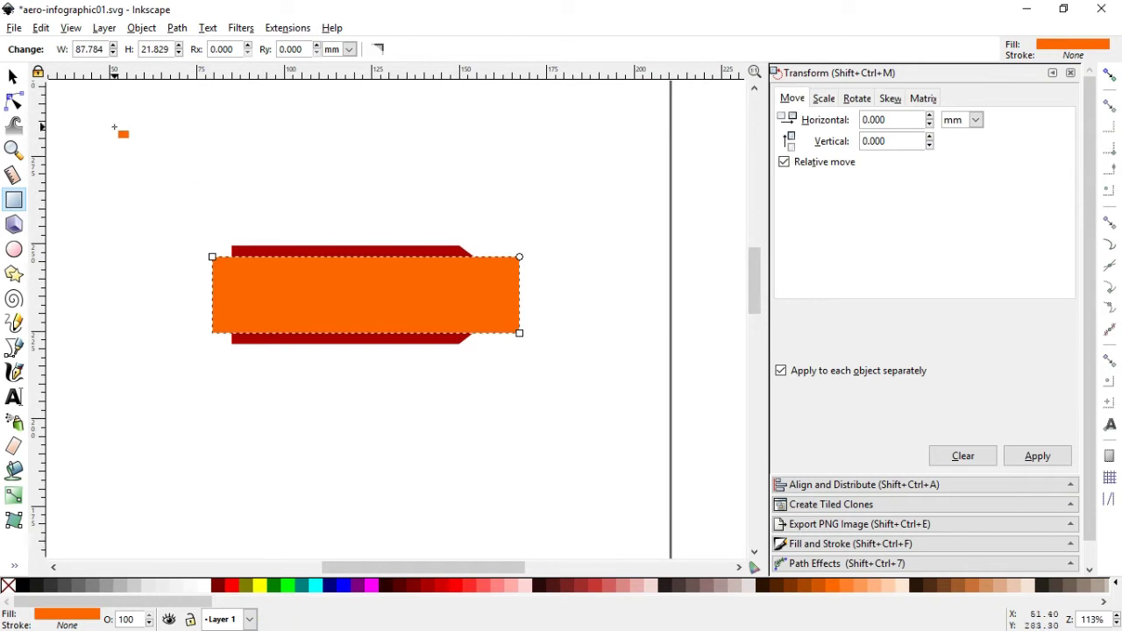
{"action": "left_click", "coordinate": [13, 77]}
{"action": "left_click", "coordinate": [421, 253], "text": "shift"}
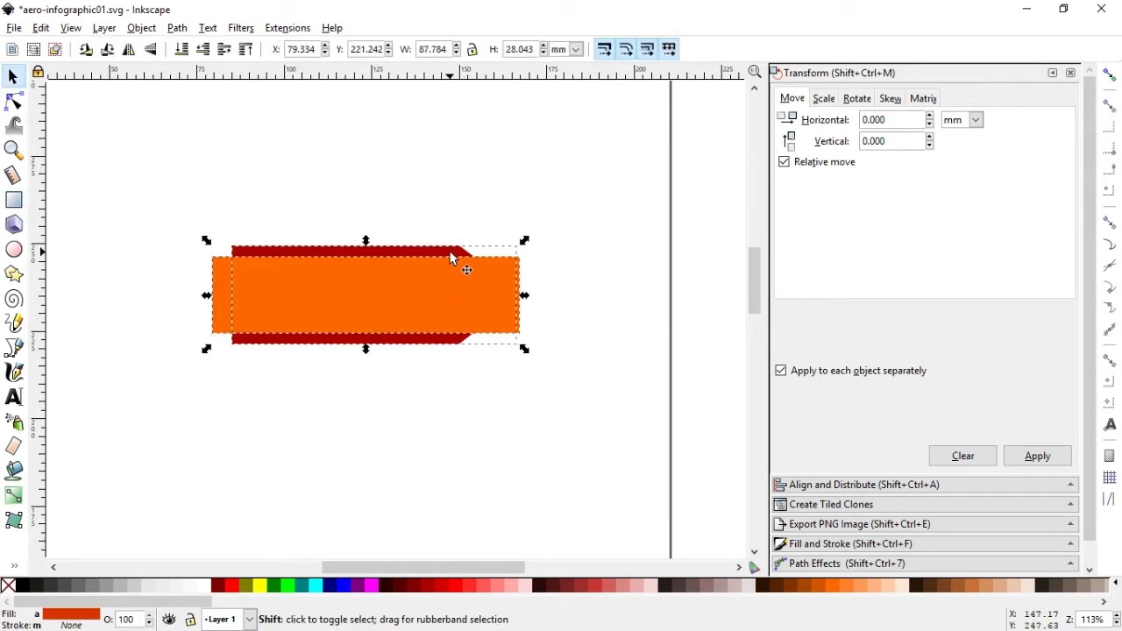
{"action": "left_click", "coordinate": [868, 484]}
{"action": "left_click", "coordinate": [976, 194]}
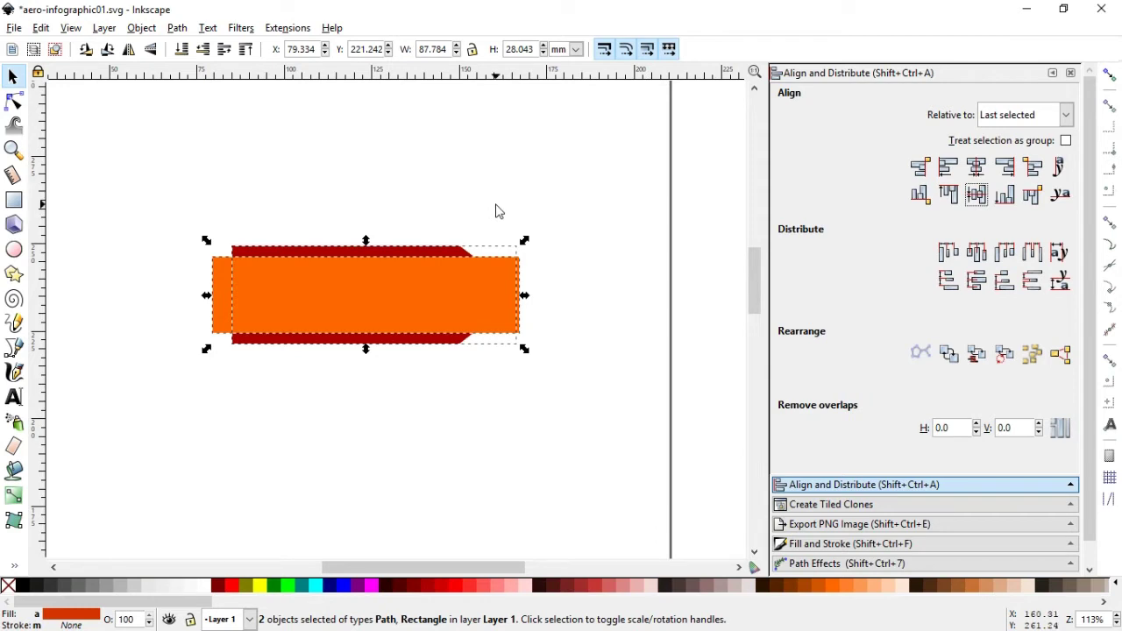
Intersect the orange rectangle with the dark red copy to leave a centre band
{"action": "left_click", "coordinate": [496, 210]}
{"action": "left_click", "coordinate": [450, 288]}
{"action": "left_click", "coordinate": [453, 254], "text": "shift"}
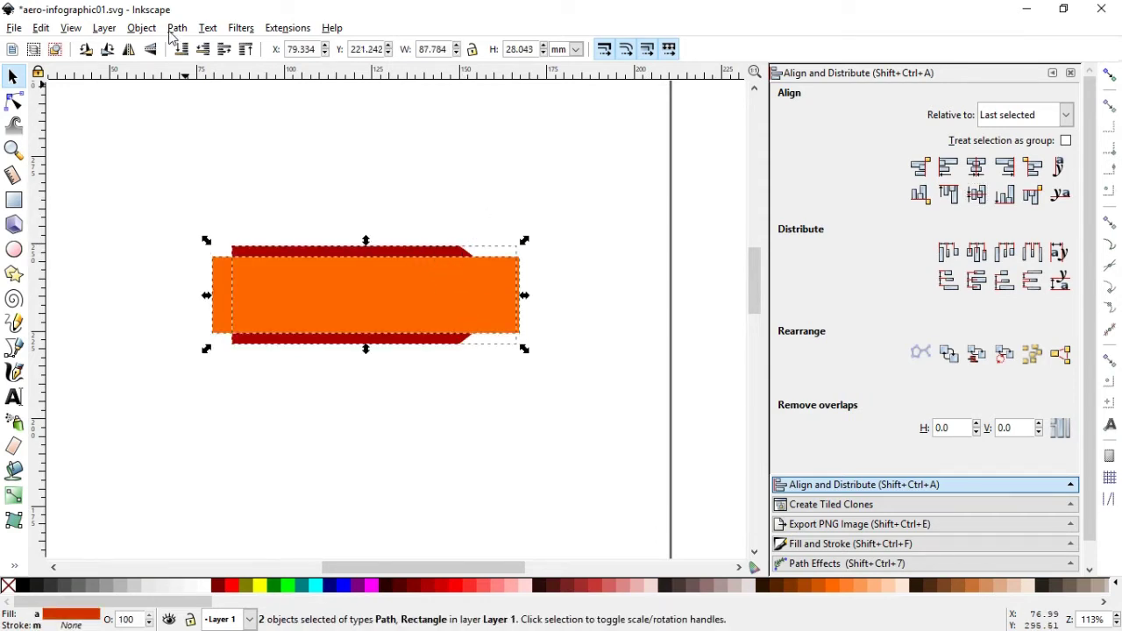
{"action": "left_click", "coordinate": [177, 28]}
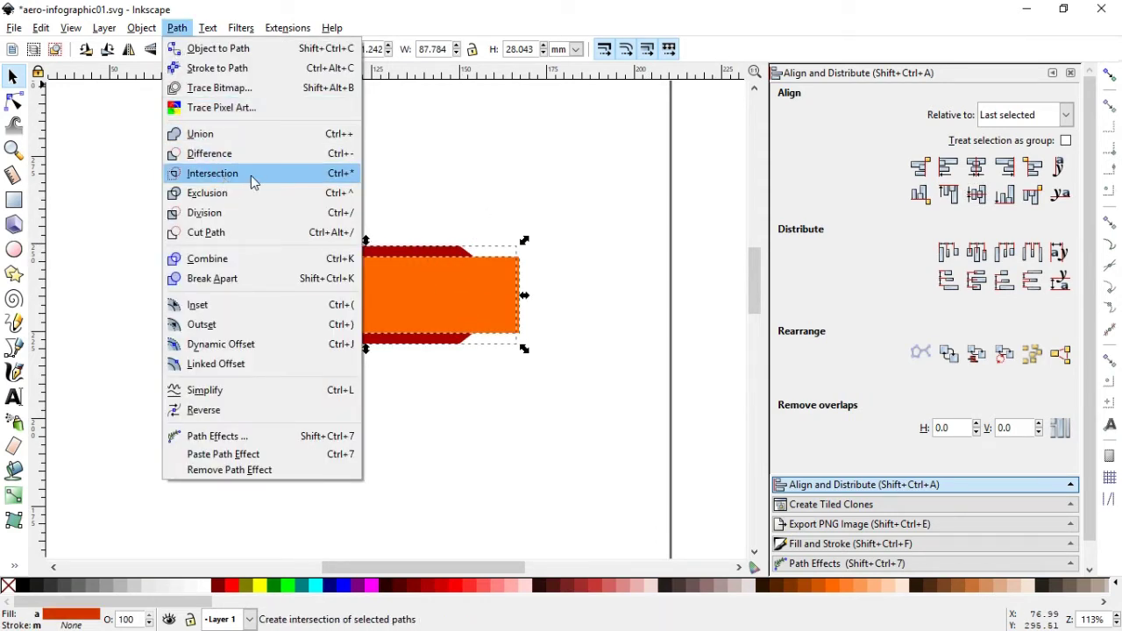
{"action": "left_click", "coordinate": [252, 178]}
Duplicate the dark red centre band and fill the copy orange
{"action": "key", "text": "z"}
{"action": "left_click_drag", "start_coordinate": [151, 182], "coordinate": [595, 453]}
{"action": "key", "text": "s"}
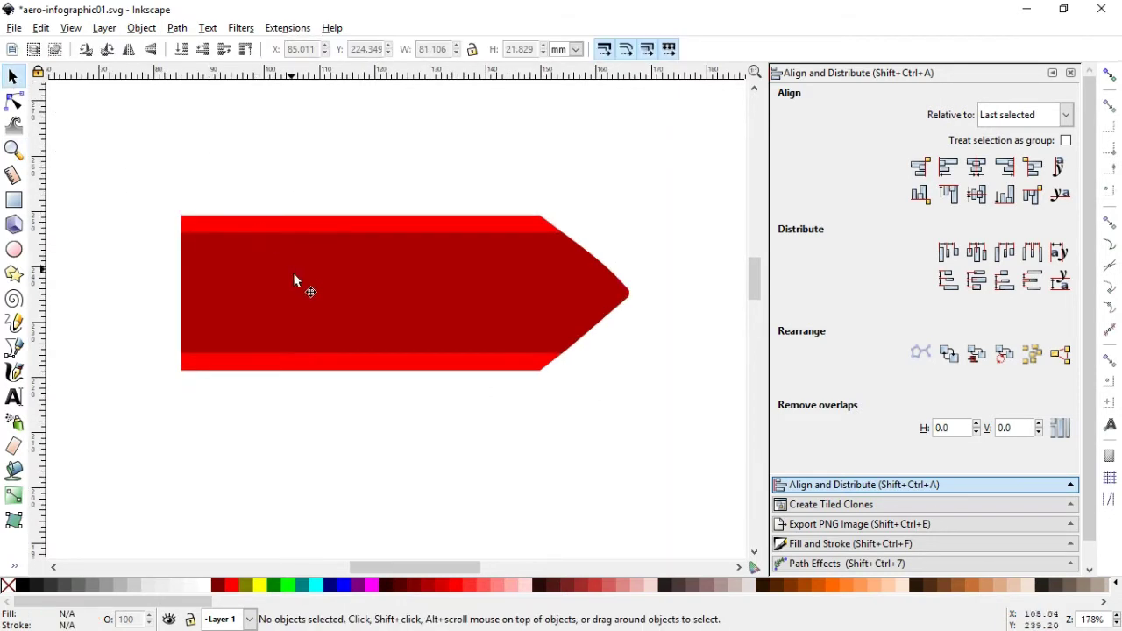
{"action": "left_click", "coordinate": [305, 294]}
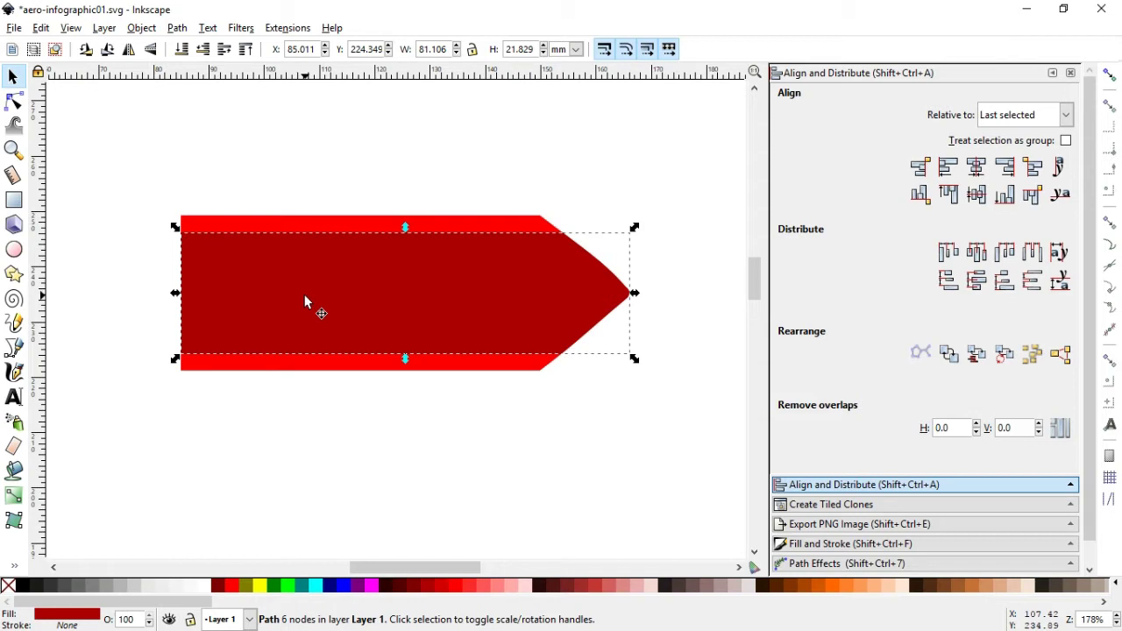
{"action": "right_click", "coordinate": [306, 302]}
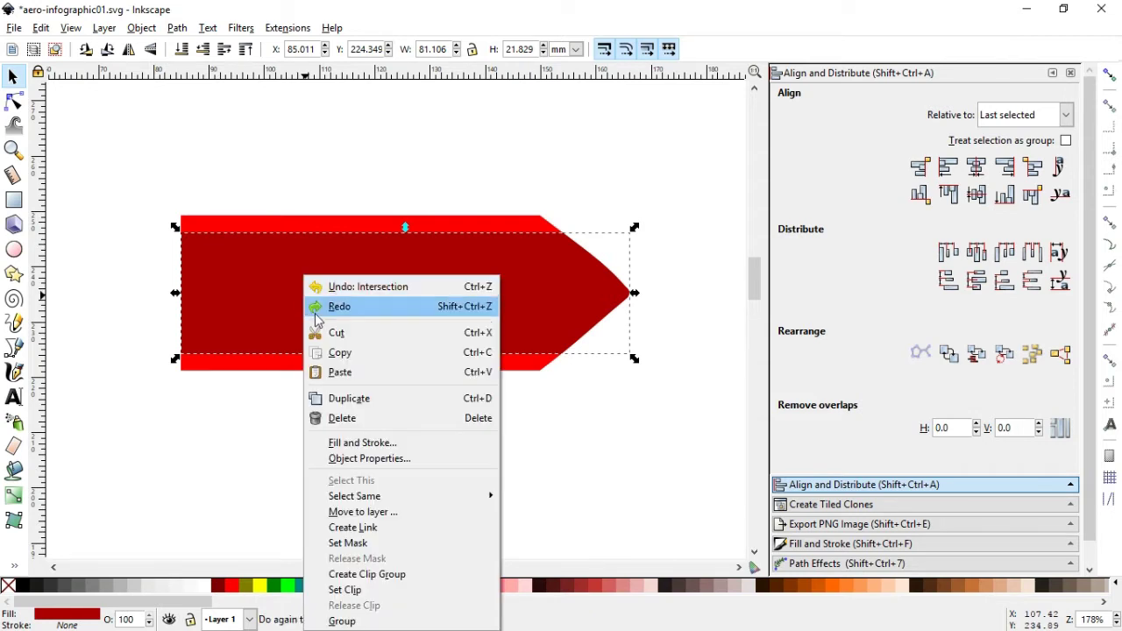
{"action": "left_click", "coordinate": [367, 397]}
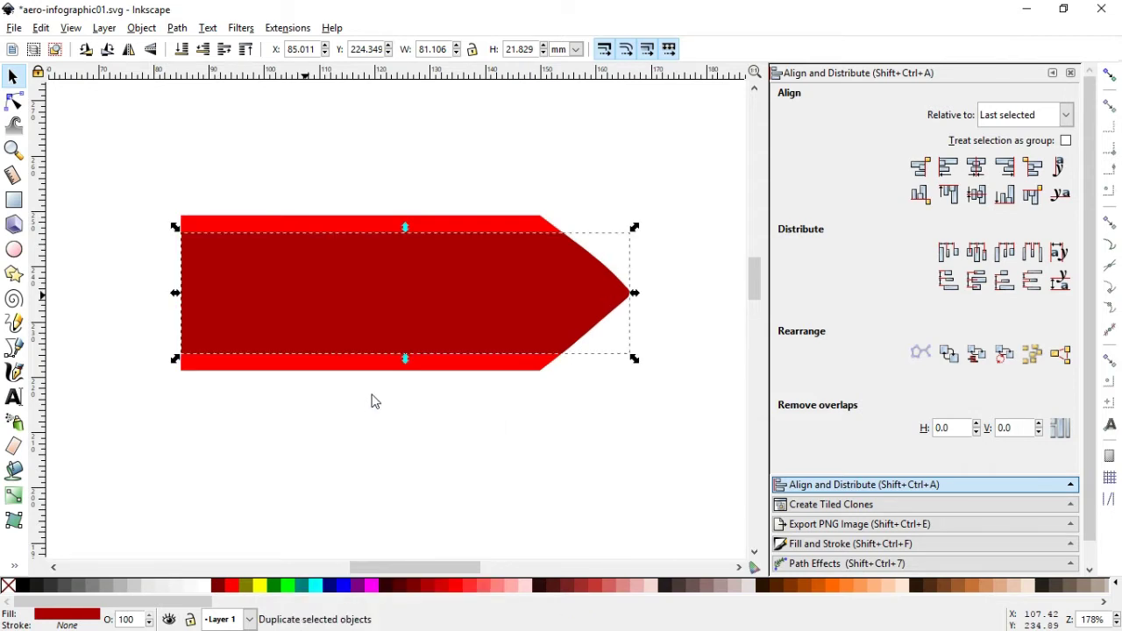
{"action": "left_click", "coordinate": [834, 589]}
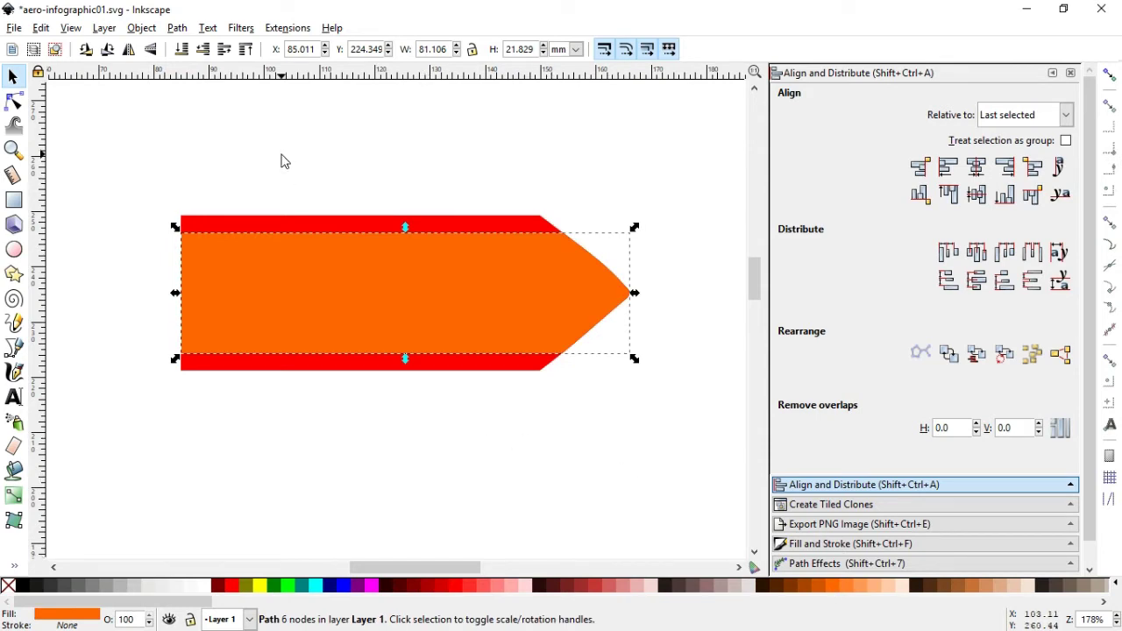
Draw a brown rectangle across the middle of the bar and stretch it slightly taller
{"action": "left_click", "coordinate": [282, 160]}
{"action": "left_click", "coordinate": [13, 200]}
{"action": "left_click_drag", "start_coordinate": [158, 240], "coordinate": [657, 345]}
{"action": "left_click", "coordinate": [795, 585]}
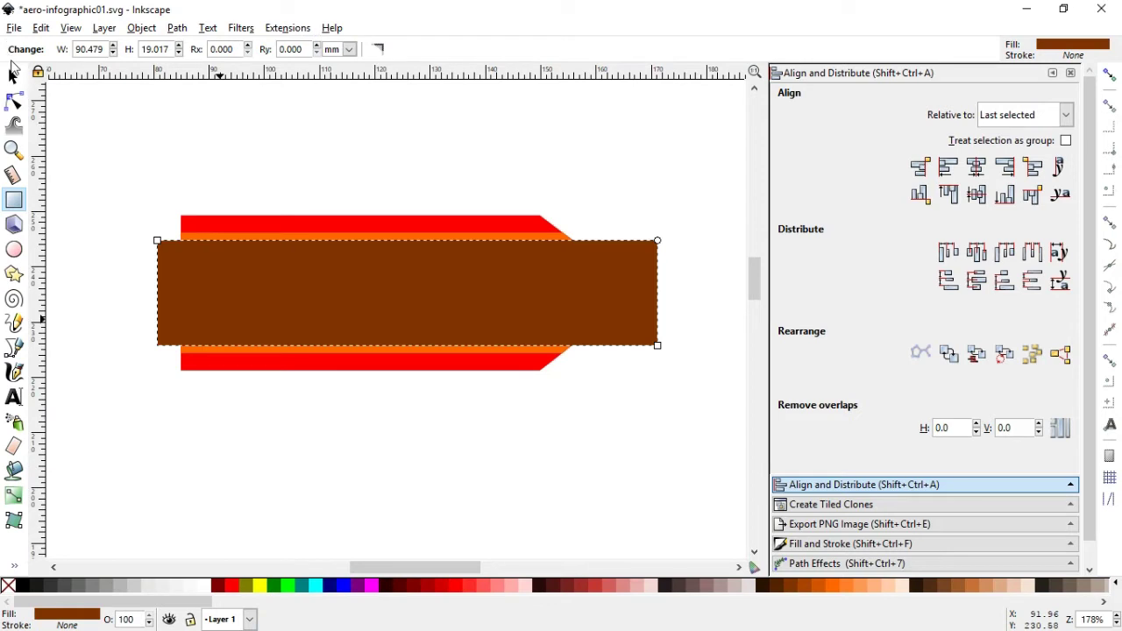
{"action": "left_click", "coordinate": [13, 74]}
{"action": "left_click_drag", "start_coordinate": [401, 350], "coordinate": [403, 363]}
{"action": "left_click", "coordinate": [421, 425]}
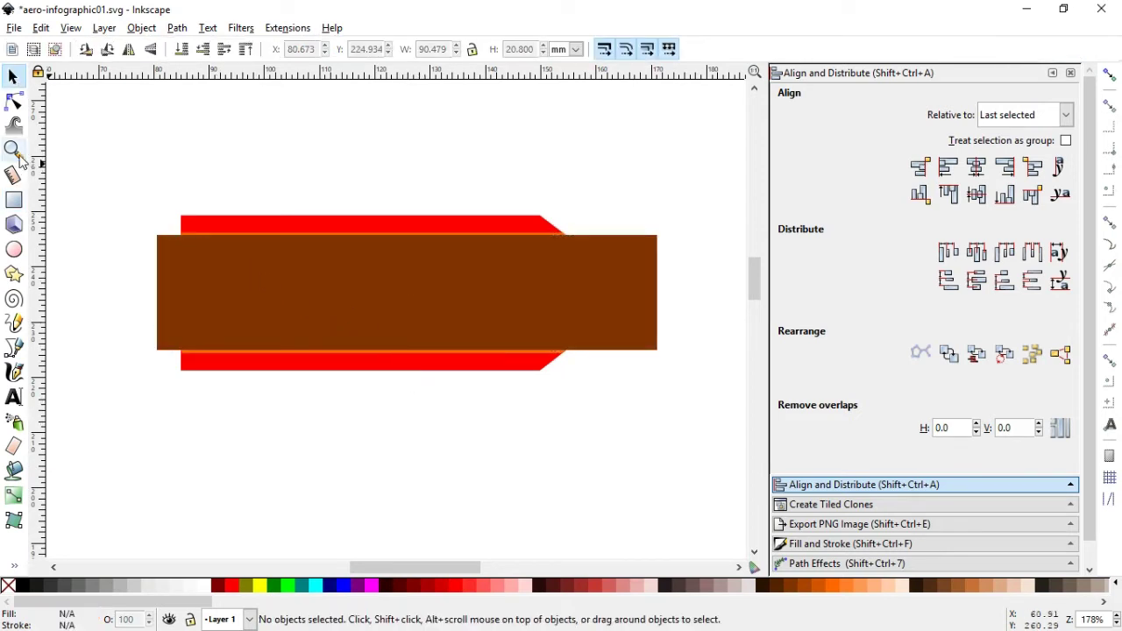
Zoom in and pick out the red arrow path beneath the brown rectangle
{"action": "left_click", "coordinate": [13, 149]}
{"action": "left_click_drag", "start_coordinate": [120, 173], "coordinate": [636, 431]}
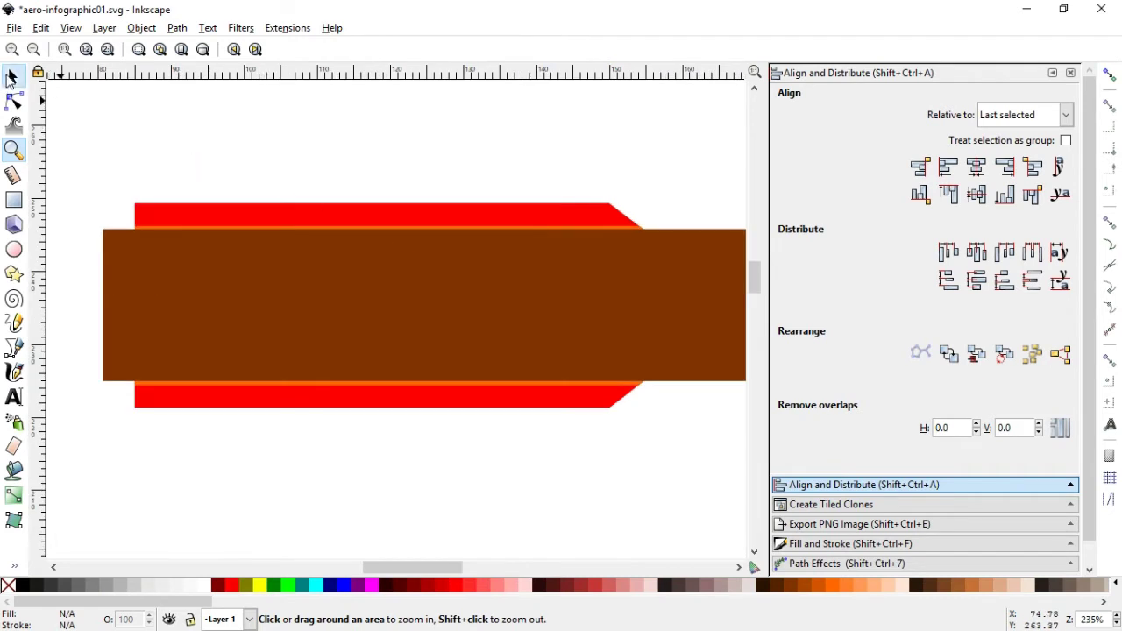
{"action": "left_click", "coordinate": [10, 77]}
{"action": "left_click", "coordinate": [246, 242]}
{"action": "left_click", "coordinate": [230, 226], "text": "shift"}
{"action": "left_click", "coordinate": [237, 244]}
{"action": "left_click", "coordinate": [241, 250], "text": "shift"}
{"action": "left_click", "coordinate": [240, 255]}
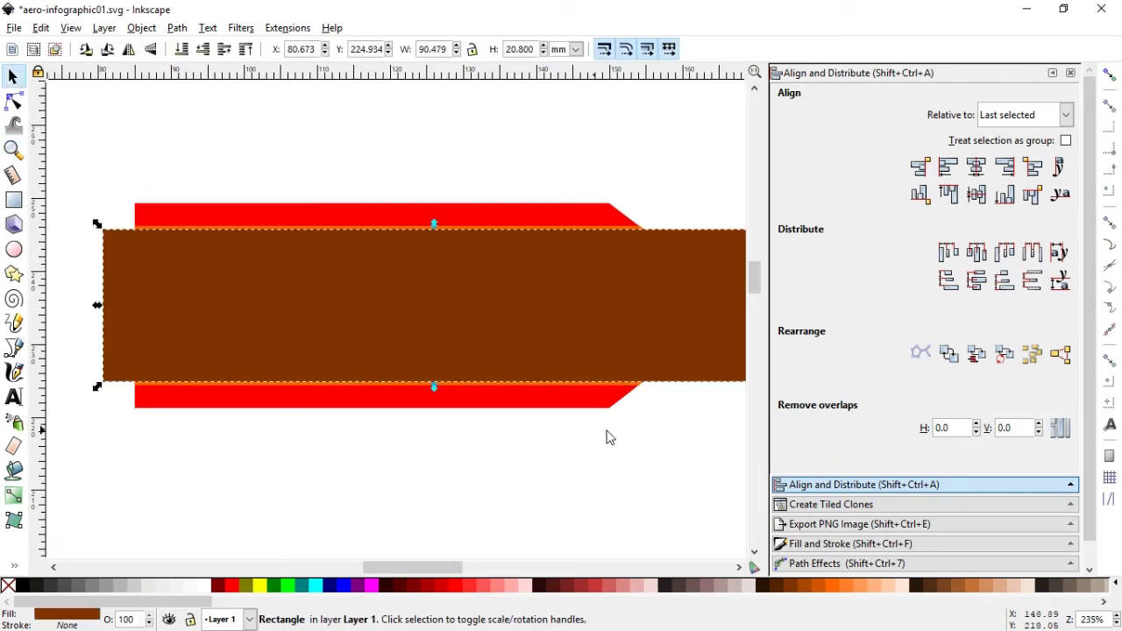
{"action": "left_click", "coordinate": [626, 387], "text": "shift"}
{"action": "left_click", "coordinate": [627, 387]}
{"action": "left_click", "coordinate": [626, 386], "text": "alt"}
Intersect the brown rectangle with the red arrow into an arrow-shaped band and save
{"action": "left_click", "coordinate": [580, 326], "text": "shift"}
{"action": "left_click", "coordinate": [177, 27]}
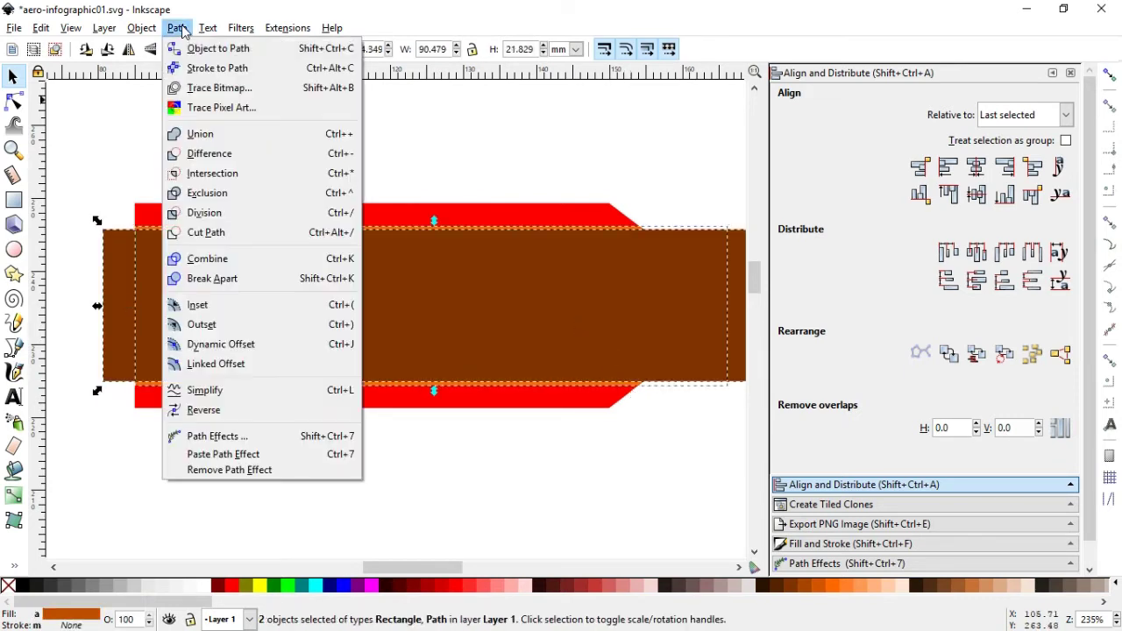
{"action": "left_click", "coordinate": [301, 181]}
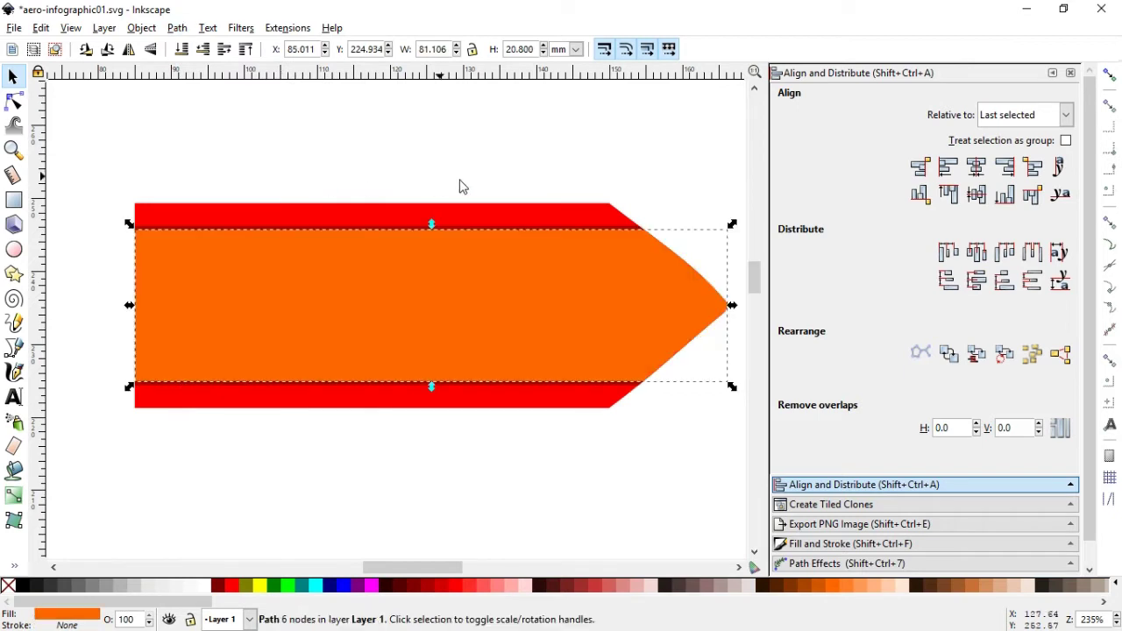
{"action": "left_click", "coordinate": [477, 160]}
{"action": "key", "text": "ctrl+s"}
{"action": "key", "text": "minus"}
{"action": "key", "text": "minus"}
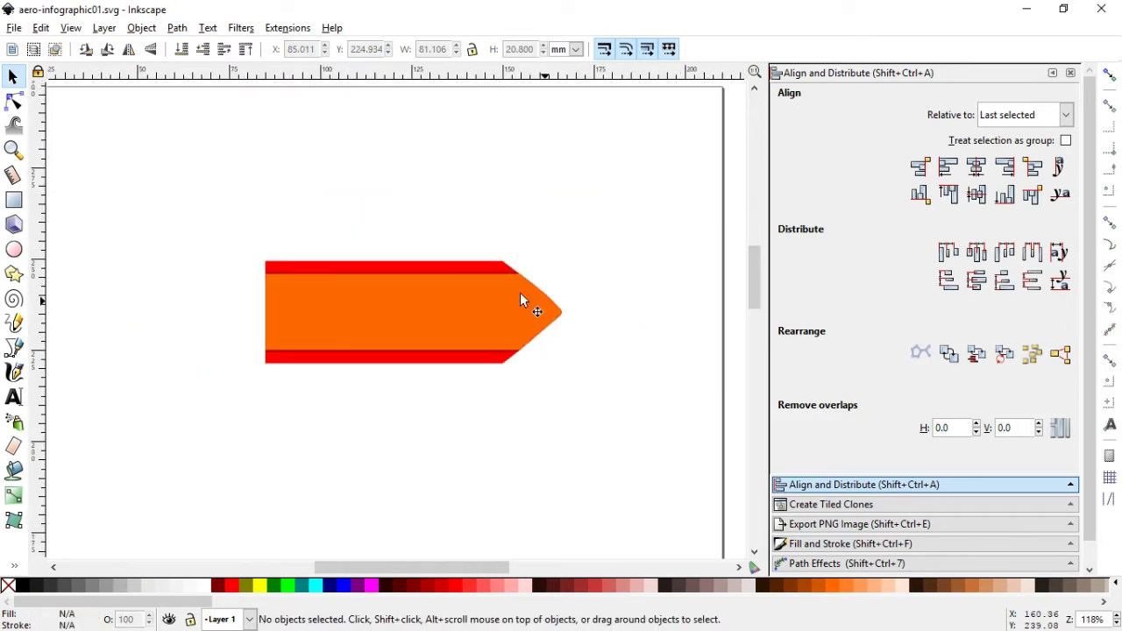
Switch the red outer arrow's fill to a linear gradient
{"action": "left_click", "coordinate": [13, 149]}
{"action": "left_click_drag", "start_coordinate": [222, 225], "coordinate": [602, 414]}
{"action": "left_click", "coordinate": [13, 77]}
{"action": "left_click", "coordinate": [374, 226]}
{"action": "left_click", "coordinate": [374, 227]}
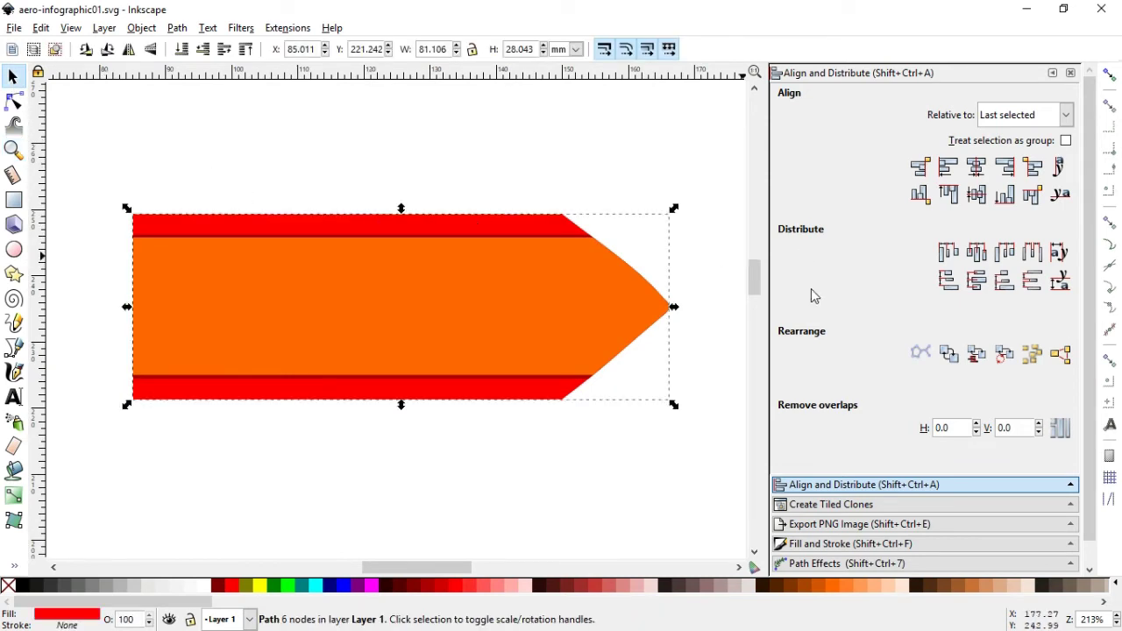
{"action": "left_click", "coordinate": [863, 544]}
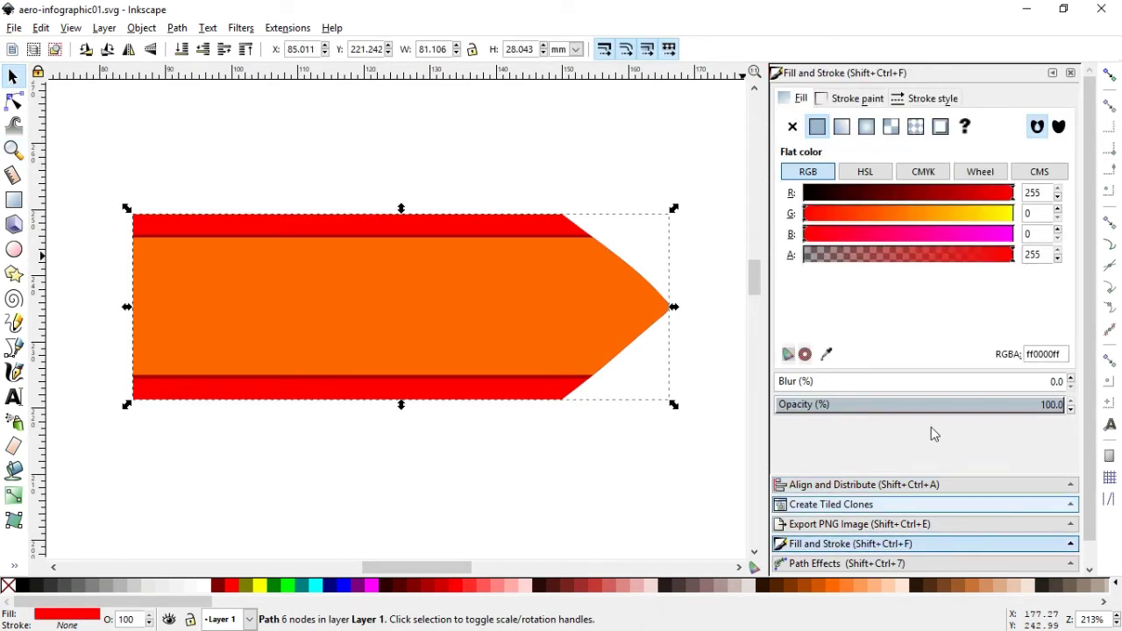
{"action": "left_click", "coordinate": [841, 127]}
Drag the gradient handles so it runs vertically from the bottom edge to the top
{"action": "left_click", "coordinate": [812, 356]}
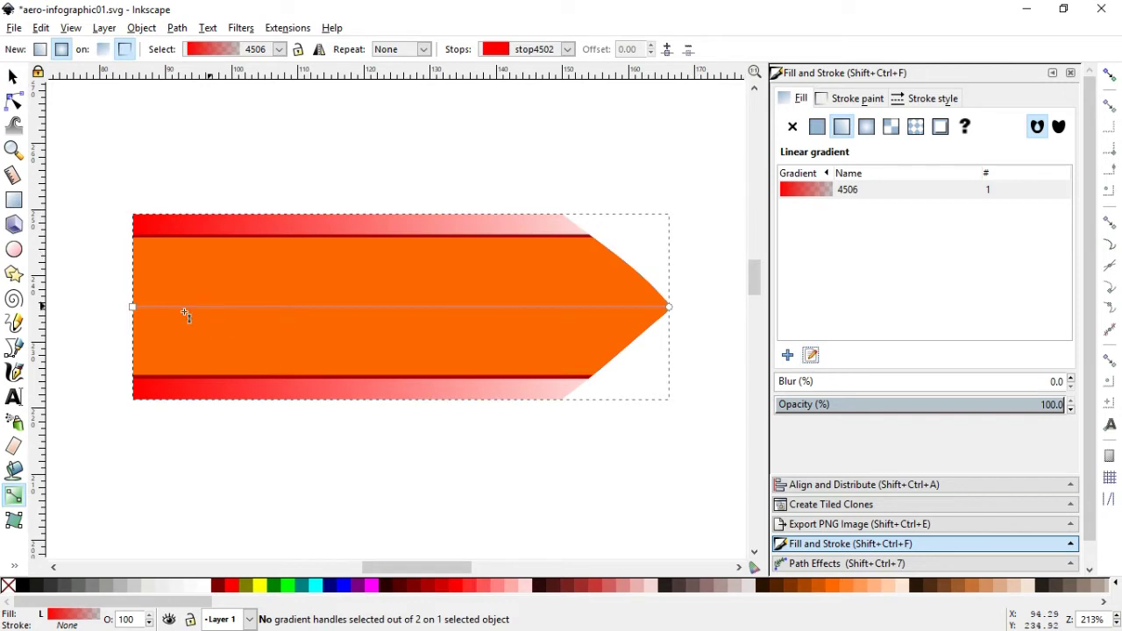
{"action": "left_click_drag", "start_coordinate": [132, 307], "coordinate": [330, 402]}
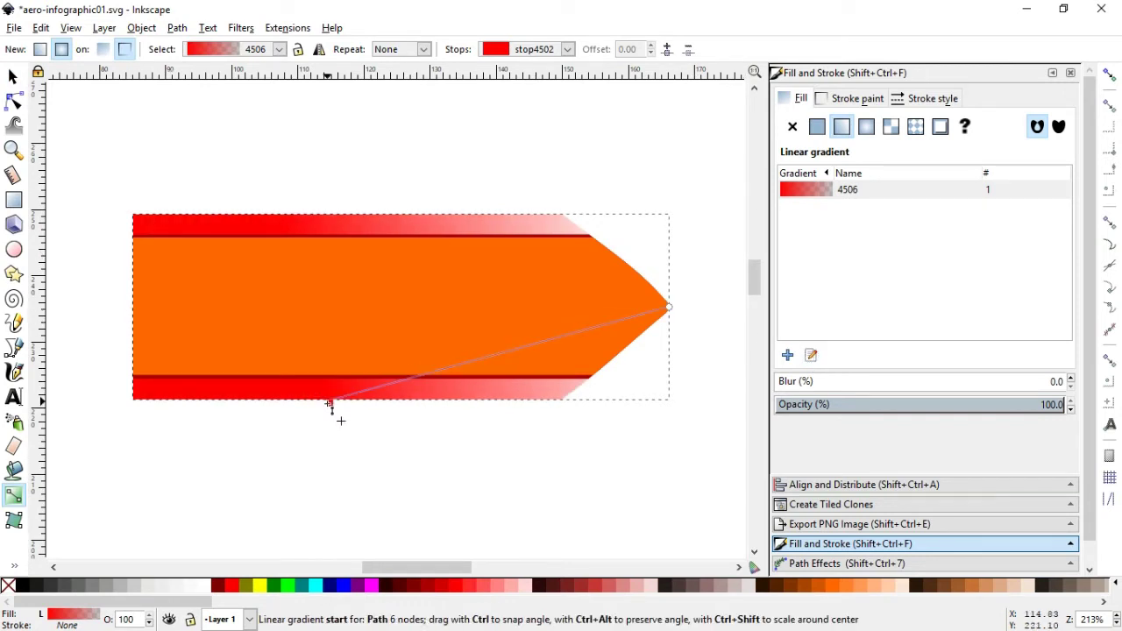
{"action": "mouse_move", "coordinate": [669, 308]}
{"action": "left_mouse_down"}
{"action": "mouse_move", "coordinate": [388, 219]}
{"action": "mouse_move", "coordinate": [330, 214]}
{"action": "left_mouse_up"}
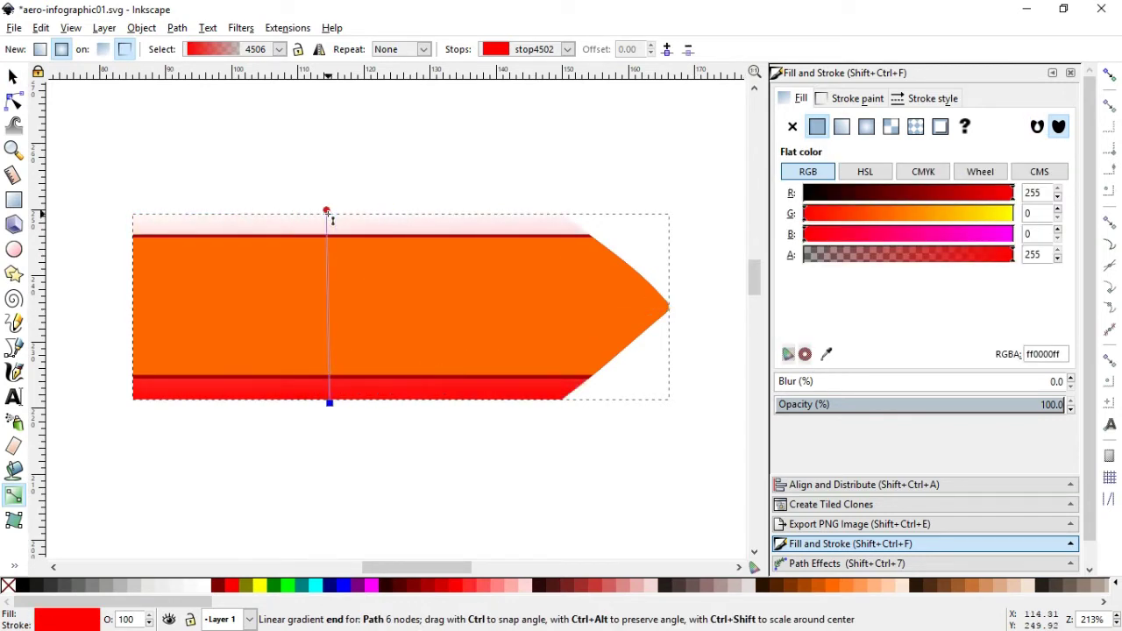
{"action": "left_click_drag", "start_coordinate": [188, 603], "coordinate": [501, 616]}
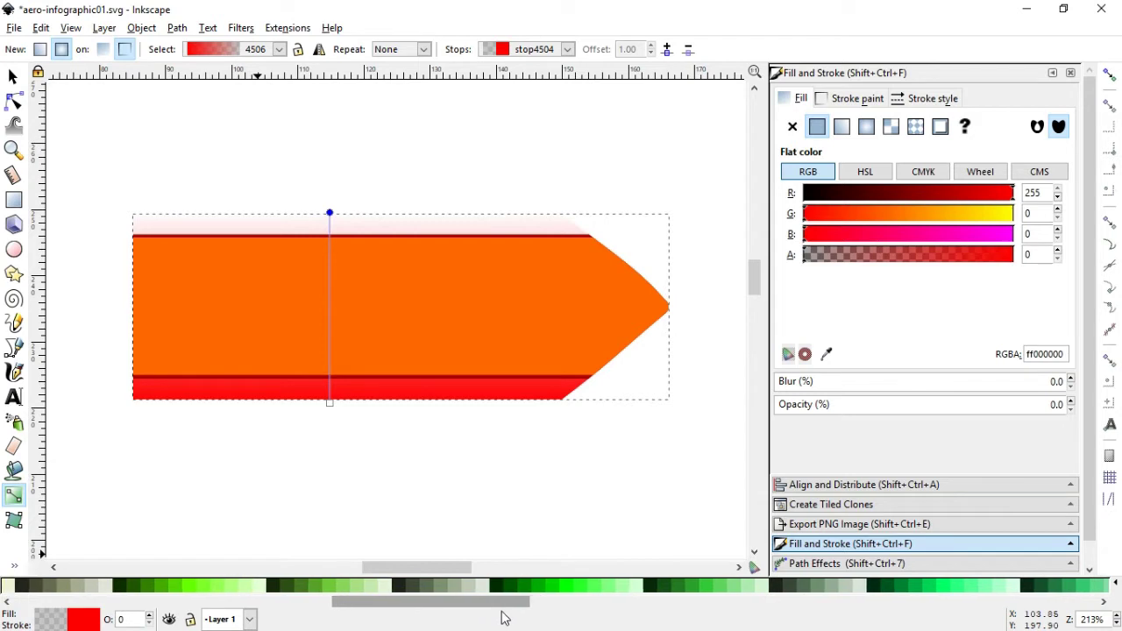
Colour the gradient stops green at top, bright green in the middle, dark green at bottom
{"action": "left_click", "coordinate": [169, 591]}
{"action": "left_click", "coordinate": [328, 402]}
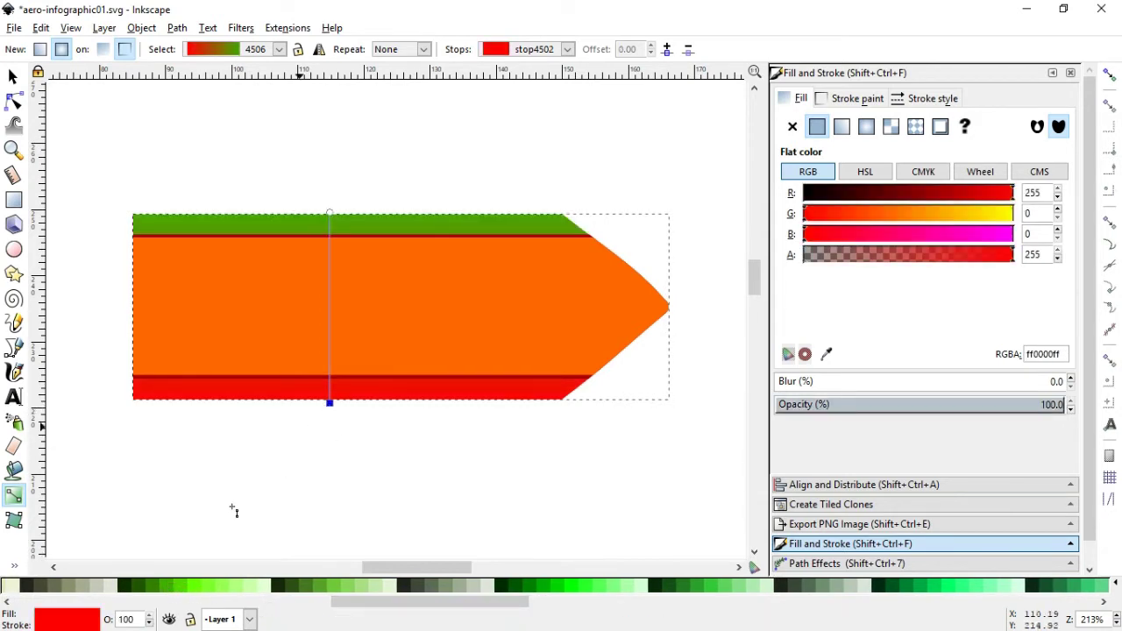
{"action": "left_click", "coordinate": [146, 594]}
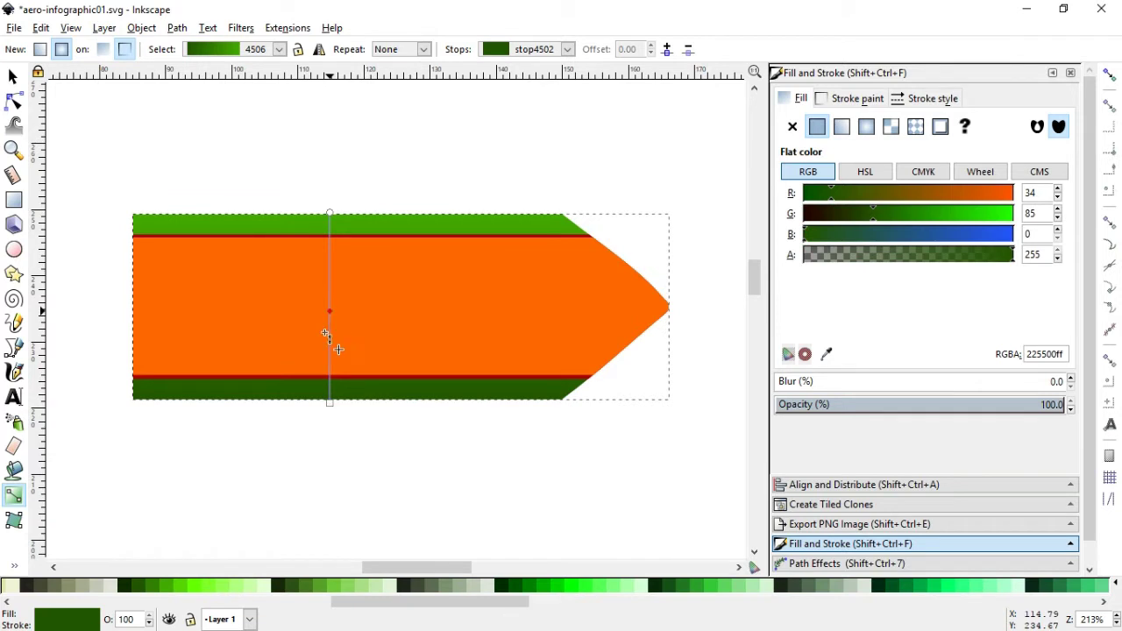
{"action": "left_click", "coordinate": [202, 585]}
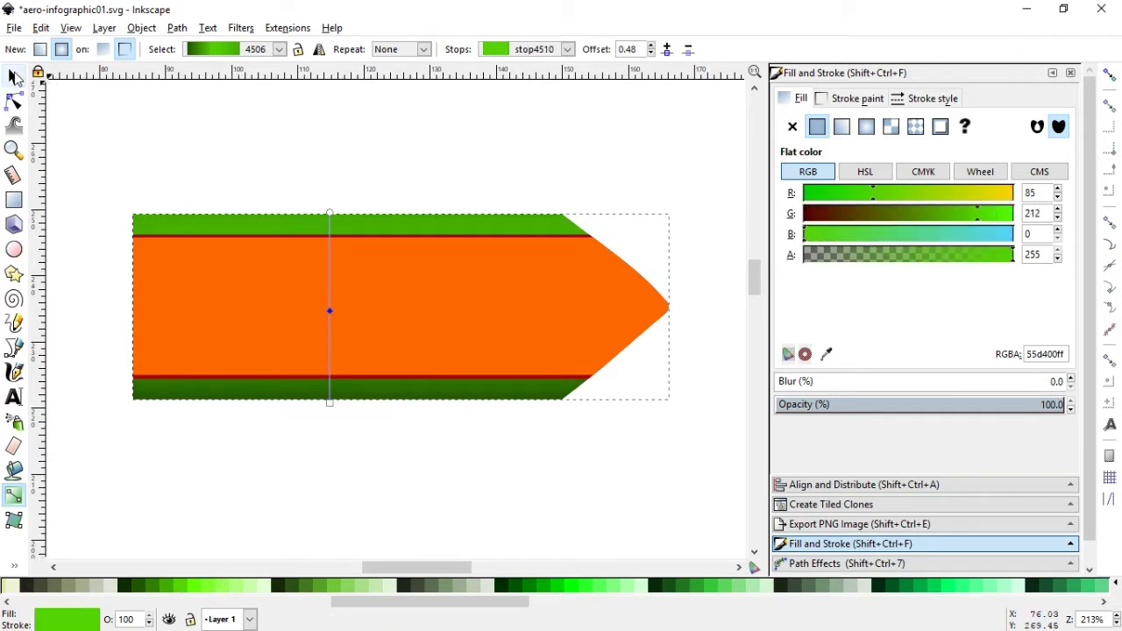
{"action": "left_click", "coordinate": [15, 77]}
{"action": "left_click", "coordinate": [403, 162]}
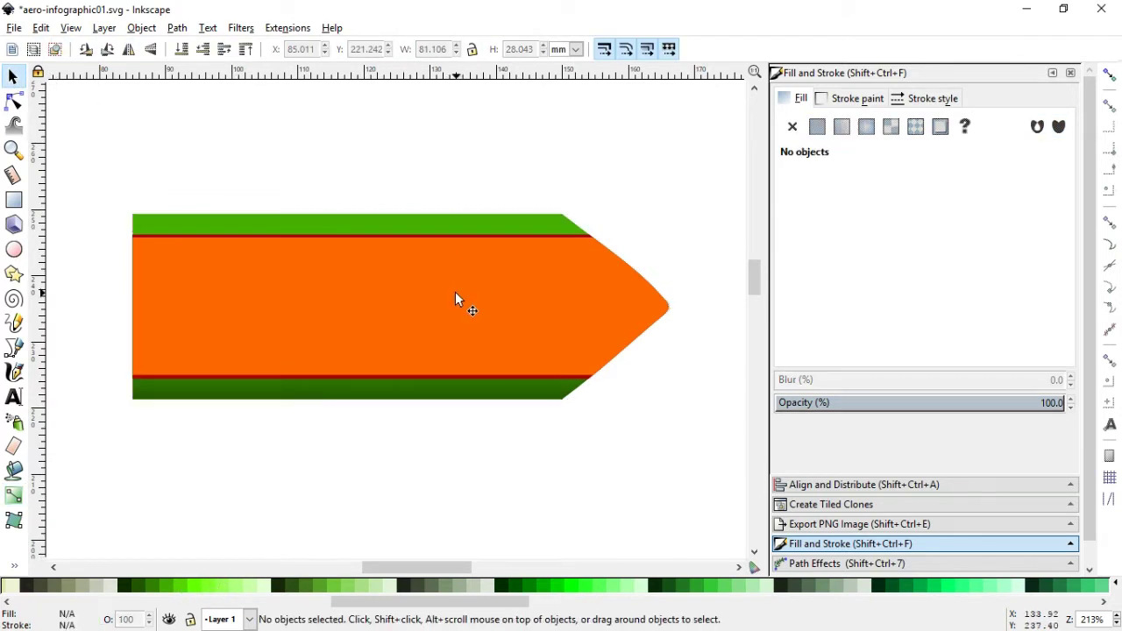
{"action": "left_click", "coordinate": [454, 295]}
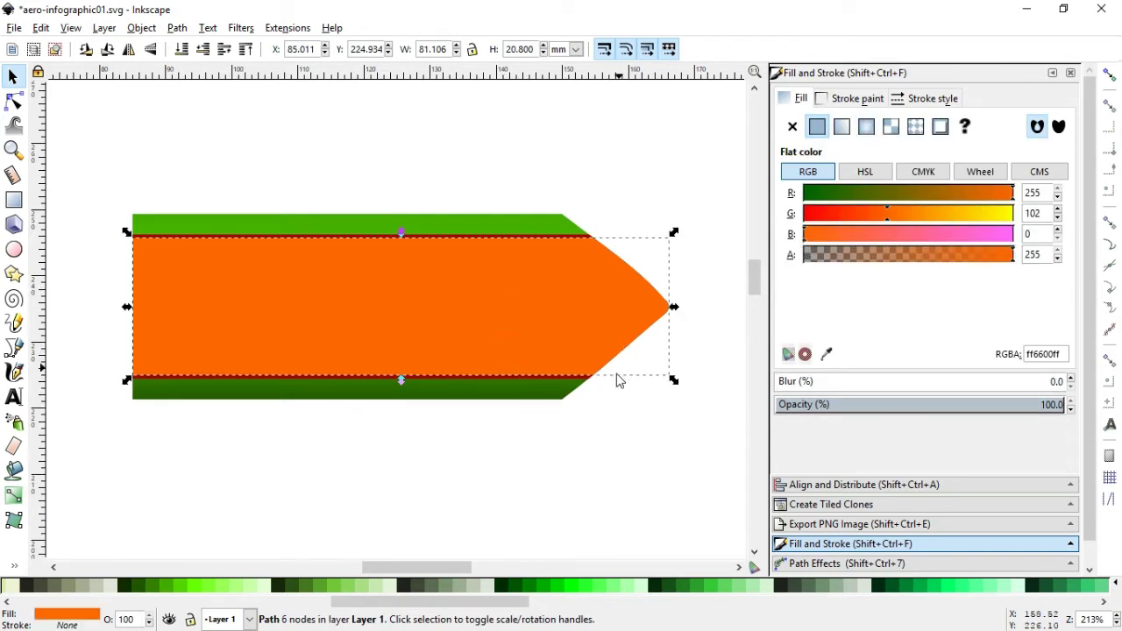
Fill the orange band with green gradient 4506, running vertically from bottom to above the band
{"action": "left_click", "coordinate": [842, 128]}
{"action": "left_click", "coordinate": [825, 211]}
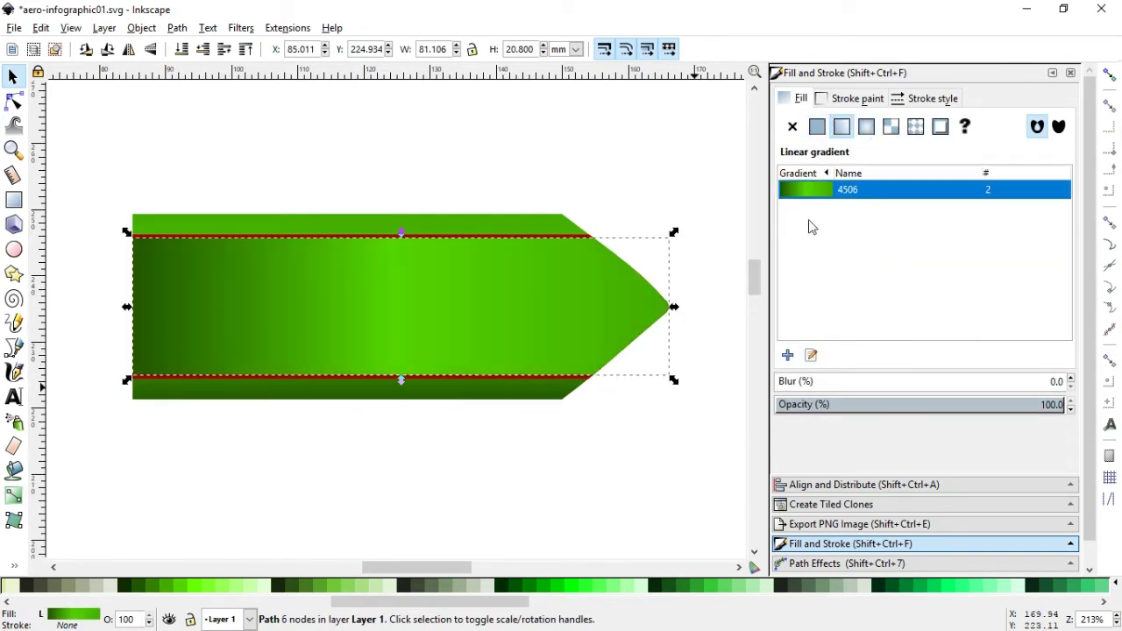
{"action": "key", "text": "g"}
{"action": "left_click_drag", "start_coordinate": [133, 307], "coordinate": [333, 422]}
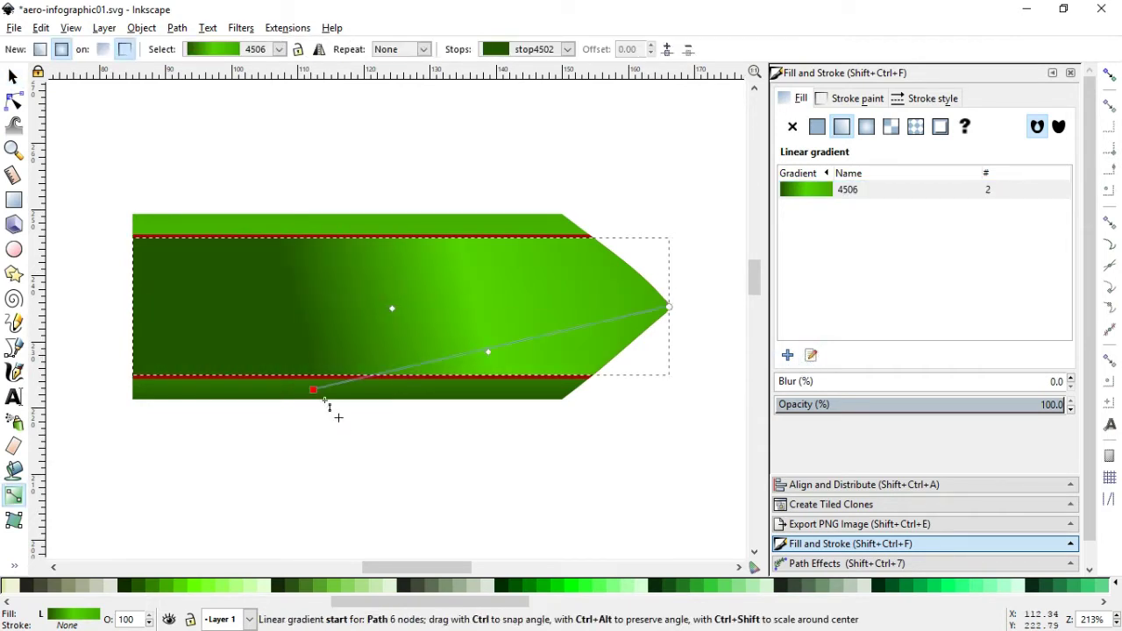
{"action": "left_click_drag", "start_coordinate": [668, 307], "coordinate": [342, 188]}
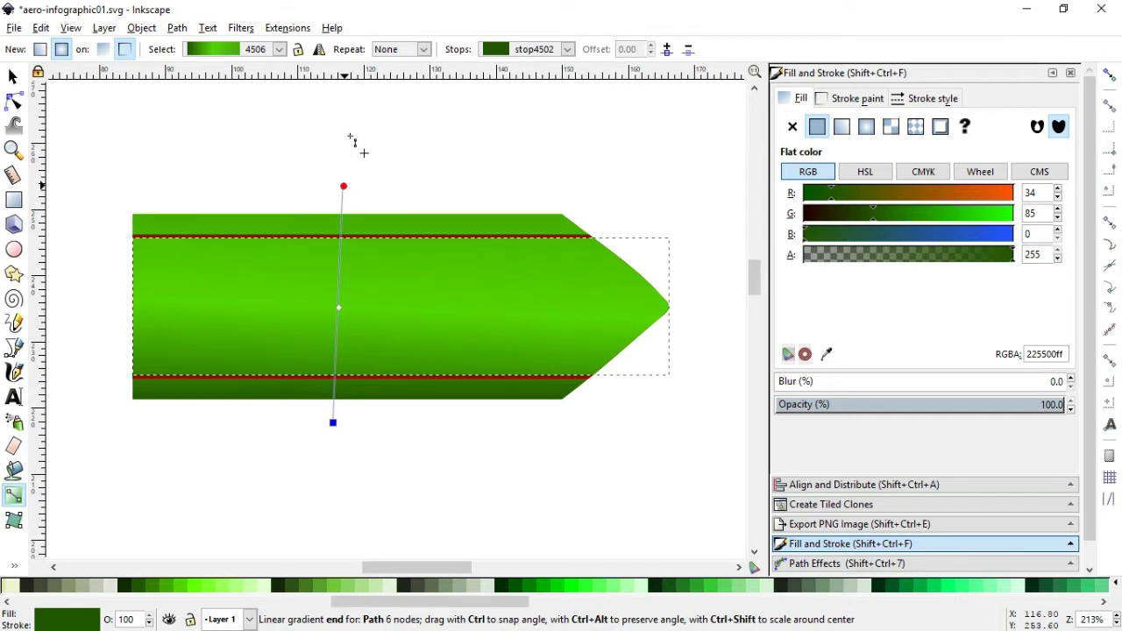
{"action": "left_click_drag", "start_coordinate": [350, 137], "coordinate": [342, 130]}
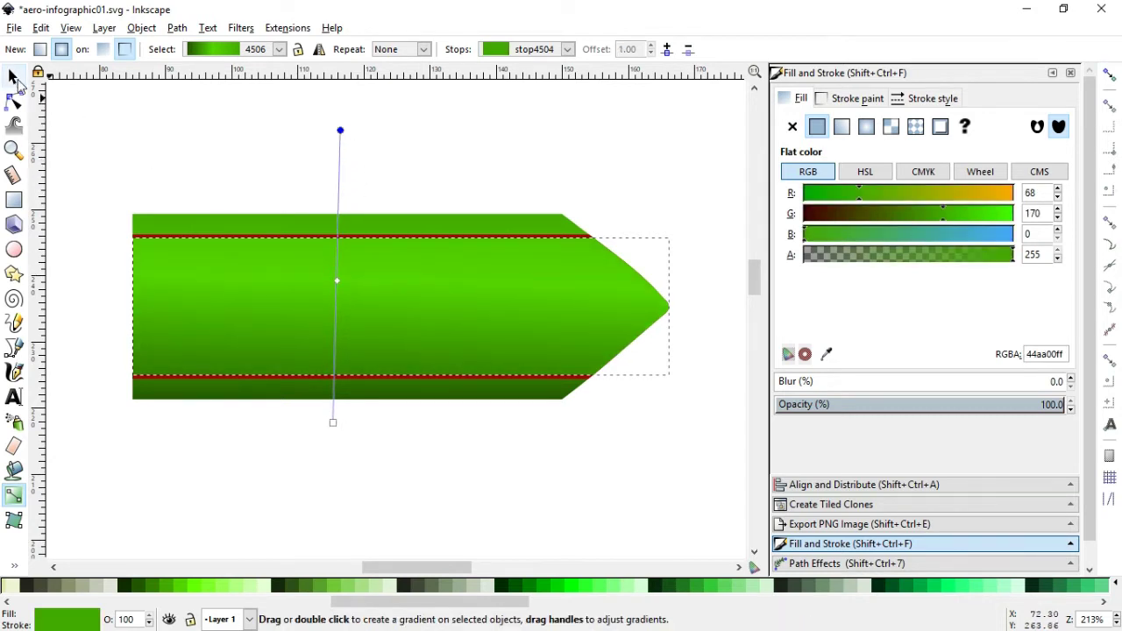
{"action": "key", "text": "s"}
Make the thin red edge line light green (99ff55) at 24.4% opacity
{"action": "left_click", "coordinate": [201, 143]}
{"action": "left_click", "coordinate": [374, 236]}
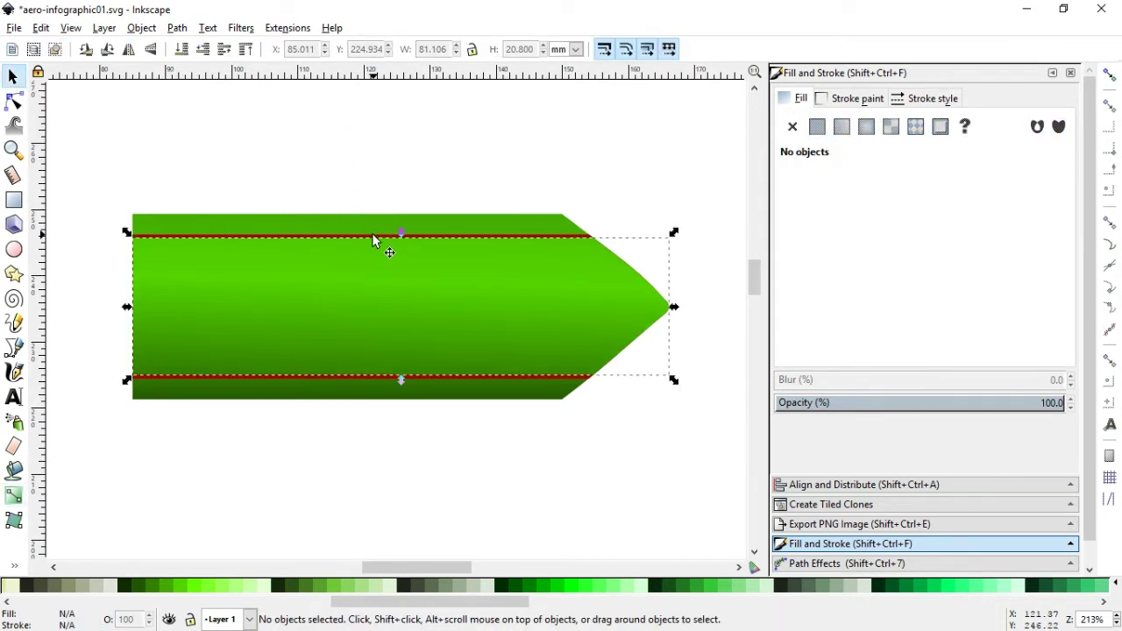
{"action": "left_click", "coordinate": [224, 586]}
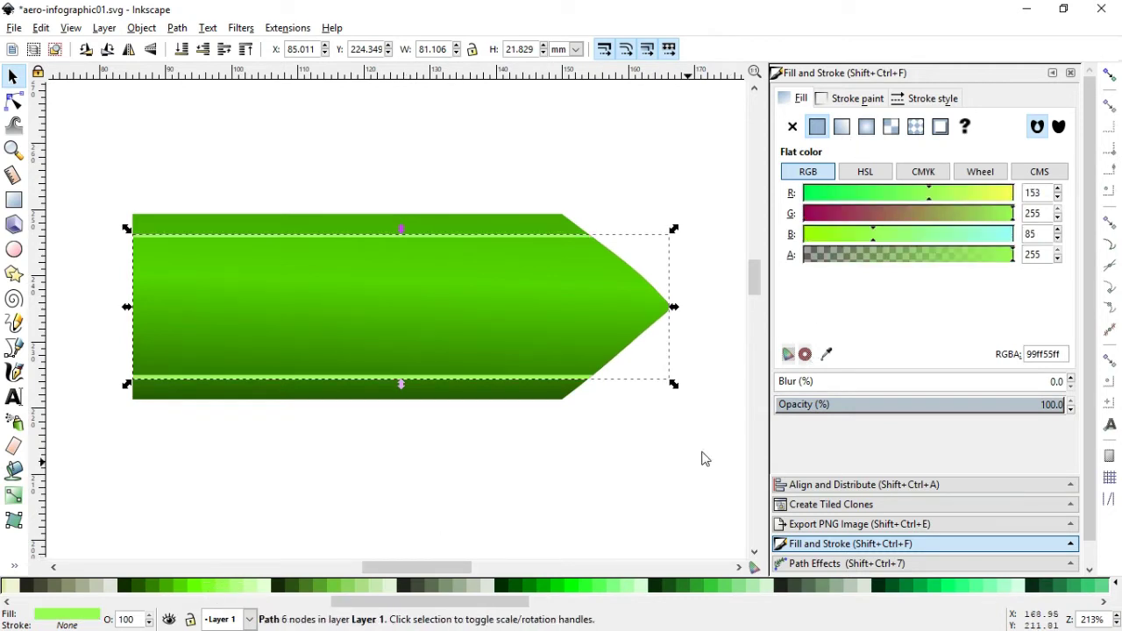
{"action": "left_click", "coordinate": [895, 410]}
{"action": "left_click", "coordinate": [846, 411]}
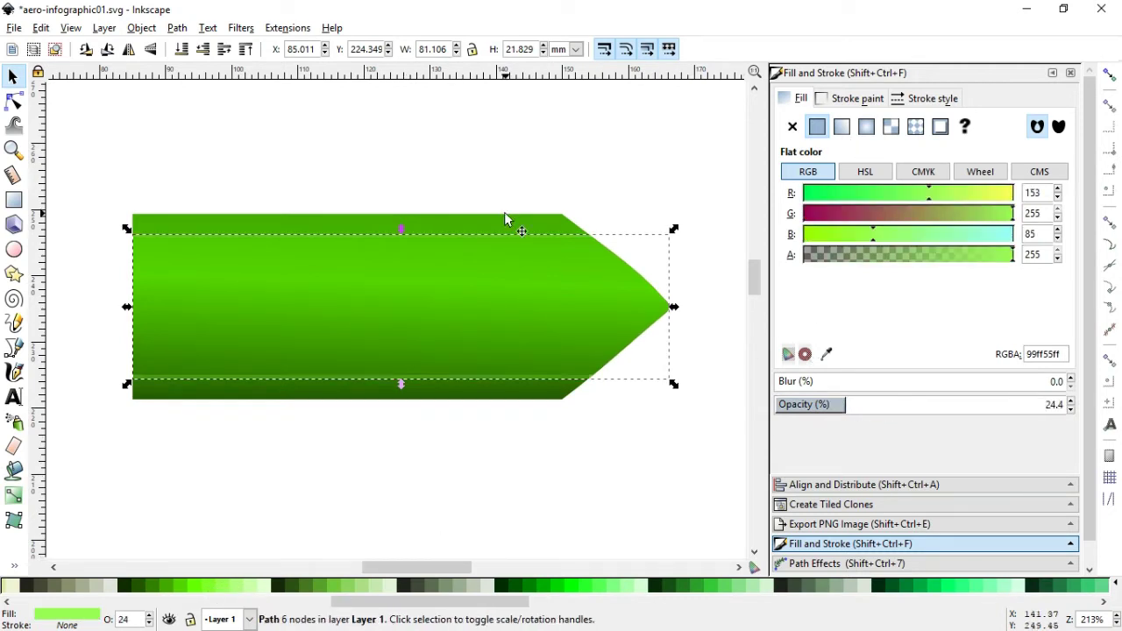
{"action": "left_click", "coordinate": [486, 172]}
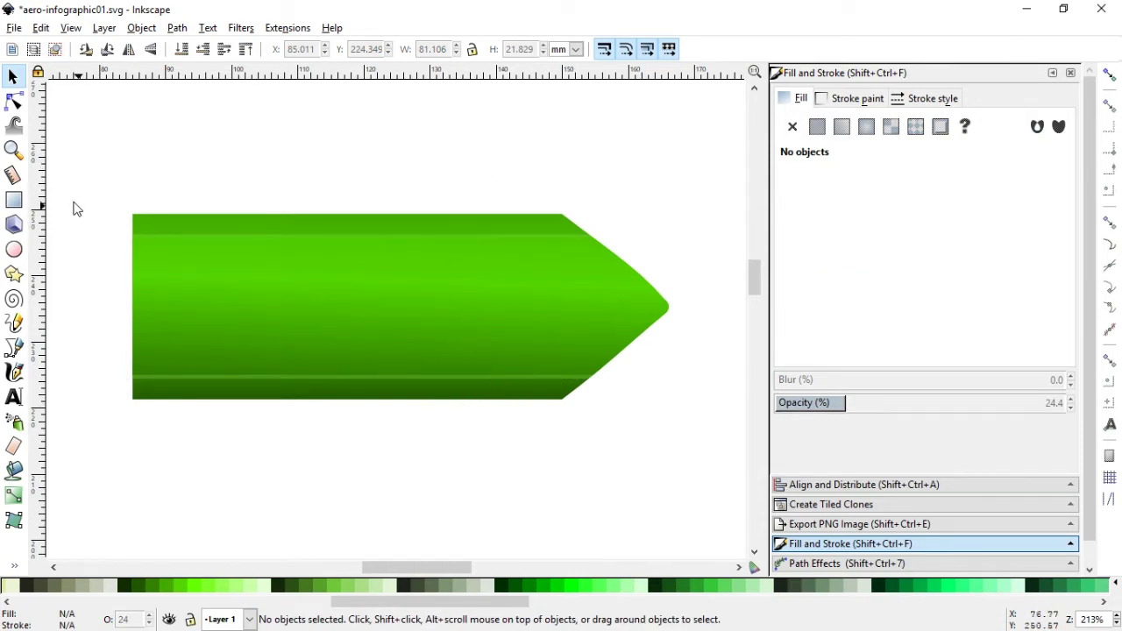
{"action": "left_click", "coordinate": [14, 200]}
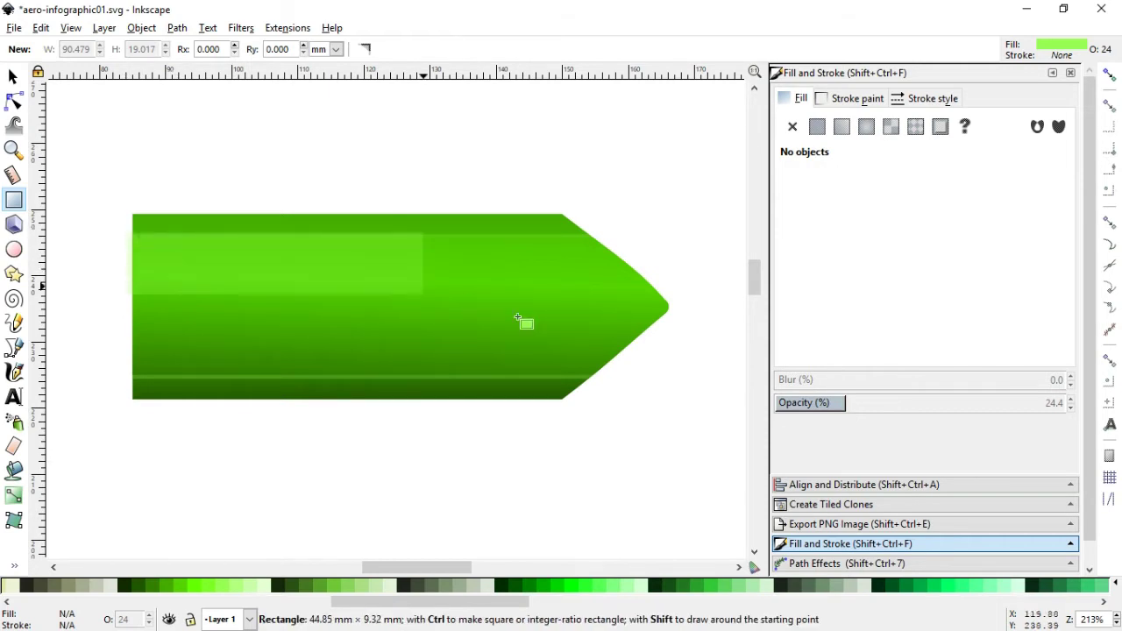
Draw an opaque black rectangle over the arrow band and stack it beneath the green band
{"action": "left_click_drag", "start_coordinate": [129, 233], "coordinate": [653, 384]}
{"action": "left_click", "coordinate": [13, 79]}
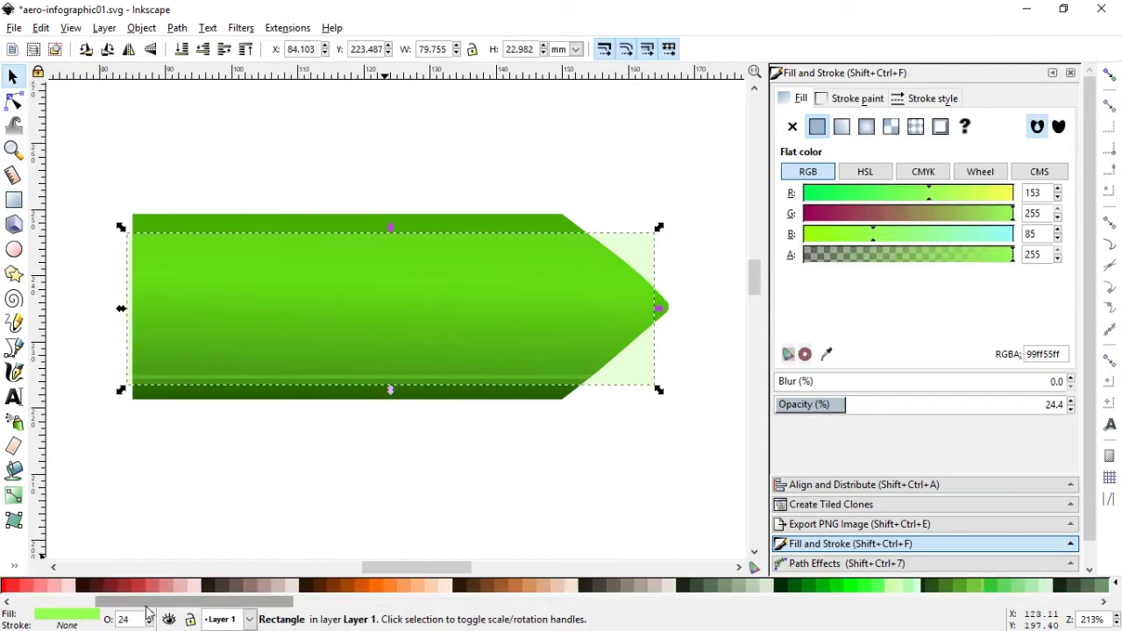
{"action": "scroll", "coordinate": [35, 586], "scroll_direction": "up", "scroll_amount": 5}
{"action": "left_click", "coordinate": [35, 586]}
{"action": "left_click_drag", "start_coordinate": [1089, 406], "coordinate": [1102, 405]}
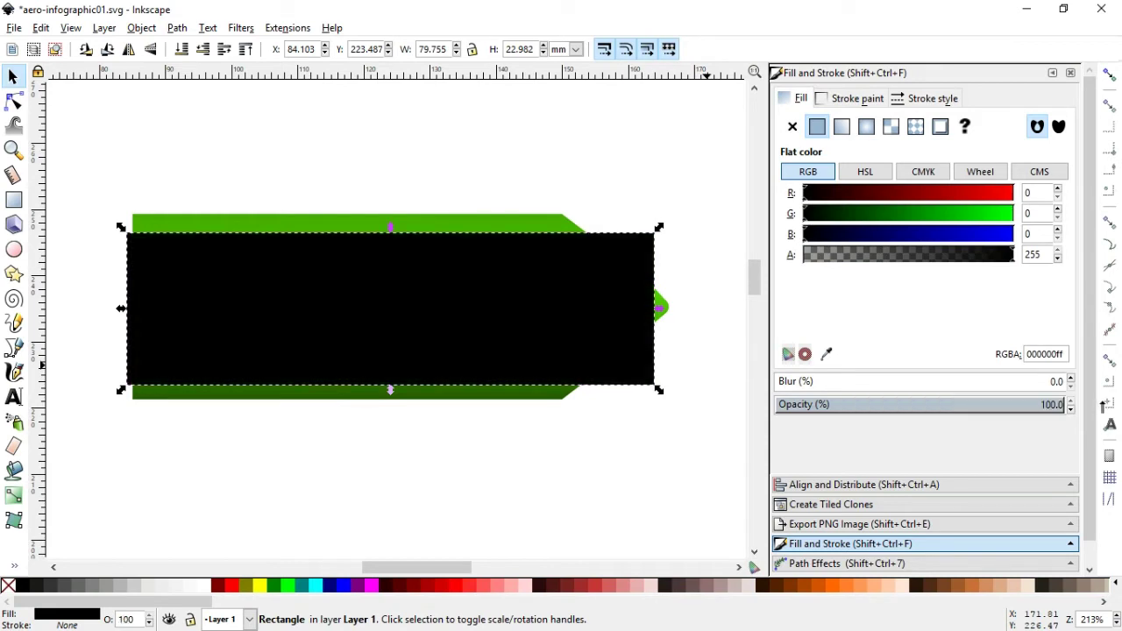
{"action": "left_click", "coordinate": [699, 415]}
{"action": "left_click_drag", "start_coordinate": [709, 430], "coordinate": [58, 238]}
{"action": "left_click", "coordinate": [141, 28]}
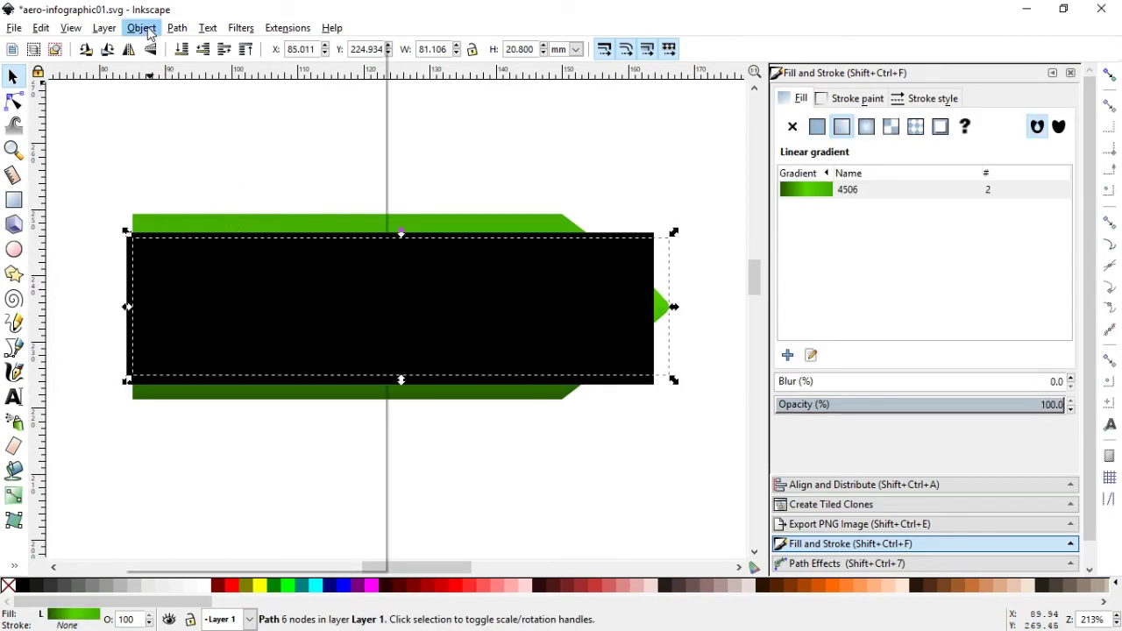
{"action": "left_click", "coordinate": [196, 332]}
{"action": "left_click", "coordinate": [650, 221]}
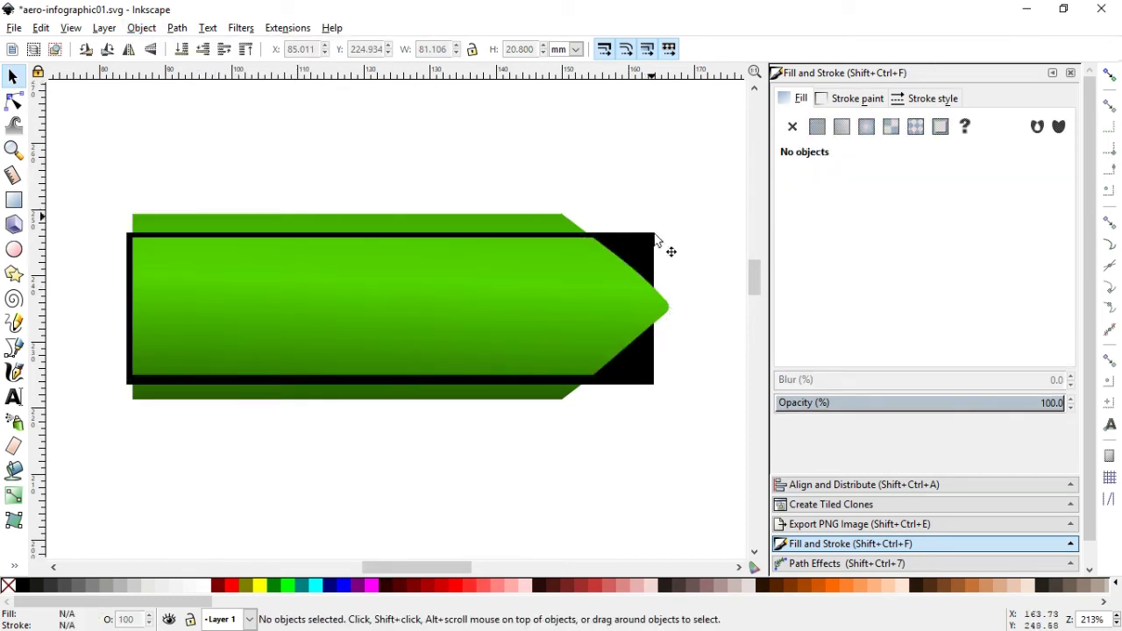
Blur the black rectangle into a soft shadow at about 78% opacity with its bottom edge raised
{"action": "left_click", "coordinate": [644, 376]}
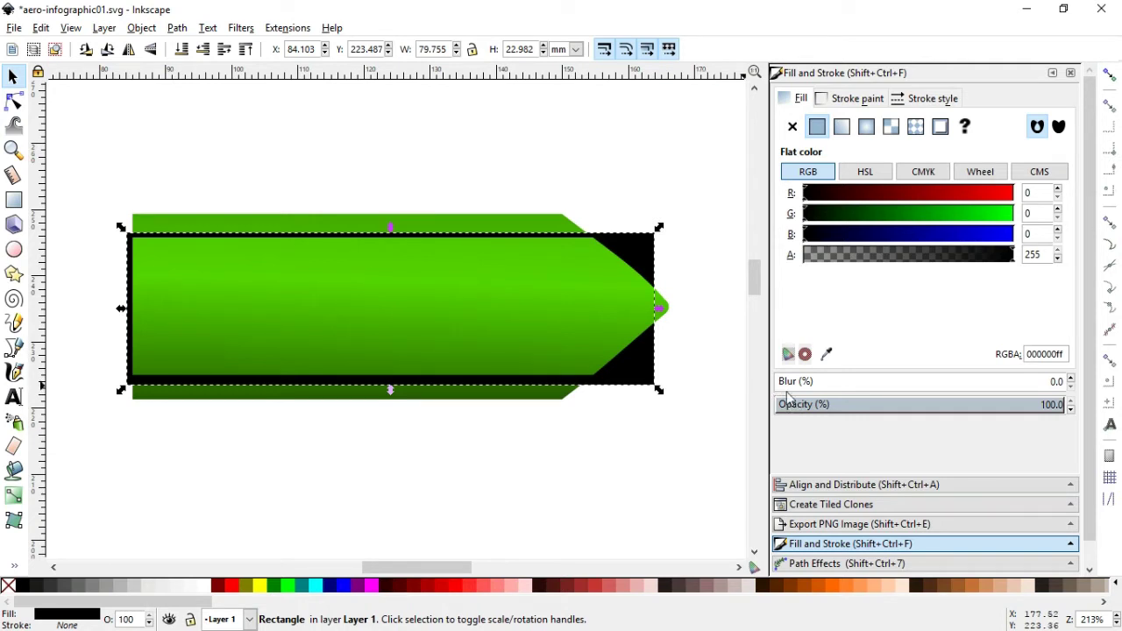
{"action": "left_click_drag", "start_coordinate": [779, 386], "coordinate": [787, 382]}
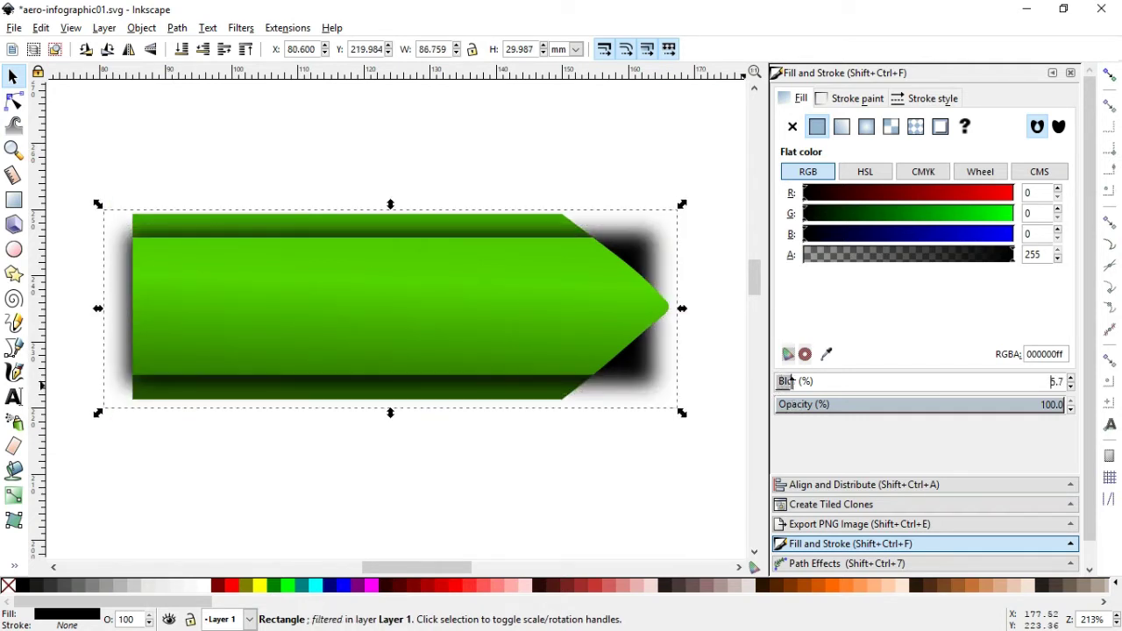
{"action": "left_click", "coordinate": [974, 404]}
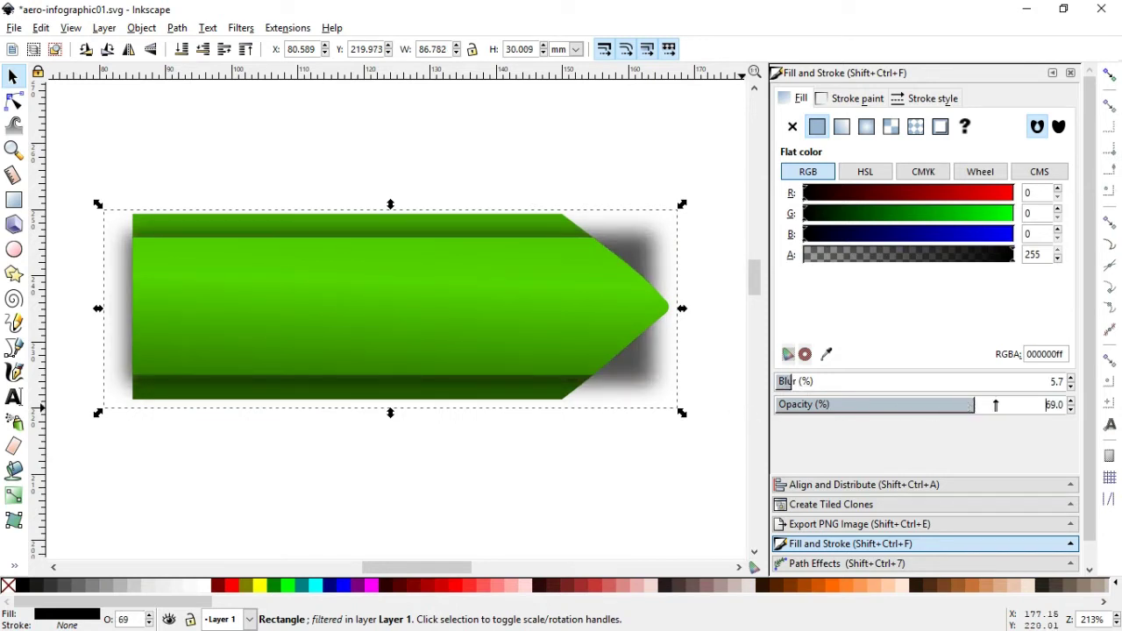
{"action": "left_click", "coordinate": [1000, 404]}
{"action": "left_click_drag", "start_coordinate": [389, 413], "coordinate": [390, 409]}
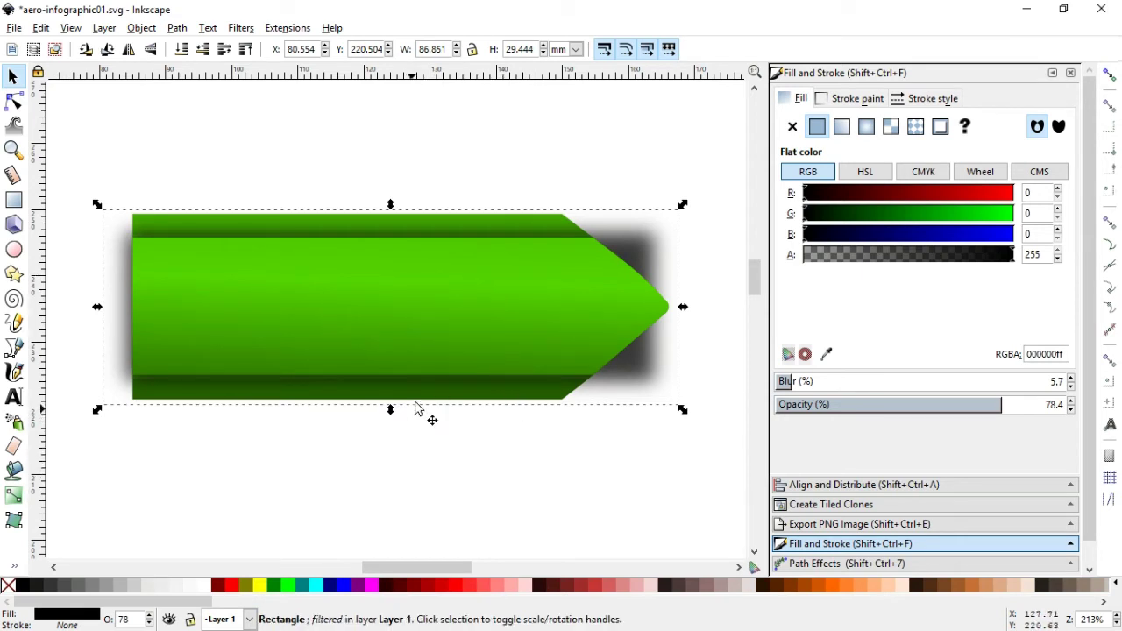
{"action": "left_click", "coordinate": [306, 404], "text": "shift"}
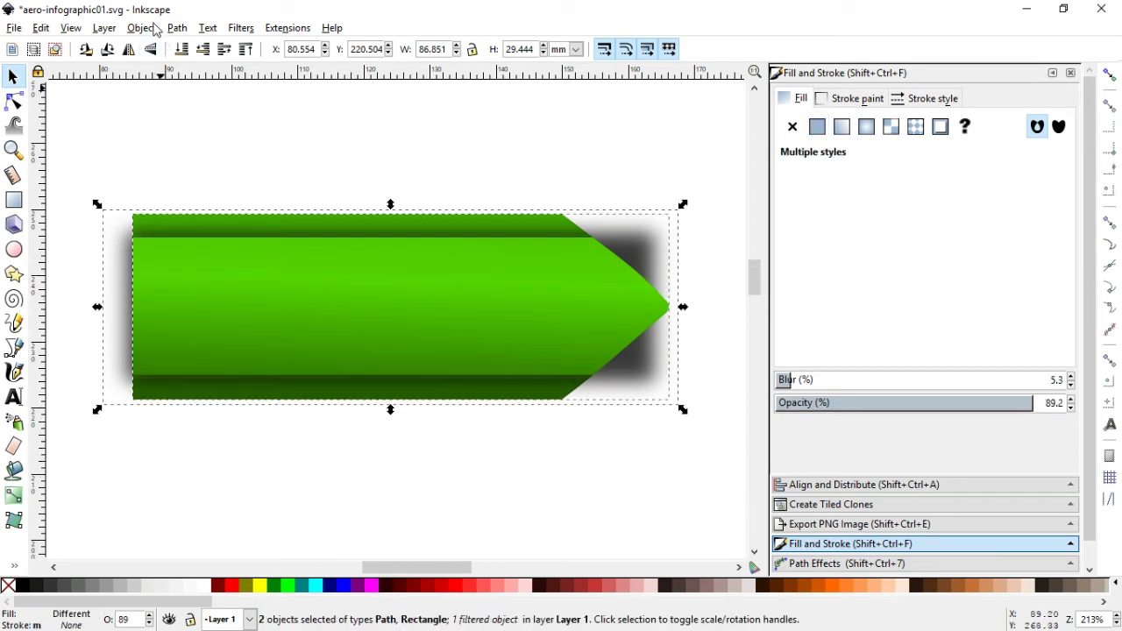
Send the shadow selection to the back and duplicate the green arrow path
{"action": "left_click", "coordinate": [149, 28]}
{"action": "left_click", "coordinate": [208, 370]}
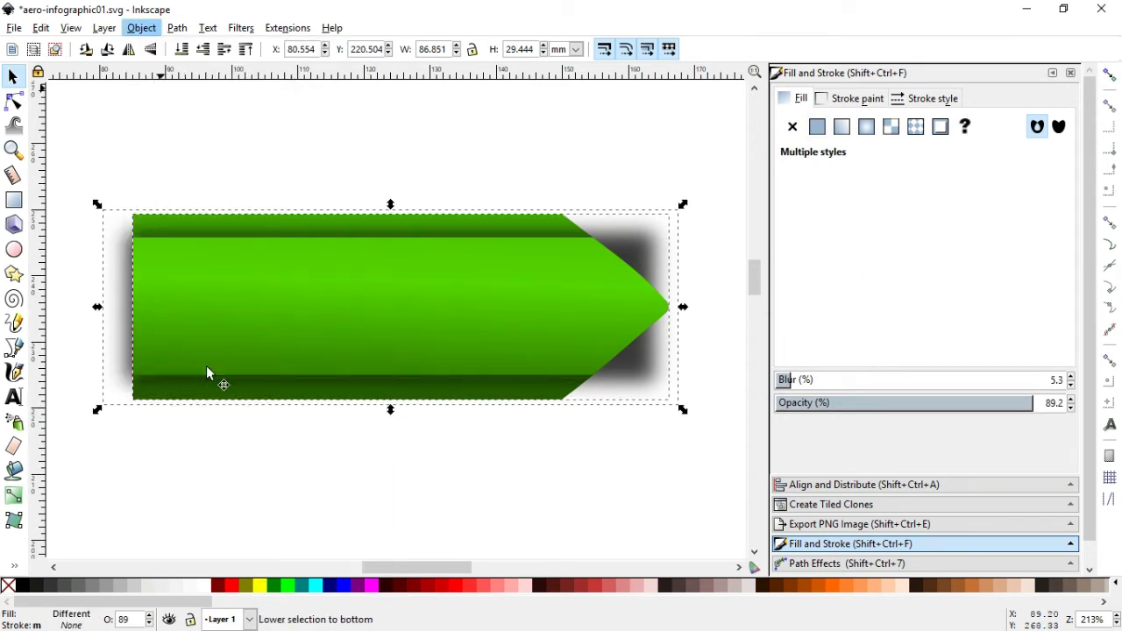
{"action": "left_click", "coordinate": [391, 462]}
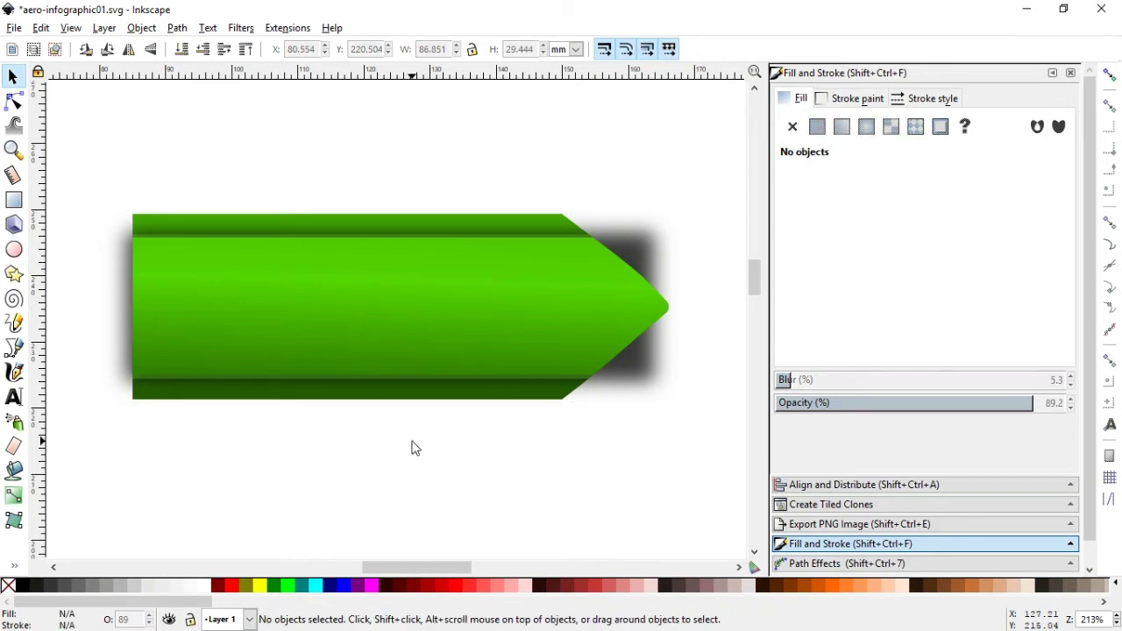
{"action": "left_click", "coordinate": [503, 219]}
{"action": "right_click", "coordinate": [503, 219]}
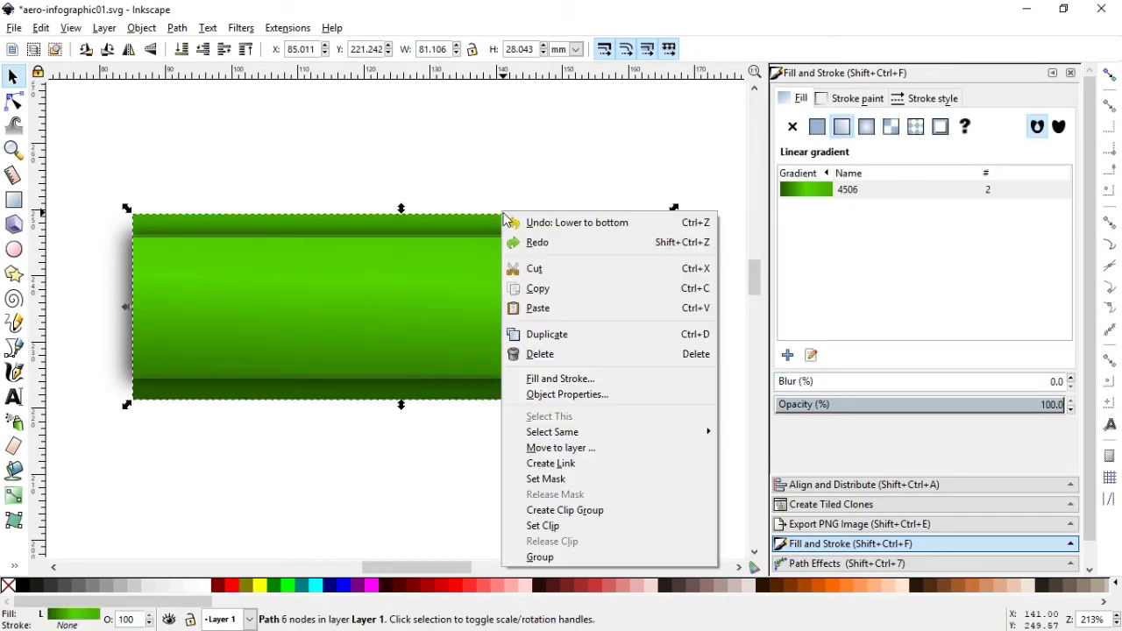
{"action": "left_click", "coordinate": [555, 334]}
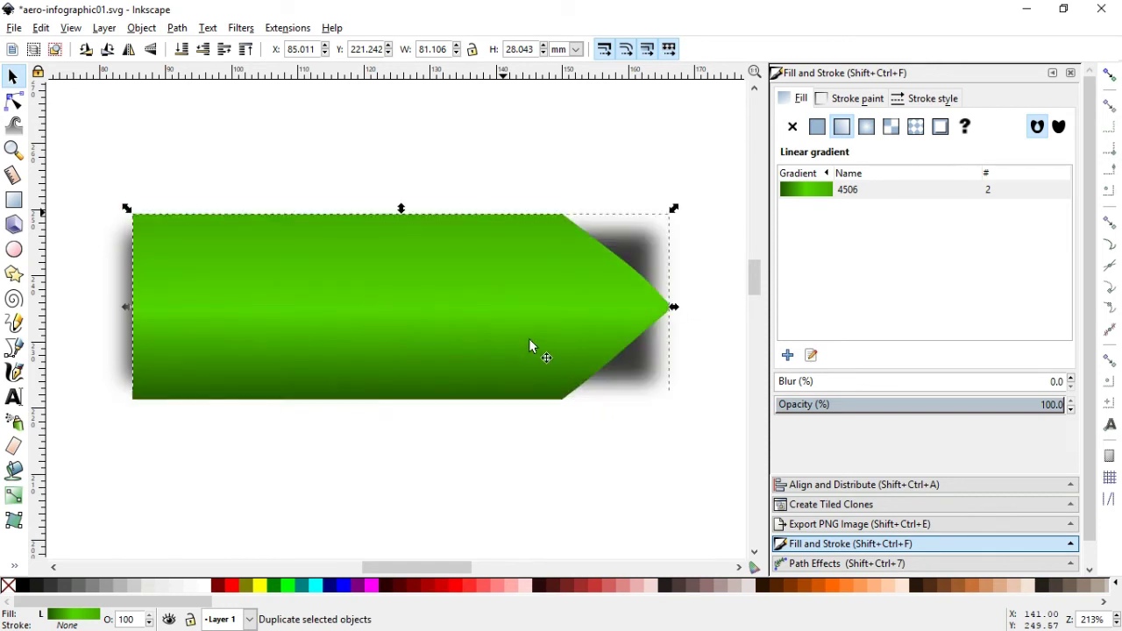
Clip the blurred shadow to the duplicated arrow shape
{"action": "left_click", "coordinate": [643, 241], "text": "shift"}
{"action": "left_click", "coordinate": [142, 28]}
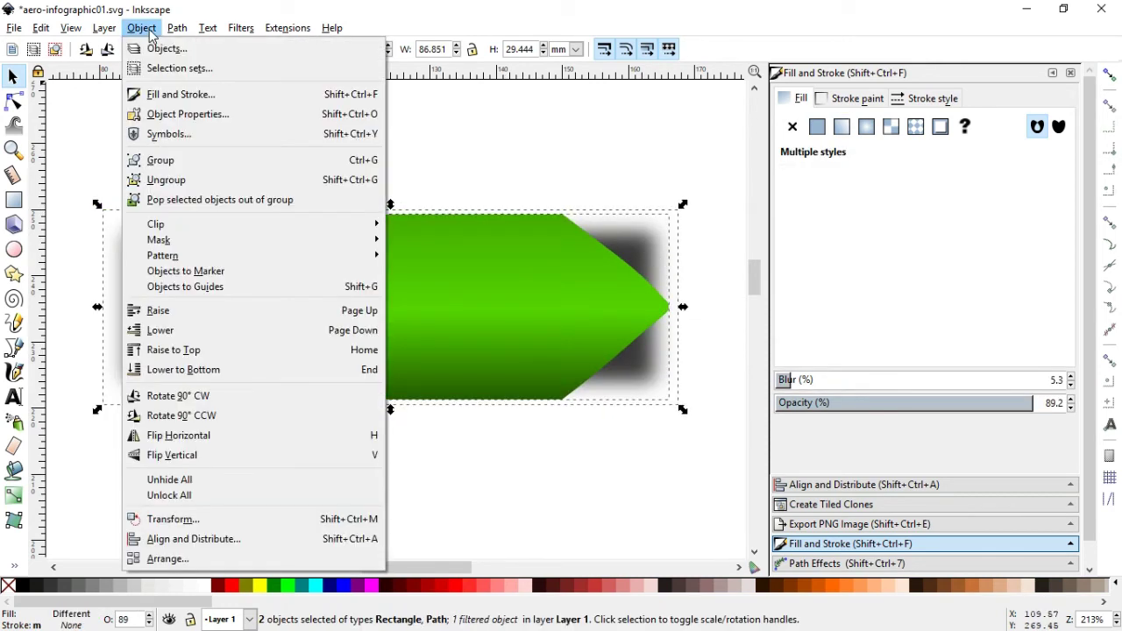
{"action": "mouse_move", "coordinate": [156, 224]}
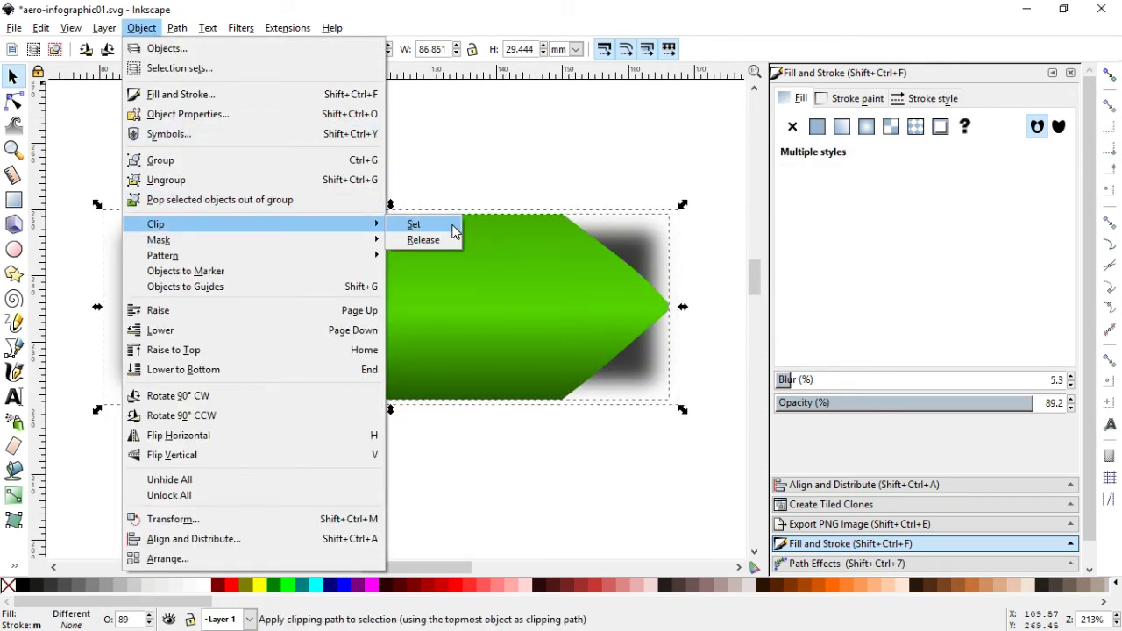
{"action": "left_click", "coordinate": [455, 230]}
{"action": "left_click", "coordinate": [363, 208]}
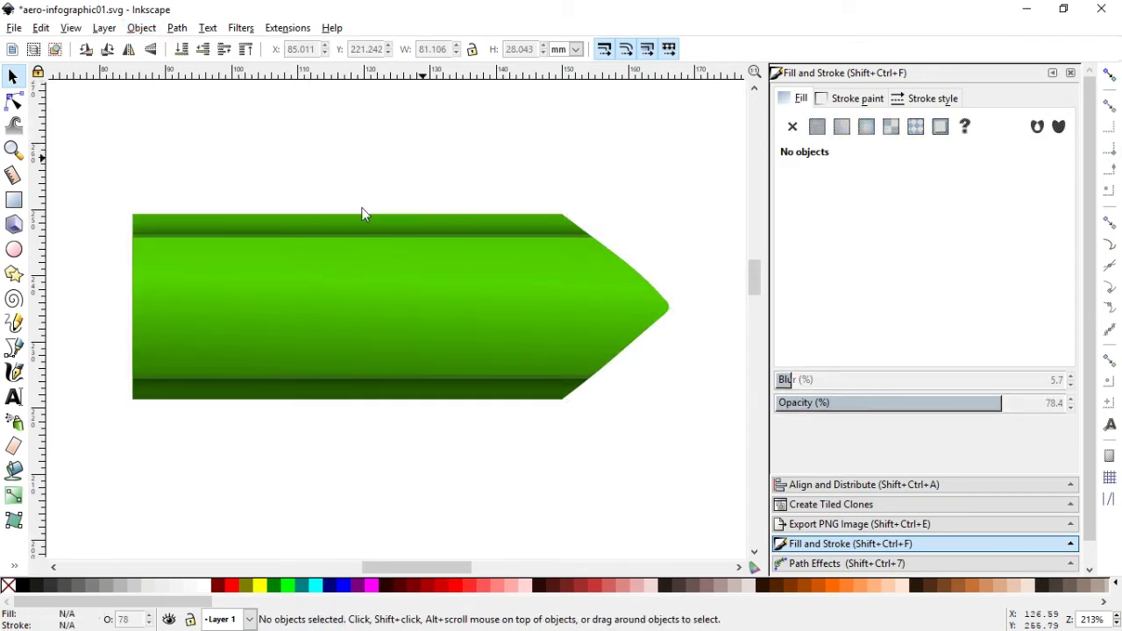
{"action": "left_click", "coordinate": [421, 232]}
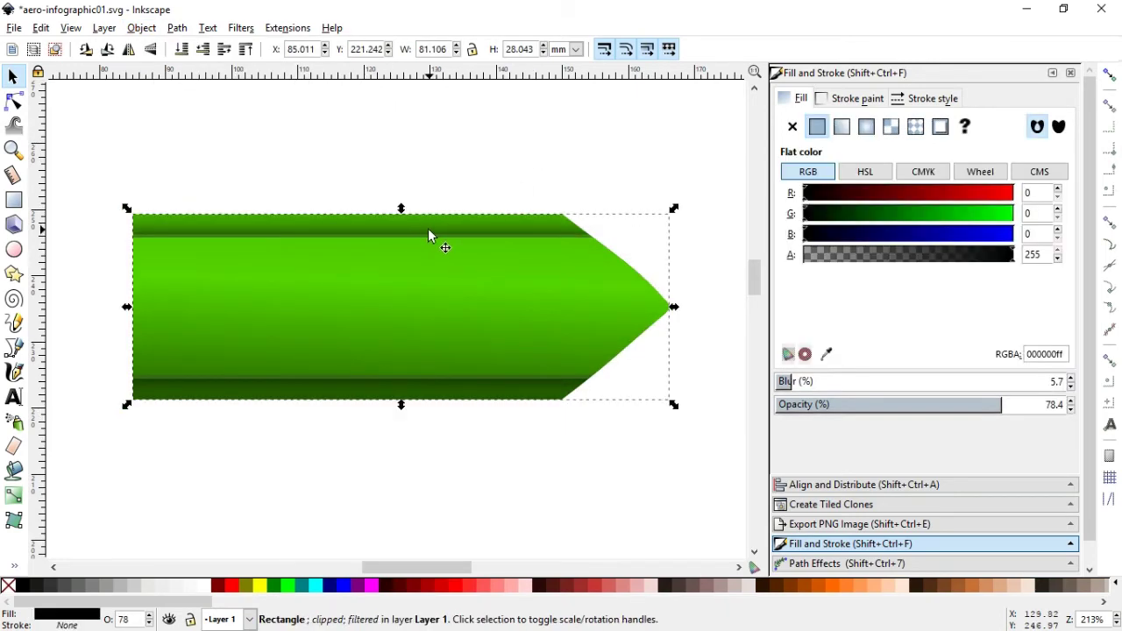
Send the clipped shadow and then the green arrow path to the bottom of the stack
{"action": "left_click", "coordinate": [141, 27]}
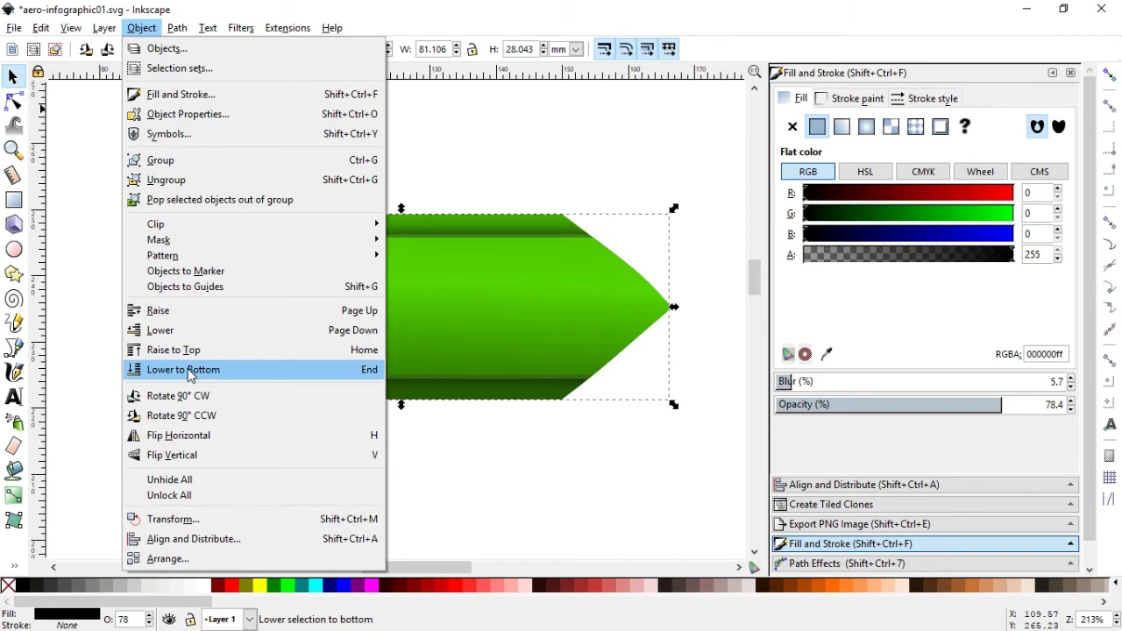
{"action": "left_click", "coordinate": [188, 368]}
{"action": "left_click", "coordinate": [320, 138]}
{"action": "left_click", "coordinate": [313, 399]}
{"action": "left_click", "coordinate": [141, 28]}
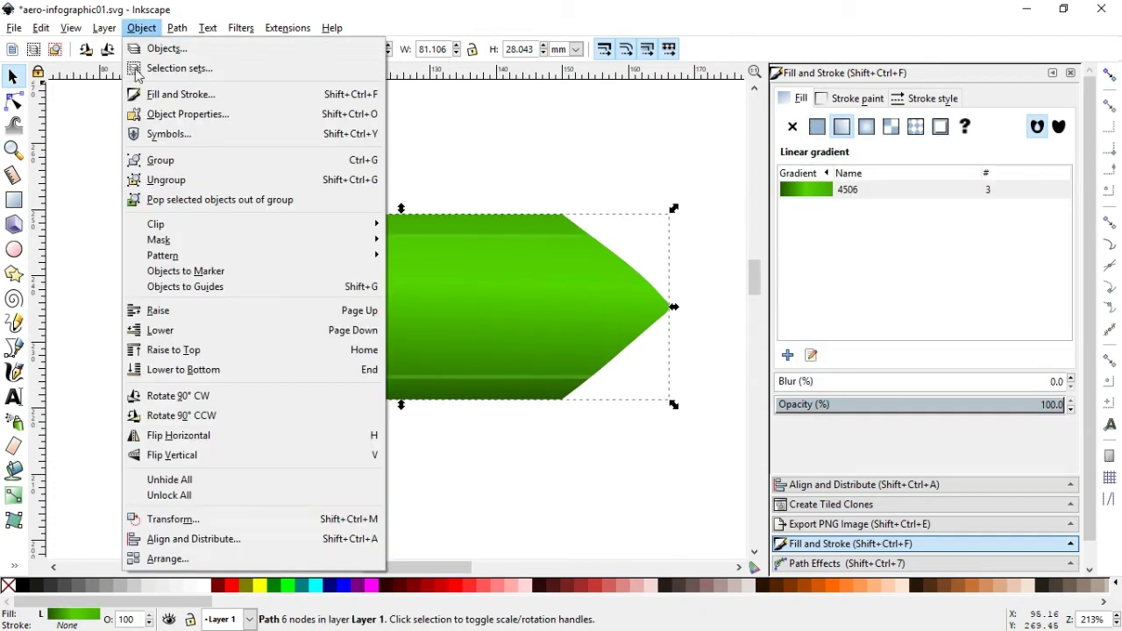
{"action": "left_click", "coordinate": [182, 368]}
{"action": "key", "text": "Escape"}
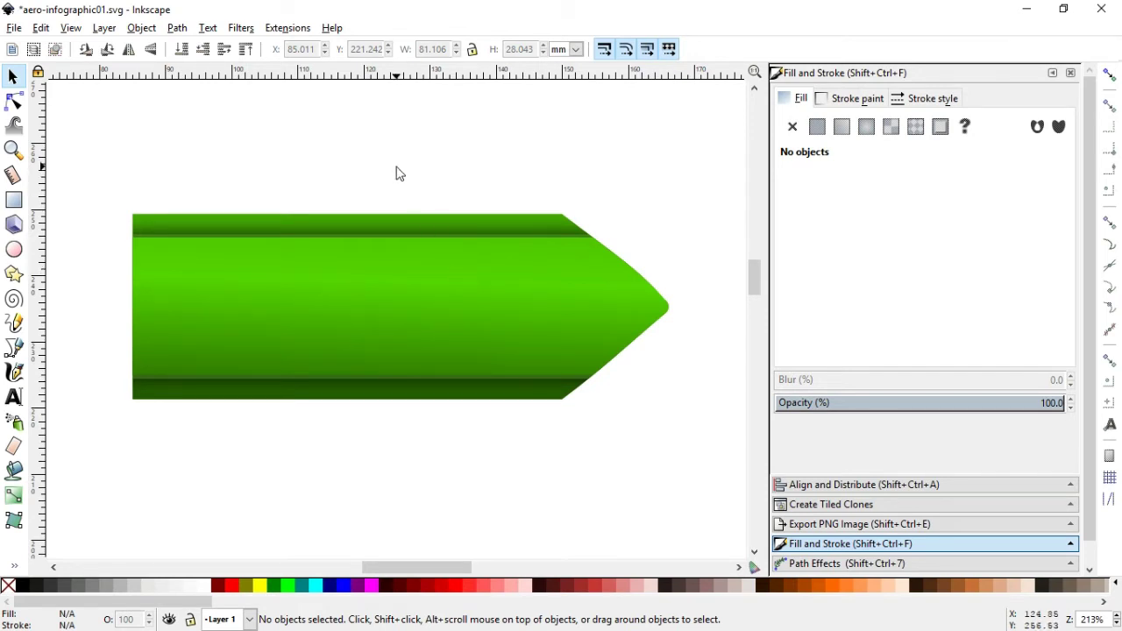
Scale both green shapes down to 52.8 mm wide and move them left
{"action": "key", "text": "minus"}
{"action": "key", "text": "minus"}
{"action": "left_click_drag", "start_coordinate": [177, 213], "coordinate": [548, 373]}
{"action": "left_click_drag", "start_coordinate": [541, 321], "coordinate": [454, 319]}
{"action": "left_click_drag", "start_coordinate": [286, 314], "coordinate": [200, 320]}
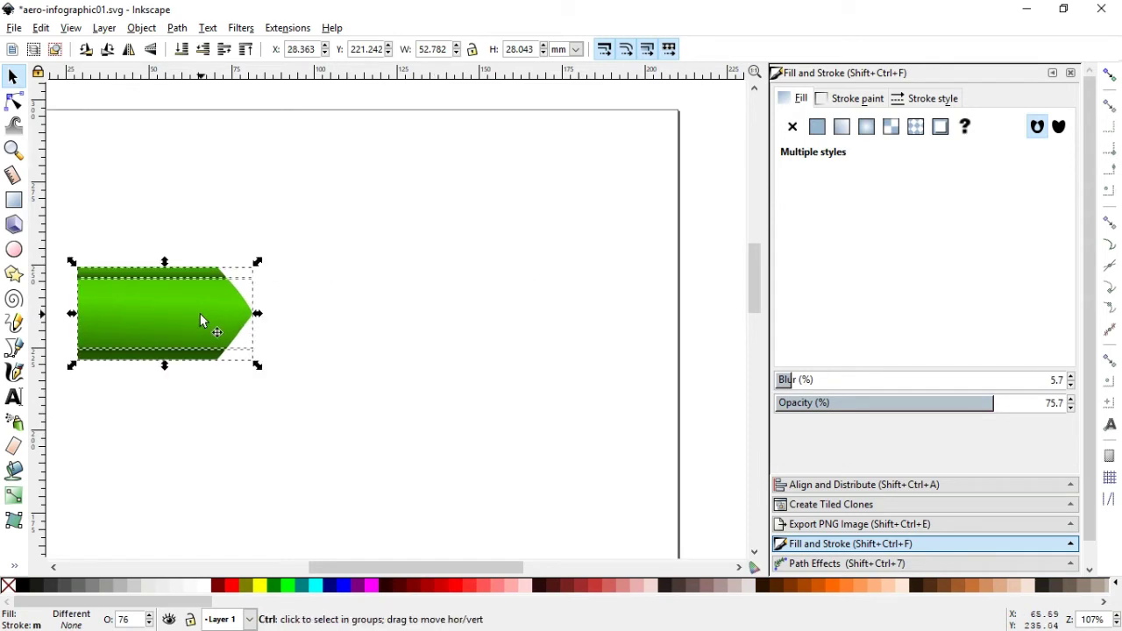
Add a copy overlapping the original's right half, stretched to 35.994 mm tall and raised to top
{"action": "key", "text": "ctrl+d"}
{"action": "left_click_drag", "start_coordinate": [200, 312], "coordinate": [331, 304]}
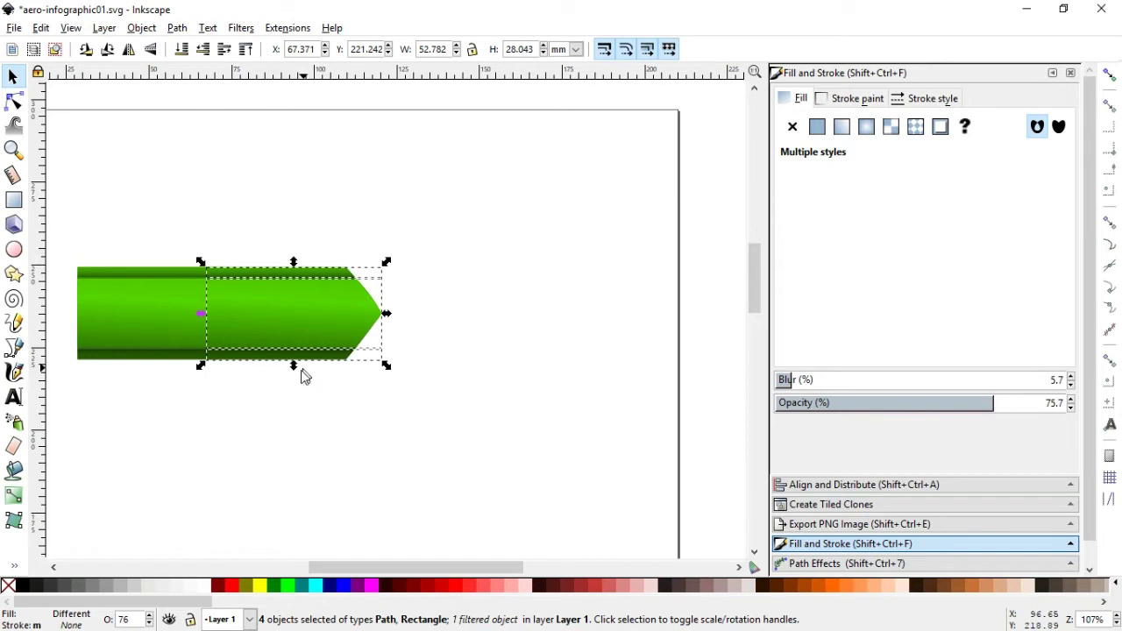
{"action": "left_click_drag", "start_coordinate": [294, 368], "coordinate": [296, 379]}
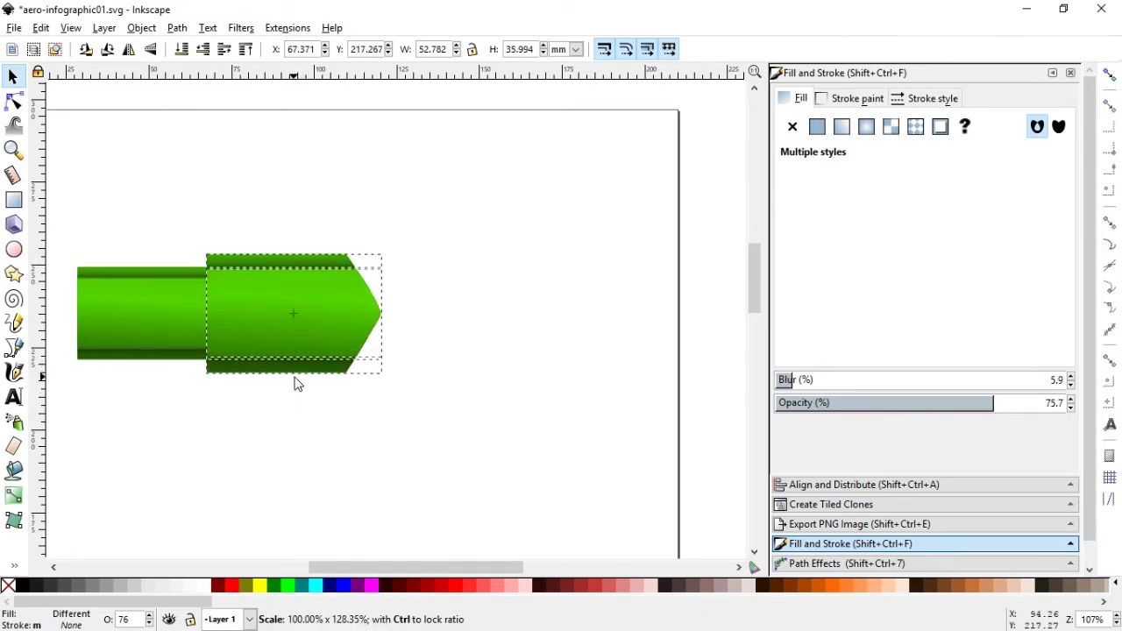
{"action": "left_click", "coordinate": [141, 27]}
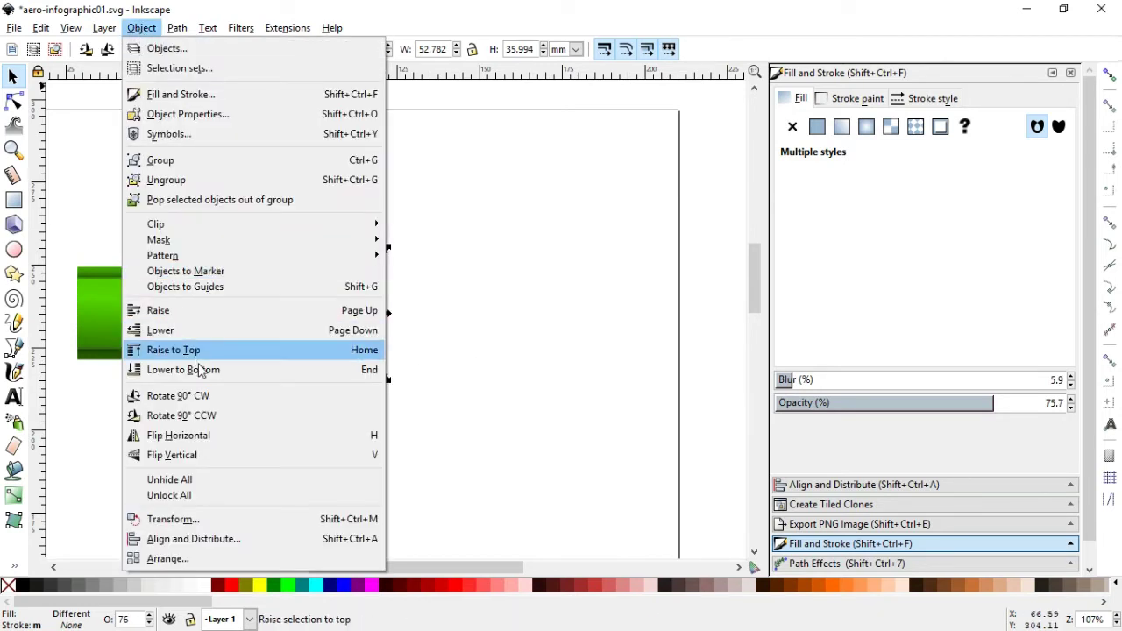
{"action": "left_click", "coordinate": [205, 368]}
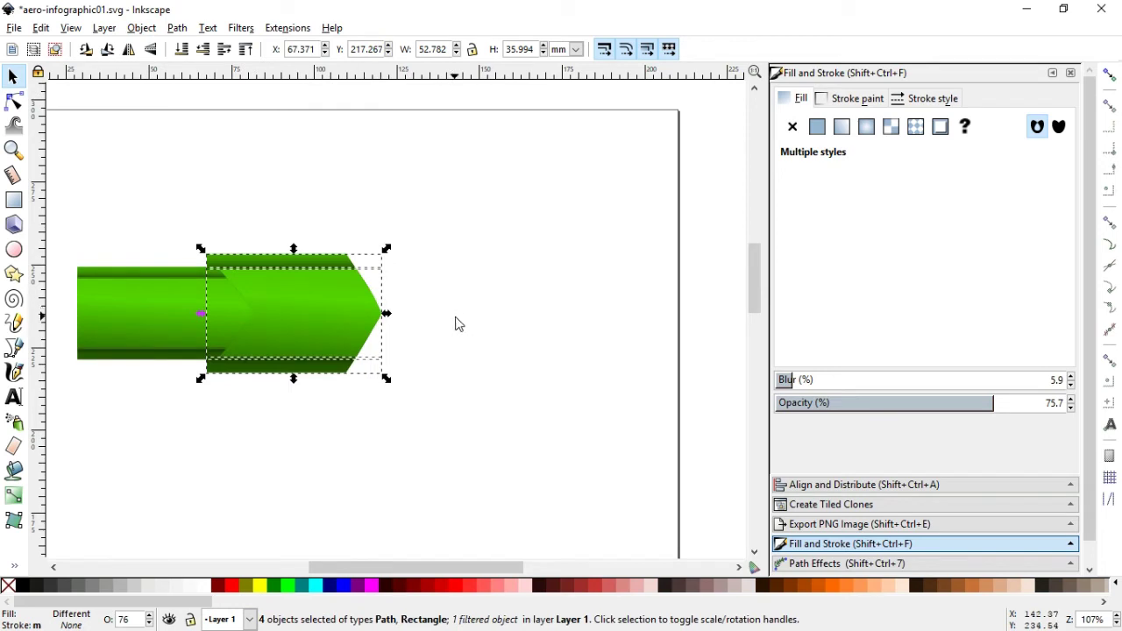
{"action": "left_click", "coordinate": [140, 27]}
{"action": "left_click", "coordinate": [225, 371]}
{"action": "left_click", "coordinate": [487, 320]}
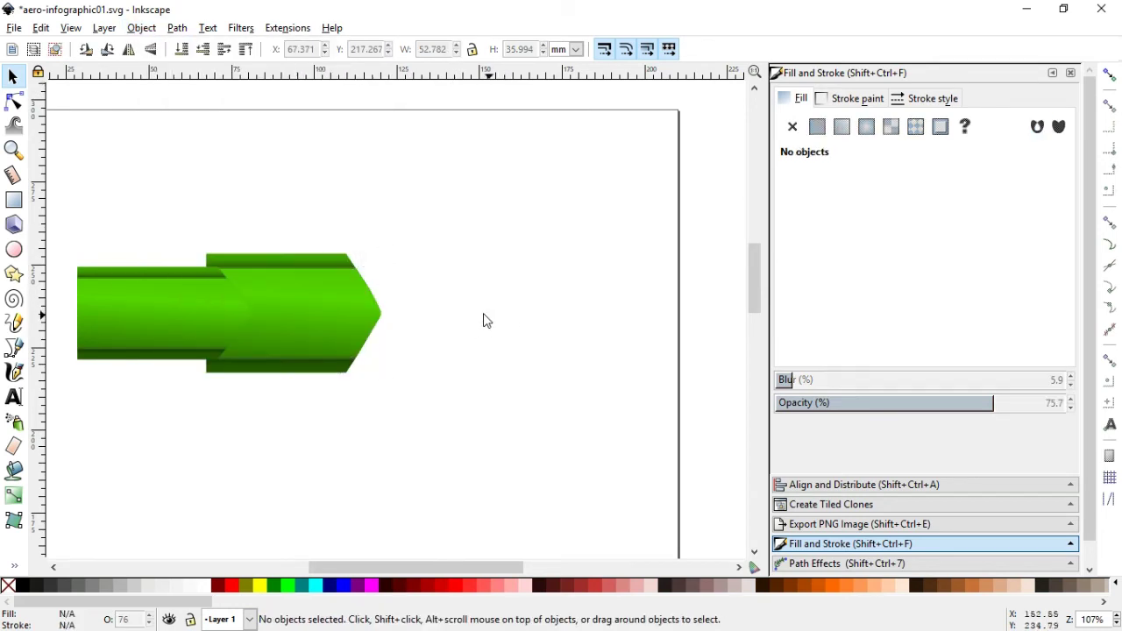
{"action": "left_click", "coordinate": [286, 256]}
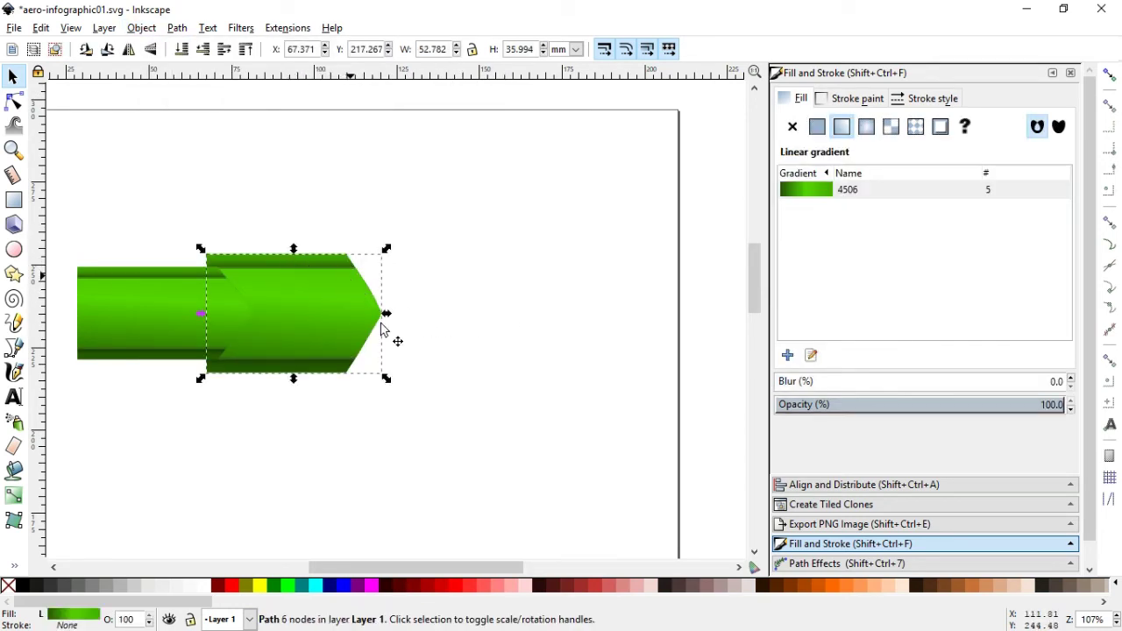
Recolour the front segment's gradient stops to #00AA44 top, #008033 bottom and #00D455 middle
{"action": "left_click", "coordinate": [813, 356]}
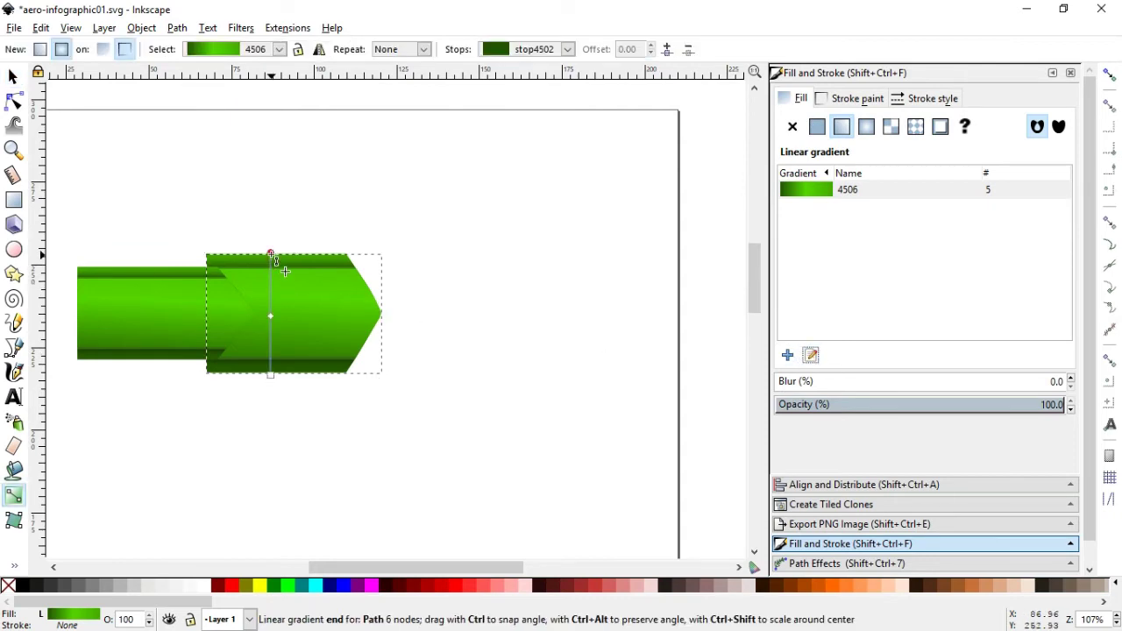
{"action": "left_click", "coordinate": [270, 253]}
{"action": "scroll", "coordinate": [365, 604], "scroll_direction": "down", "scroll_amount": 3}
{"action": "scroll", "coordinate": [367, 605], "scroll_direction": "down", "scroll_amount": 5}
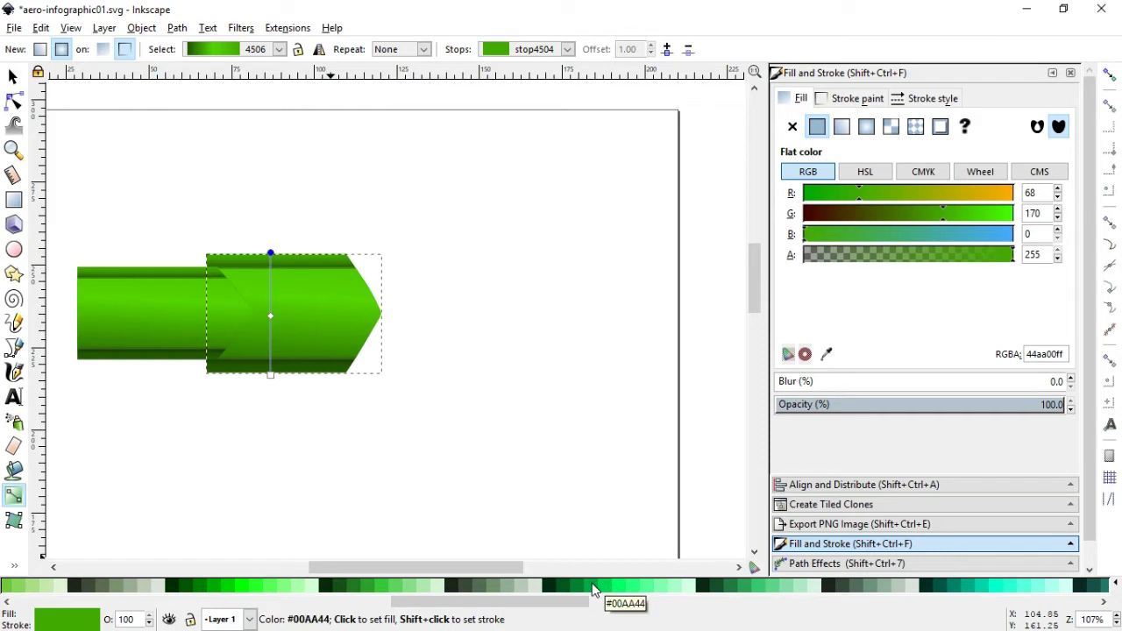
{"action": "left_click", "coordinate": [604, 587]}
{"action": "left_click", "coordinate": [270, 375]}
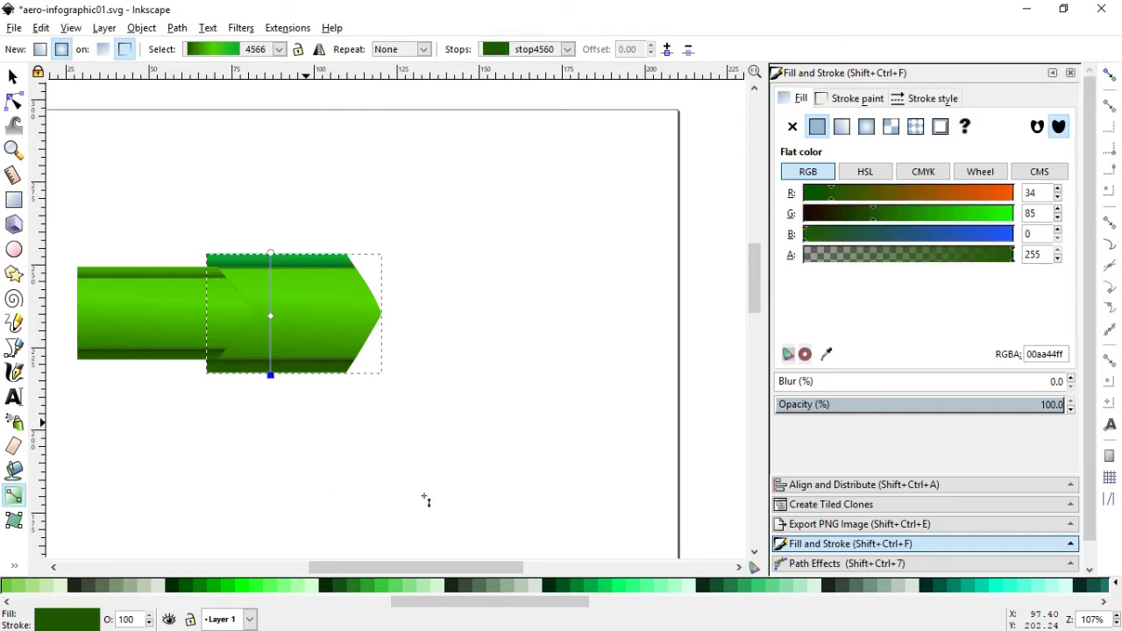
{"action": "left_click", "coordinate": [565, 586]}
{"action": "left_click", "coordinate": [270, 316]}
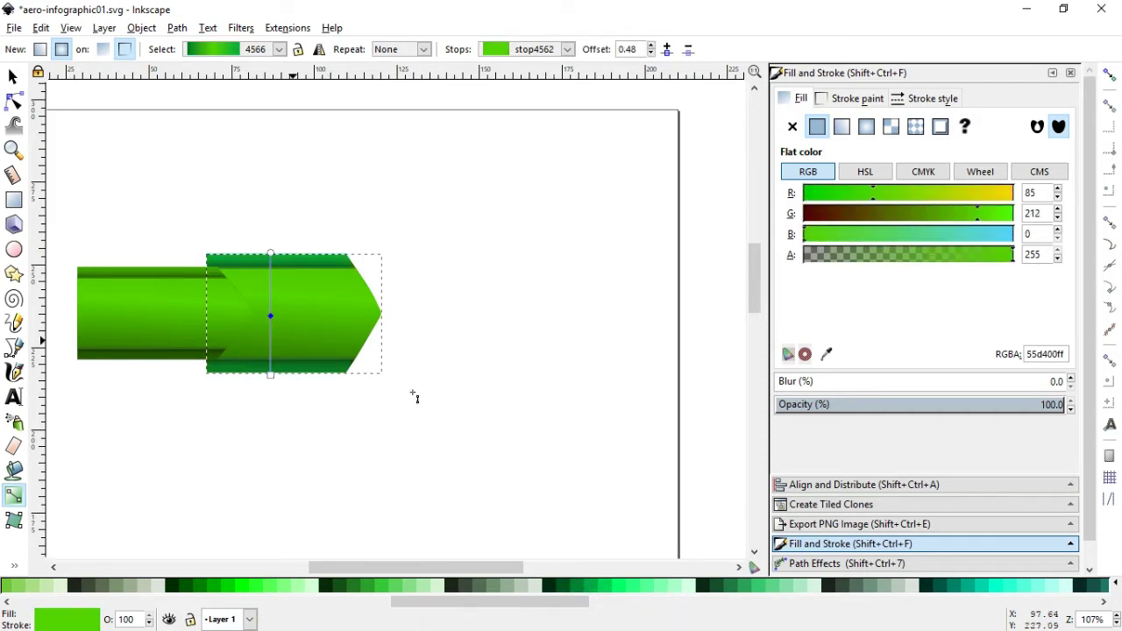
{"action": "left_click", "coordinate": [611, 593]}
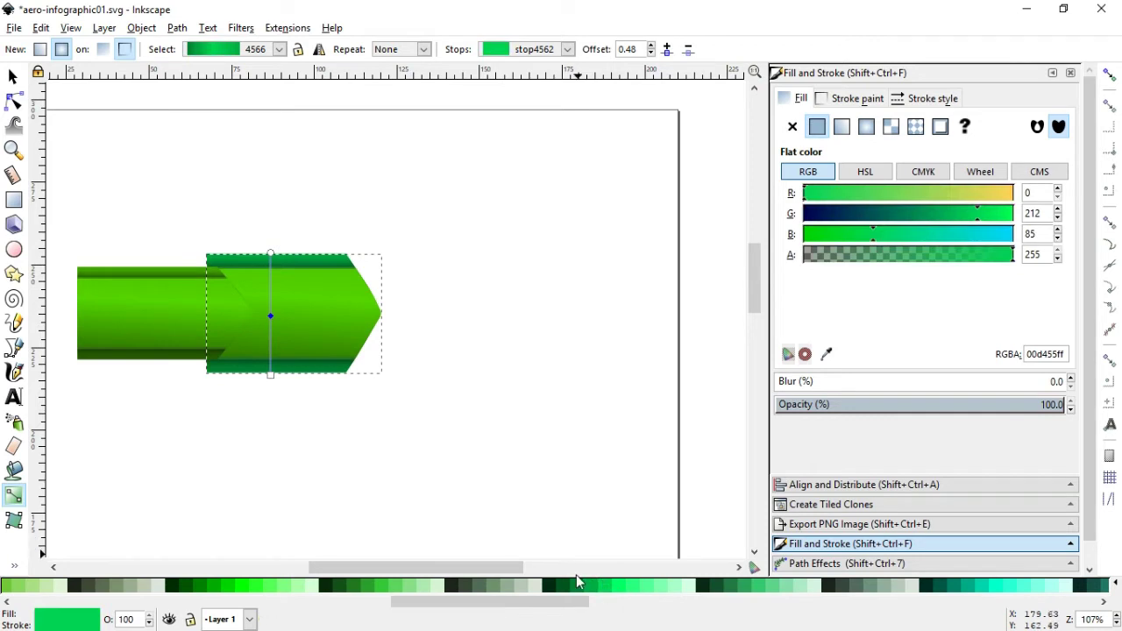
Apply gradient 4566 to the front arrow segment and zoom in on the arrow bars
{"action": "left_click", "coordinate": [365, 323]}
{"action": "left_click", "coordinate": [811, 194]}
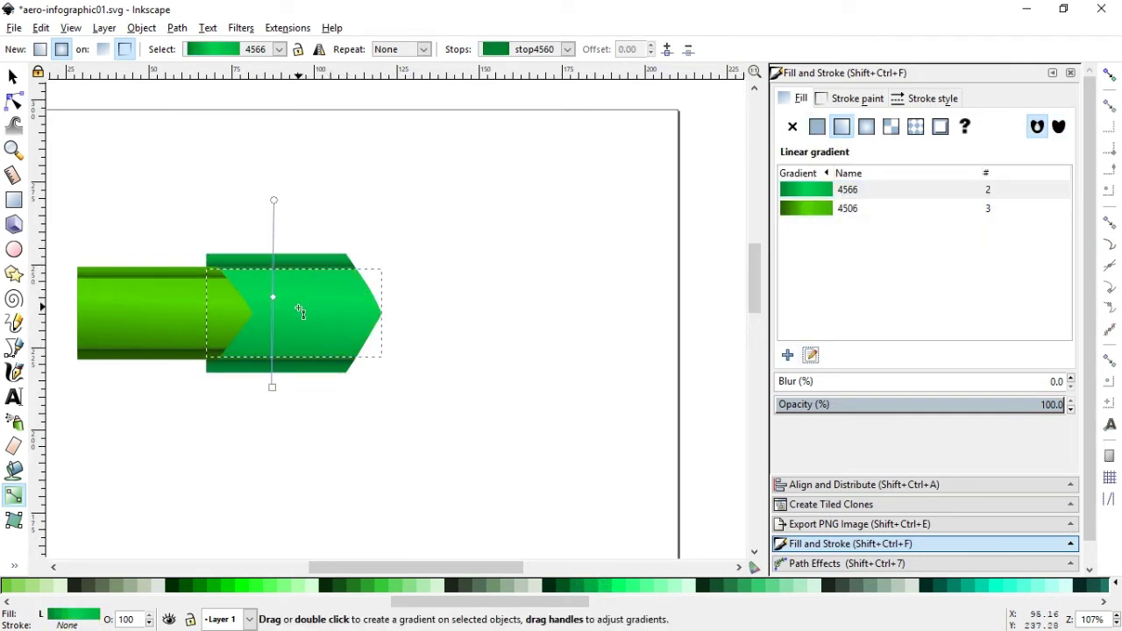
{"action": "left_click", "coordinate": [13, 76]}
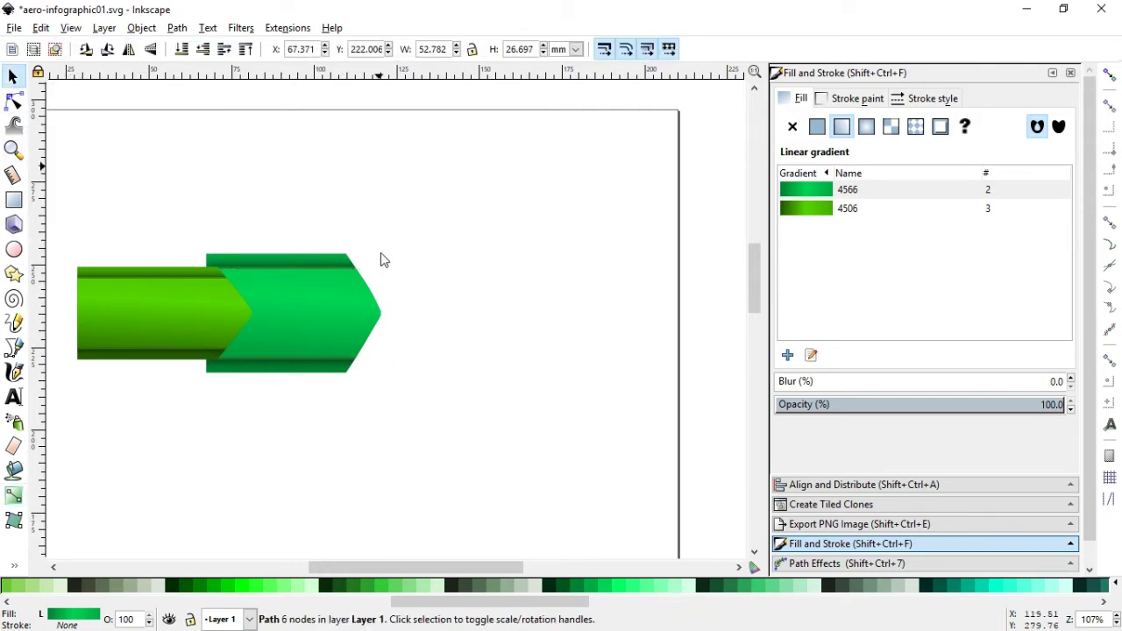
{"action": "left_click", "coordinate": [388, 216]}
{"action": "left_click", "coordinate": [324, 359]}
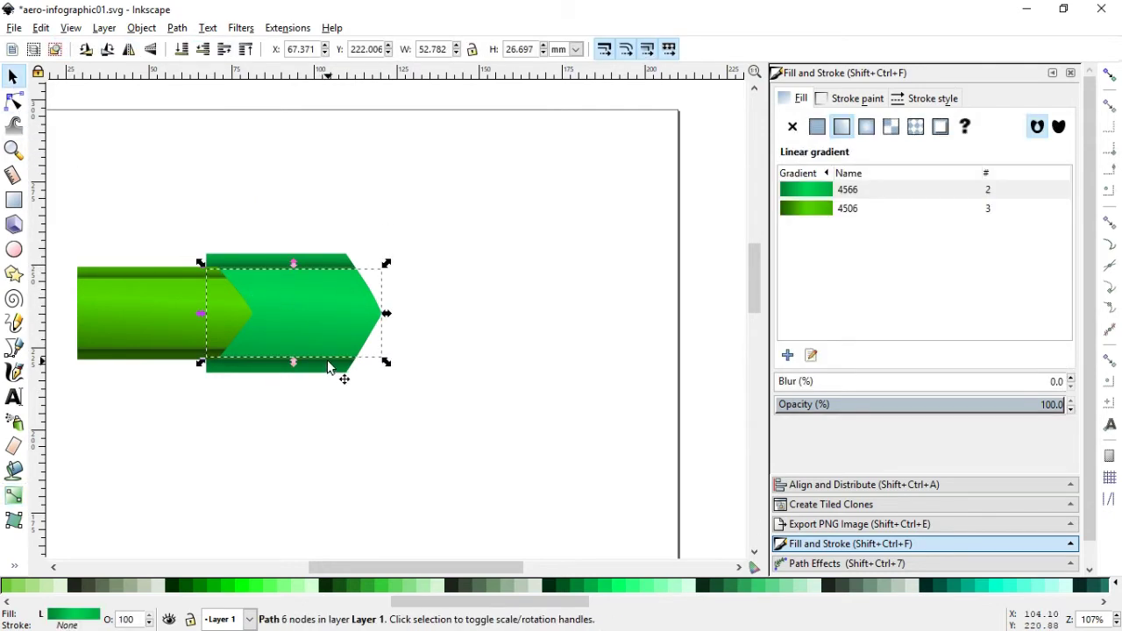
{"action": "left_click", "coordinate": [504, 413]}
{"action": "left_click", "coordinate": [13, 149]}
{"action": "left_click_drag", "start_coordinate": [175, 223], "coordinate": [406, 406]}
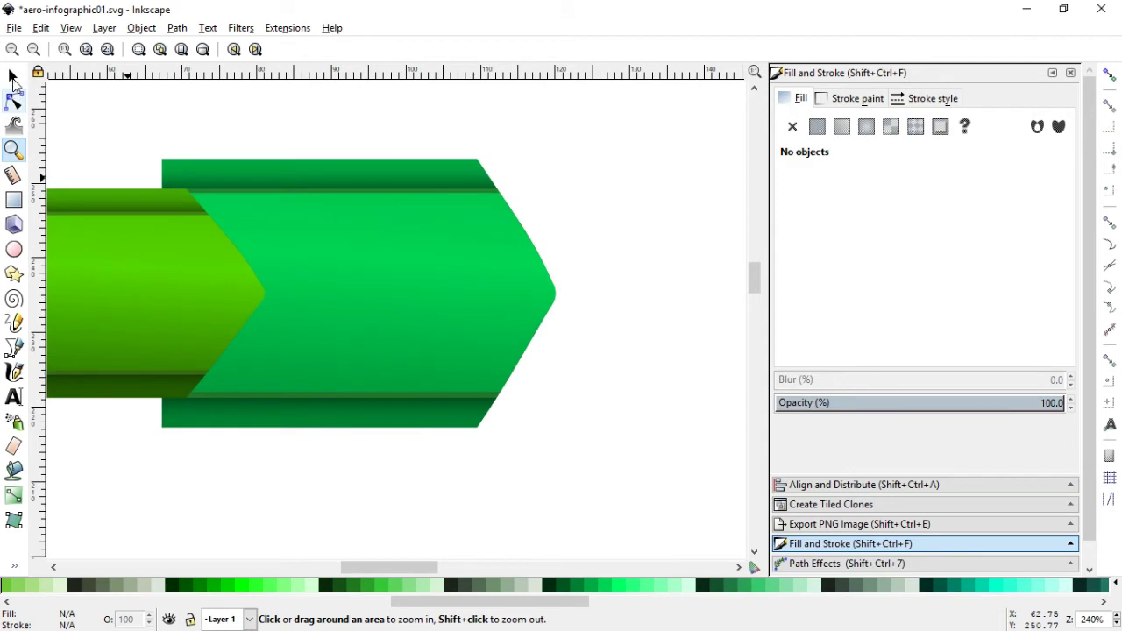
Select the translucent overlay on the green segment and try a white fill at about 56% opacity
{"action": "left_click", "coordinate": [13, 77]}
{"action": "left_click", "coordinate": [226, 190]}
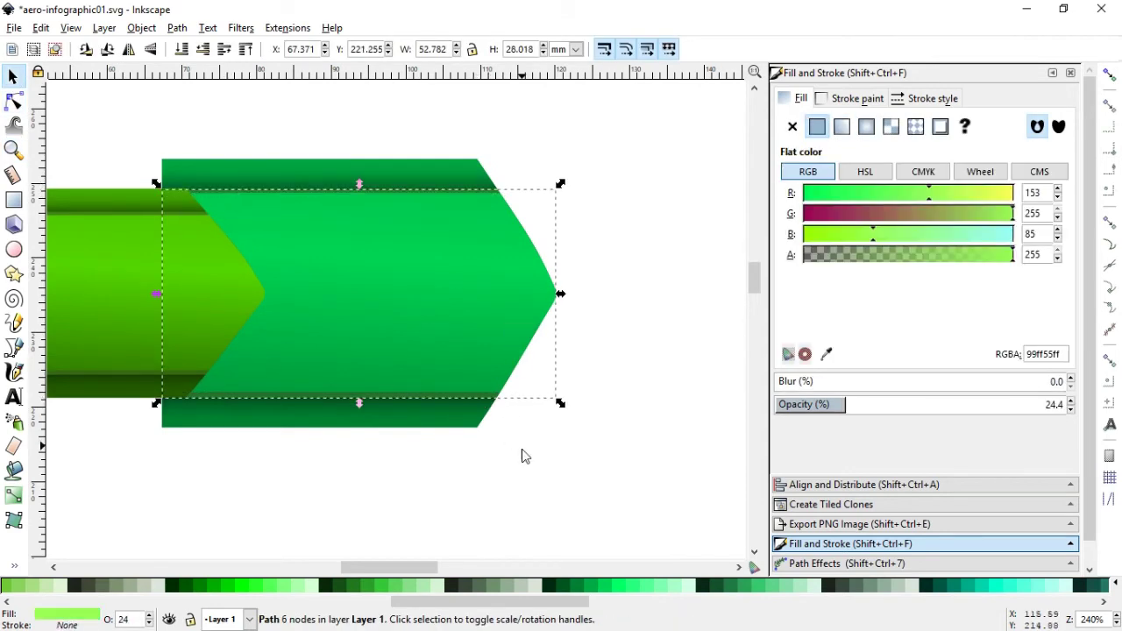
{"action": "scroll", "coordinate": [147, 603], "scroll_direction": "left", "scroll_amount": 5}
{"action": "scroll", "coordinate": [147, 603], "scroll_direction": "left", "scroll_amount": 3}
{"action": "scroll", "coordinate": [150, 596], "scroll_direction": "left", "scroll_amount": 2}
{"action": "left_click", "coordinate": [182, 585]}
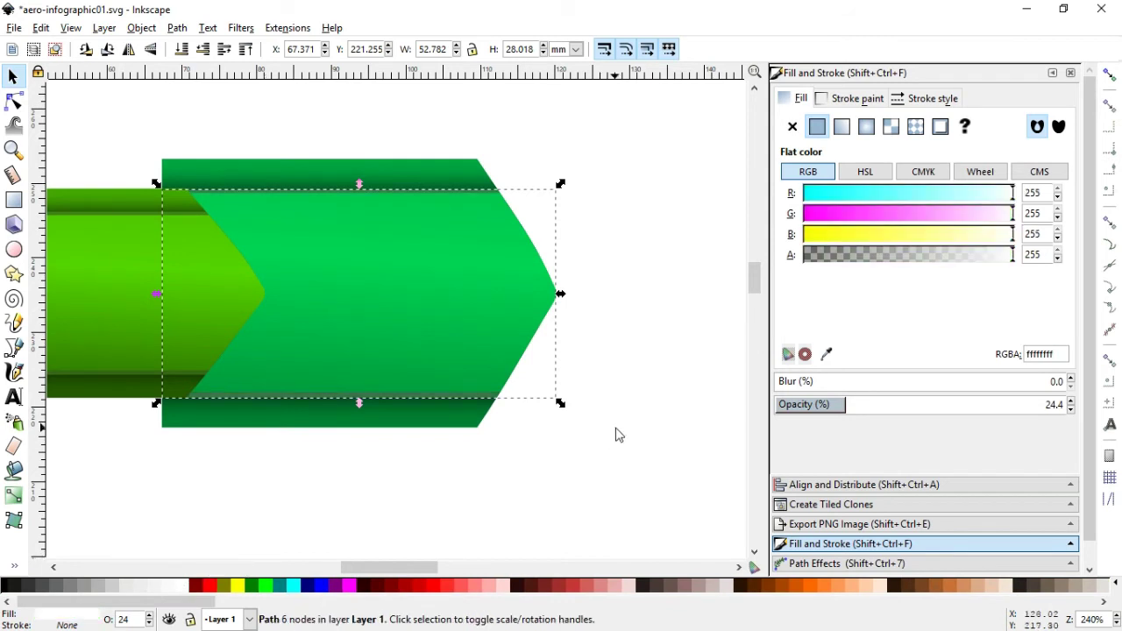
{"action": "left_click", "coordinate": [812, 404]}
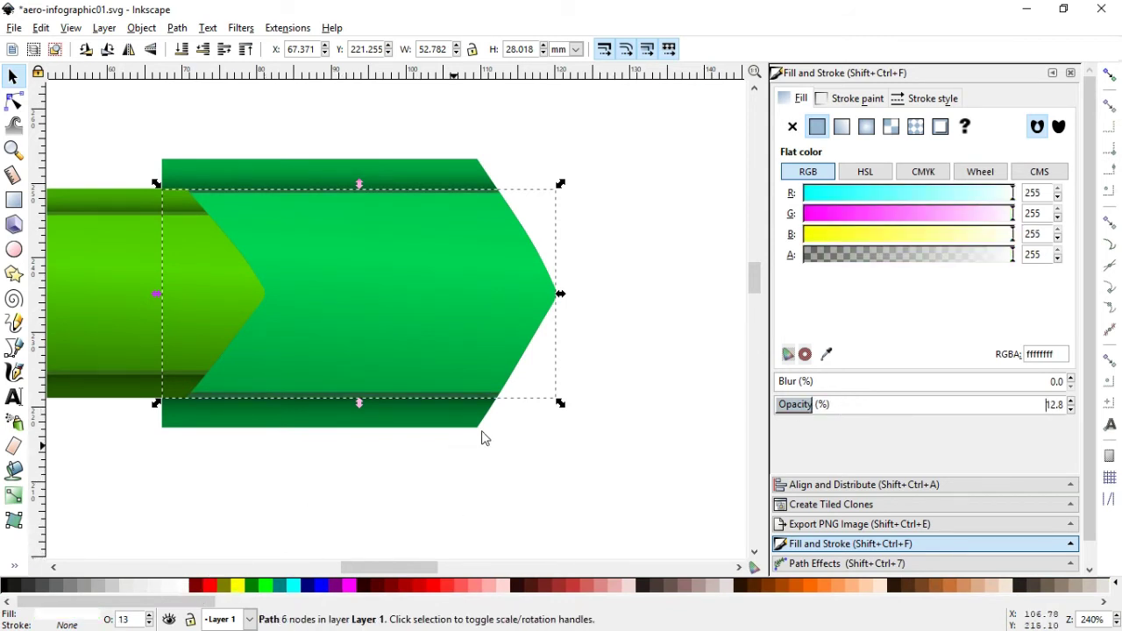
{"action": "left_click_drag", "start_coordinate": [911, 408], "coordinate": [945, 405]}
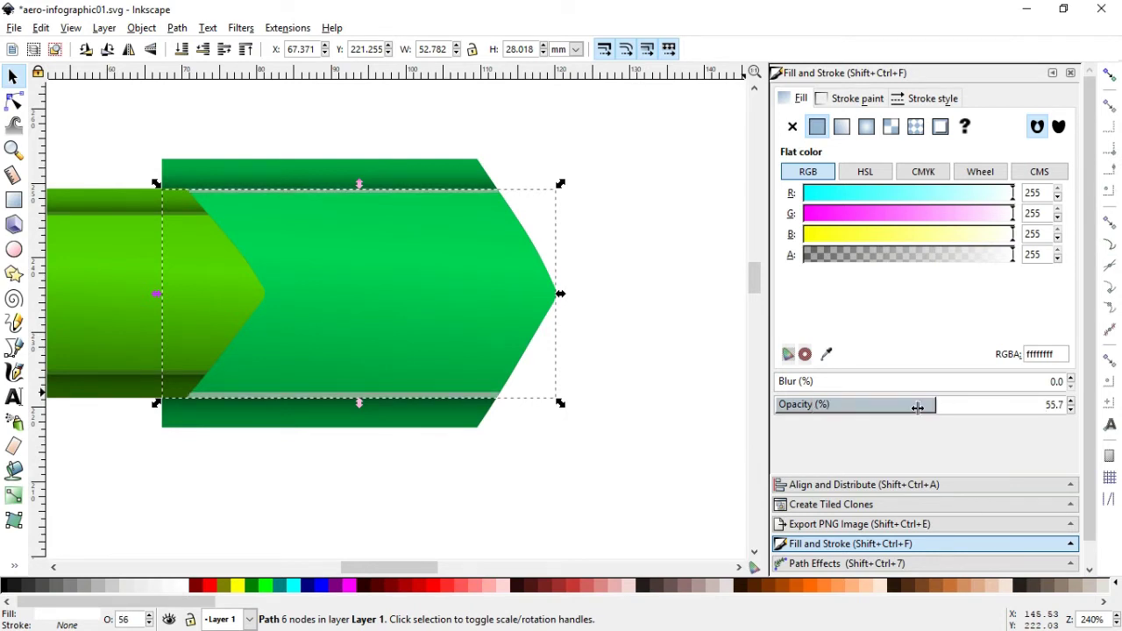
Try several palette greens, settling the overlay on #5FD38D at 38.1% opacity
{"action": "left_click_drag", "start_coordinate": [179, 603], "coordinate": [454, 603]}
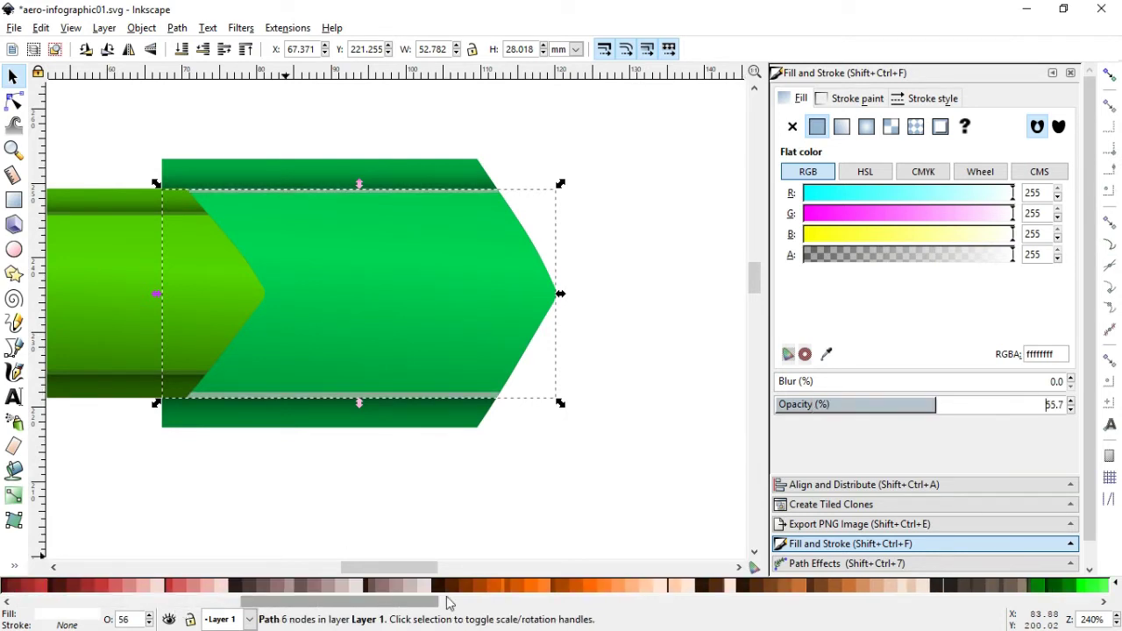
{"action": "left_click", "coordinate": [453, 586]}
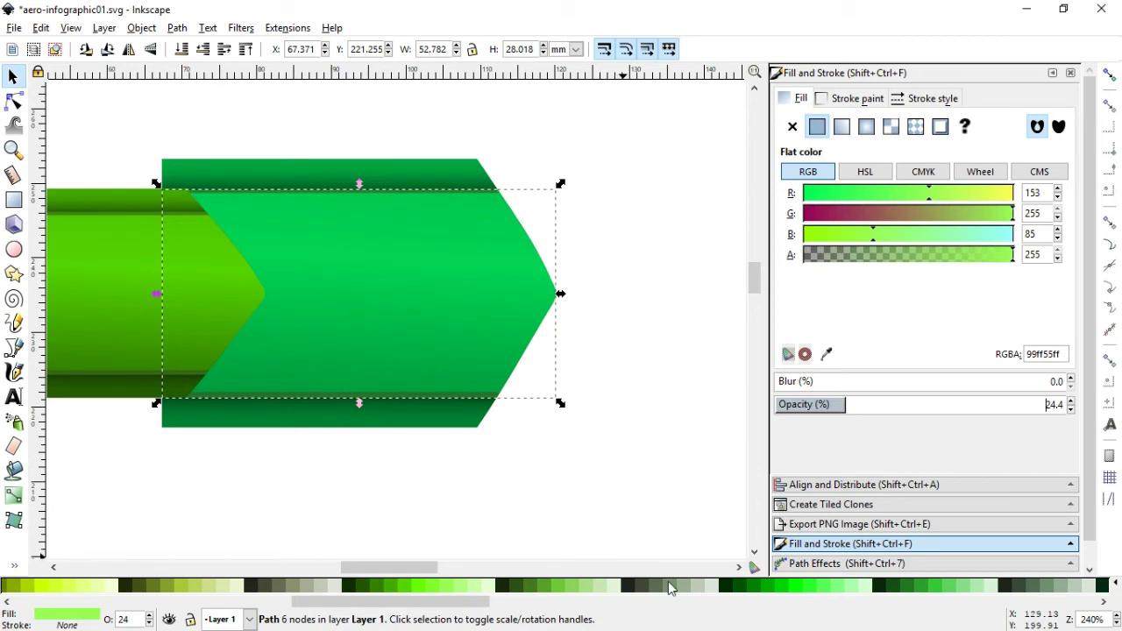
{"action": "left_click", "coordinate": [841, 587]}
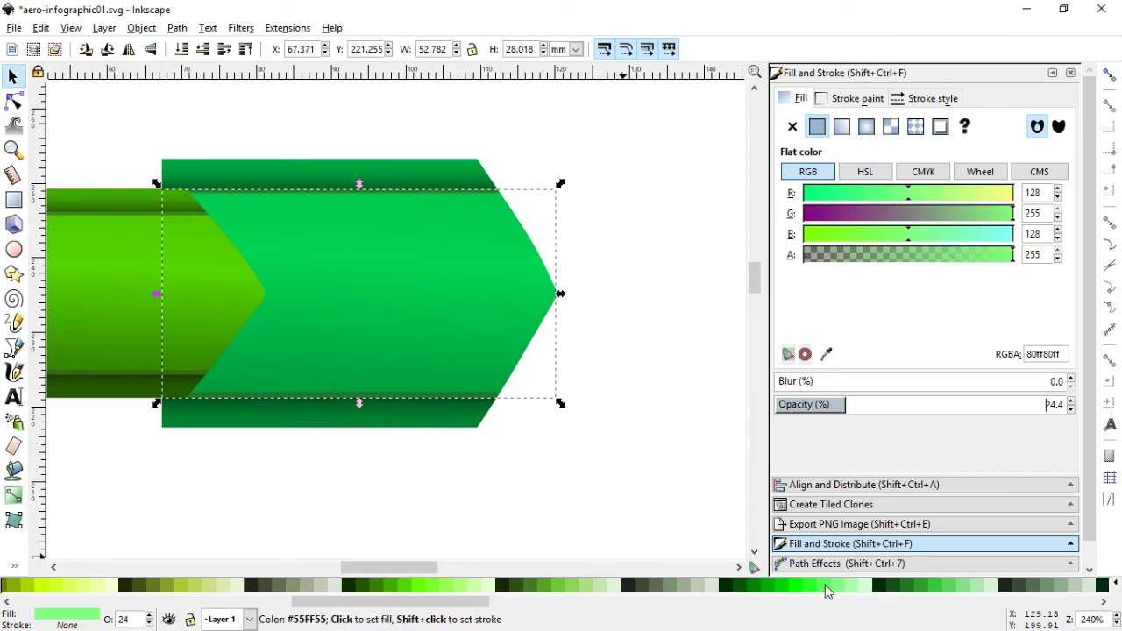
{"action": "left_click", "coordinate": [885, 406]}
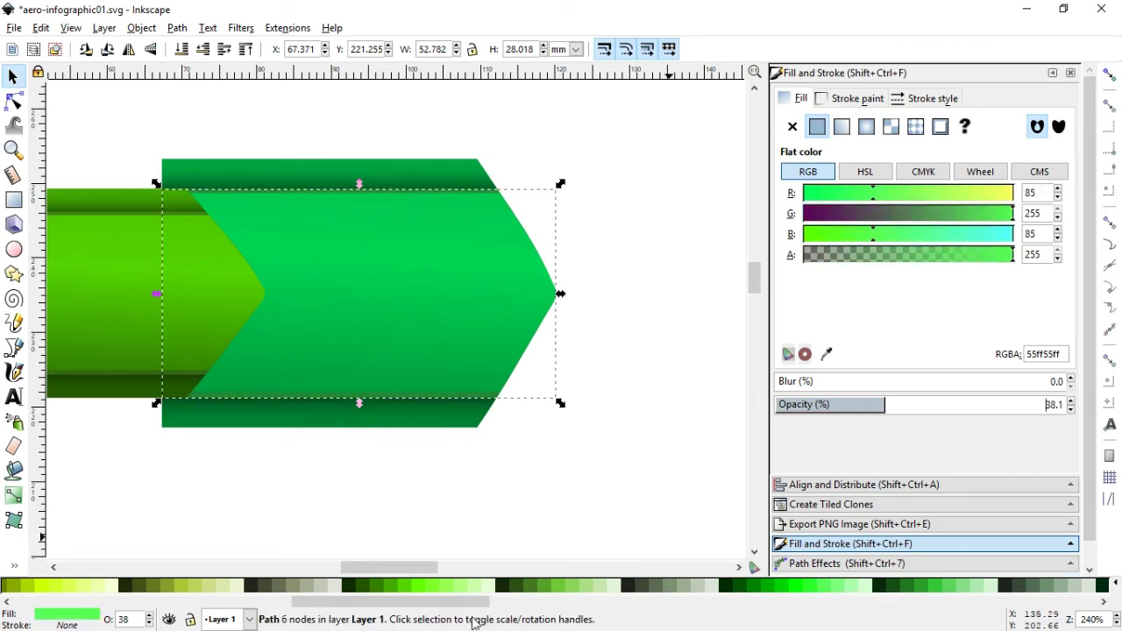
{"action": "left_click", "coordinate": [531, 602]}
{"action": "left_click", "coordinate": [653, 587]}
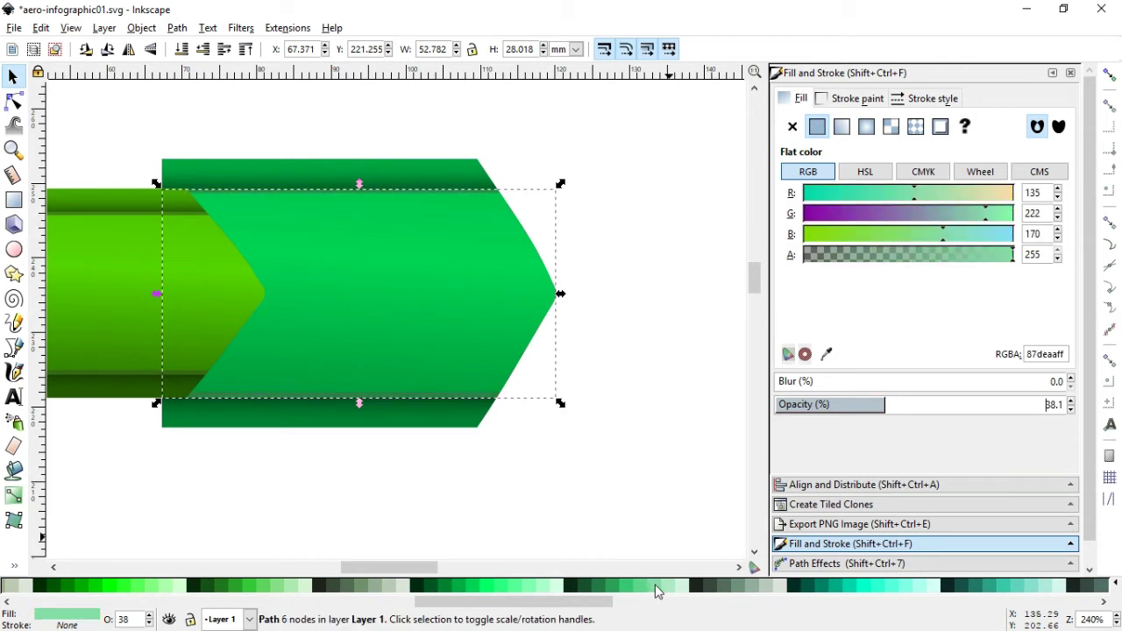
{"action": "left_click", "coordinate": [617, 589]}
{"action": "left_click", "coordinate": [641, 591]}
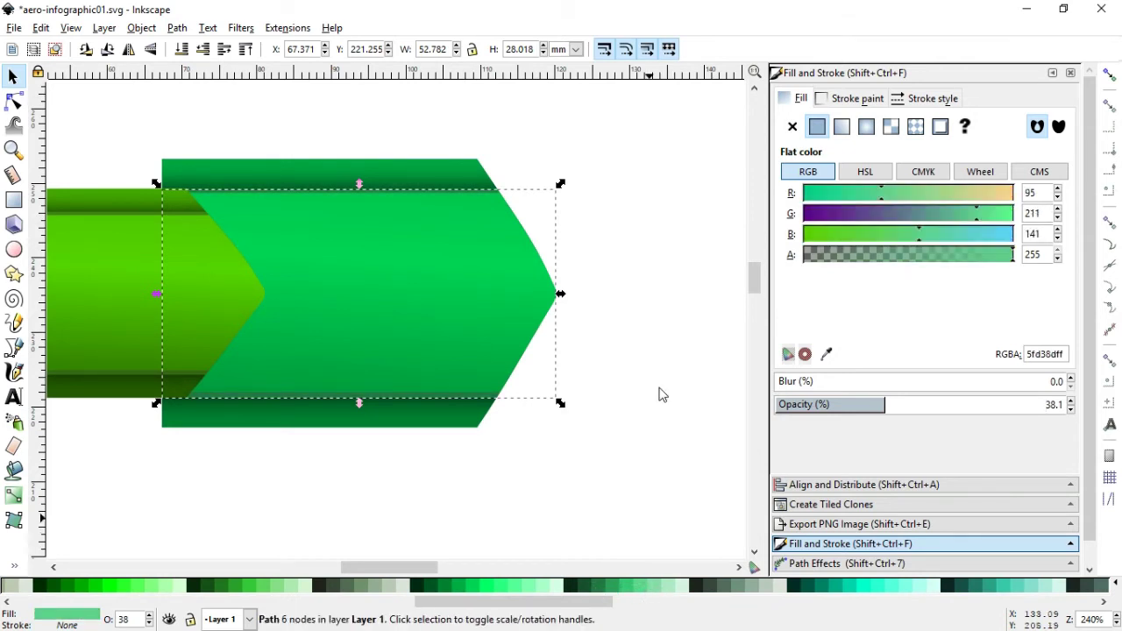
Deselect the overlay and zoom out from 240% to 120% to show the whole bar
{"action": "left_click", "coordinate": [644, 366]}
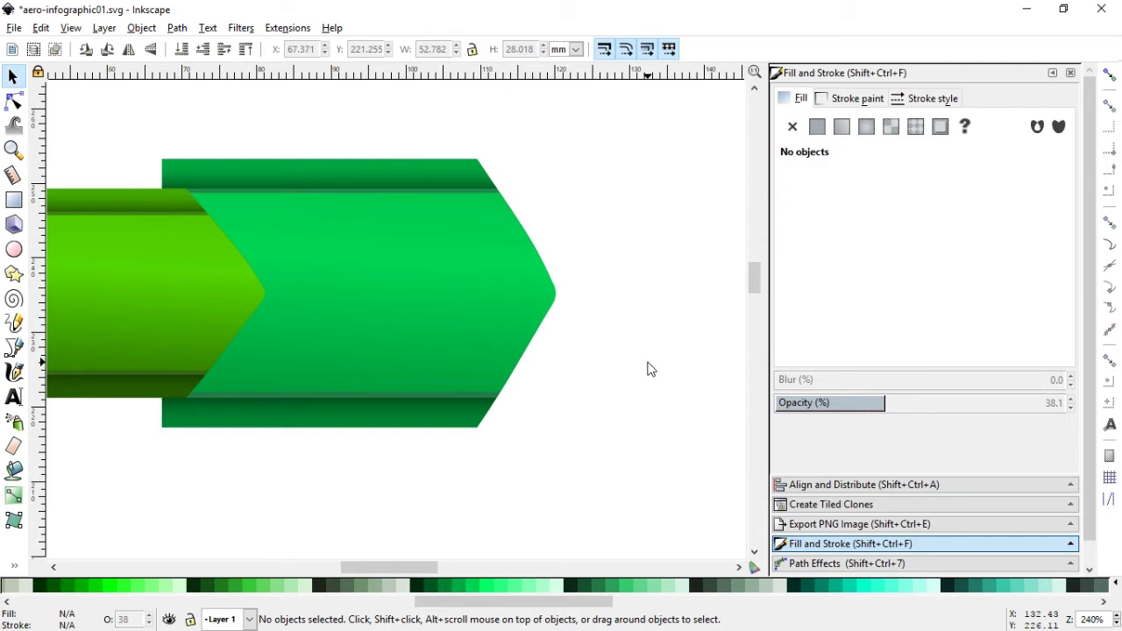
{"action": "key", "text": "minus"}
{"action": "key", "text": "minus"}
Place a larger 61.588 × 47.442 mm copy of the green chevron segment to the right, behind the others
{"action": "left_click_drag", "start_coordinate": [245, 186], "coordinate": [555, 439]}
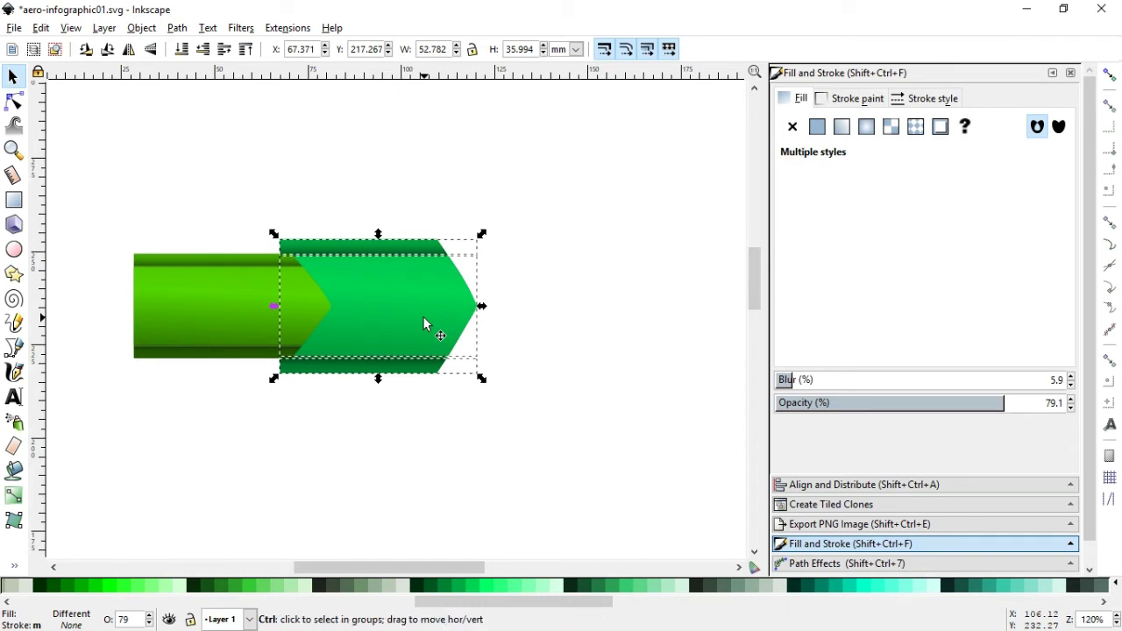
{"action": "left_click_drag", "start_coordinate": [445, 316], "coordinate": [551, 310]}
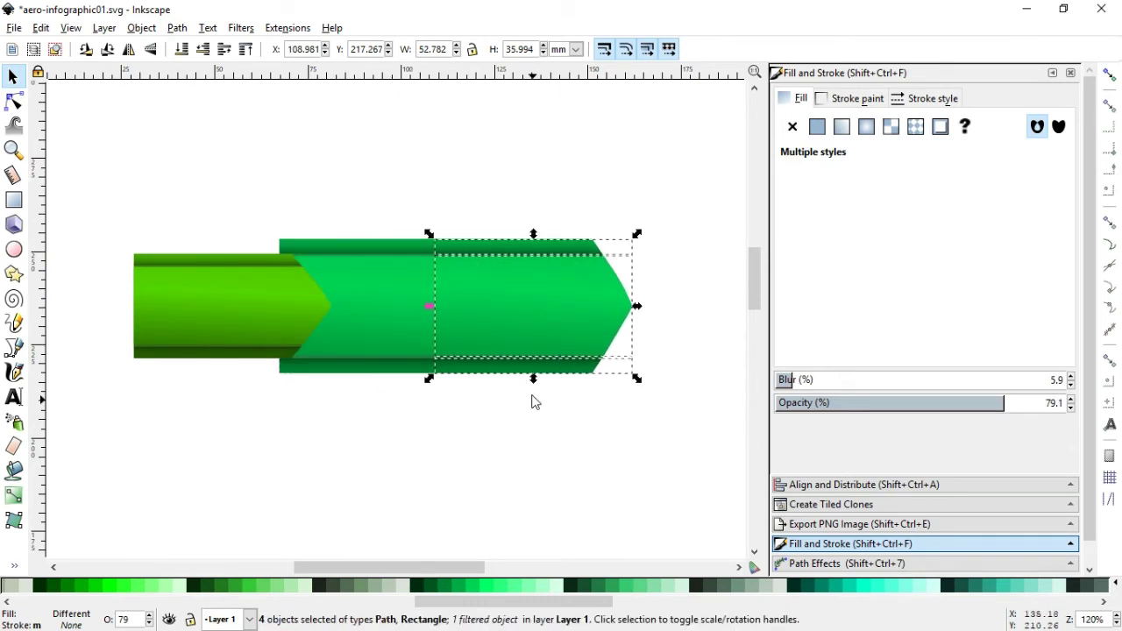
{"action": "left_click_drag", "start_coordinate": [534, 382], "coordinate": [534, 404]}
{"action": "left_click_drag", "start_coordinate": [636, 308], "coordinate": [669, 306]}
{"action": "left_click", "coordinate": [142, 28]}
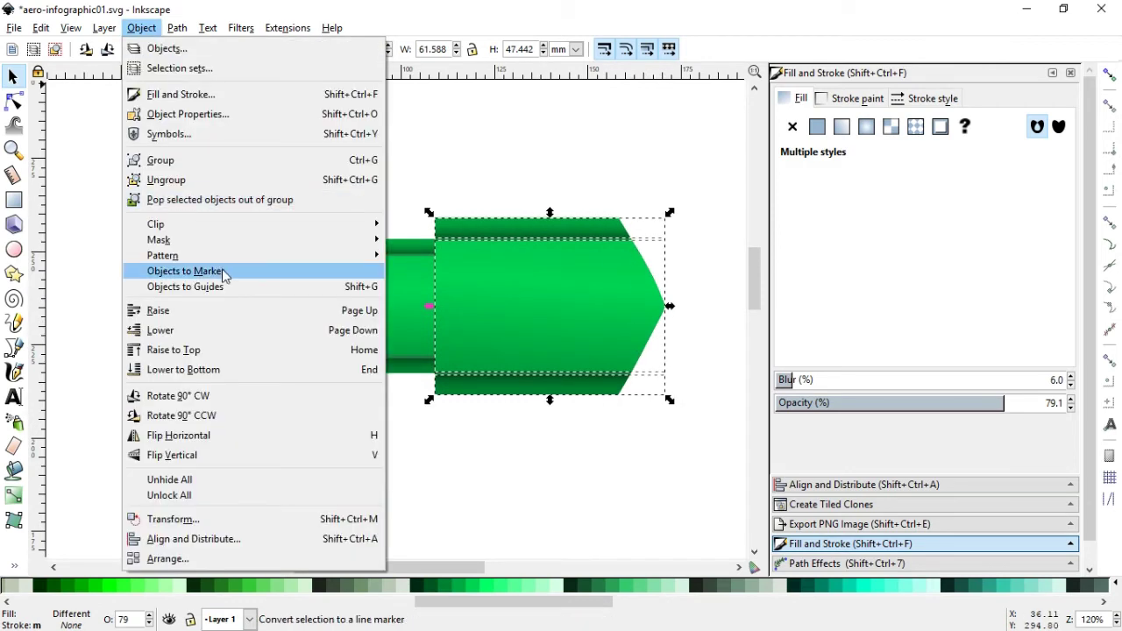
{"action": "left_click", "coordinate": [219, 370]}
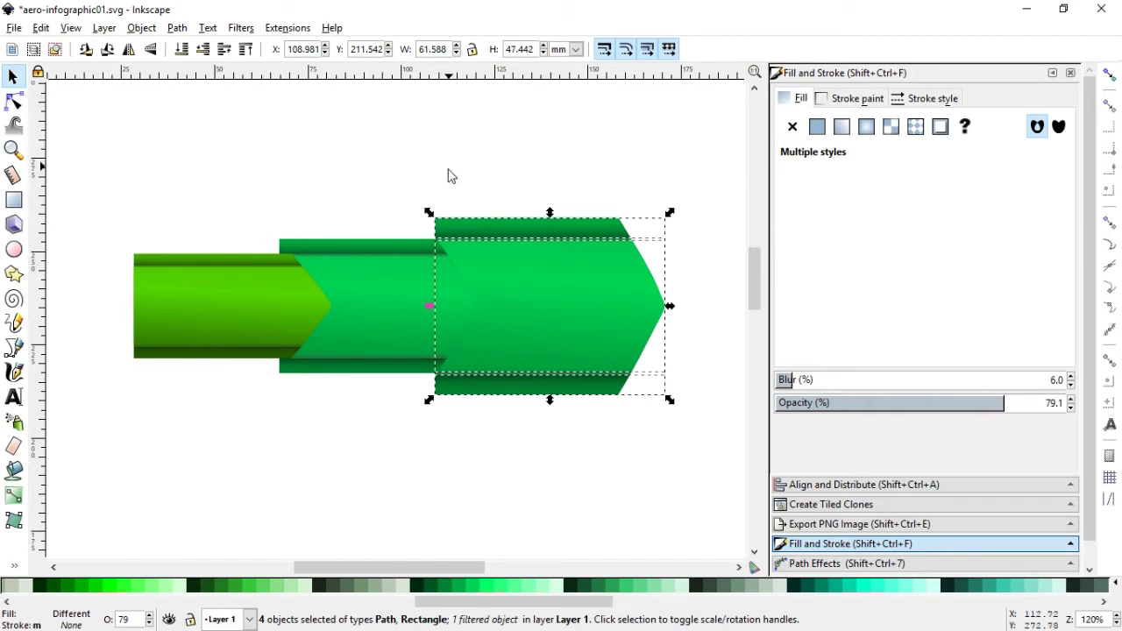
{"action": "key", "text": "Escape"}
{"action": "left_click", "coordinate": [544, 219]}
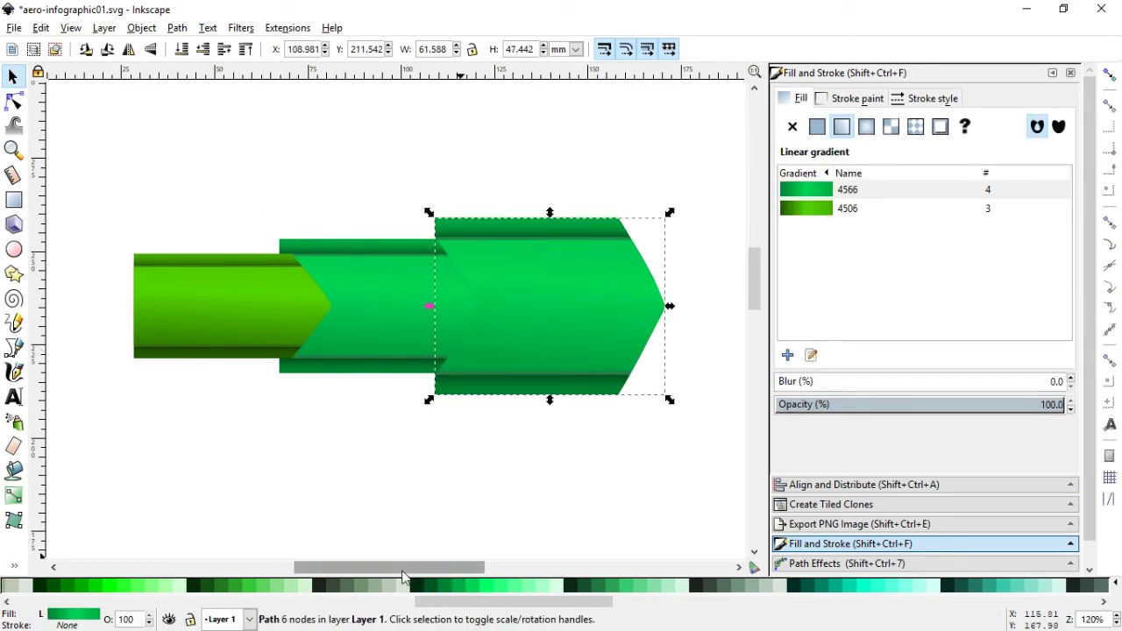
Give the outer band's gradient olive-gold top and bottom stops with a yellow middle
{"action": "left_click", "coordinate": [811, 355]}
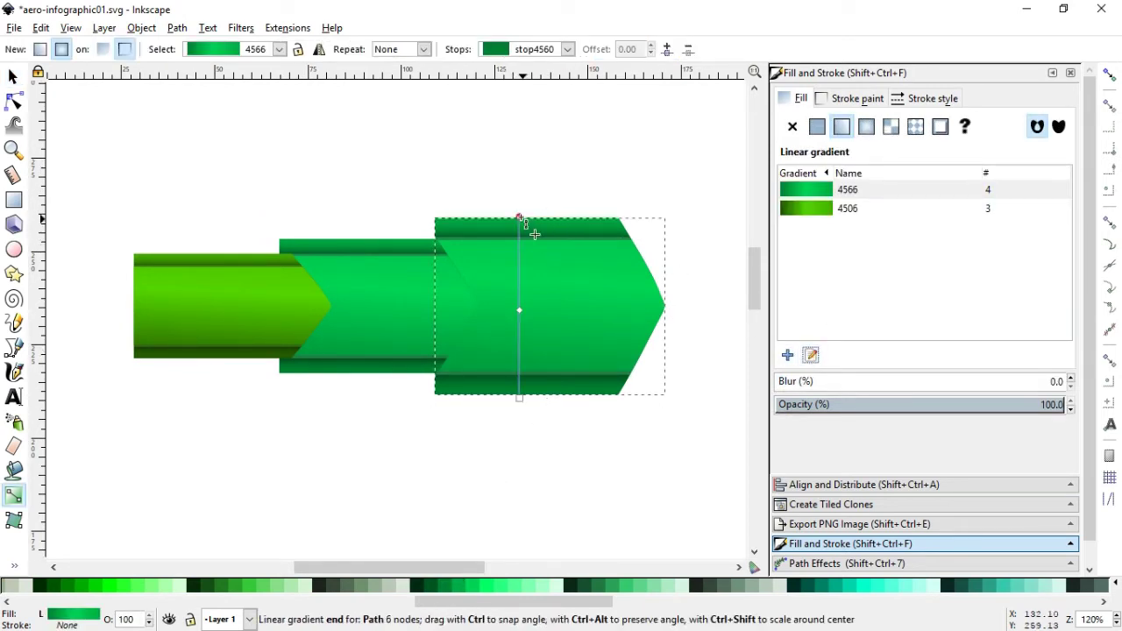
{"action": "left_click_drag", "start_coordinate": [486, 603], "coordinate": [315, 608]}
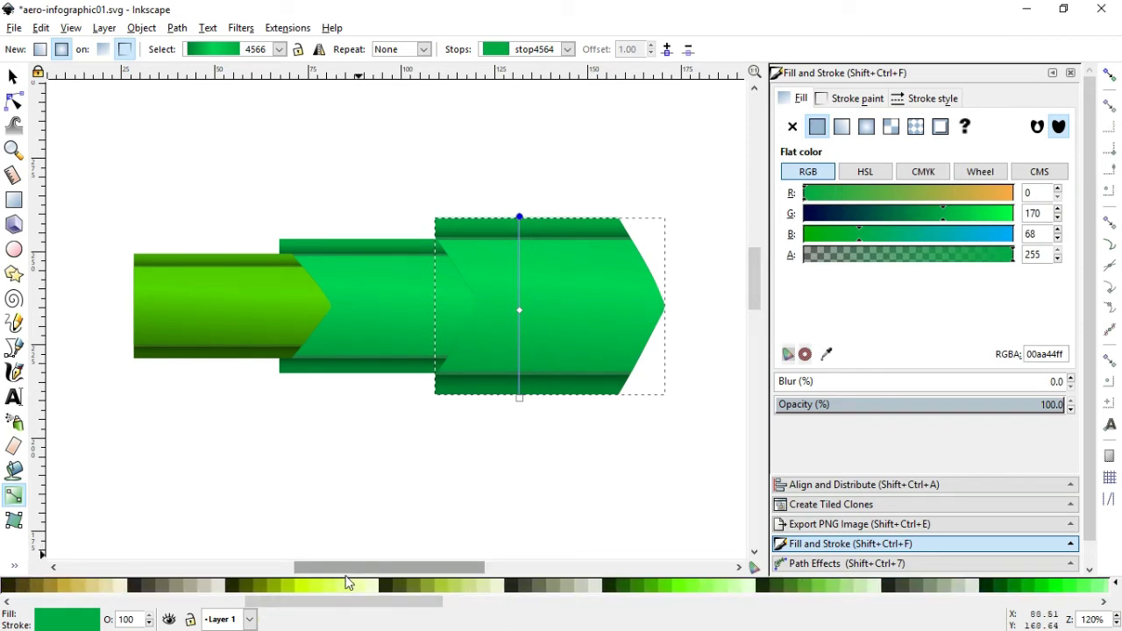
{"action": "left_click_drag", "start_coordinate": [389, 608], "coordinate": [305, 609]}
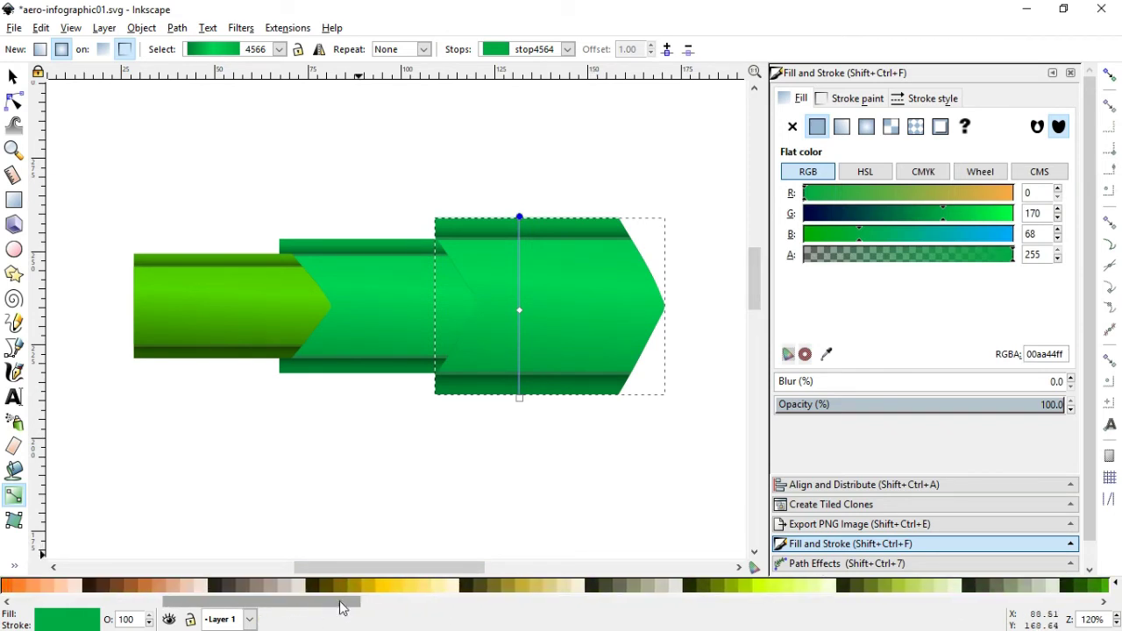
{"action": "left_click", "coordinate": [369, 593]}
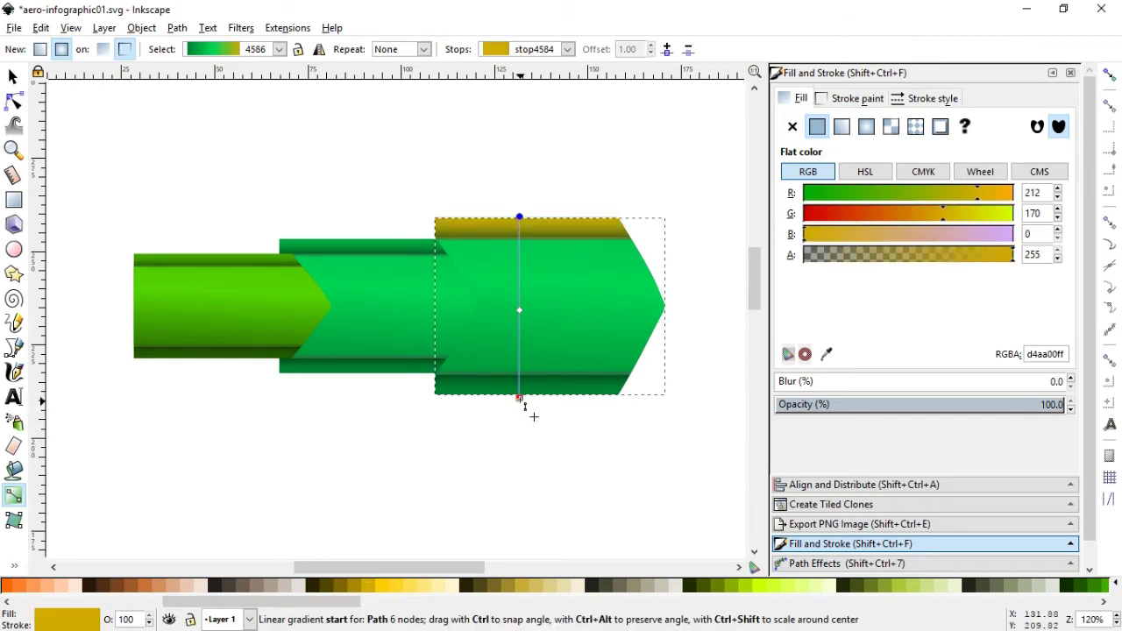
{"action": "left_click", "coordinate": [519, 399]}
{"action": "left_click", "coordinate": [361, 591]}
{"action": "left_click", "coordinate": [518, 310]}
{"action": "left_click", "coordinate": [379, 594]}
{"action": "left_click", "coordinate": [13, 76]}
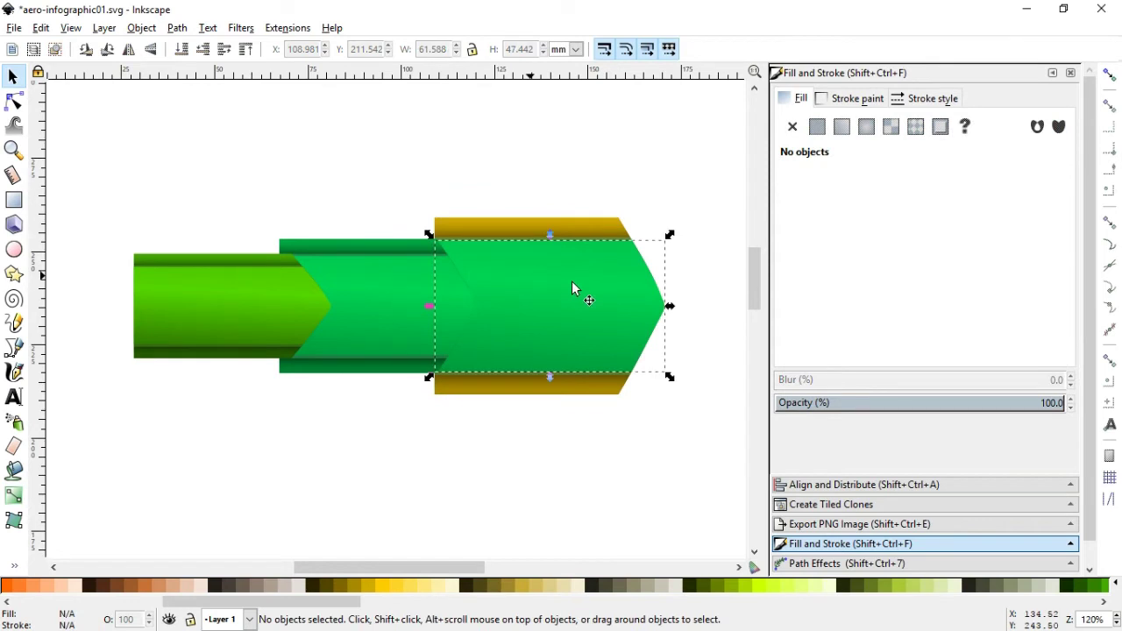
Give the inner face a yellow gradient with a lighter #FFDD55 middle stop
{"action": "left_click", "coordinate": [534, 277]}
{"action": "left_click", "coordinate": [810, 356]}
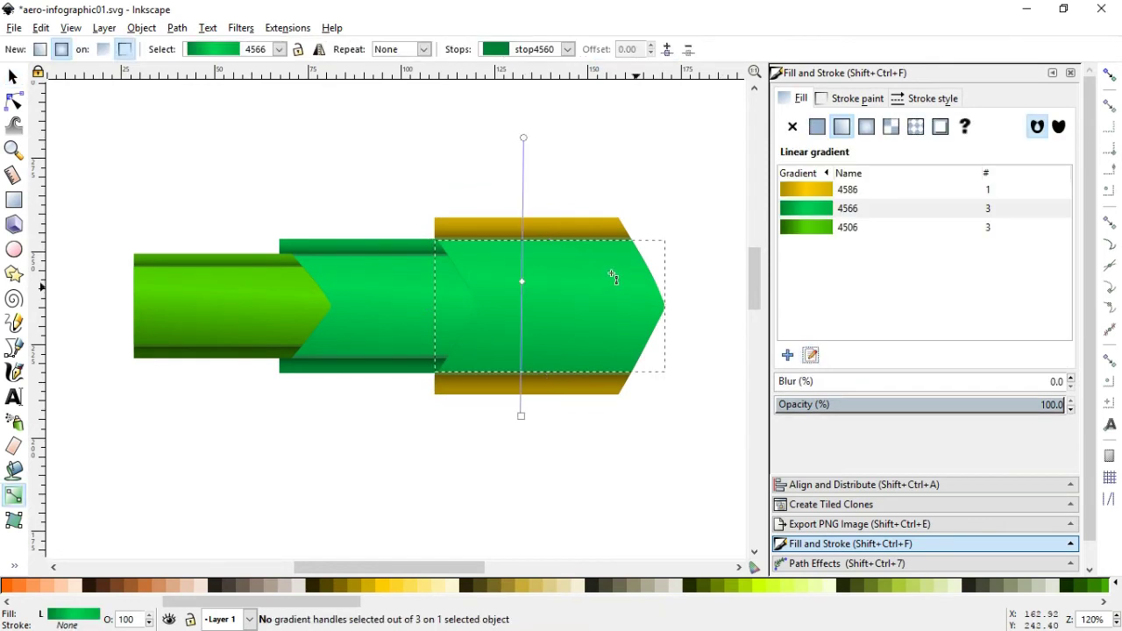
{"action": "left_click", "coordinate": [381, 589]}
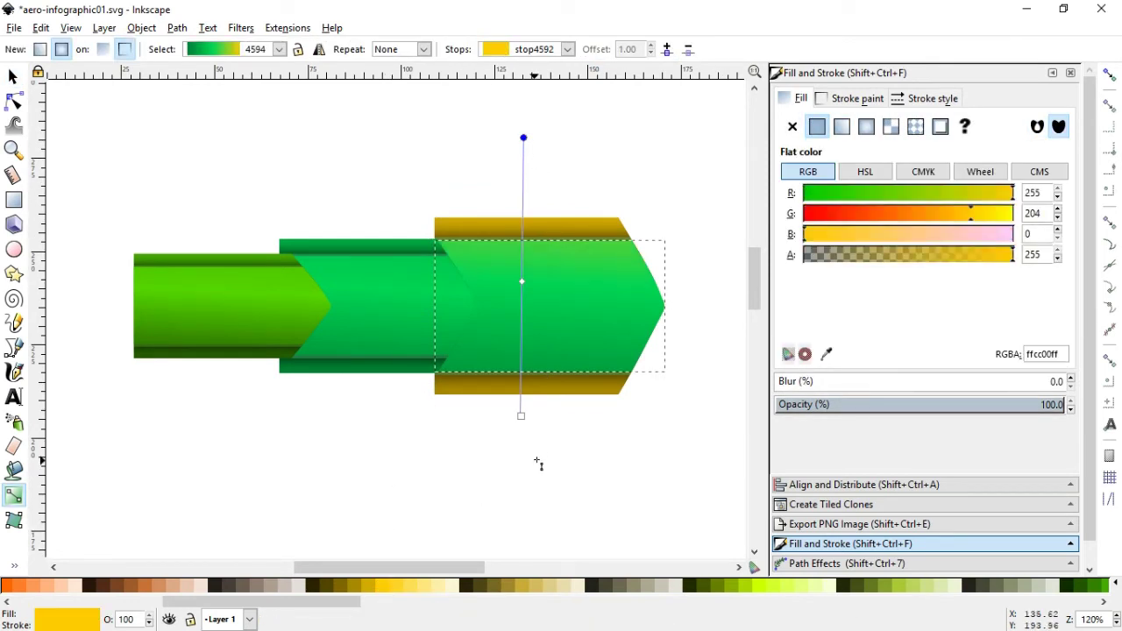
{"action": "left_click", "coordinate": [520, 415]}
{"action": "left_click", "coordinate": [378, 582]}
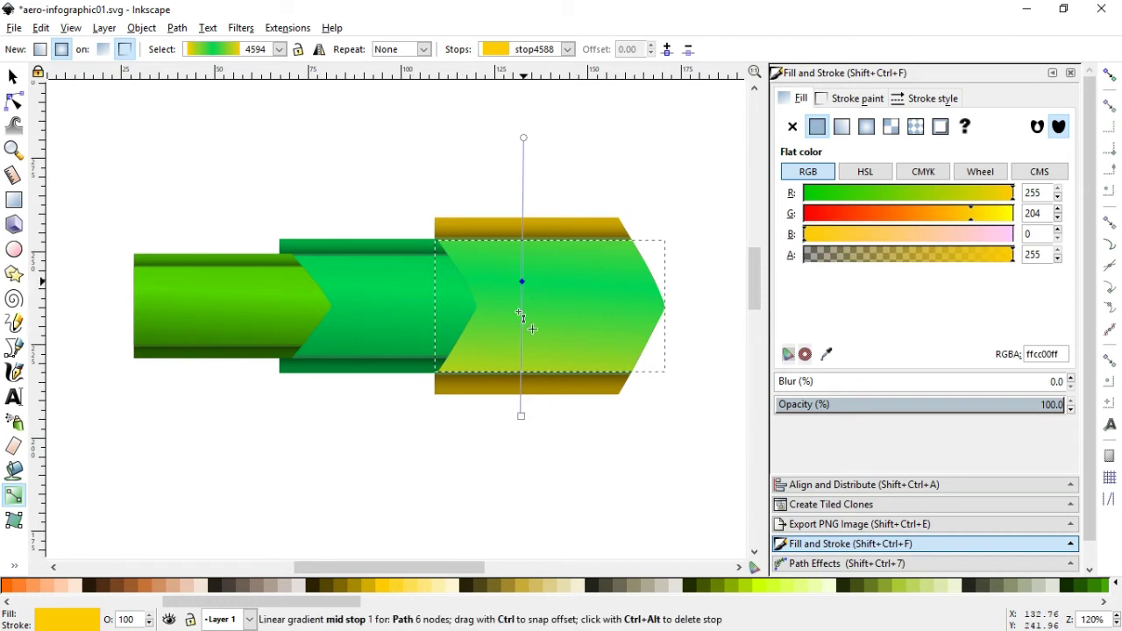
{"action": "left_click", "coordinate": [521, 282]}
{"action": "left_click", "coordinate": [401, 588]}
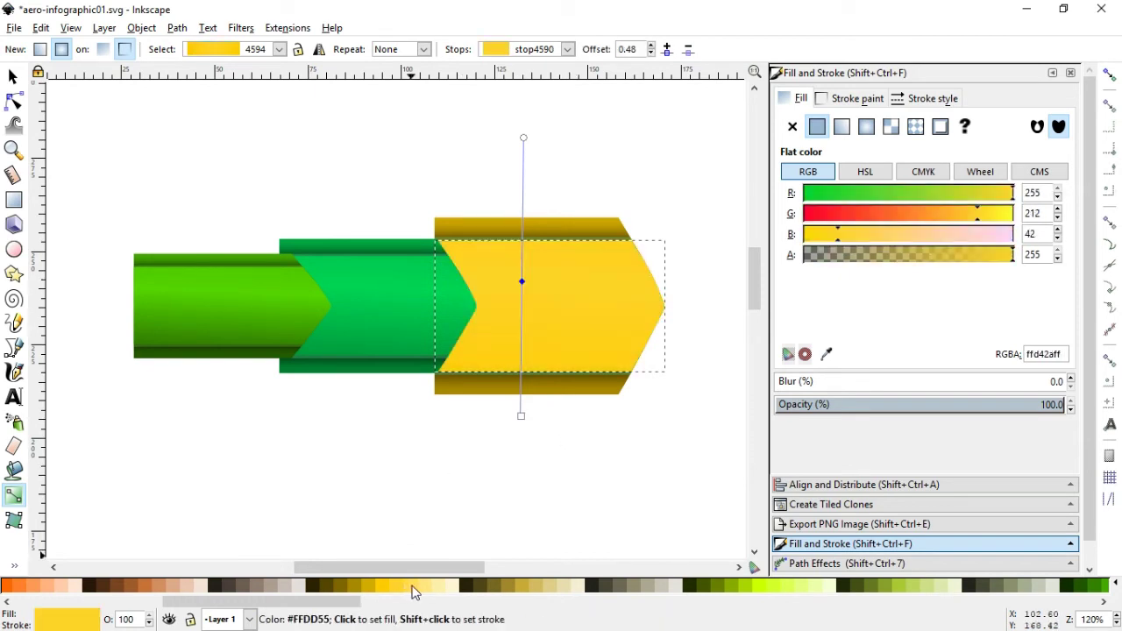
{"action": "left_click", "coordinate": [412, 587]}
{"action": "key", "text": "s"}
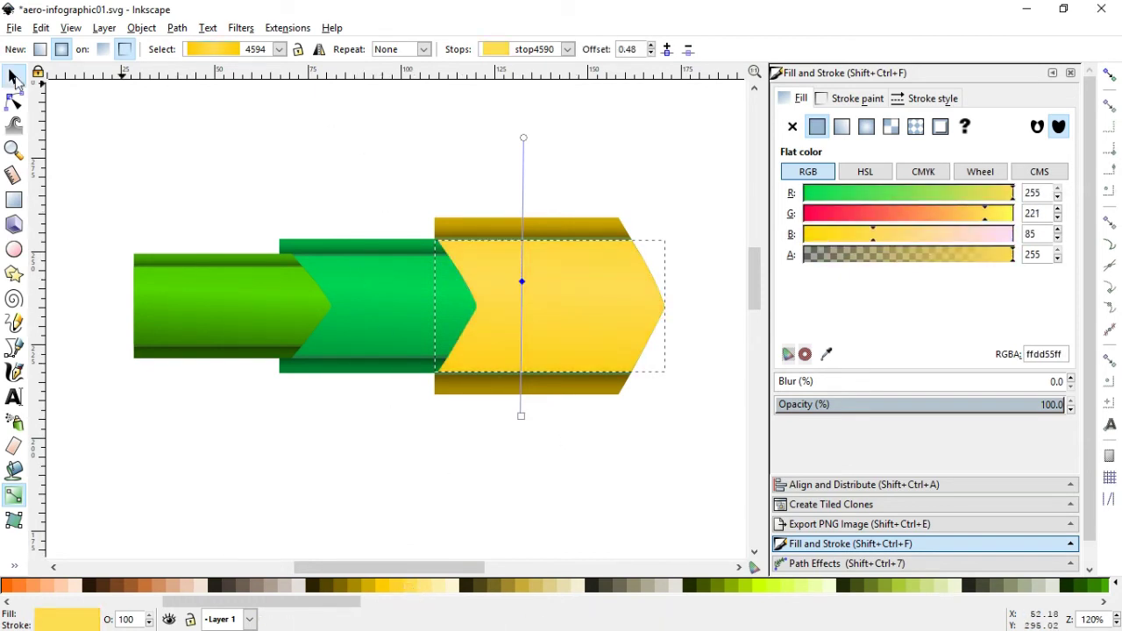
Fill the translucent highlight on the new segment with pale yellow #FFE680
{"action": "key", "text": "Escape"}
{"action": "left_click", "coordinate": [546, 243]}
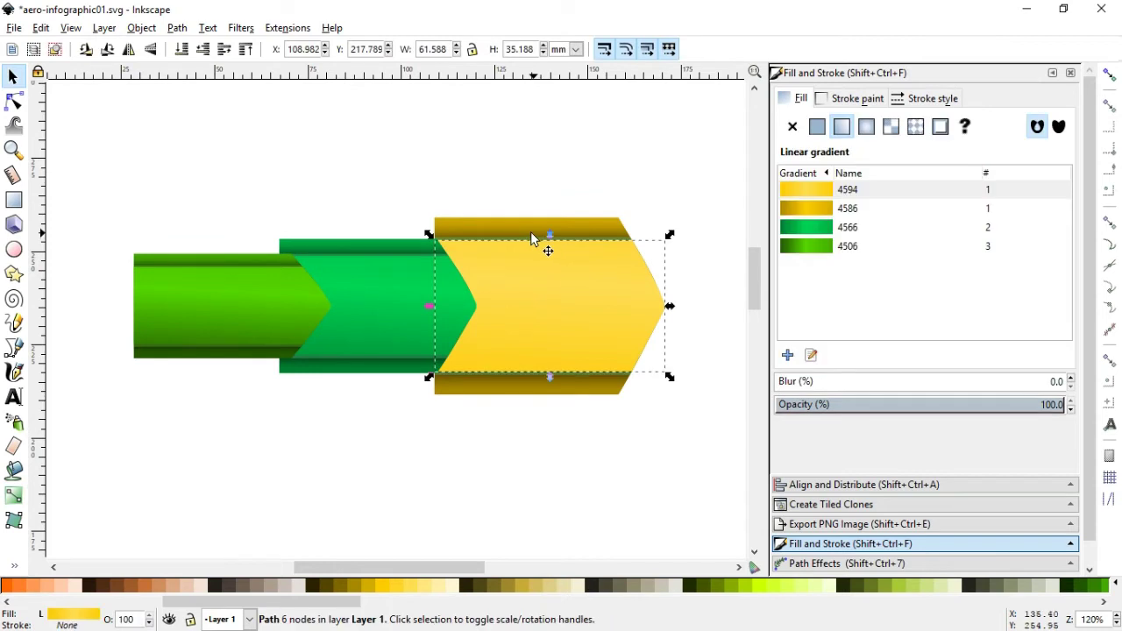
{"action": "left_click", "coordinate": [431, 587]}
{"action": "left_click", "coordinate": [604, 463]}
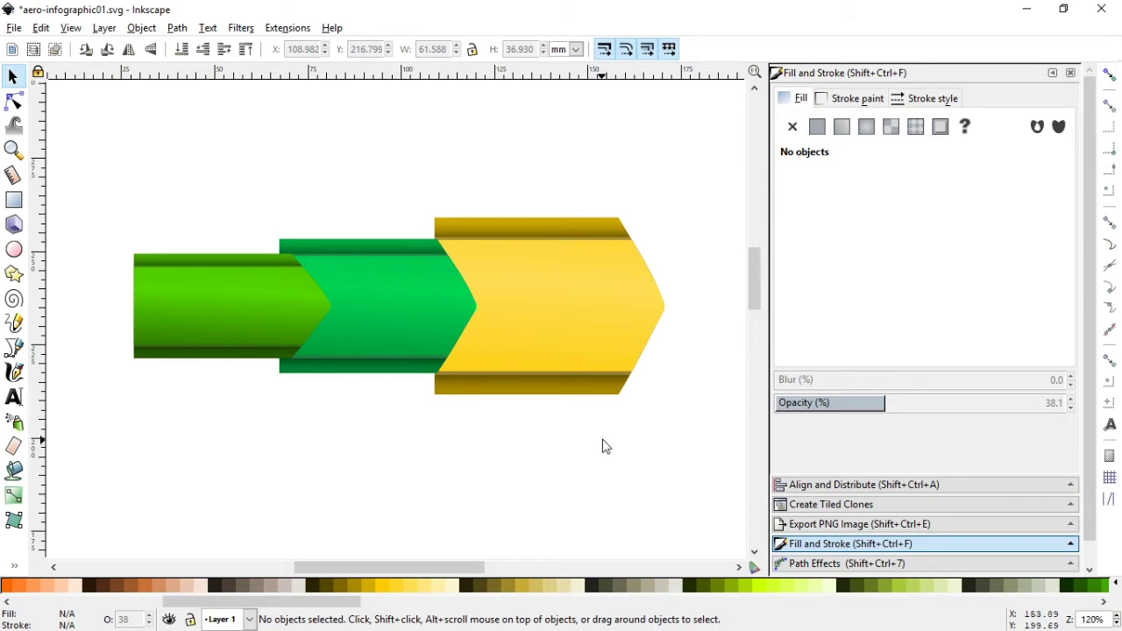
Duplicate the gold segment, shift the copy right and lower it one step behind the original
{"action": "scroll", "coordinate": [450, 567], "scroll_direction": "right", "scroll_amount": 2}
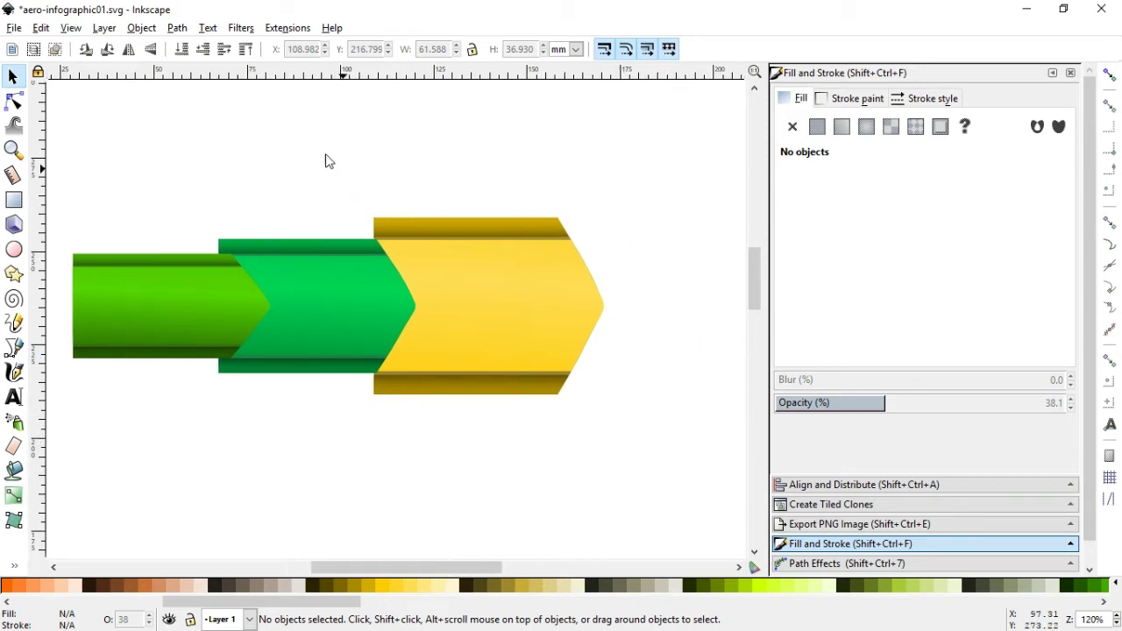
{"action": "left_click_drag", "start_coordinate": [326, 160], "coordinate": [667, 449]}
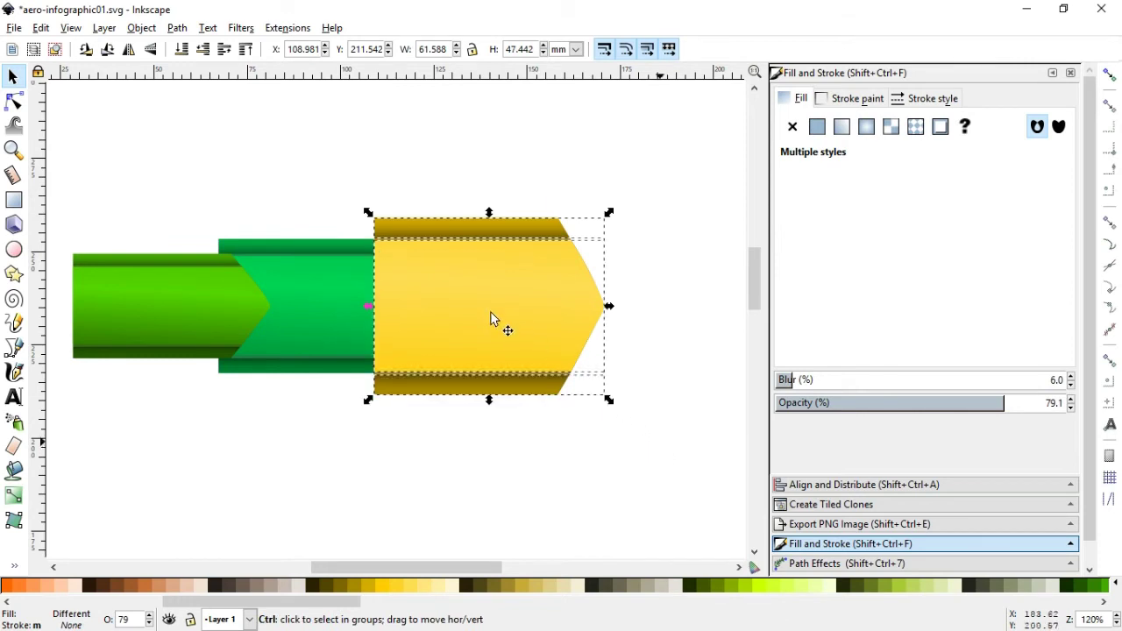
{"action": "key", "text": "ctrl+d"}
{"action": "left_click_drag", "start_coordinate": [505, 326], "coordinate": [611, 328]}
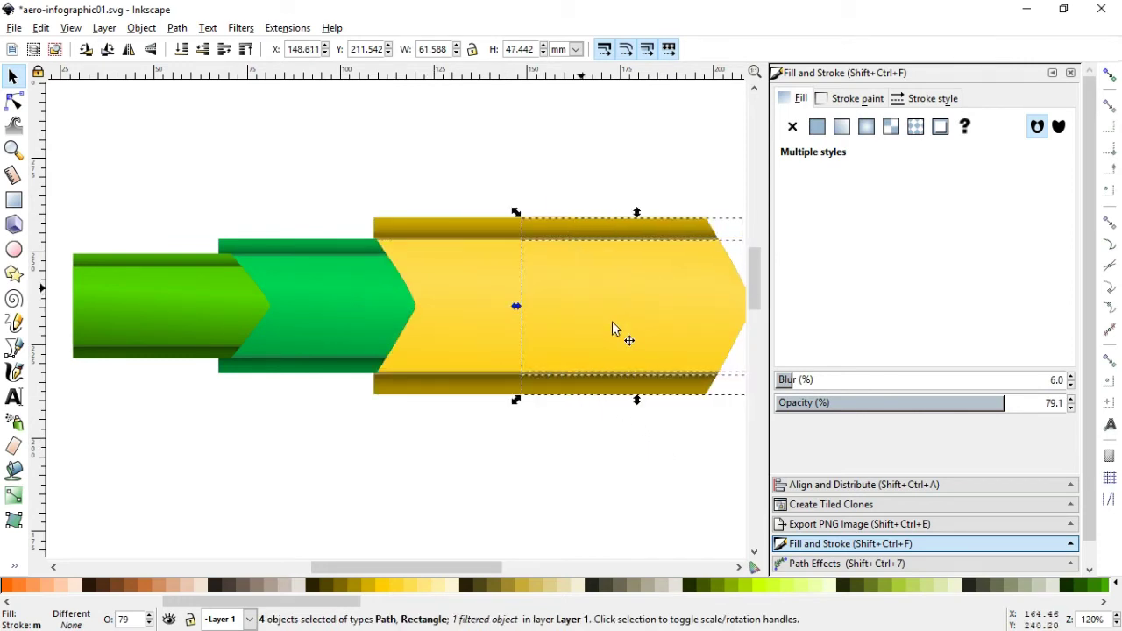
{"action": "left_click", "coordinate": [177, 28]}
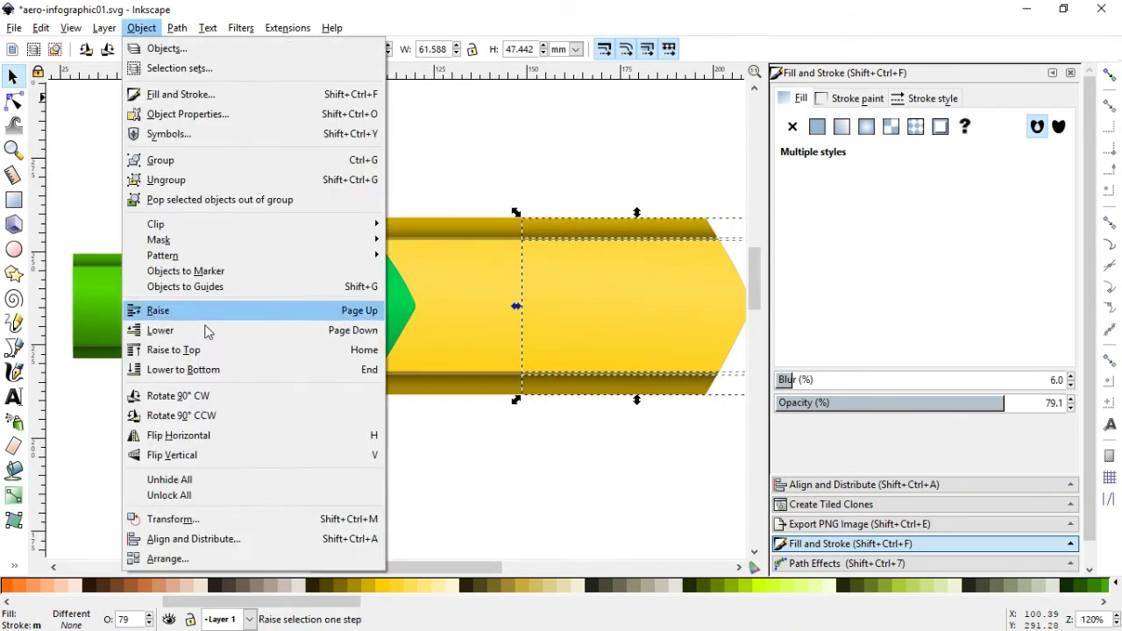
{"action": "left_click", "coordinate": [204, 324]}
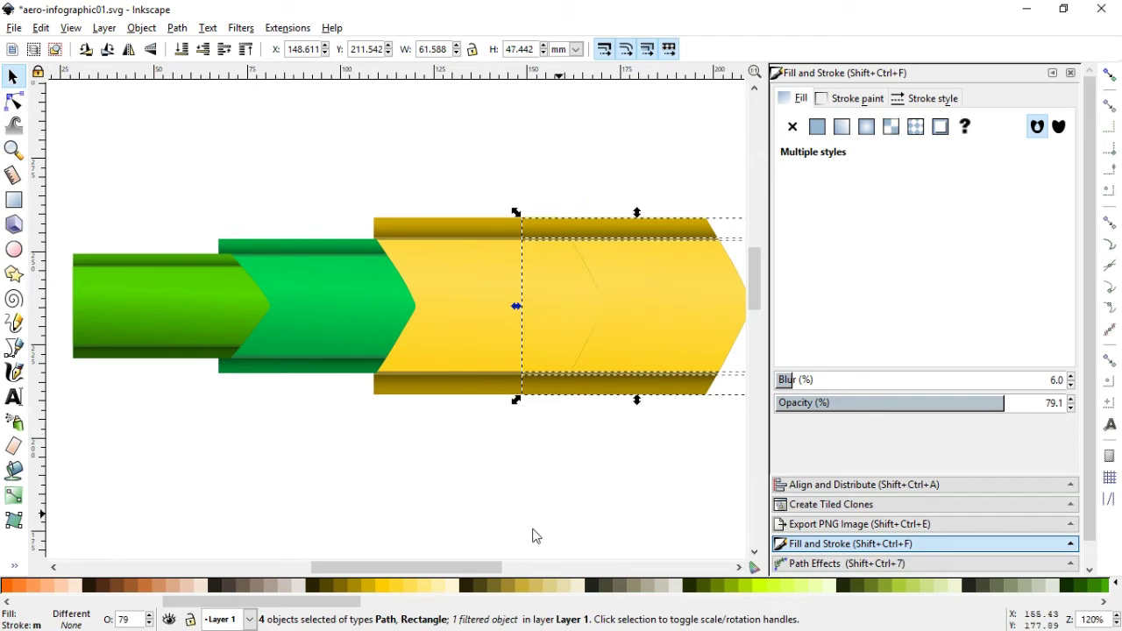
Nudge the copy into place and select one of its shapes to edit its gradient
{"action": "left_click_drag", "start_coordinate": [469, 567], "coordinate": [497, 567]}
{"action": "left_click_drag", "start_coordinate": [566, 313], "coordinate": [592, 308]}
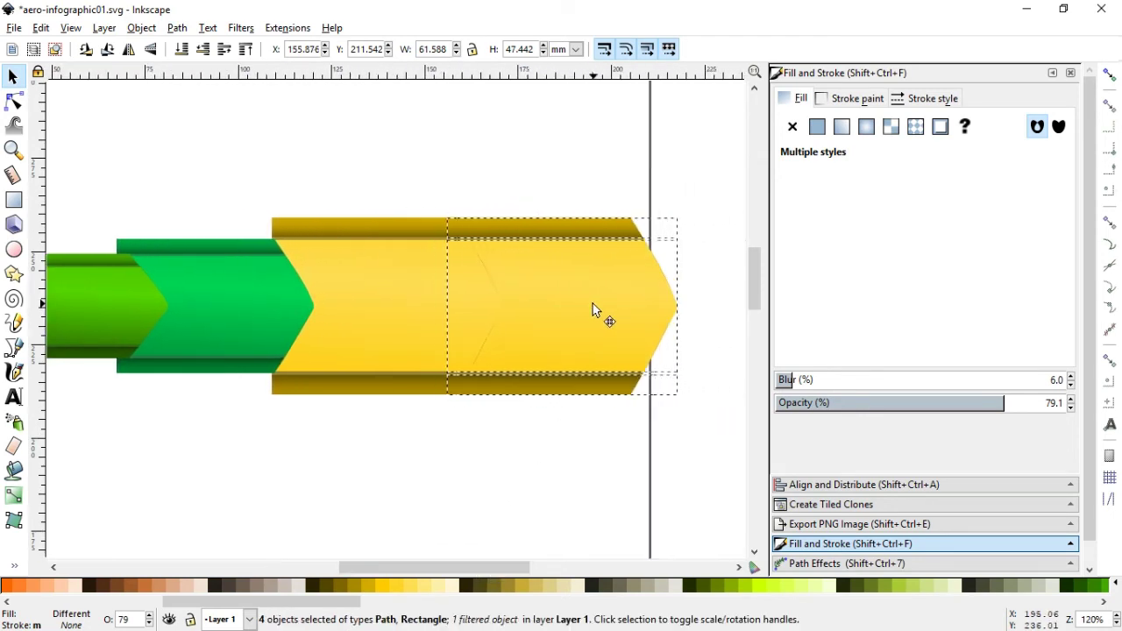
{"action": "left_click", "coordinate": [538, 187]}
{"action": "left_click", "coordinate": [545, 225]}
{"action": "left_click", "coordinate": [811, 355]}
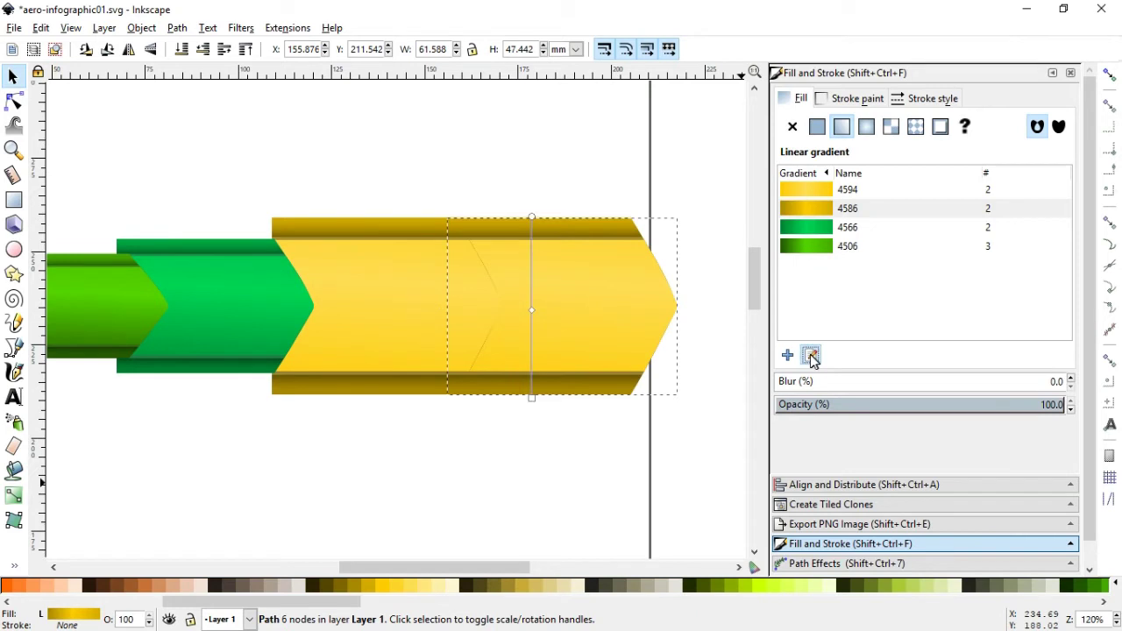
Recolour the copy's top and bottom gradient stops pink, apply it to the body, and raise the middle stop
{"action": "left_click", "coordinate": [531, 217]}
{"action": "left_click_drag", "start_coordinate": [334, 602], "coordinate": [1003, 620]}
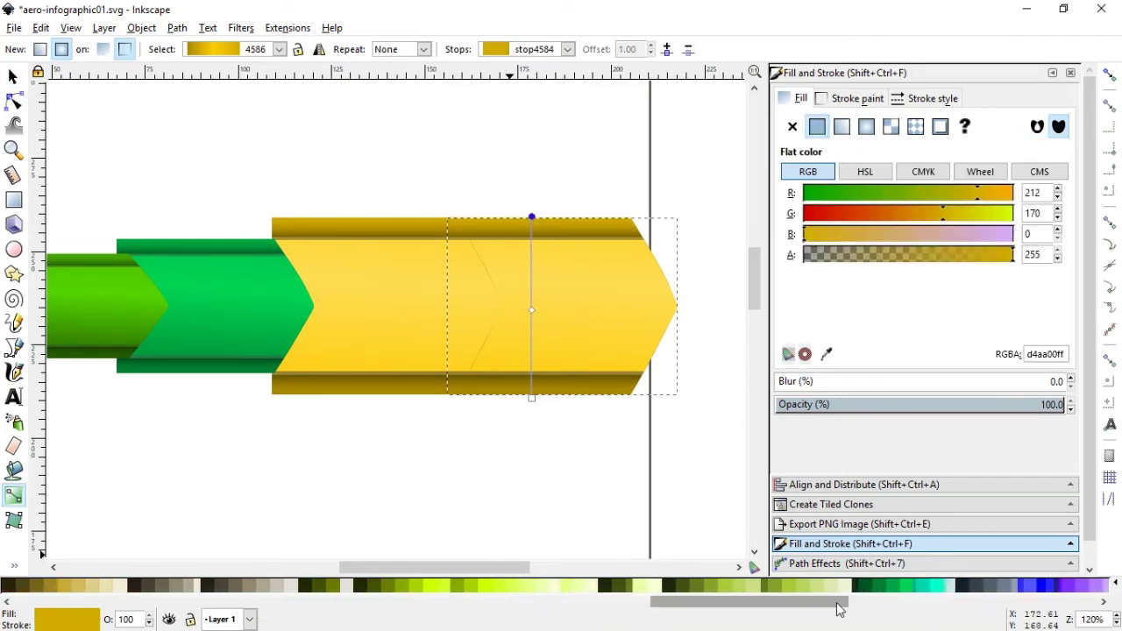
{"action": "scroll", "coordinate": [839, 587], "scroll_direction": "right", "scroll_amount": 2}
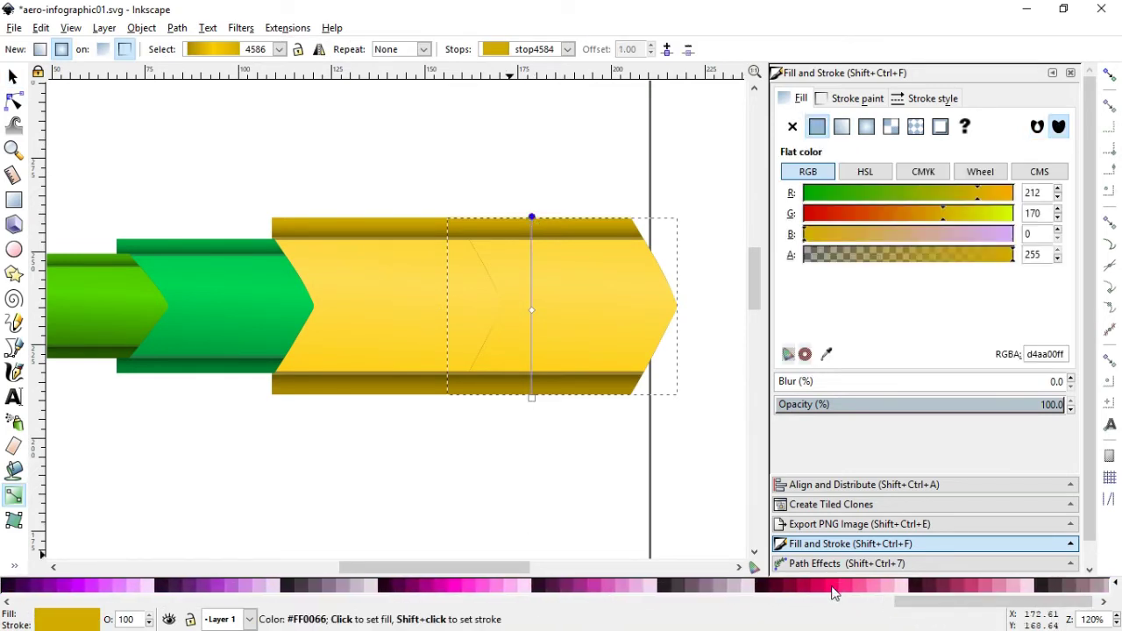
{"action": "left_click", "coordinate": [833, 593]}
{"action": "left_click", "coordinate": [531, 398]}
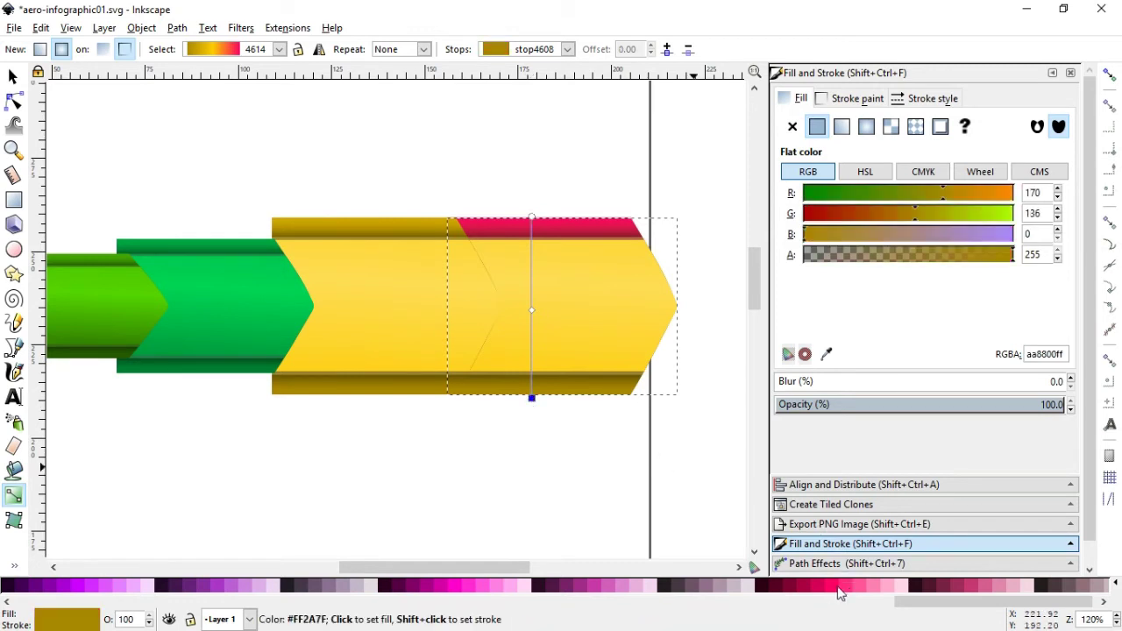
{"action": "left_click", "coordinate": [840, 593]}
{"action": "left_click", "coordinate": [531, 310]}
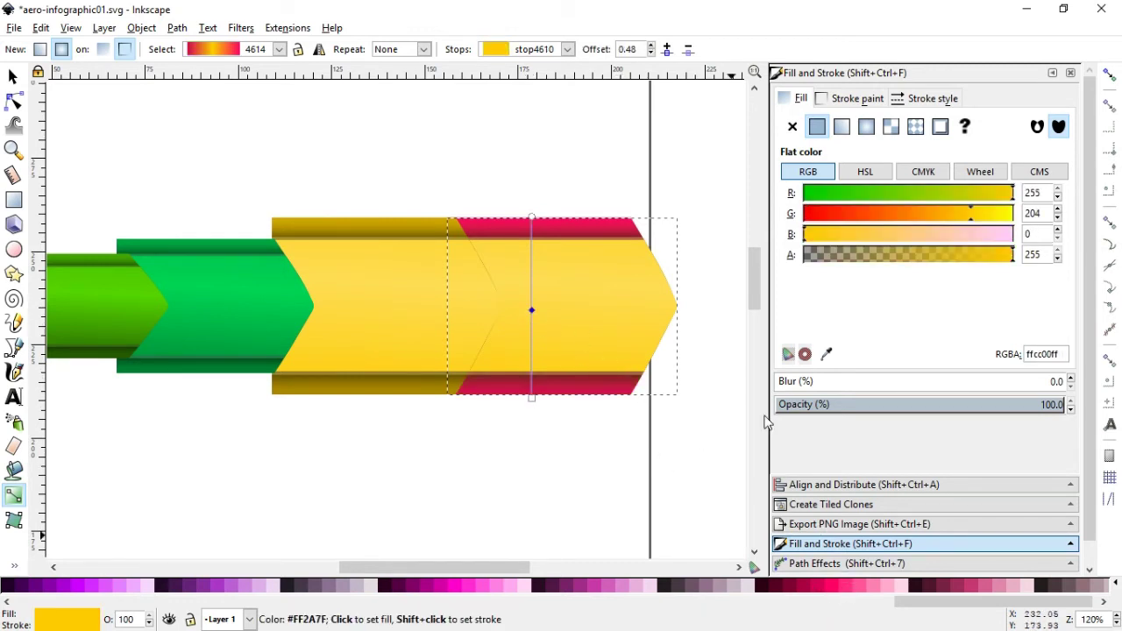
{"action": "key", "text": "Tab"}
{"action": "left_click", "coordinate": [808, 193]}
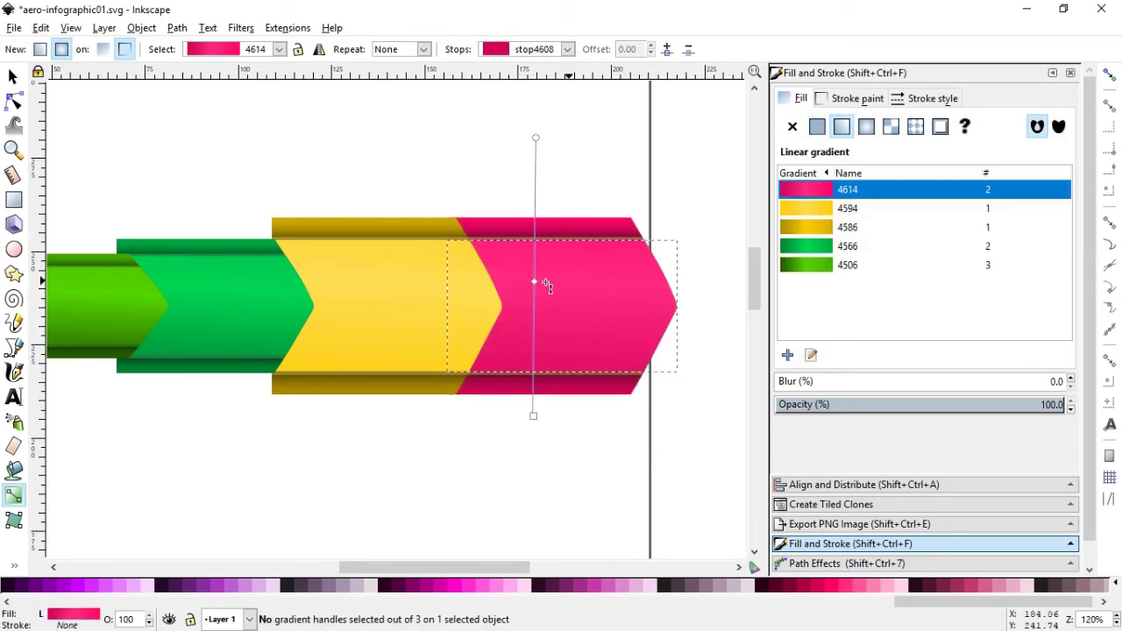
{"action": "left_click_drag", "start_coordinate": [535, 281], "coordinate": [536, 274]}
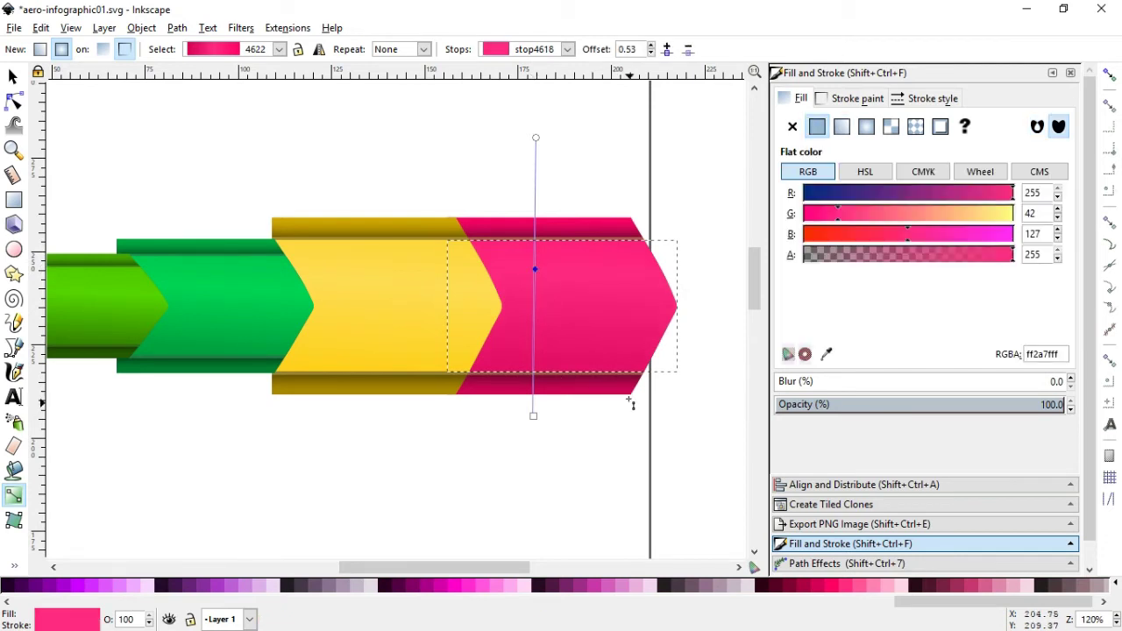
Make the pale yellow highlight overlay pink and save the drawing
{"action": "key", "text": "s"}
{"action": "left_click", "coordinate": [525, 230]}
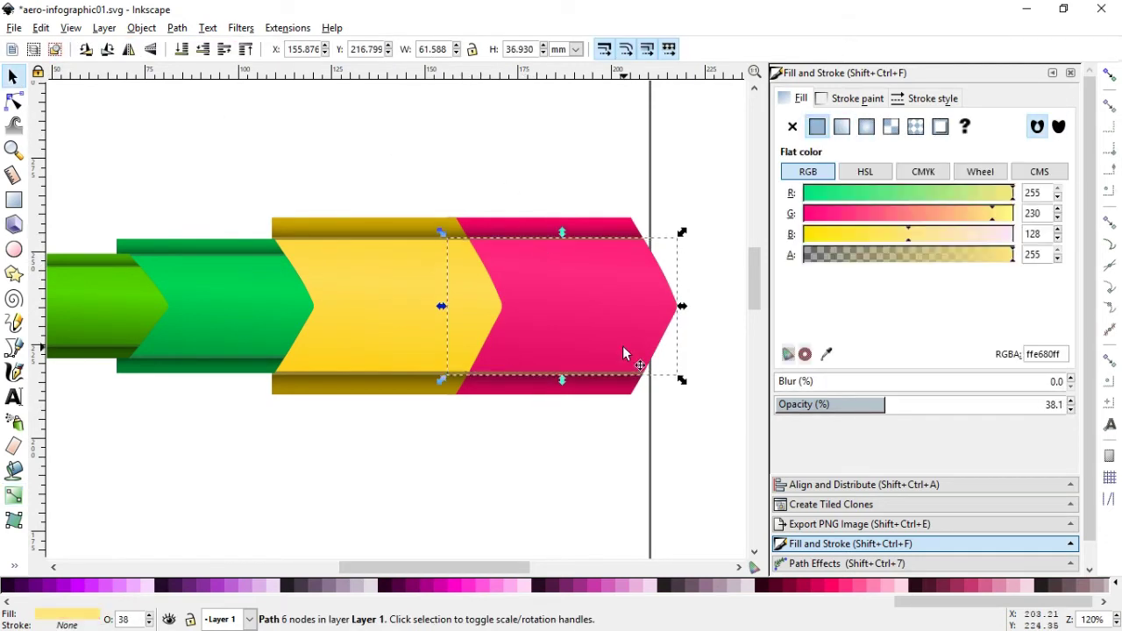
{"action": "left_click", "coordinate": [875, 588]}
{"action": "left_click", "coordinate": [593, 448]}
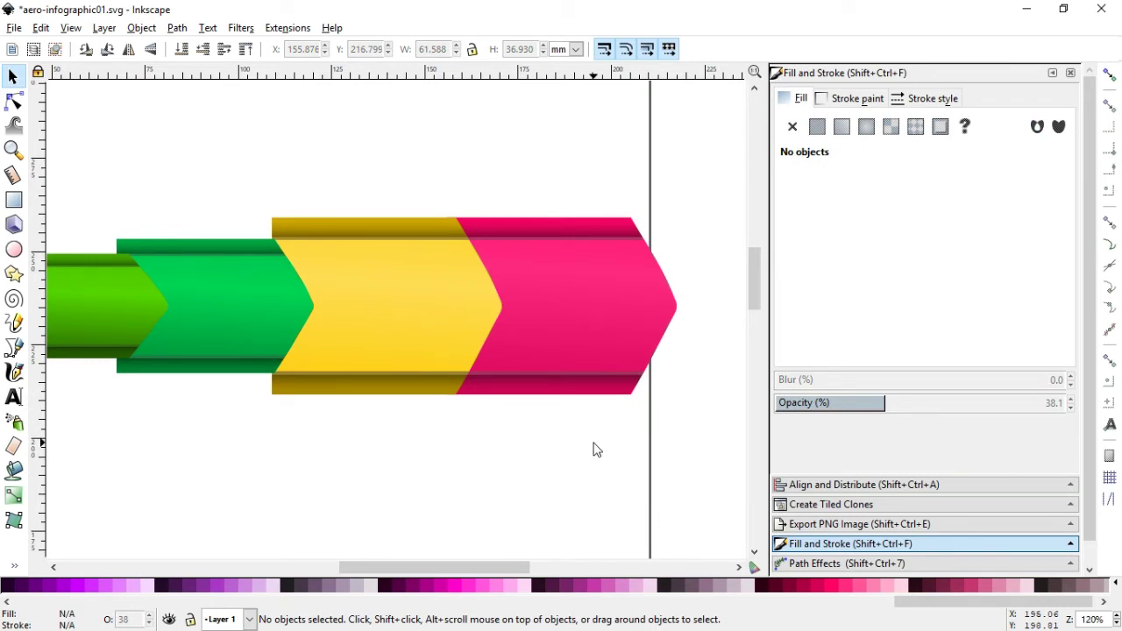
{"action": "key", "text": "ctrl+s"}
{"action": "left_click_drag", "start_coordinate": [478, 566], "coordinate": [443, 566]}
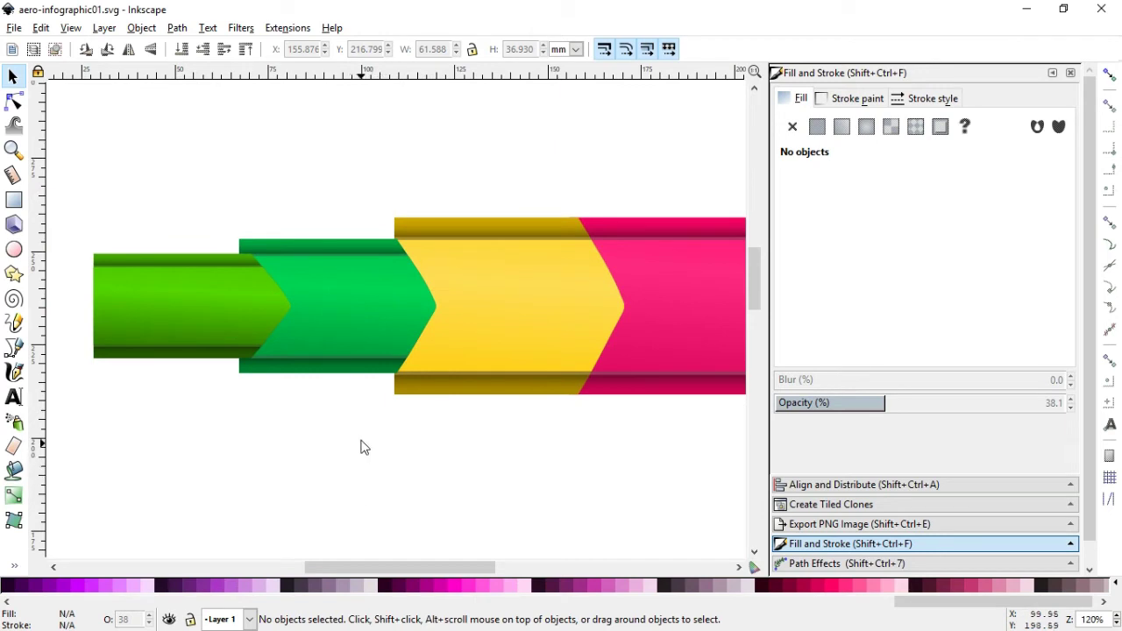
Zoom in and push the green section's left node inward to form a notch
{"action": "left_click", "coordinate": [292, 238]}
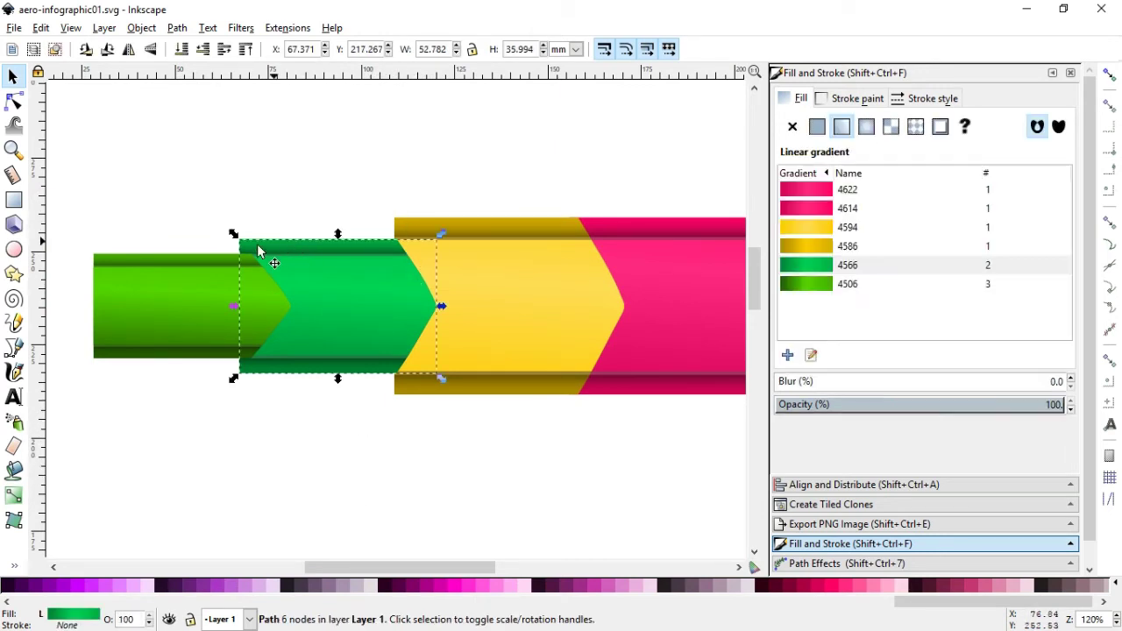
{"action": "left_click", "coordinate": [13, 101]}
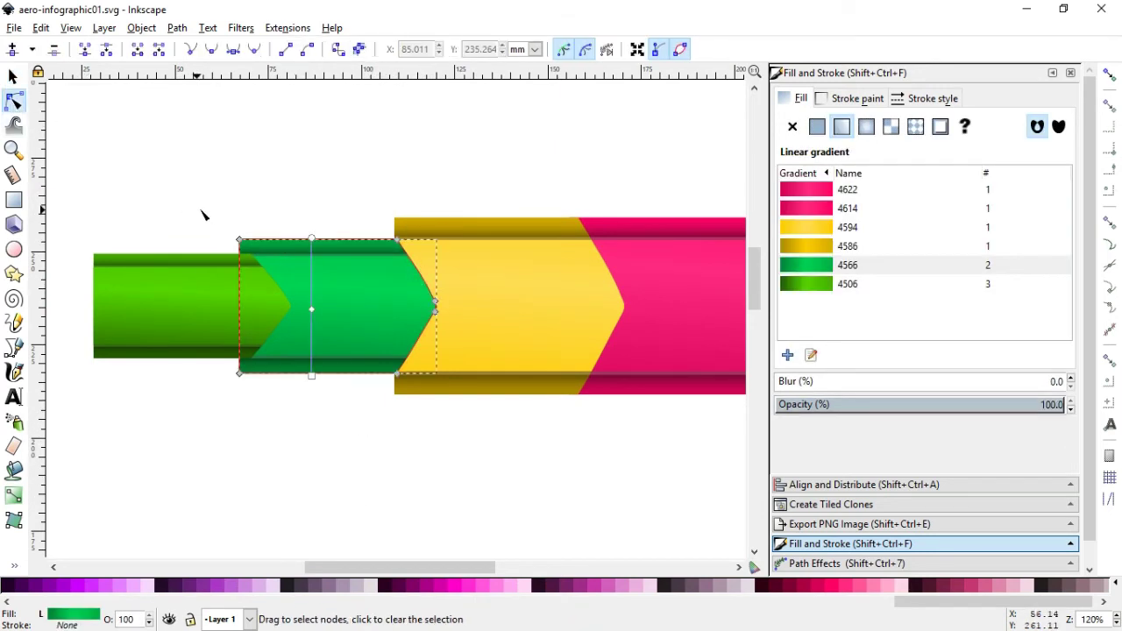
{"action": "left_click", "coordinate": [14, 149]}
{"action": "left_click_drag", "start_coordinate": [170, 182], "coordinate": [491, 461]}
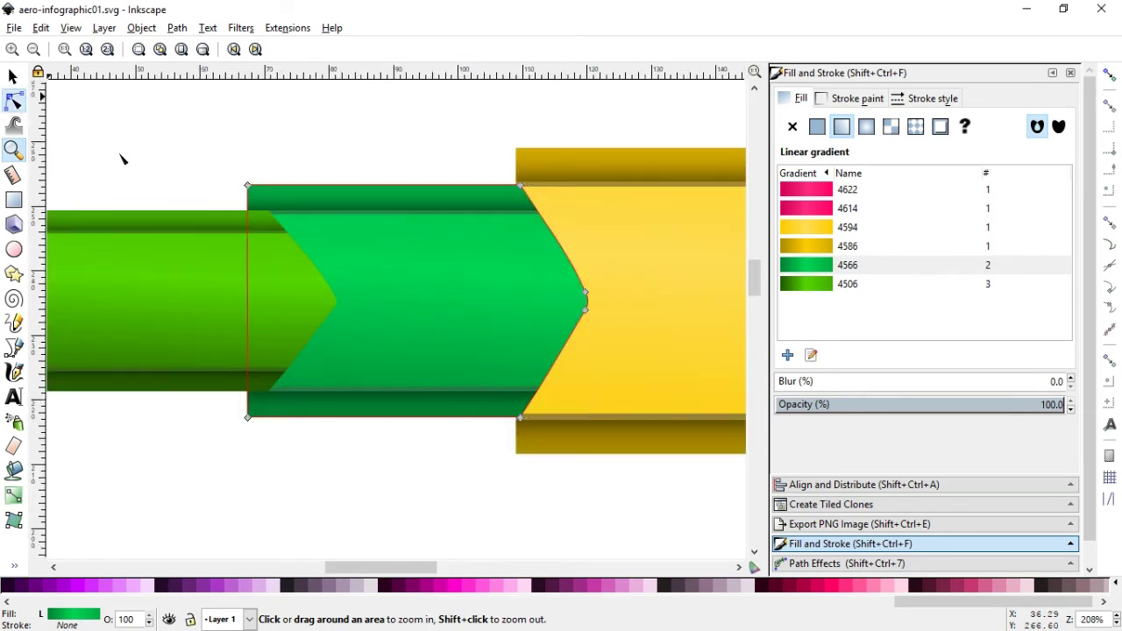
{"action": "left_click", "coordinate": [13, 102]}
{"action": "left_click_drag", "start_coordinate": [248, 306], "coordinate": [332, 303]}
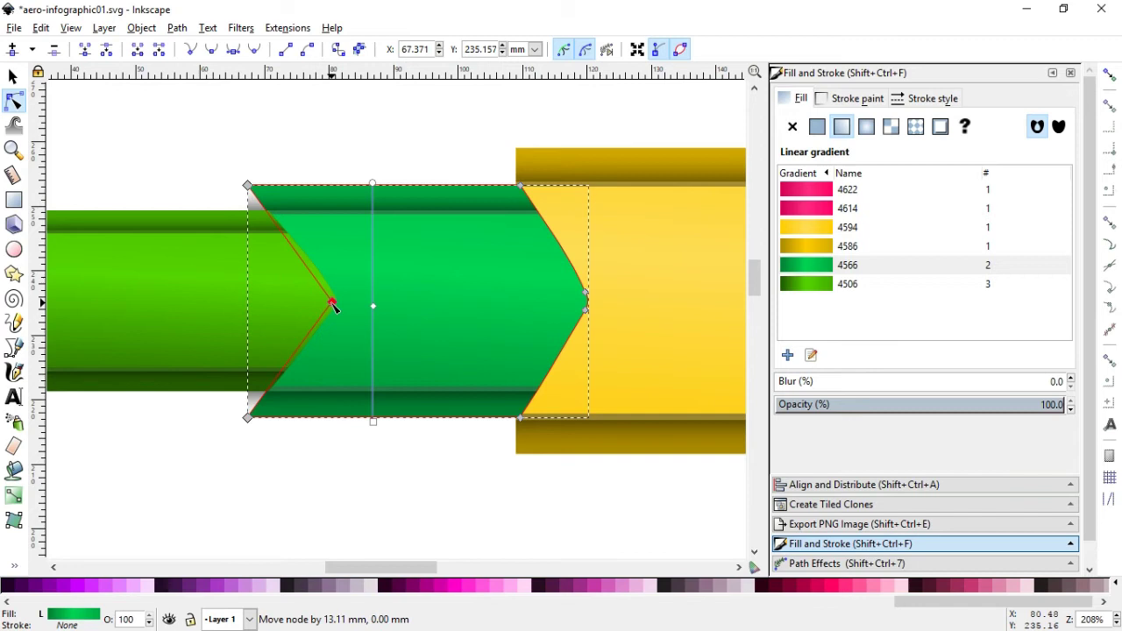
Shift the yellow edge path's node right and deepen the green section's notch
{"action": "left_click", "coordinate": [609, 168]}
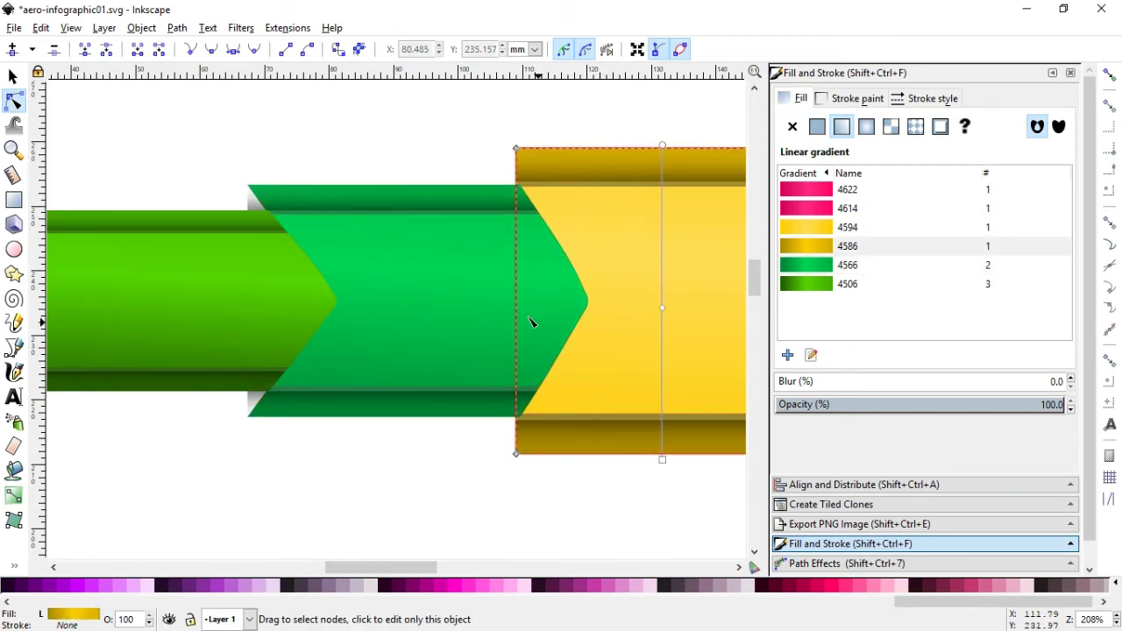
{"action": "left_click", "coordinate": [519, 310]}
{"action": "left_click_drag", "start_coordinate": [516, 307], "coordinate": [596, 302]}
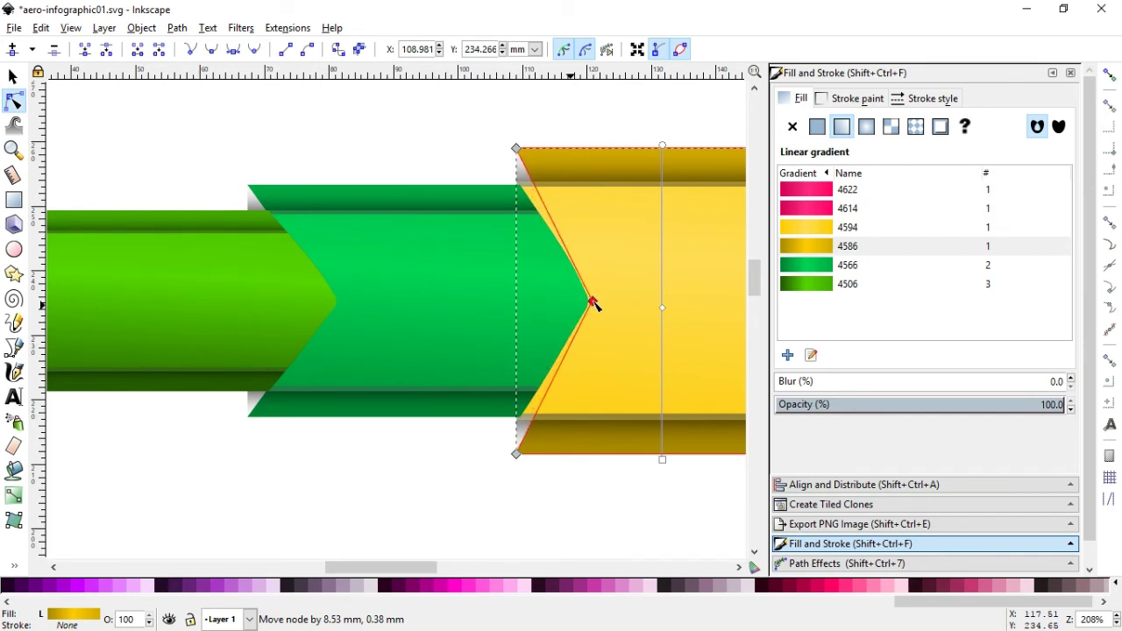
{"action": "left_click", "coordinate": [254, 211]}
{"action": "left_click", "coordinate": [247, 302]}
{"action": "left_click_drag", "start_coordinate": [289, 306], "coordinate": [329, 305]}
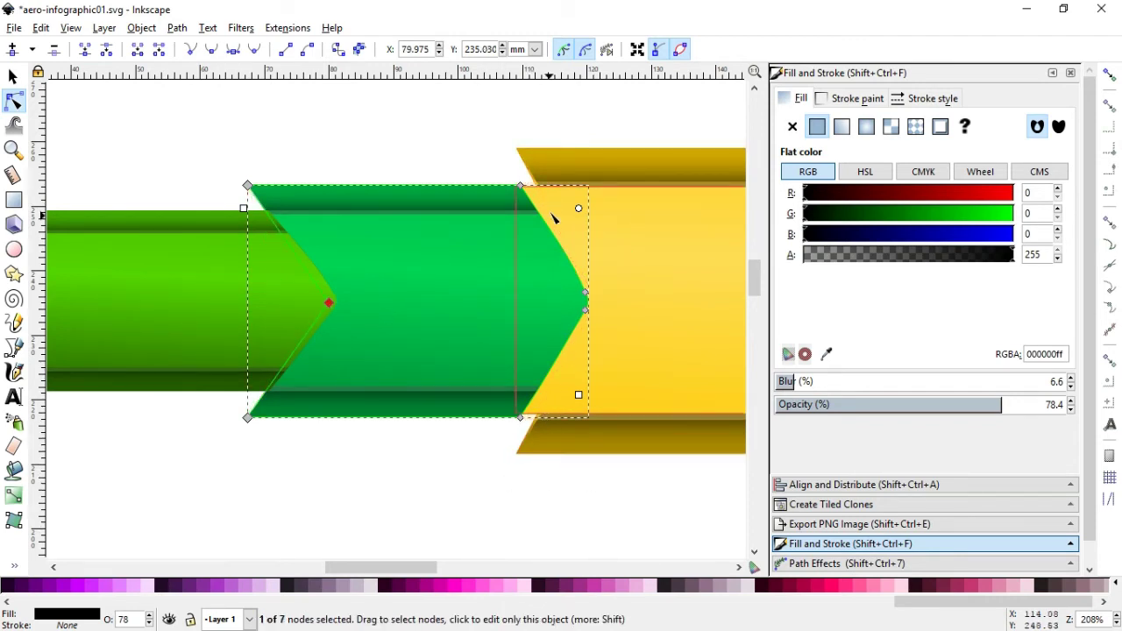
Shift the yellow shape's top and bottom left nodes leftward
{"action": "left_click", "coordinate": [553, 218]}
{"action": "left_click_drag", "start_coordinate": [505, 121], "coordinate": [555, 180]}
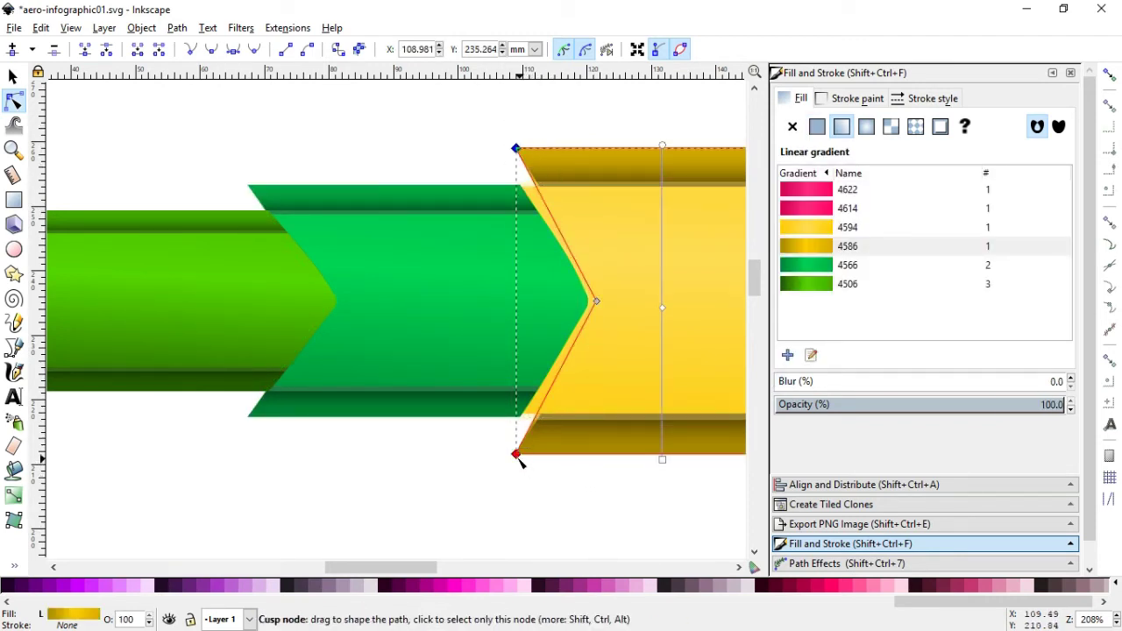
{"action": "left_click_drag", "start_coordinate": [515, 456], "coordinate": [496, 455]}
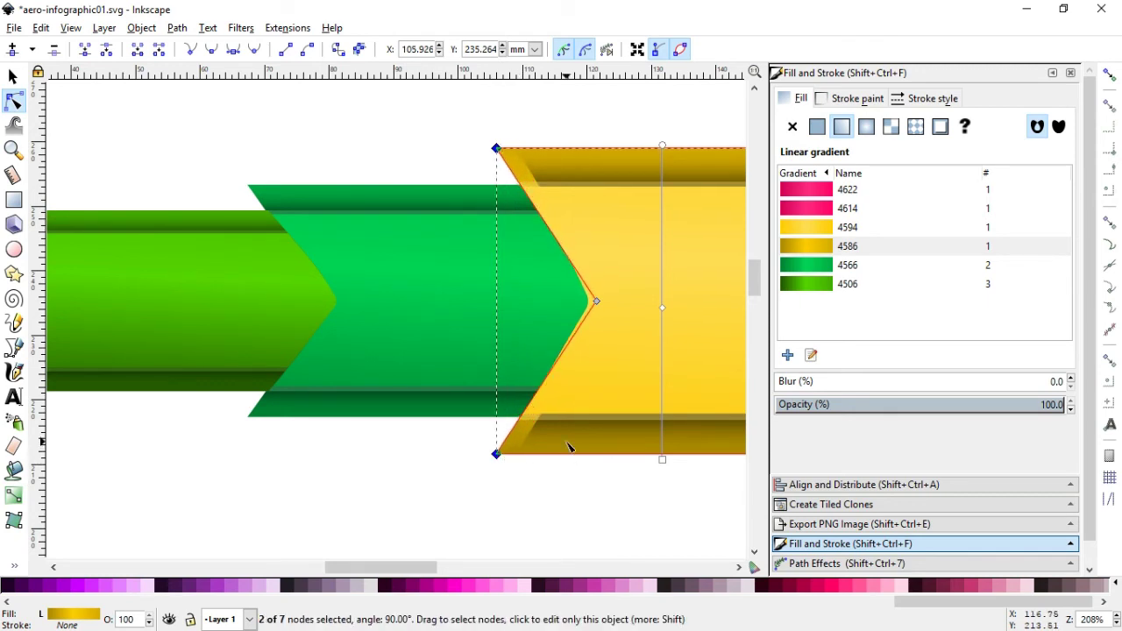
{"action": "key", "text": "s"}
{"action": "left_click", "coordinate": [276, 115]}
{"action": "left_click", "coordinate": [529, 167]}
{"action": "left_click", "coordinate": [13, 103]}
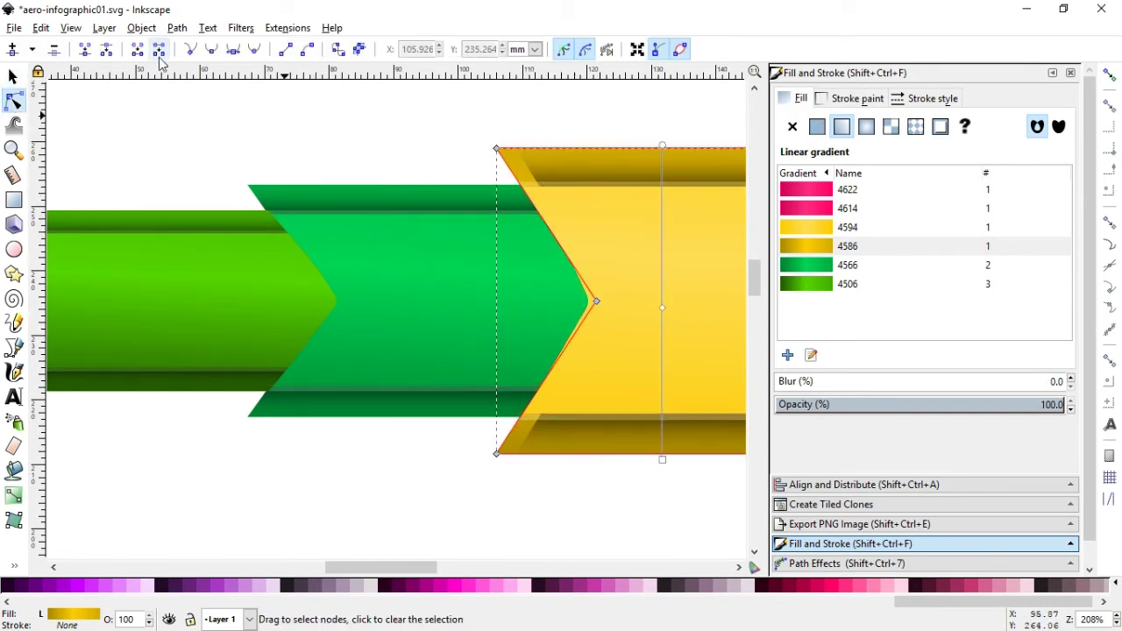
Move the gold path's left corner nodes further left to line up its notch
{"action": "key", "text": "n"}
{"action": "left_click_drag", "start_coordinate": [350, 174], "coordinate": [396, 214]}
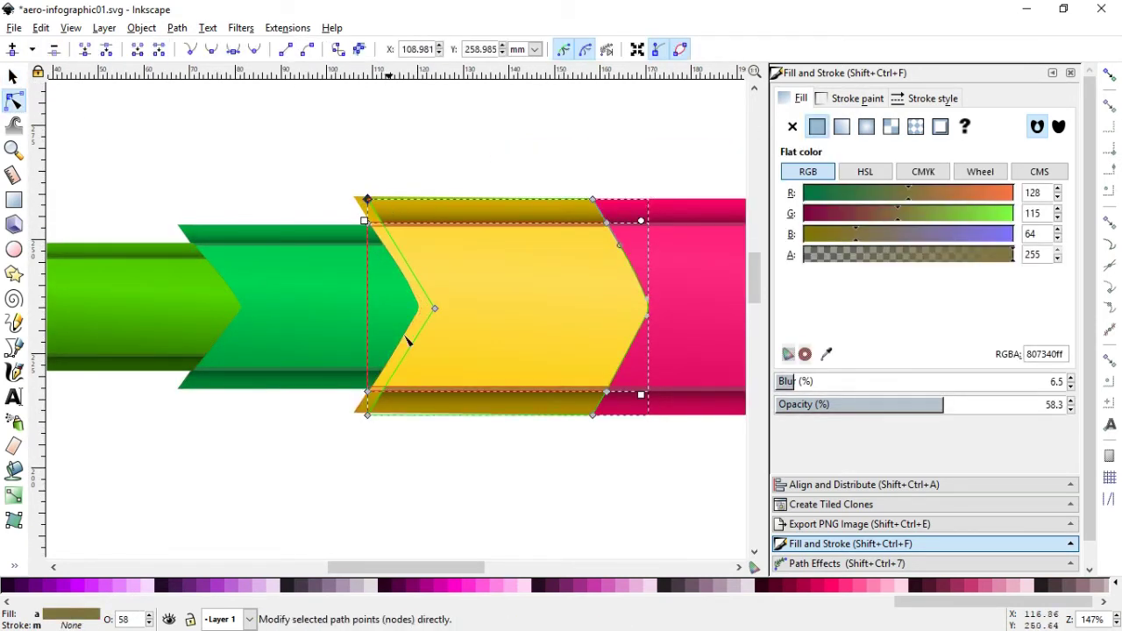
{"action": "left_click_drag", "start_coordinate": [366, 416], "coordinate": [351, 415]}
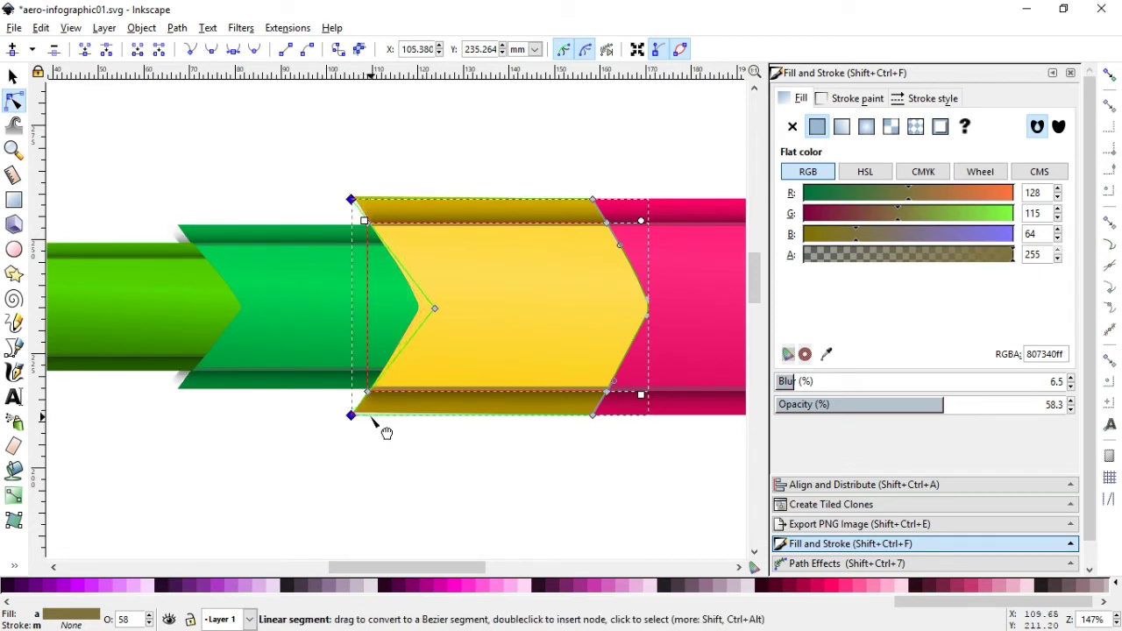
{"action": "left_click", "coordinate": [14, 76]}
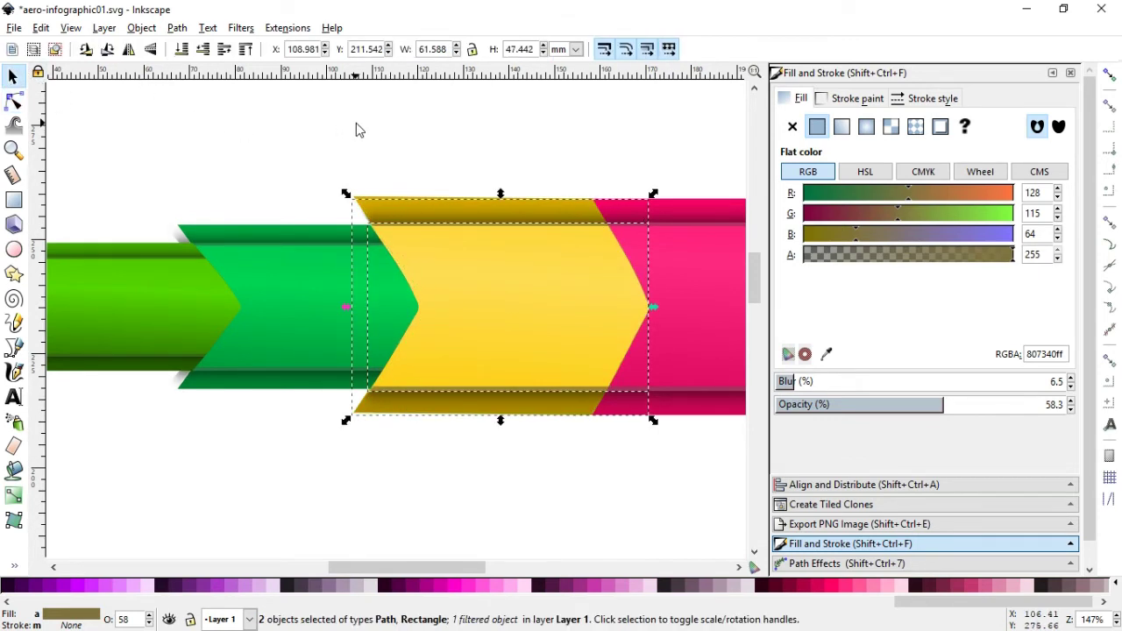
{"action": "left_click", "coordinate": [562, 426]}
{"action": "left_click_drag", "start_coordinate": [462, 565], "coordinate": [504, 444]}
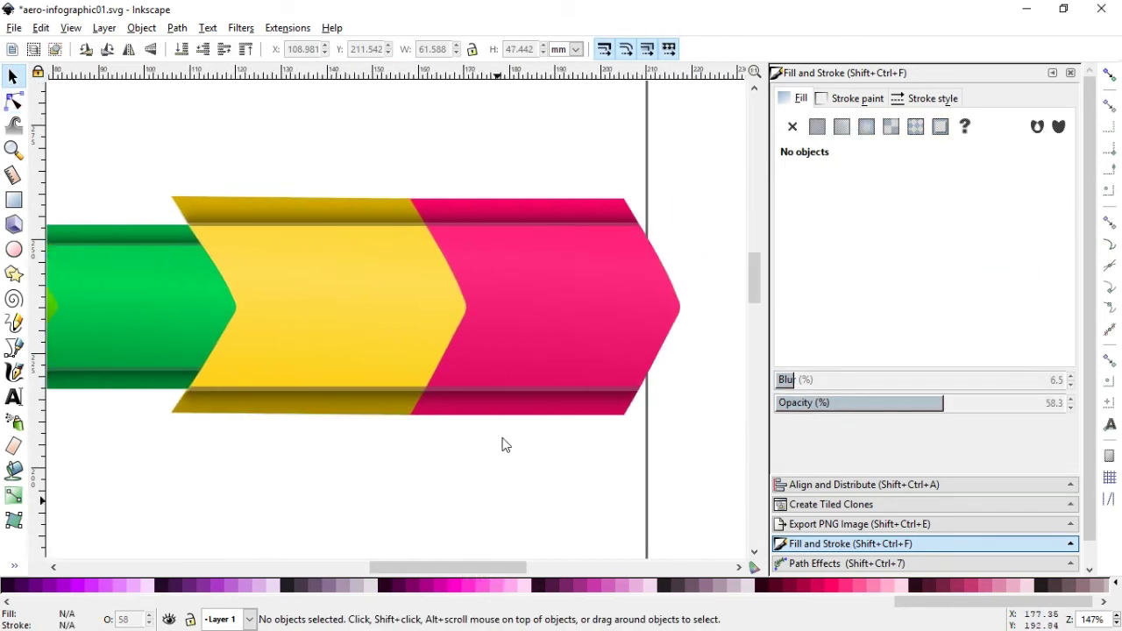
Stretch the pink chevron taller and send it behind the yellow one
{"action": "left_click_drag", "start_coordinate": [390, 138], "coordinate": [709, 477]}
{"action": "left_click_drag", "start_coordinate": [538, 426], "coordinate": [540, 451]}
{"action": "left_click", "coordinate": [471, 140]}
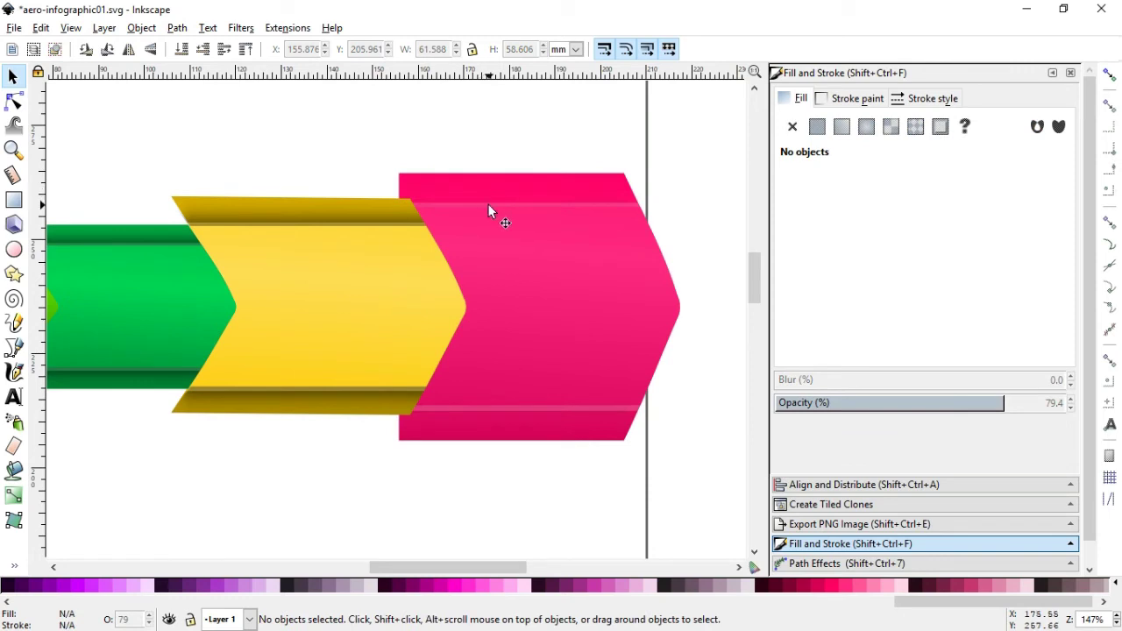
{"action": "left_click", "coordinate": [604, 434]}
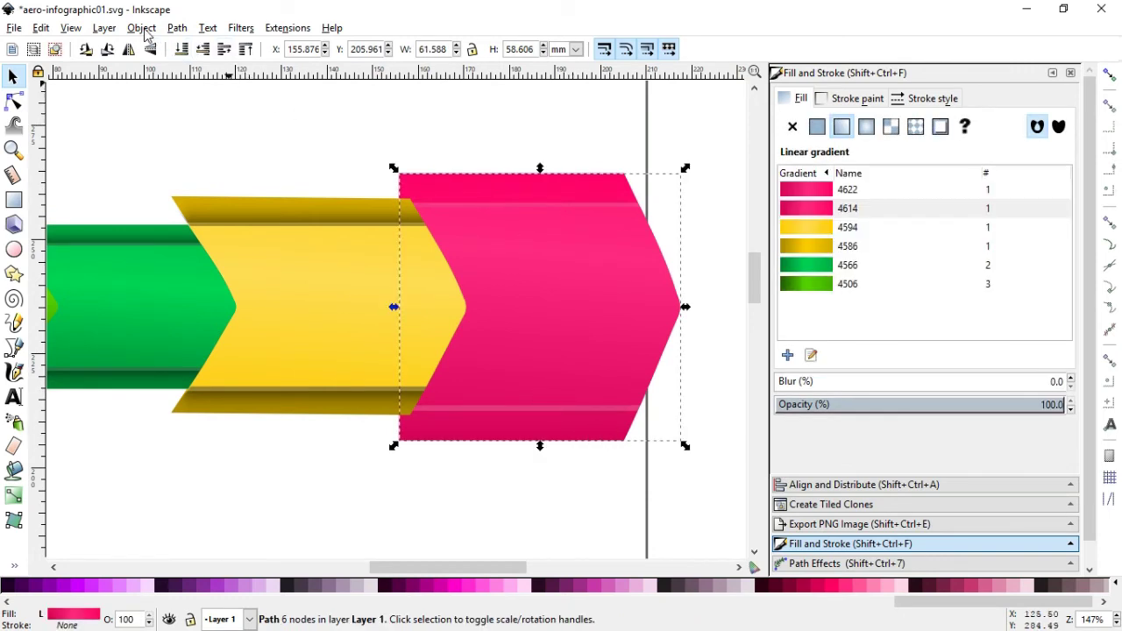
{"action": "left_click", "coordinate": [142, 28]}
{"action": "left_click", "coordinate": [210, 371]}
{"action": "left_click", "coordinate": [452, 140]}
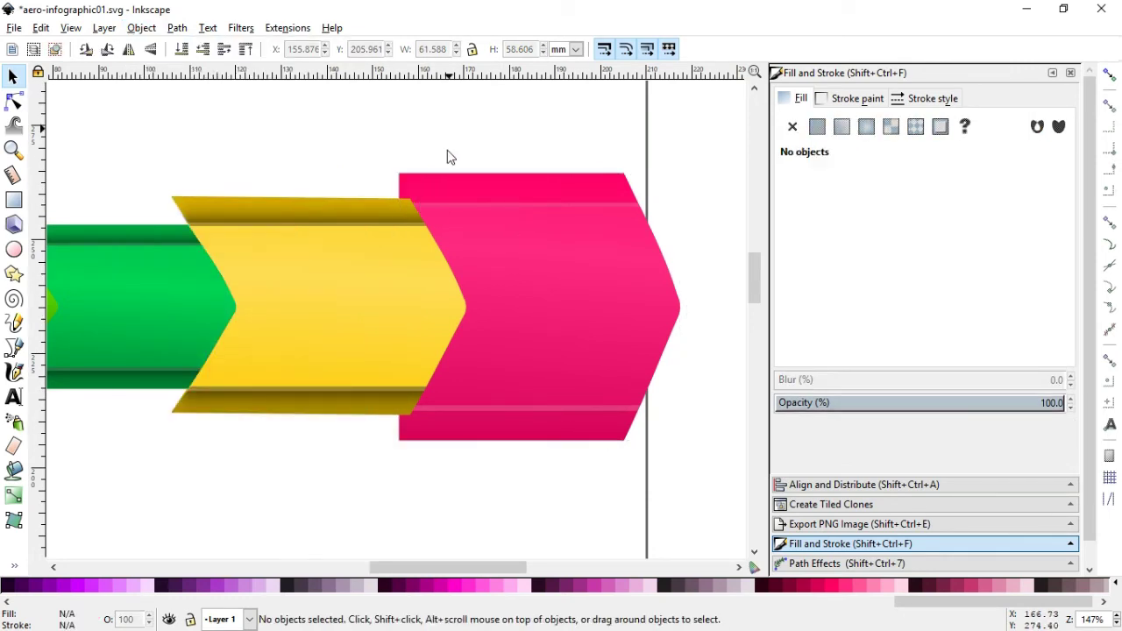
Raise the dark blurred shadow rectangle and stretch it over the pink chevron
{"action": "left_click", "coordinate": [275, 211]}
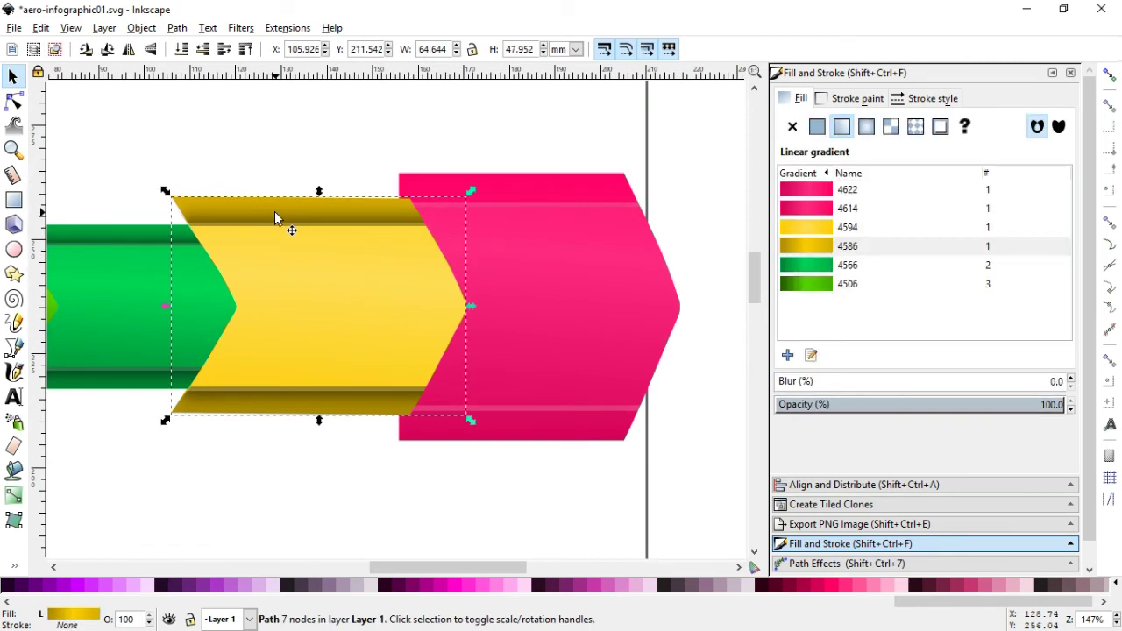
{"action": "key", "text": "Home"}
{"action": "key", "text": "ctrl+z"}
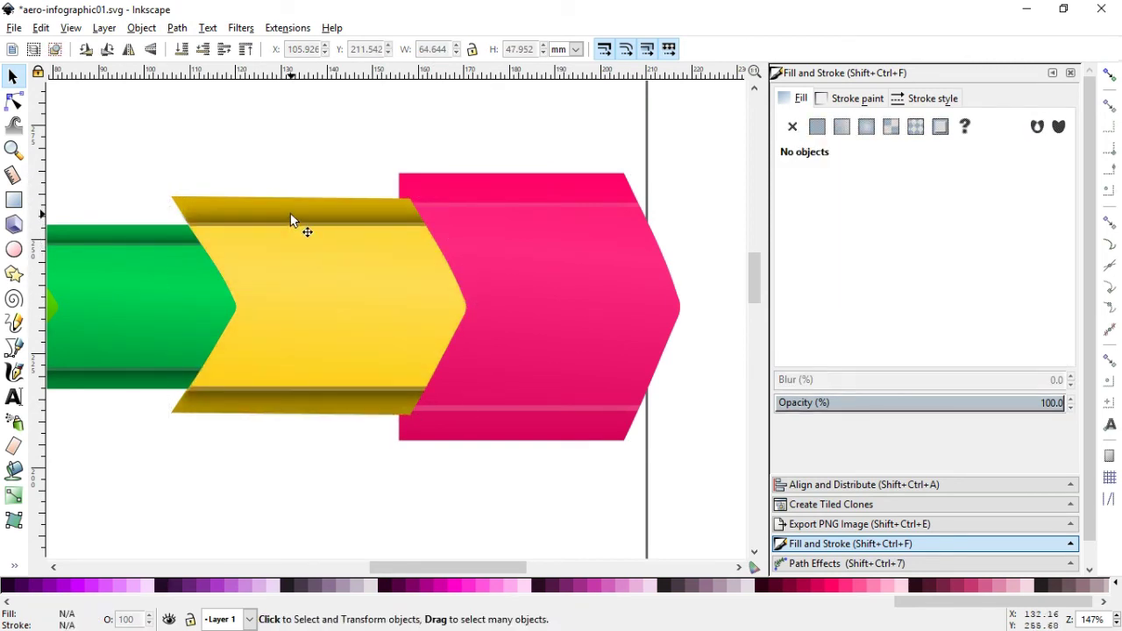
{"action": "left_click", "coordinate": [254, 388]}
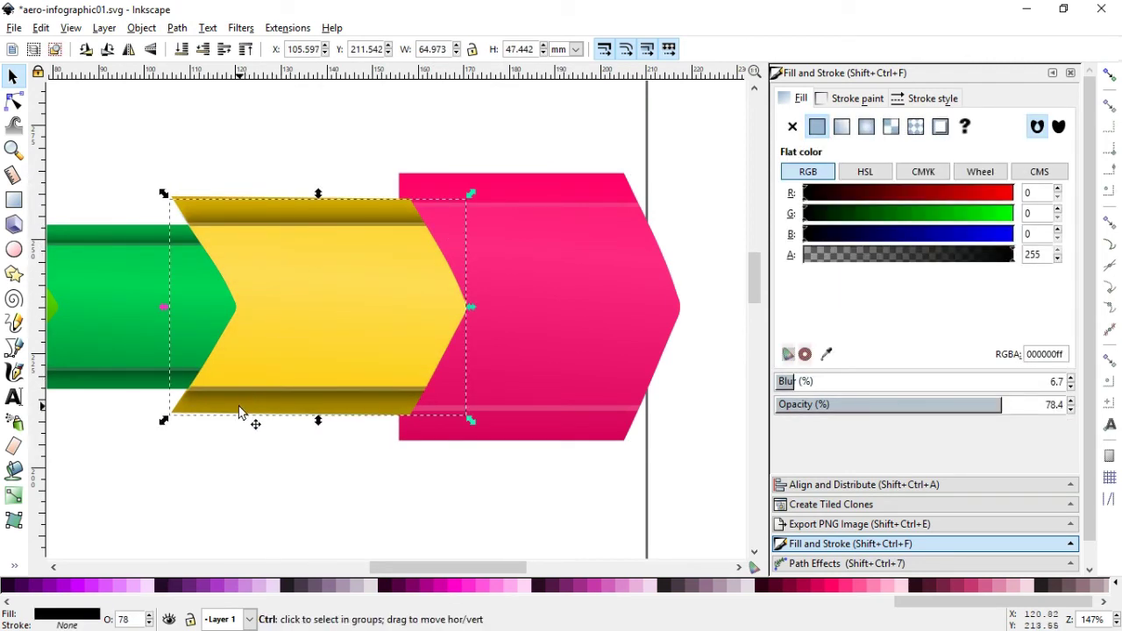
{"action": "key", "text": "Home"}
{"action": "left_click_drag", "start_coordinate": [300, 324], "coordinate": [509, 318]}
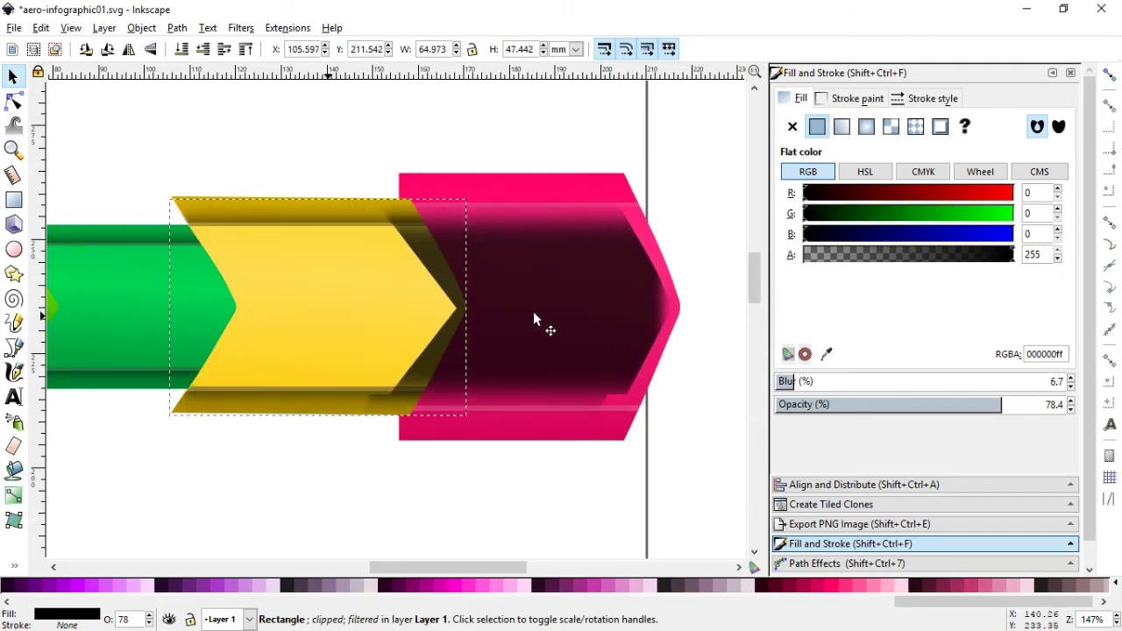
{"action": "left_click_drag", "start_coordinate": [509, 318], "coordinate": [541, 321]}
{"action": "left_click_drag", "start_coordinate": [530, 422], "coordinate": [529, 448]}
Lower the shadow and send the pink chevron to the bottom of the stack
{"action": "left_click", "coordinate": [177, 28]}
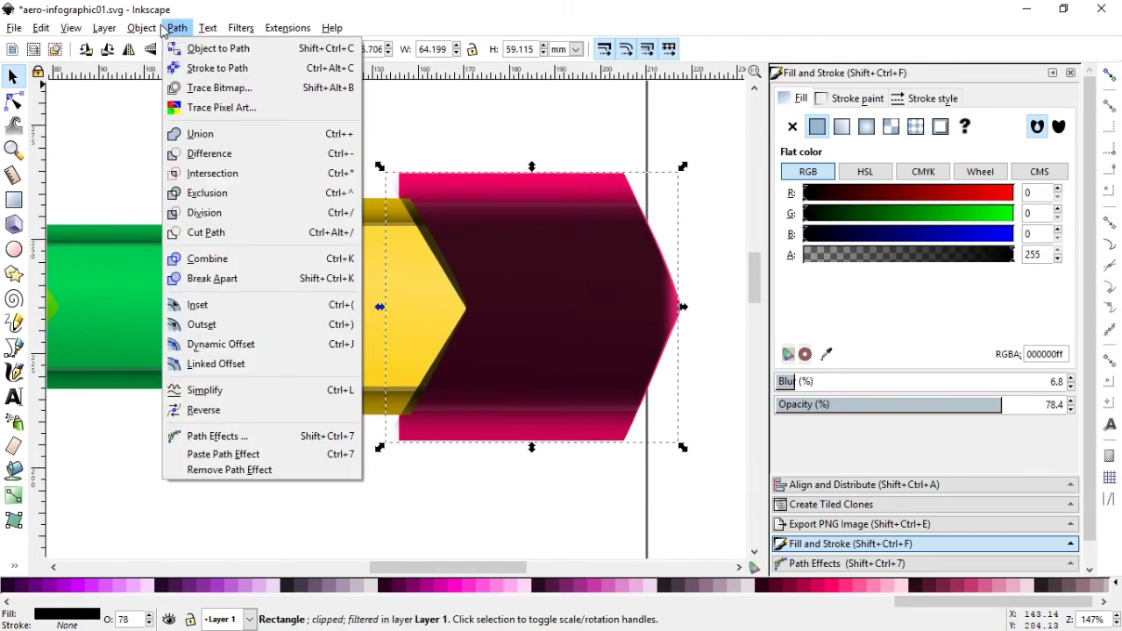
{"action": "left_click", "coordinate": [189, 368]}
{"action": "left_click", "coordinate": [517, 201]}
{"action": "left_click", "coordinate": [141, 28]}
{"action": "left_click", "coordinate": [189, 368]}
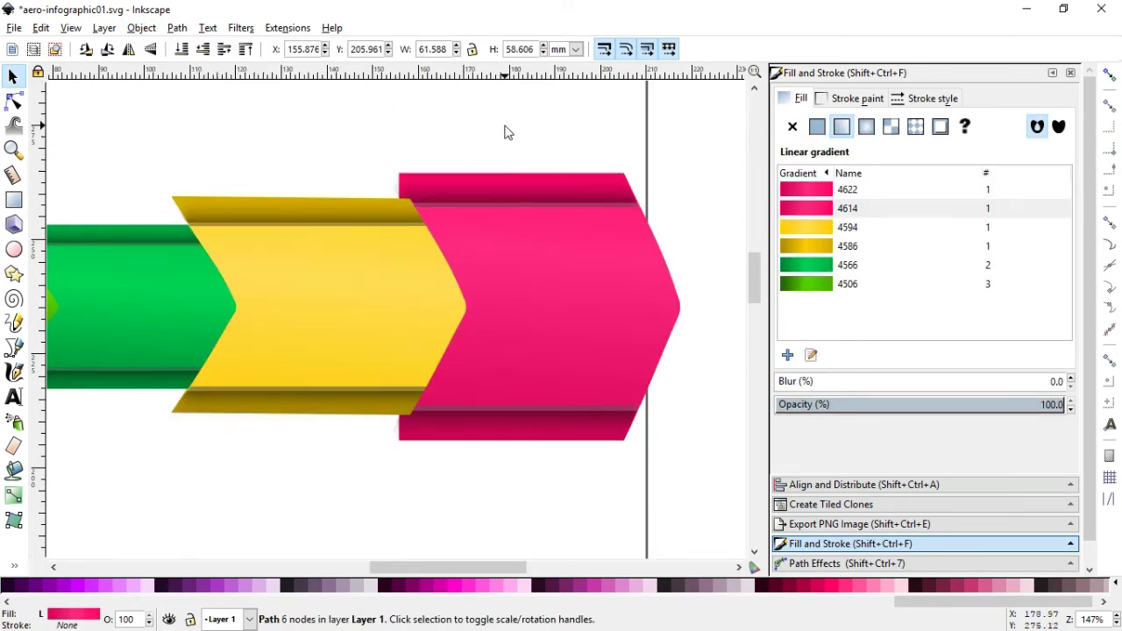
{"action": "left_click", "coordinate": [504, 131]}
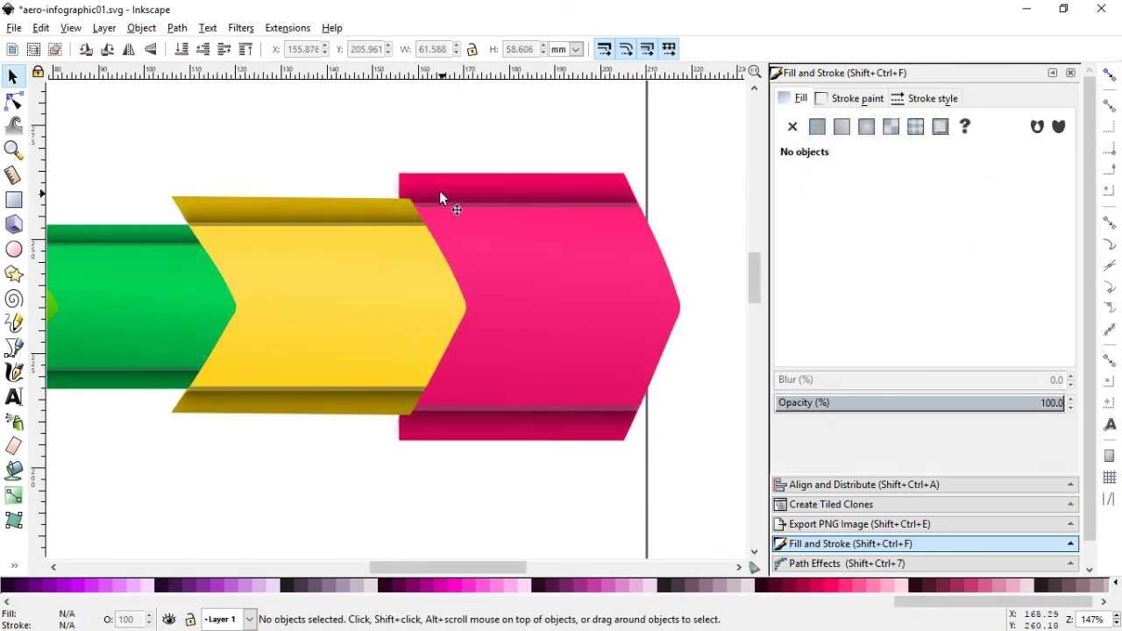
Move the pink chevron's notch node right to deepen it, then save the document
{"action": "left_click", "coordinate": [406, 435]}
{"action": "left_click", "coordinate": [13, 101]}
{"action": "left_click_drag", "start_coordinate": [399, 306], "coordinate": [465, 312]}
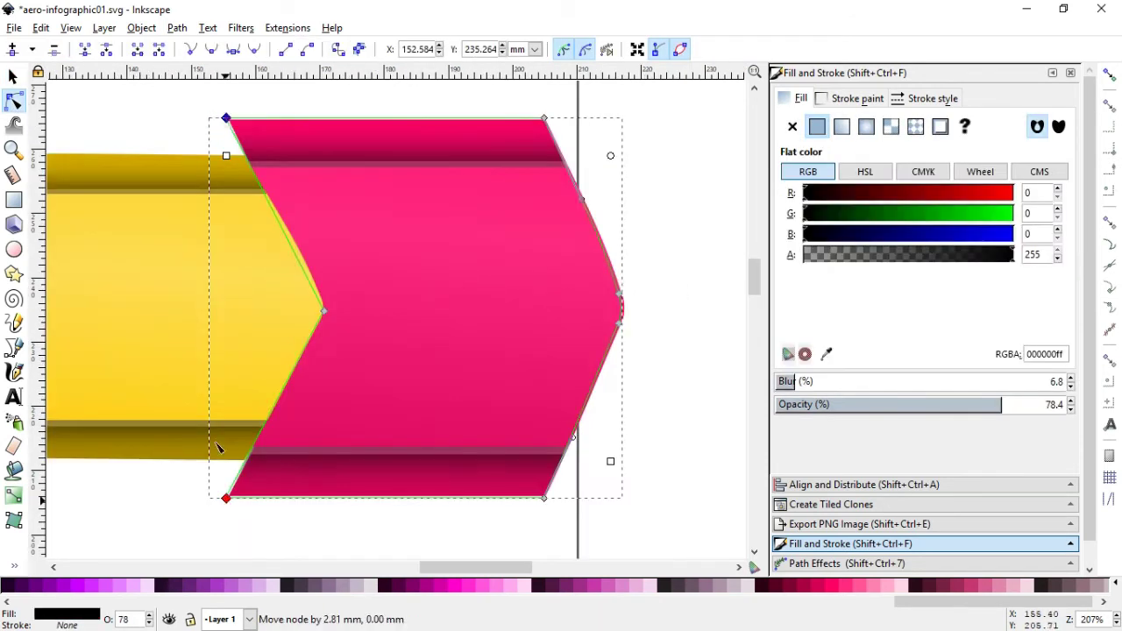
{"action": "left_click", "coordinate": [13, 76]}
{"action": "left_click", "coordinate": [399, 117]}
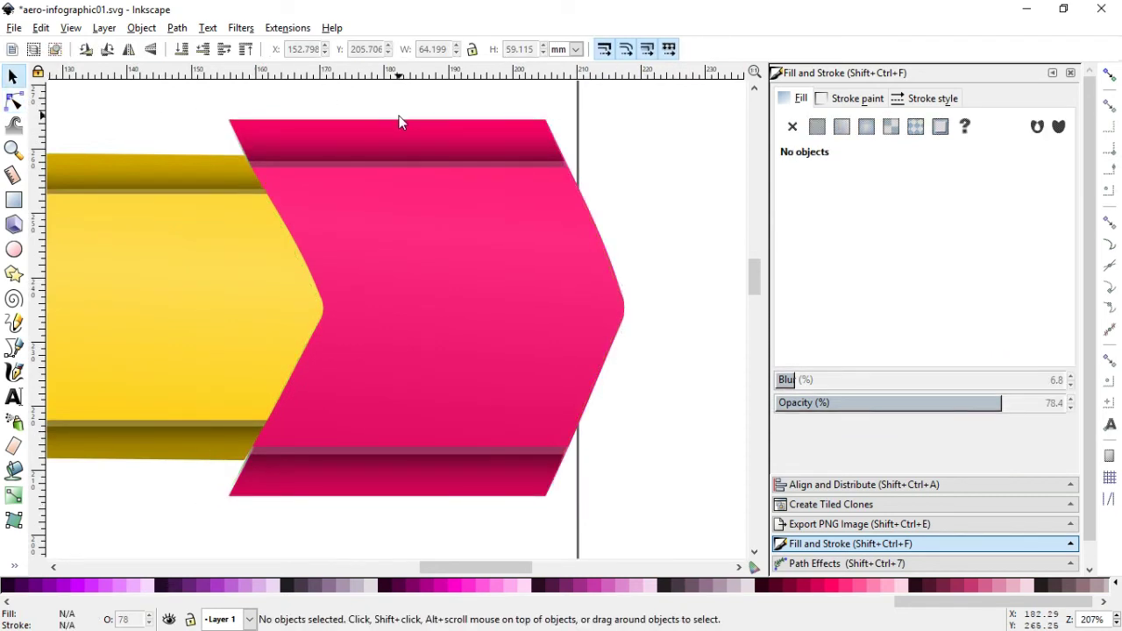
{"action": "scroll", "coordinate": [399, 121], "scroll_direction": "down", "scroll_amount": 1}
{"action": "scroll", "coordinate": [398, 120], "scroll_direction": "down", "scroll_amount": 1}
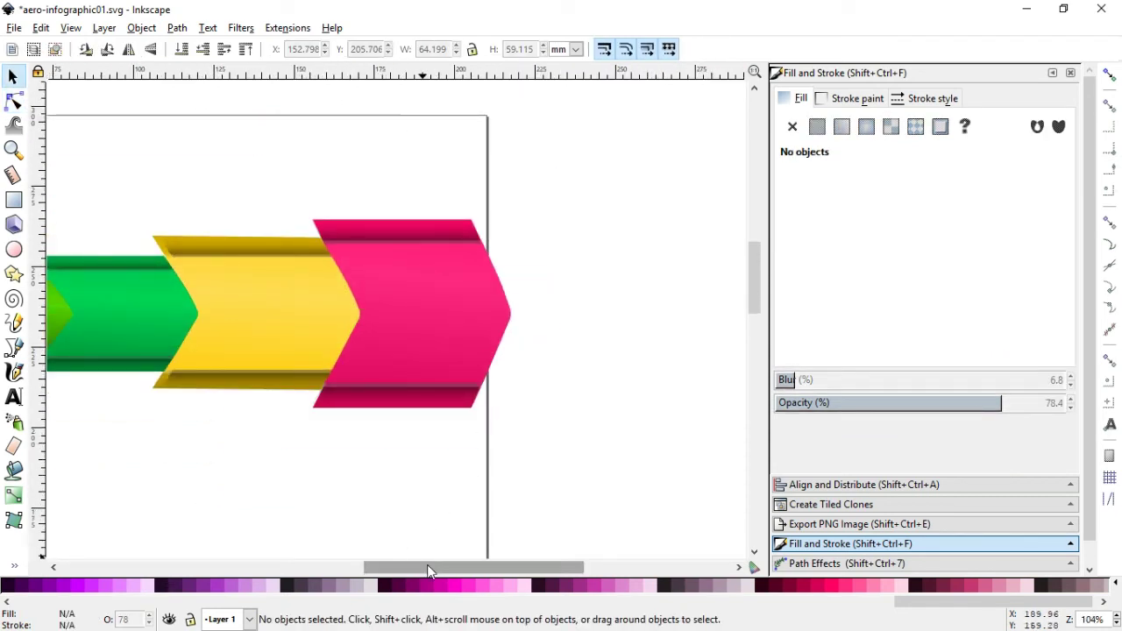
{"action": "left_click_drag", "start_coordinate": [427, 570], "coordinate": [369, 568]}
{"action": "key", "text": "ctrl+s"}
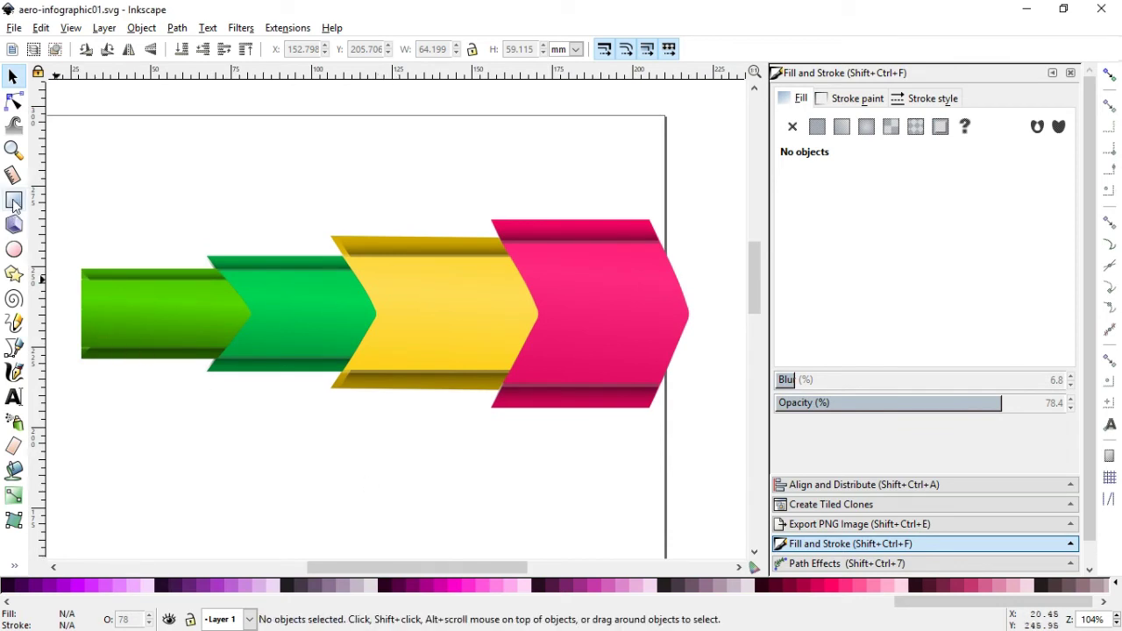
{"action": "left_click", "coordinate": [13, 201]}
Draw a fully opaque pink square above the green chevron and round its corners
{"action": "left_click_drag", "start_coordinate": [163, 134], "coordinate": [358, 311]}
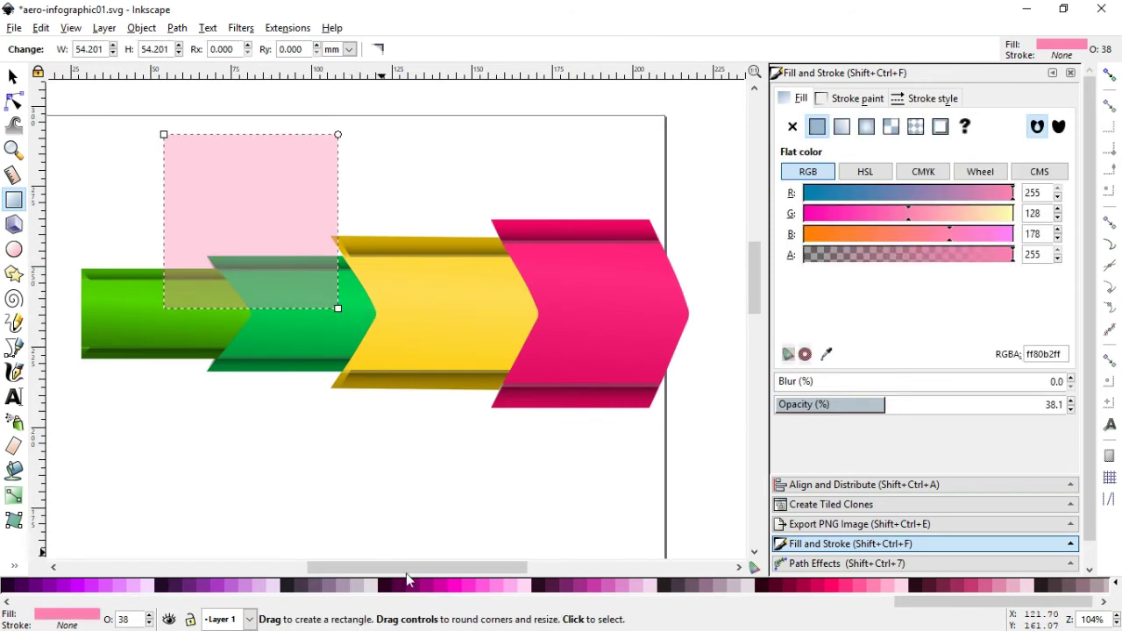
{"action": "left_click_drag", "start_coordinate": [1020, 408], "coordinate": [1094, 408]}
{"action": "key", "text": "n"}
{"action": "left_click_drag", "start_coordinate": [337, 136], "coordinate": [339, 160]}
{"action": "left_click", "coordinate": [15, 78]}
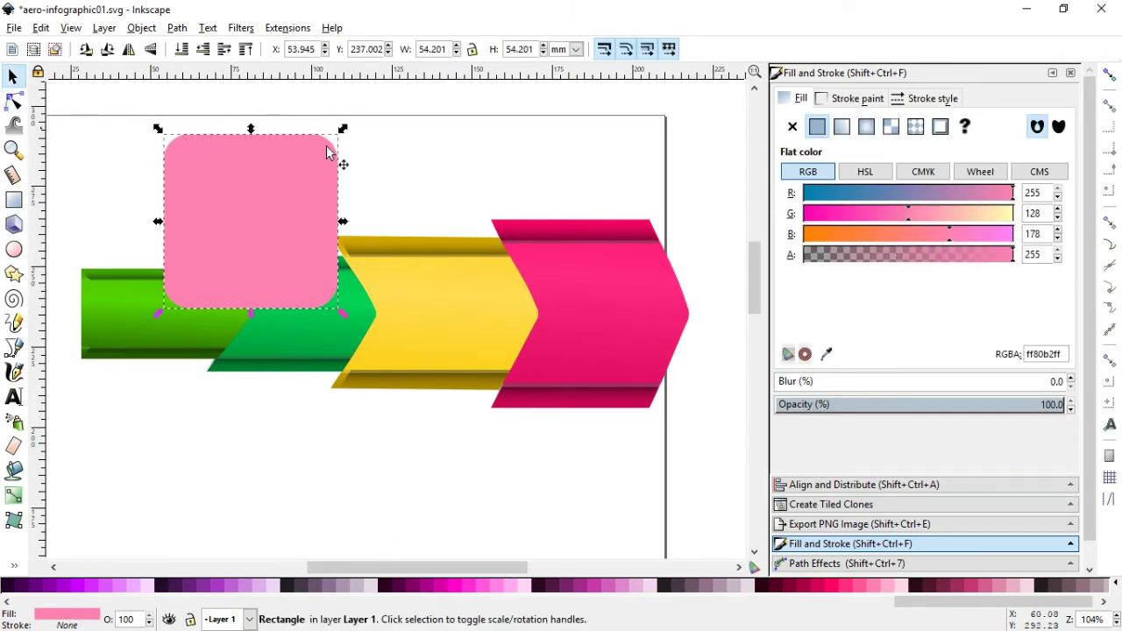
{"action": "left_click", "coordinate": [378, 153]}
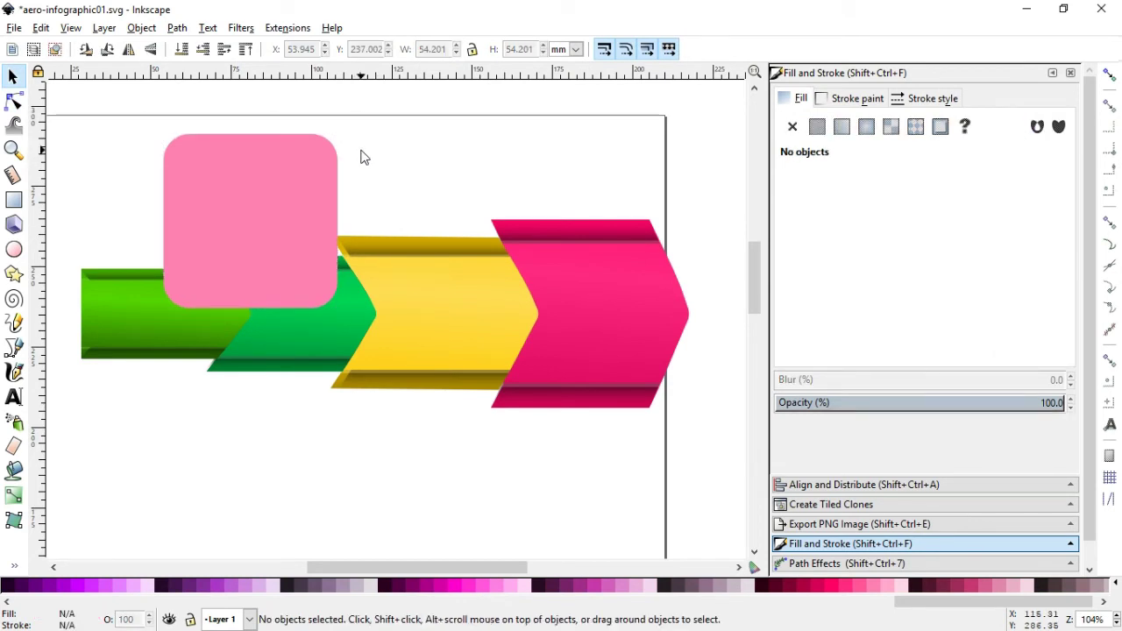
Duplicate the square, fill the copy dark purple #2b0022, and offset it down-left
{"action": "left_click", "coordinate": [330, 175]}
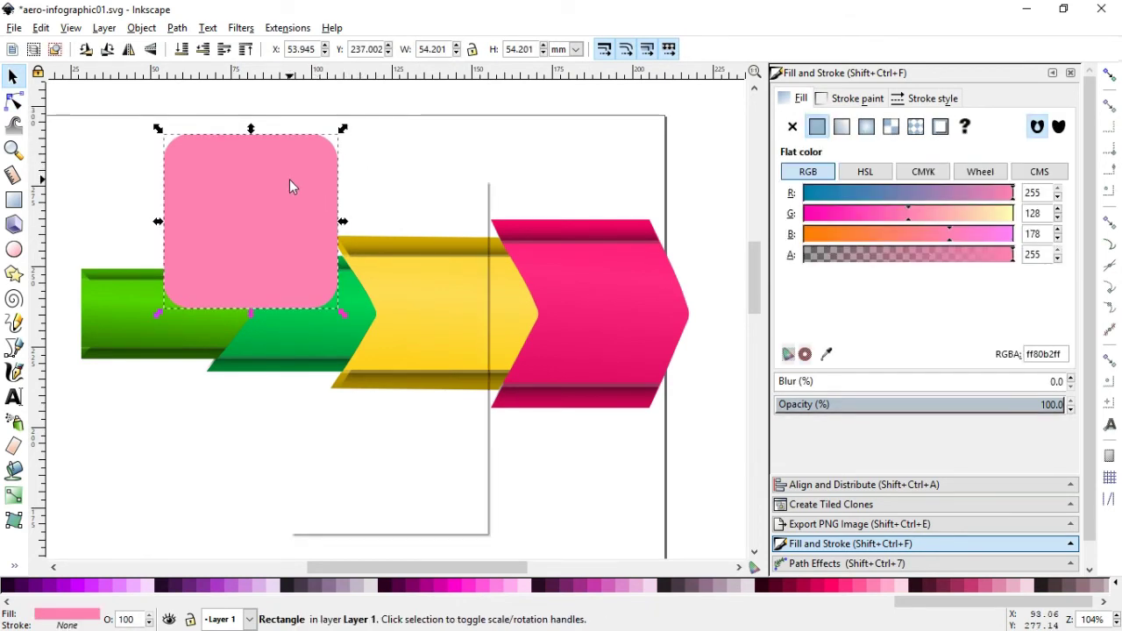
{"action": "right_click", "coordinate": [290, 179]}
{"action": "left_click", "coordinate": [333, 301]}
{"action": "left_click", "coordinate": [916, 585]}
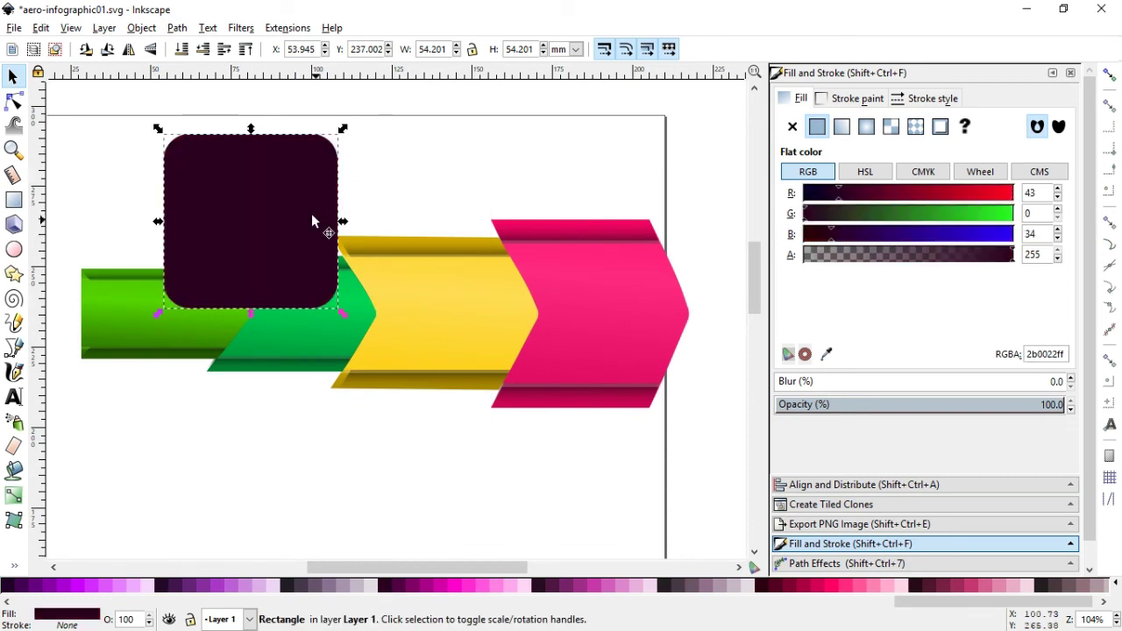
{"action": "left_click_drag", "start_coordinate": [308, 220], "coordinate": [294, 235]}
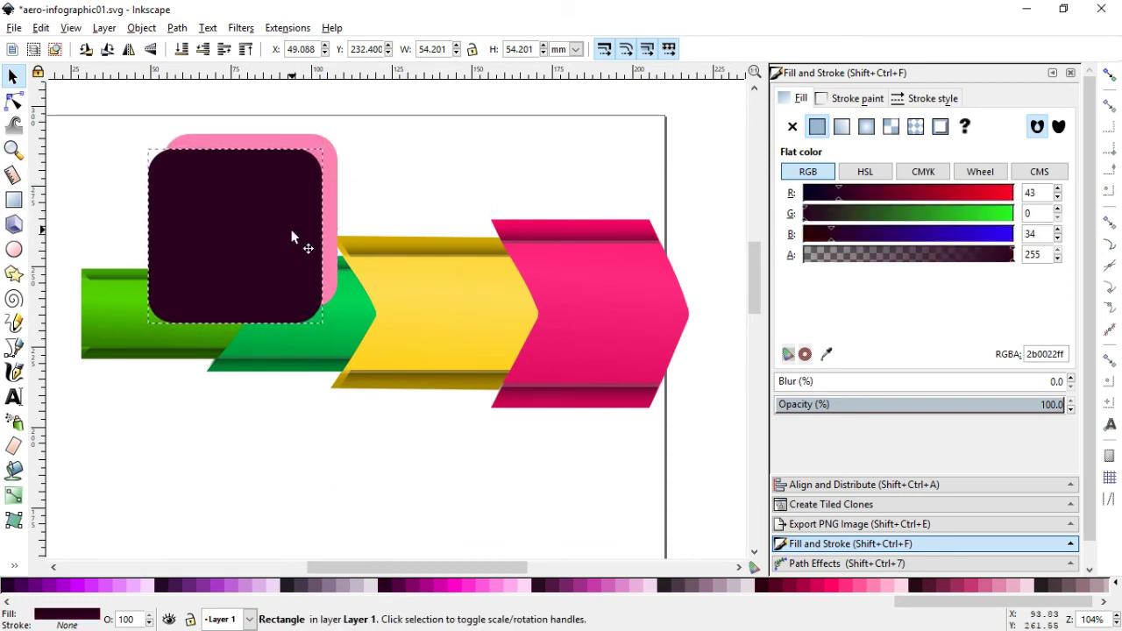
{"action": "left_click_drag", "start_coordinate": [294, 231], "coordinate": [289, 231]}
{"action": "left_click", "coordinate": [13, 103]}
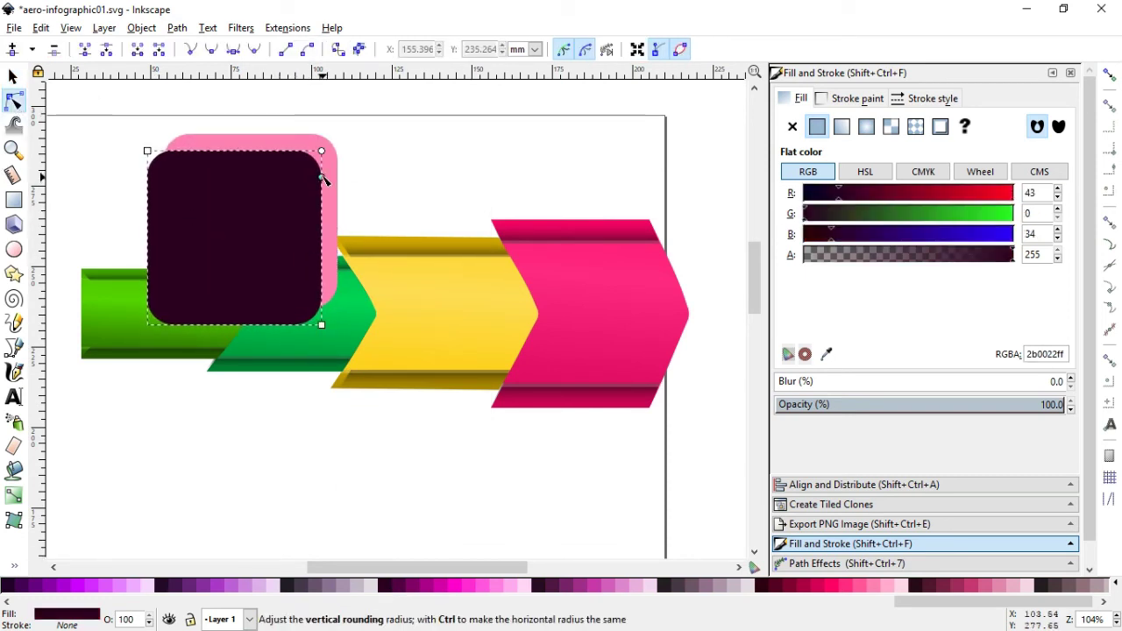
Nudge the dark square into place and subtract it from the pink square with Difference
{"action": "left_click", "coordinate": [13, 77]}
{"action": "left_click_drag", "start_coordinate": [274, 193], "coordinate": [275, 202]}
{"action": "left_click", "coordinate": [347, 188]}
{"action": "left_click", "coordinate": [290, 201]}
{"action": "key", "text": "Up"}
{"action": "key", "text": "Up"}
{"action": "left_click", "coordinate": [383, 185]}
{"action": "left_click", "coordinate": [329, 181], "text": "shift"}
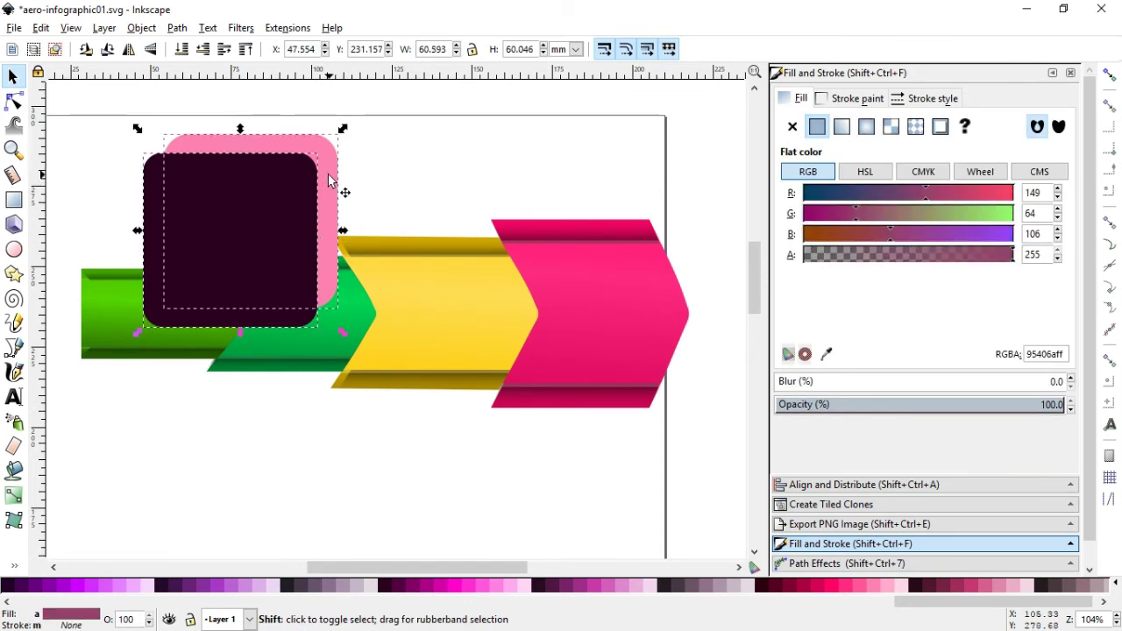
{"action": "left_click", "coordinate": [178, 28]}
{"action": "left_click", "coordinate": [208, 153]}
{"action": "left_click", "coordinate": [438, 145]}
Draw two dark rectangles, top-left and over the green chevron, and union them
{"action": "left_click", "coordinate": [13, 200]}
{"action": "mouse_move", "coordinate": [138, 114]}
{"action": "left_mouse_down"}
{"action": "mouse_move", "coordinate": [206, 168]}
{"action": "mouse_move", "coordinate": [212, 188]}
{"action": "left_mouse_up"}
{"action": "left_click_drag", "start_coordinate": [284, 278], "coordinate": [362, 331]}
{"action": "left_click", "coordinate": [13, 76]}
{"action": "left_click_drag", "start_coordinate": [323, 272], "coordinate": [325, 261]}
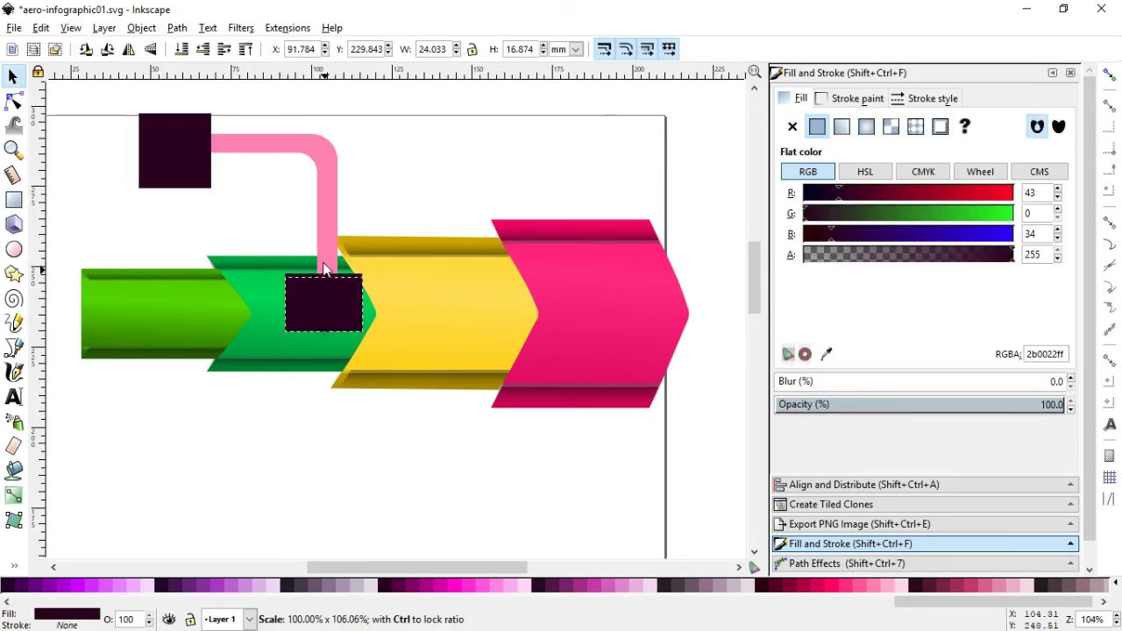
{"action": "left_click", "coordinate": [174, 151], "text": "shift"}
{"action": "left_click", "coordinate": [177, 28]}
{"action": "left_click", "coordinate": [309, 134]}
Subtract the merged dark shape from the pink, leaving a bent pink strip
{"action": "left_click", "coordinate": [310, 154], "text": "shift"}
{"action": "left_click", "coordinate": [177, 28]}
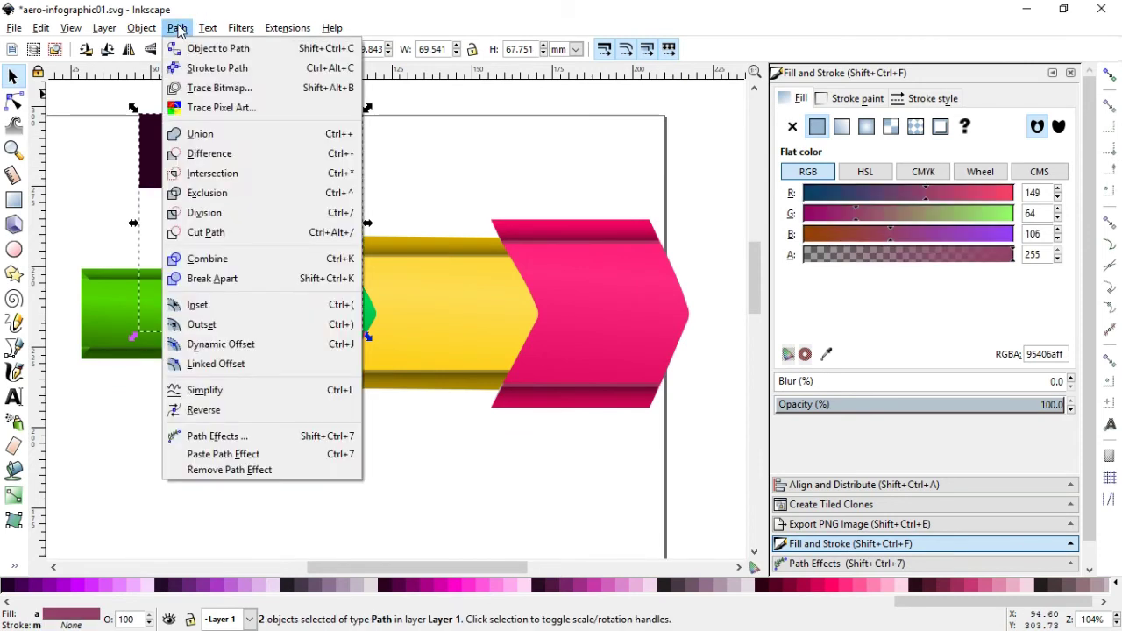
{"action": "left_click", "coordinate": [202, 152]}
{"action": "left_click", "coordinate": [464, 140]}
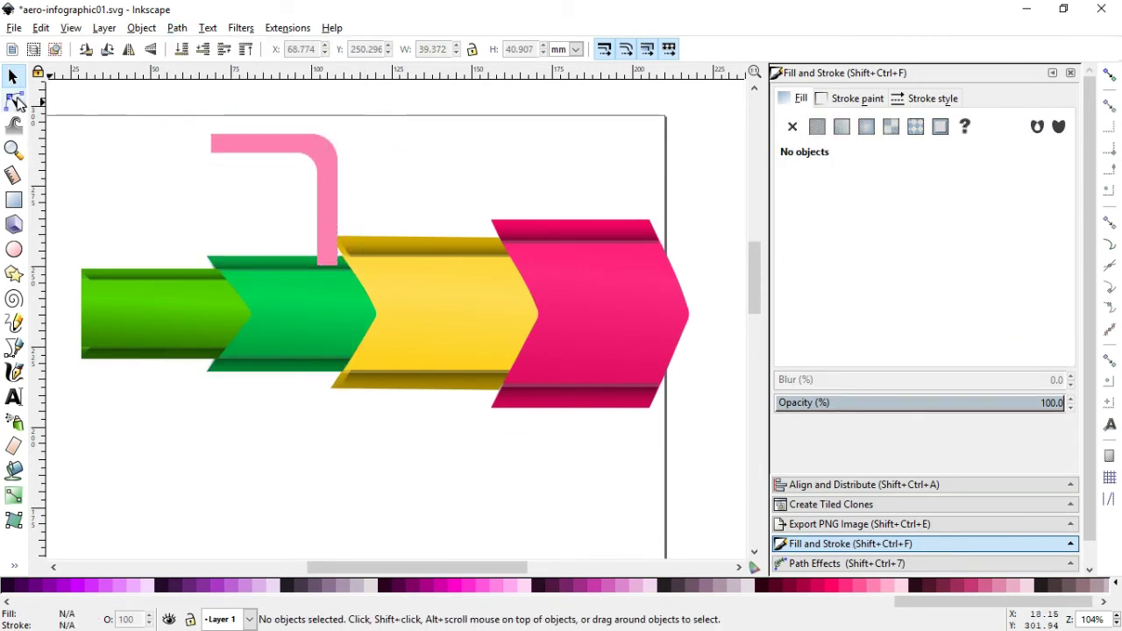
{"action": "left_click", "coordinate": [13, 102]}
{"action": "left_click", "coordinate": [220, 151]}
Tweak the pink strip's nodes and rotate it into a chevron point on the green bar
{"action": "left_click_drag", "start_coordinate": [211, 146], "coordinate": [211, 152]}
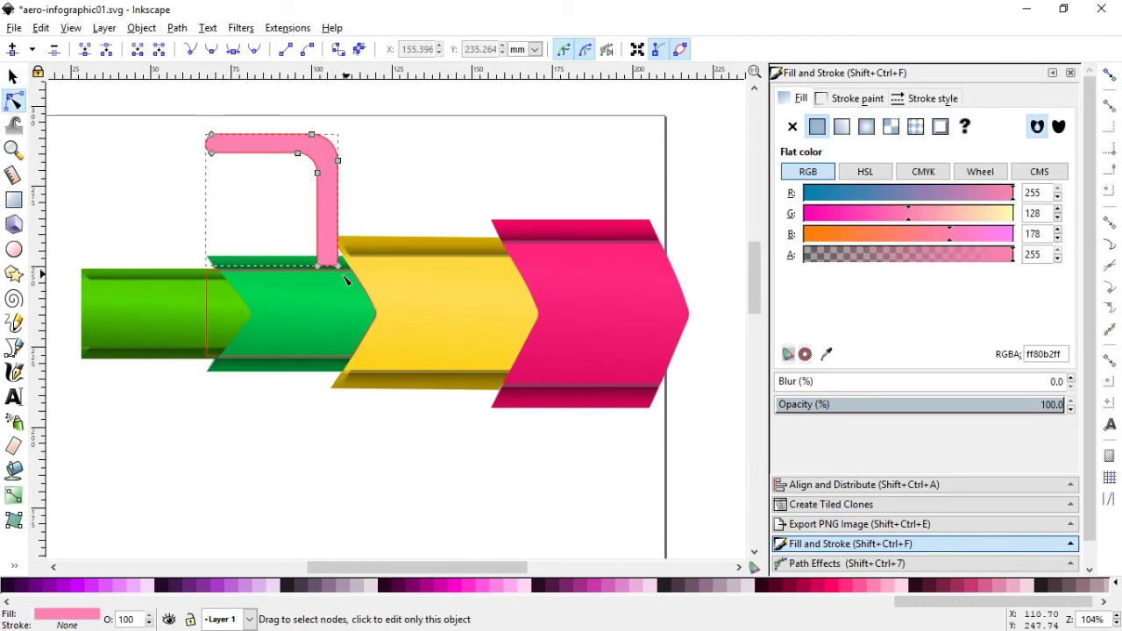
{"action": "left_click_drag", "start_coordinate": [336, 278], "coordinate": [331, 274]}
{"action": "left_click", "coordinate": [13, 76]}
{"action": "left_click", "coordinate": [398, 143]}
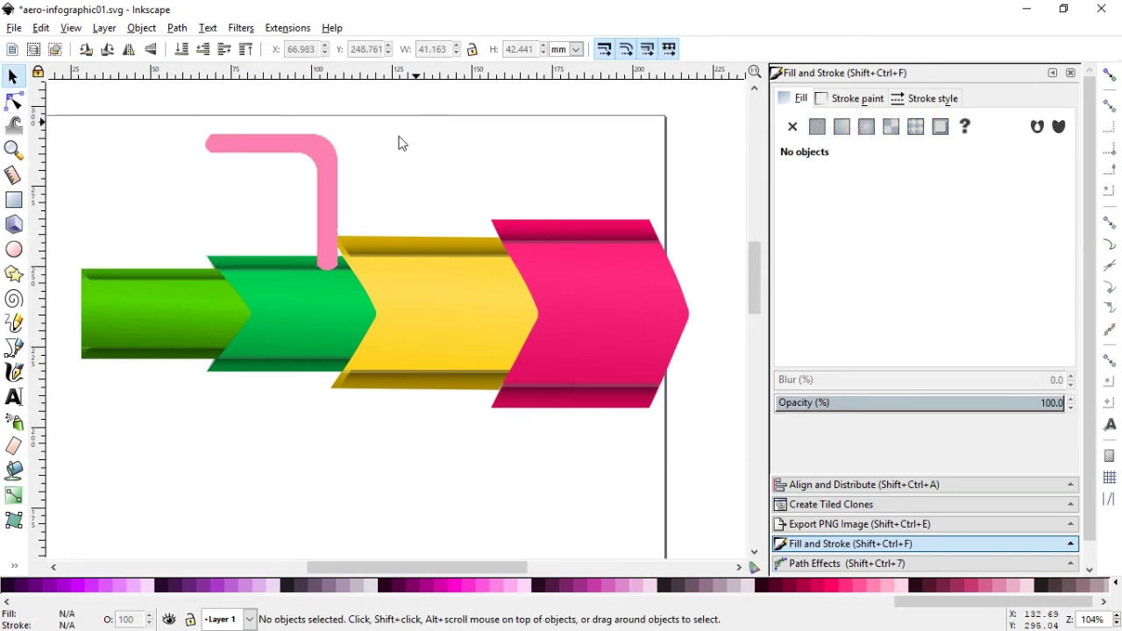
{"action": "left_click", "coordinate": [322, 162]}
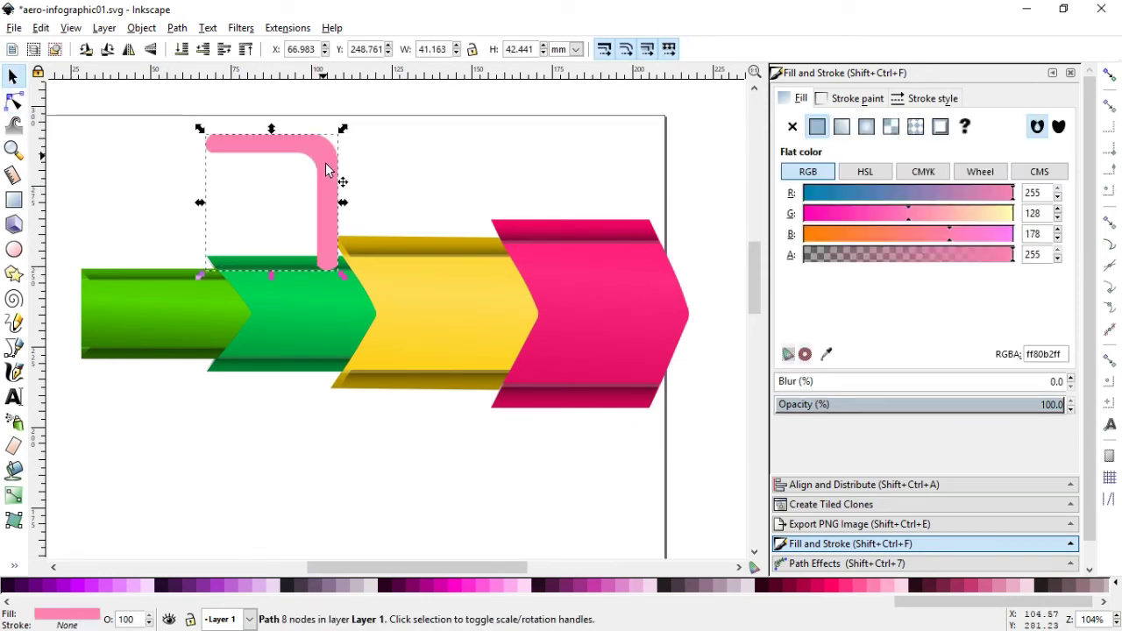
{"action": "left_click", "coordinate": [333, 154]}
{"action": "mouse_move", "coordinate": [343, 129]}
{"action": "left_mouse_down"}
{"action": "mouse_move", "coordinate": [351, 196]}
{"action": "mouse_move", "coordinate": [256, 308]}
{"action": "left_mouse_up"}
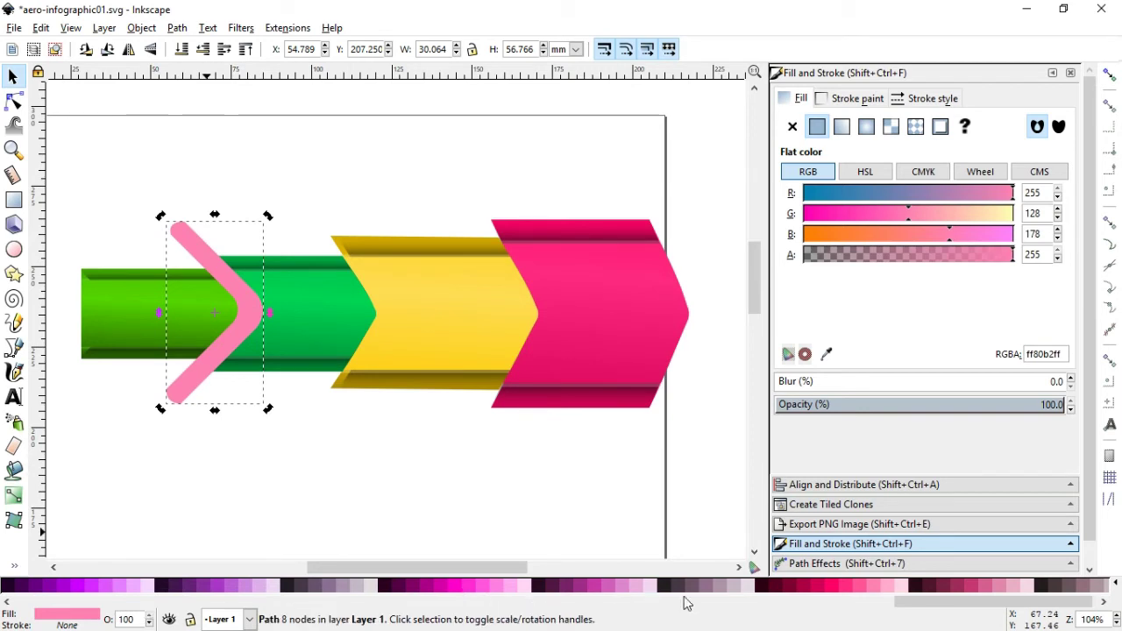
Fill the chevron solid black and zoom in on it
{"action": "left_click_drag", "start_coordinate": [912, 602], "coordinate": [63, 601]}
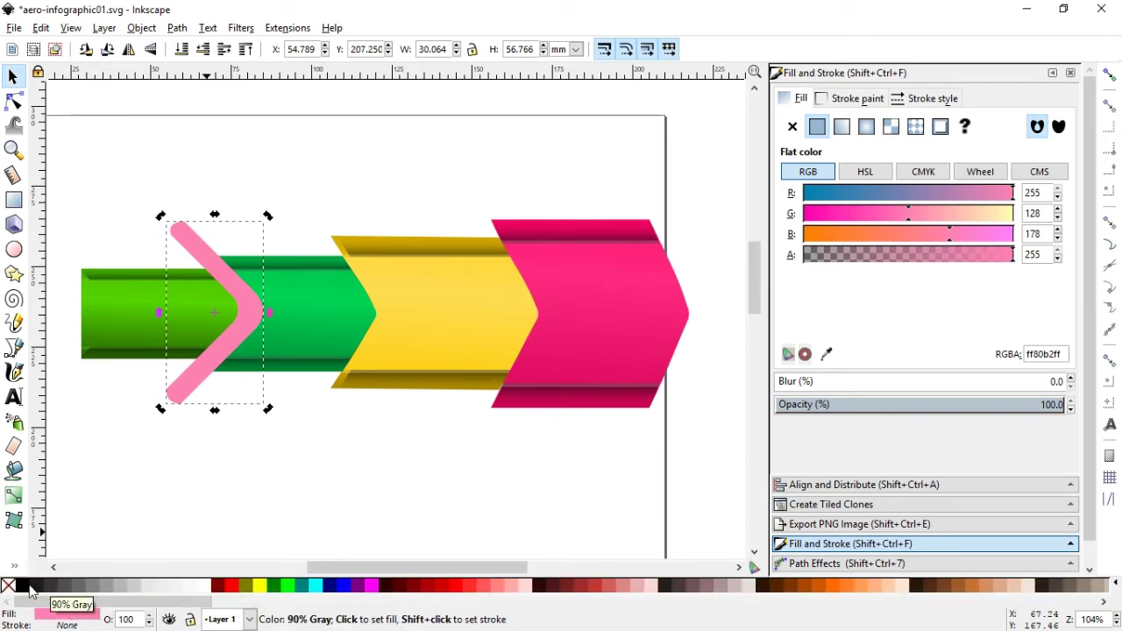
{"action": "left_click", "coordinate": [26, 586]}
{"action": "key", "text": "z"}
{"action": "left_click_drag", "start_coordinate": [123, 173], "coordinate": [352, 428]}
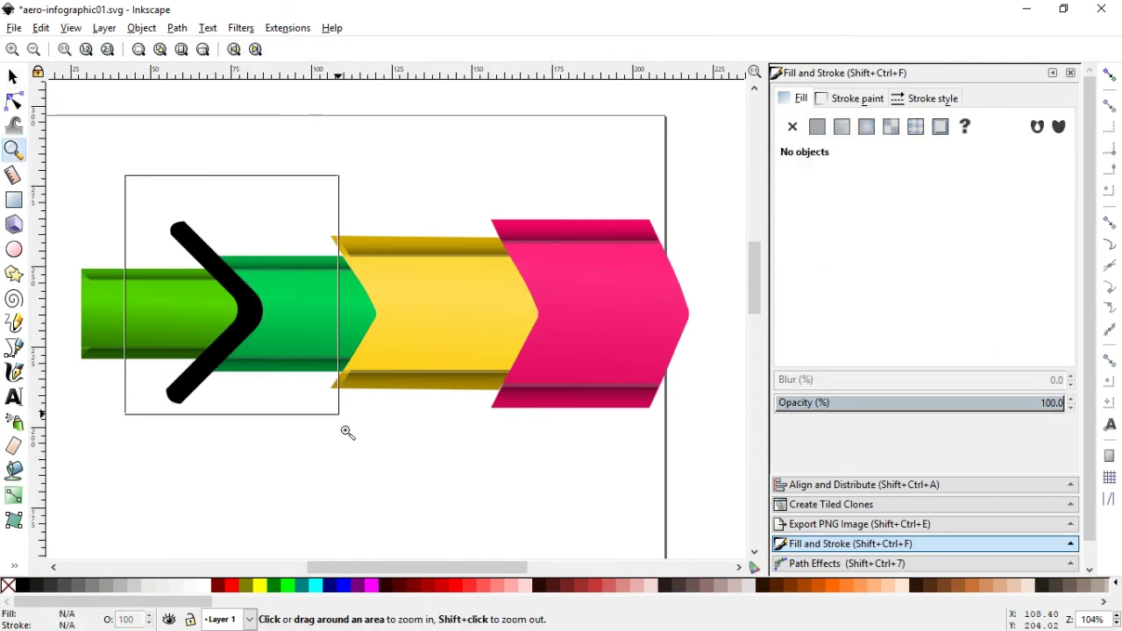
Drag the black chevron's top tip node to reshape it
{"action": "key", "text": "n"}
{"action": "left_click", "coordinate": [307, 193]}
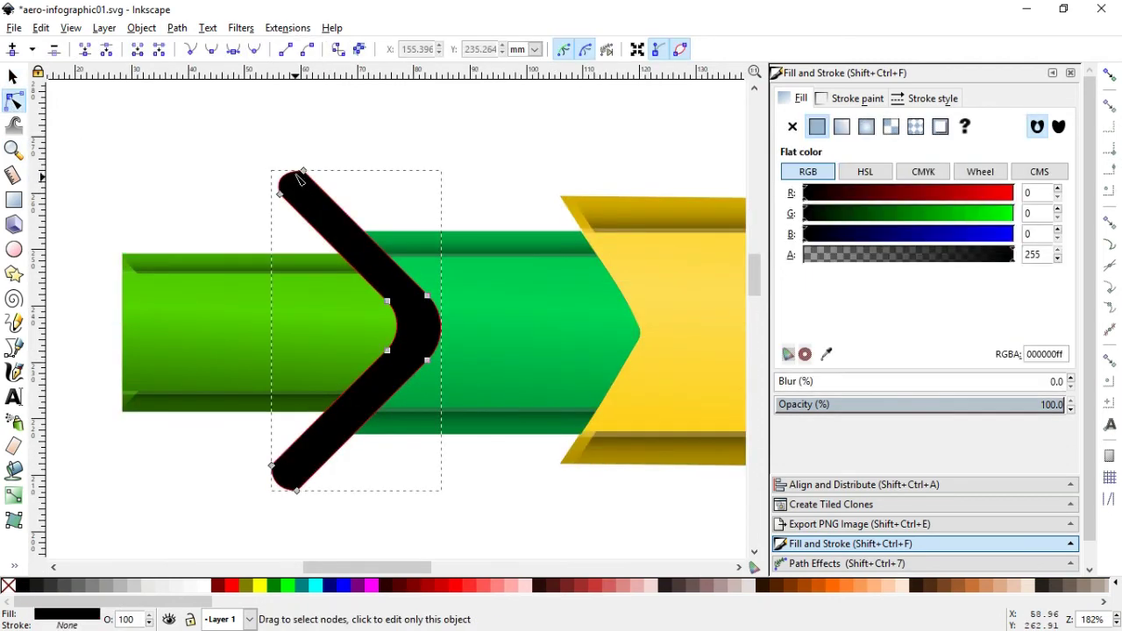
{"action": "left_click_drag", "start_coordinate": [289, 175], "coordinate": [287, 168]}
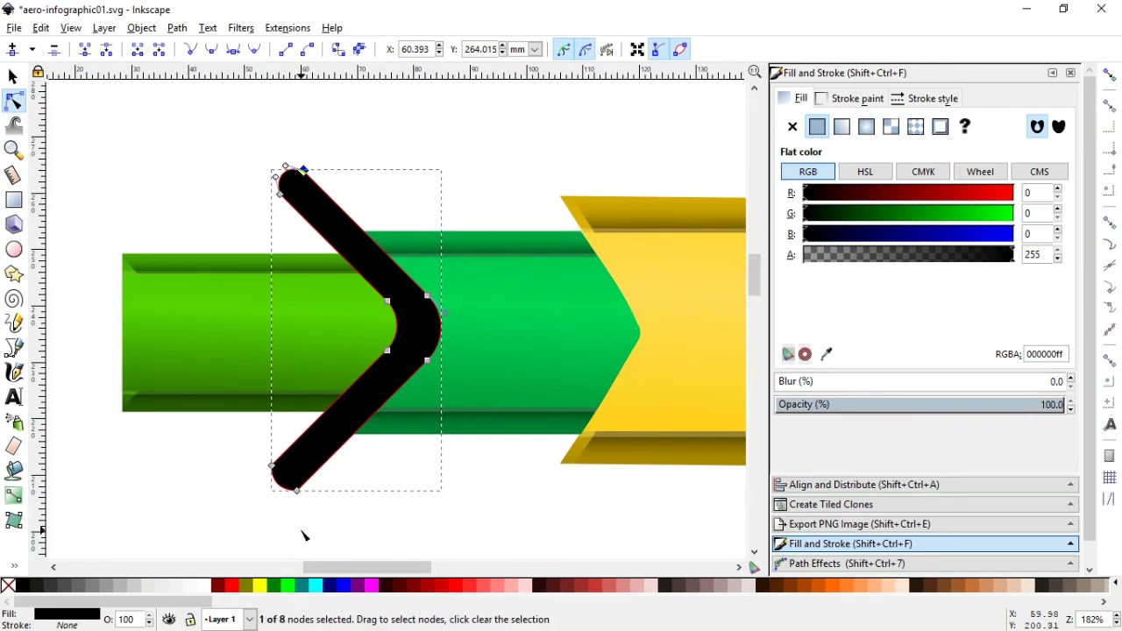
{"action": "left_click", "coordinate": [14, 76]}
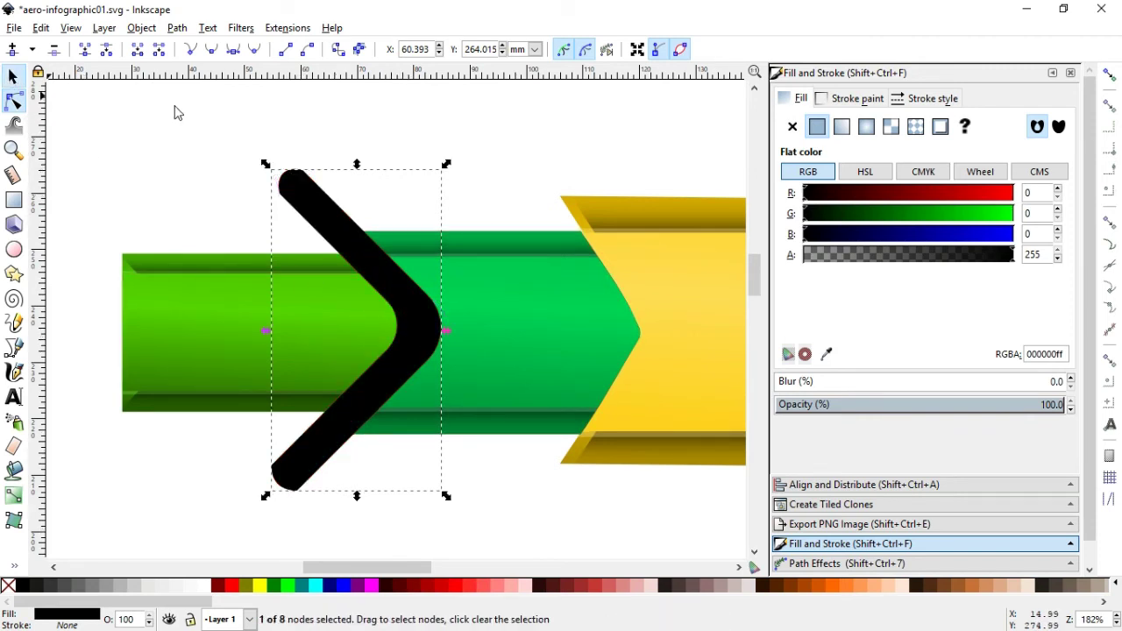
{"action": "key", "text": "Escape"}
Duplicate the black chevron from its context menu
{"action": "left_click", "coordinate": [350, 228]}
{"action": "right_click", "coordinate": [350, 228]}
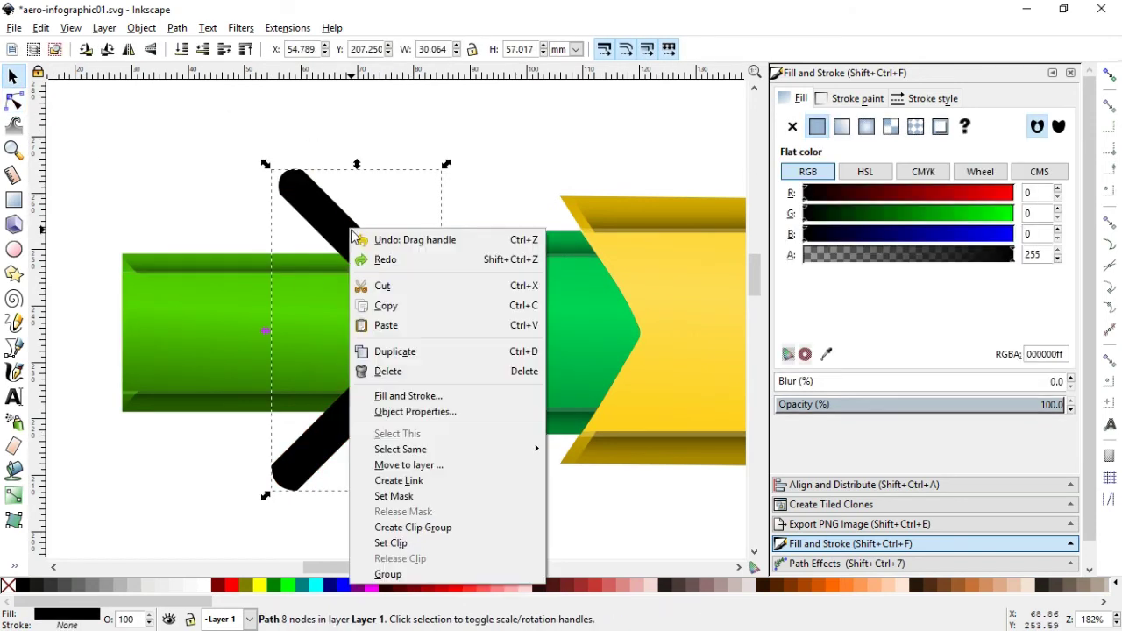
{"action": "left_click", "coordinate": [418, 352]}
{"action": "left_click", "coordinate": [850, 98]}
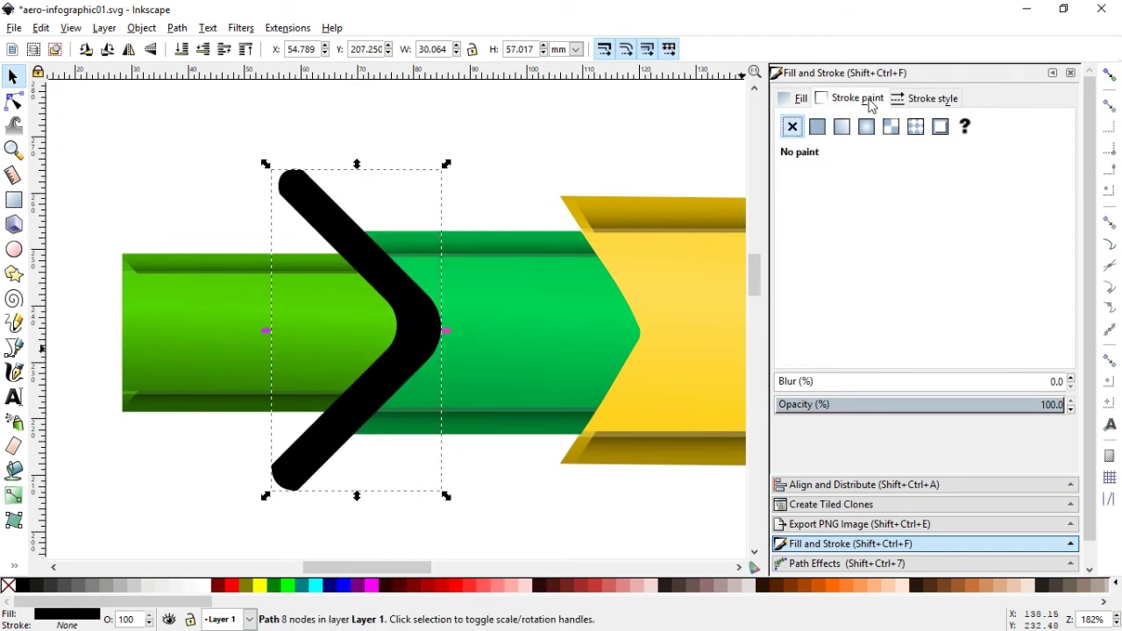
Give the duplicate a flat pink ff2a7f stroke and convert it with Stroke to Path
{"action": "left_click", "coordinate": [817, 129]}
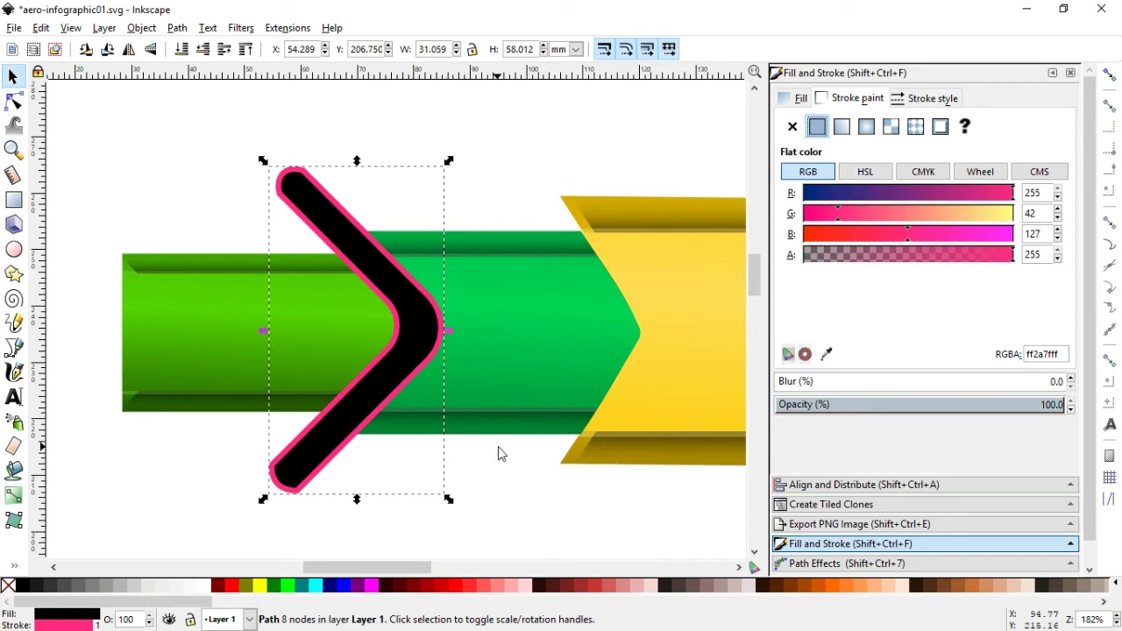
{"action": "left_click", "coordinate": [178, 28]}
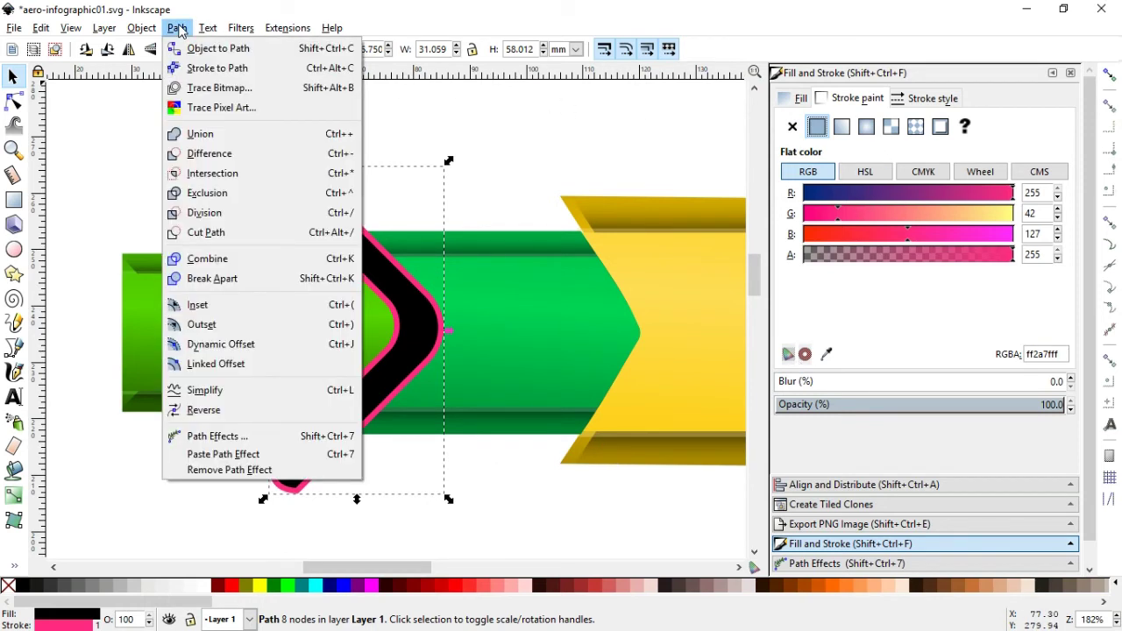
{"action": "left_click", "coordinate": [203, 70]}
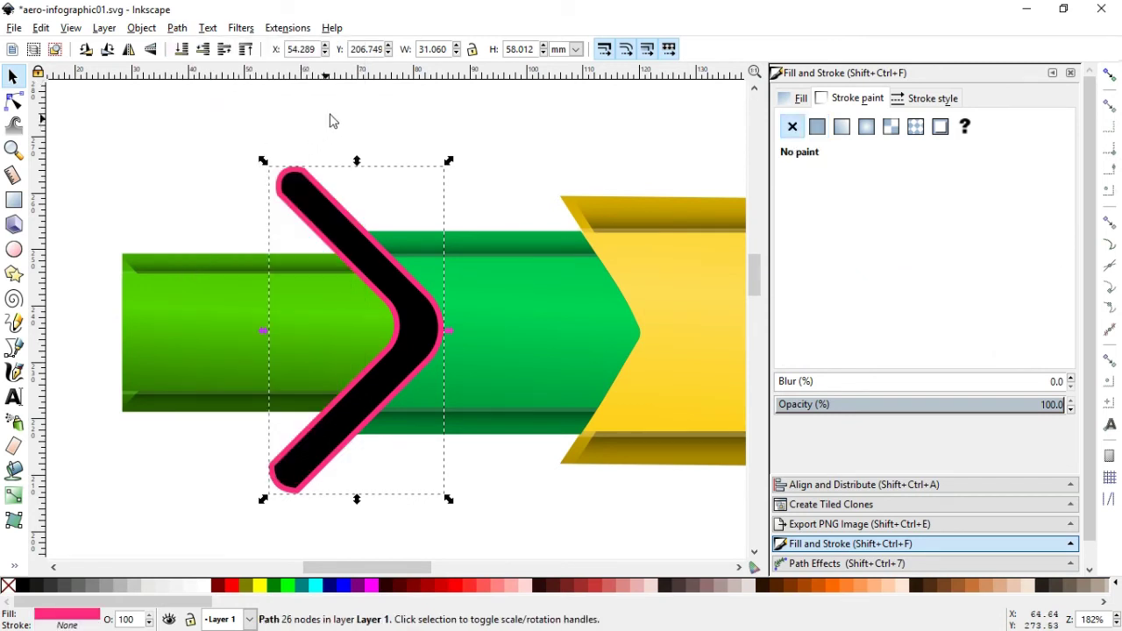
{"action": "left_click", "coordinate": [334, 229]}
Raise the black chevron above the pink outline and give it a diagonal light-grey-to-white linear gradient
{"action": "key", "text": "Home"}
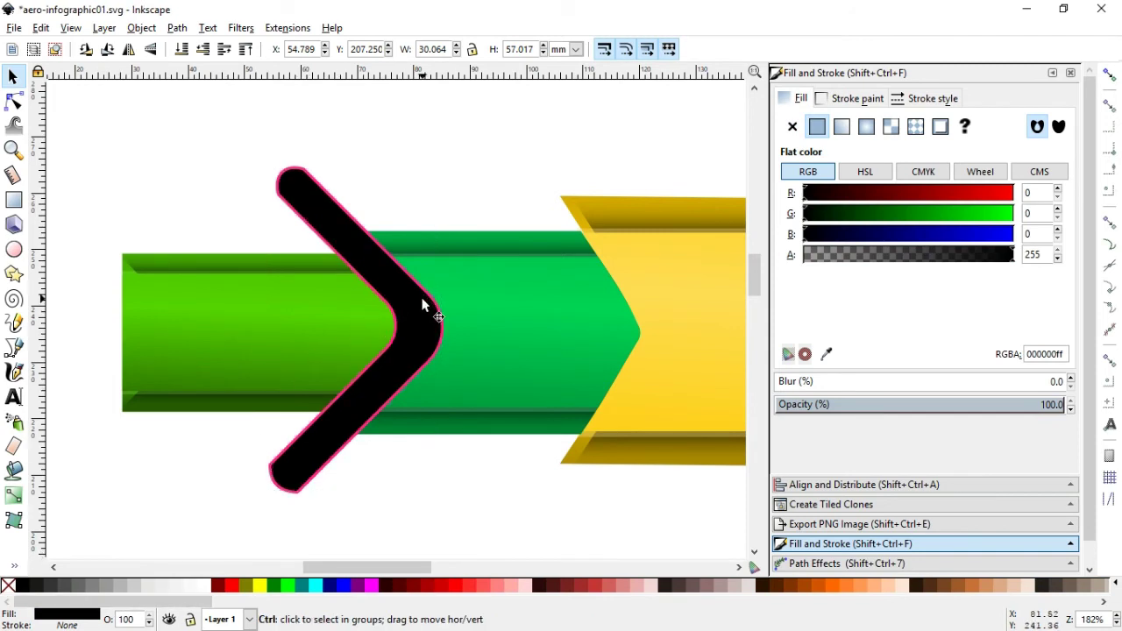
{"action": "left_click", "coordinate": [854, 98]}
{"action": "left_click", "coordinate": [798, 98]}
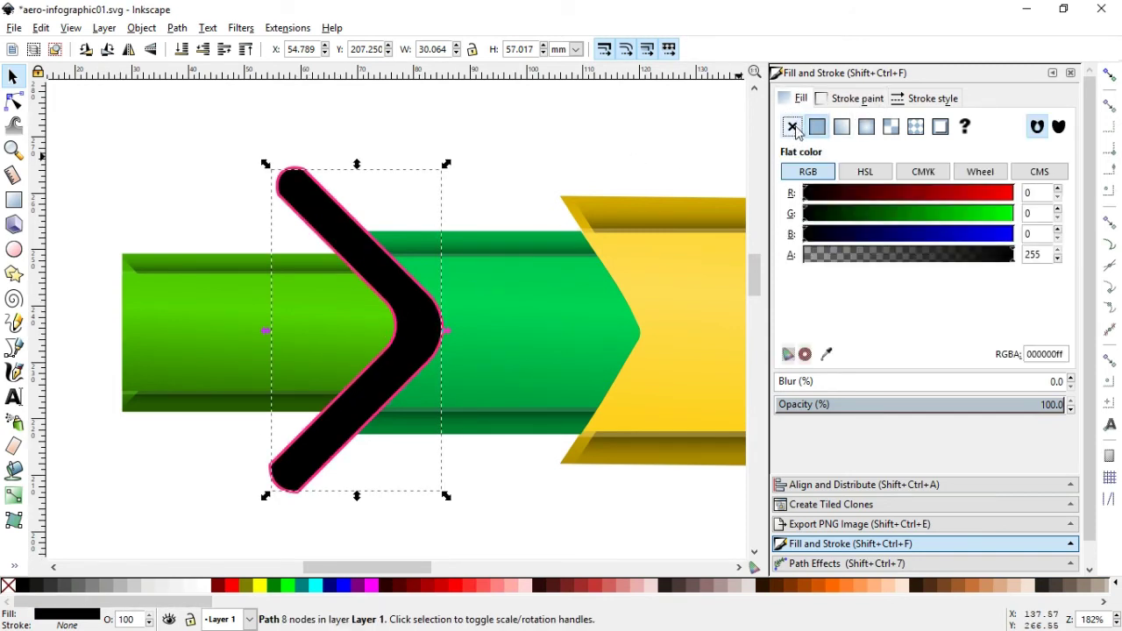
{"action": "left_click", "coordinate": [841, 127]}
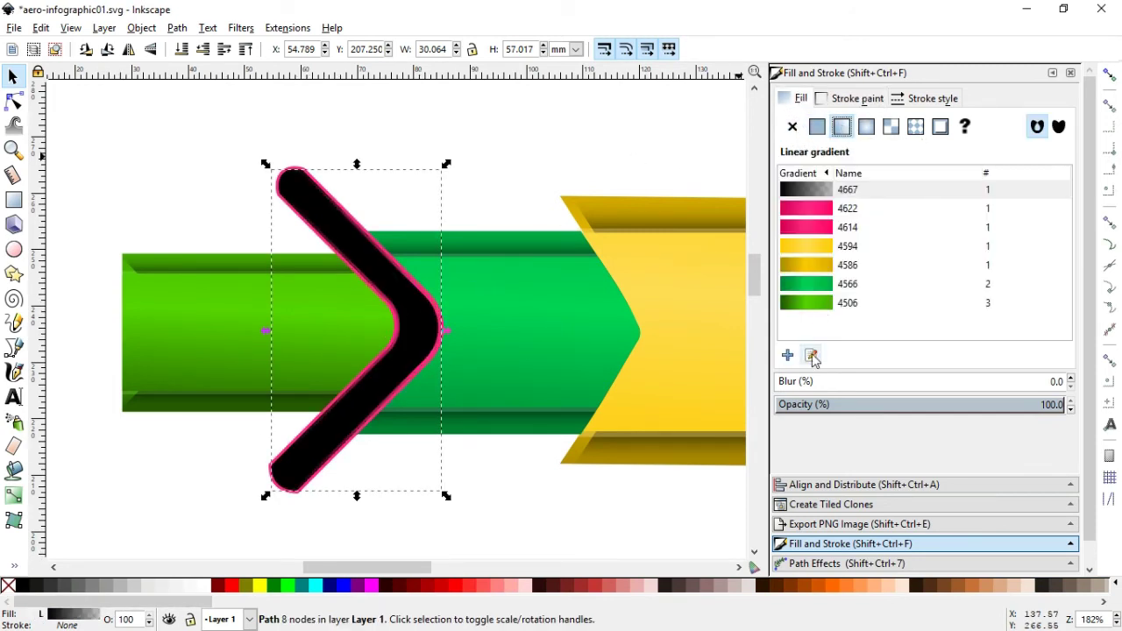
{"action": "key", "text": "g"}
{"action": "left_click_drag", "start_coordinate": [306, 453], "coordinate": [304, 453]}
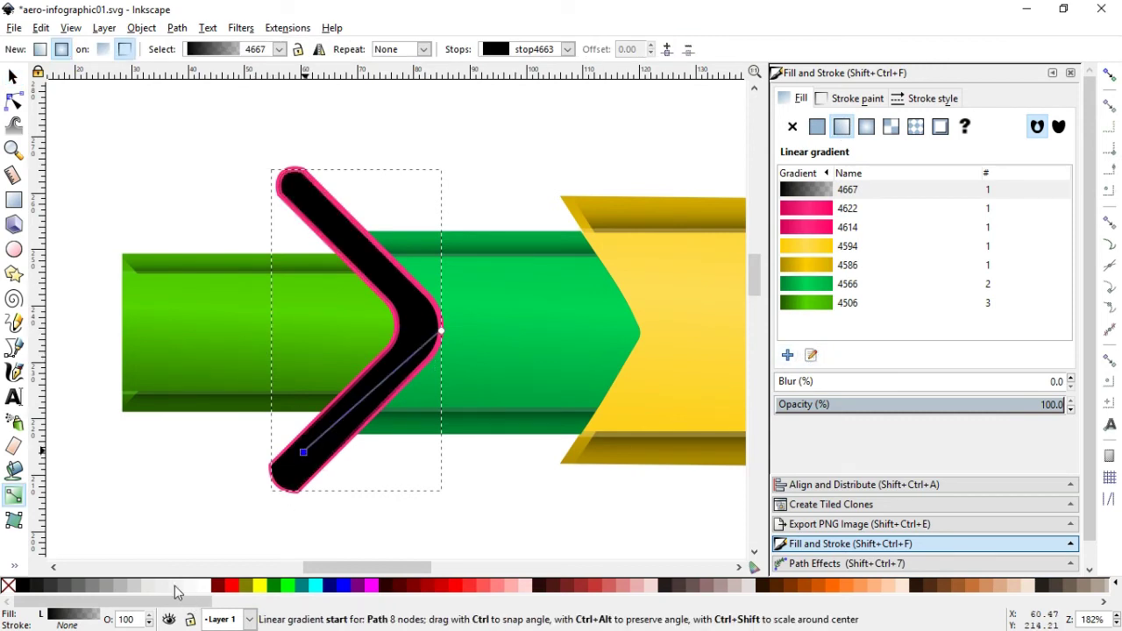
{"action": "left_click", "coordinate": [140, 586]}
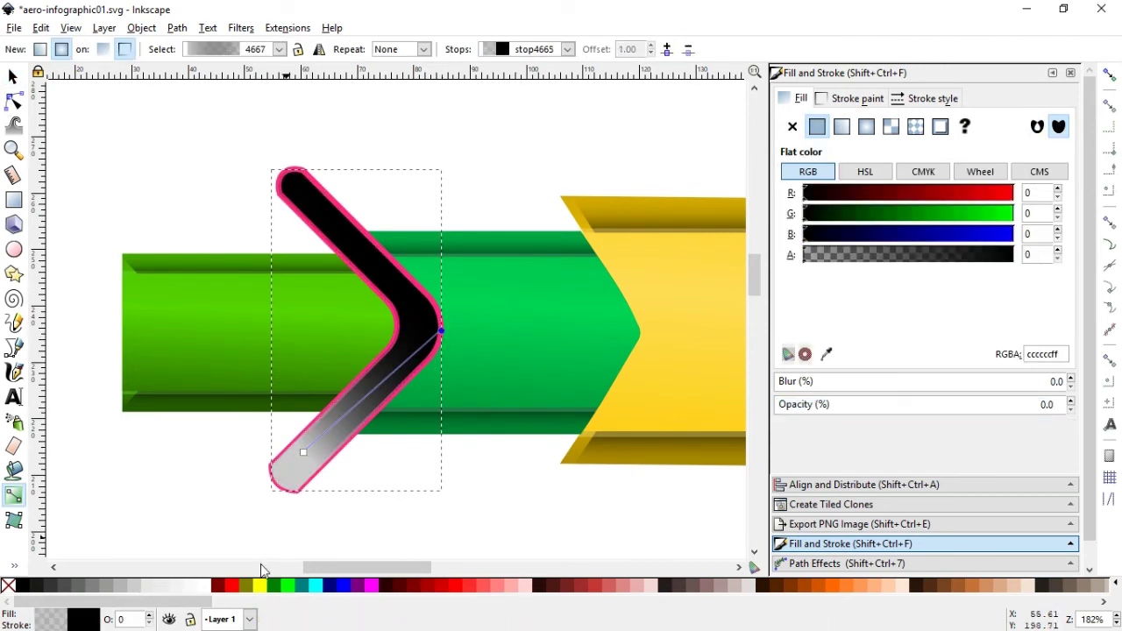
{"action": "left_click", "coordinate": [205, 586]}
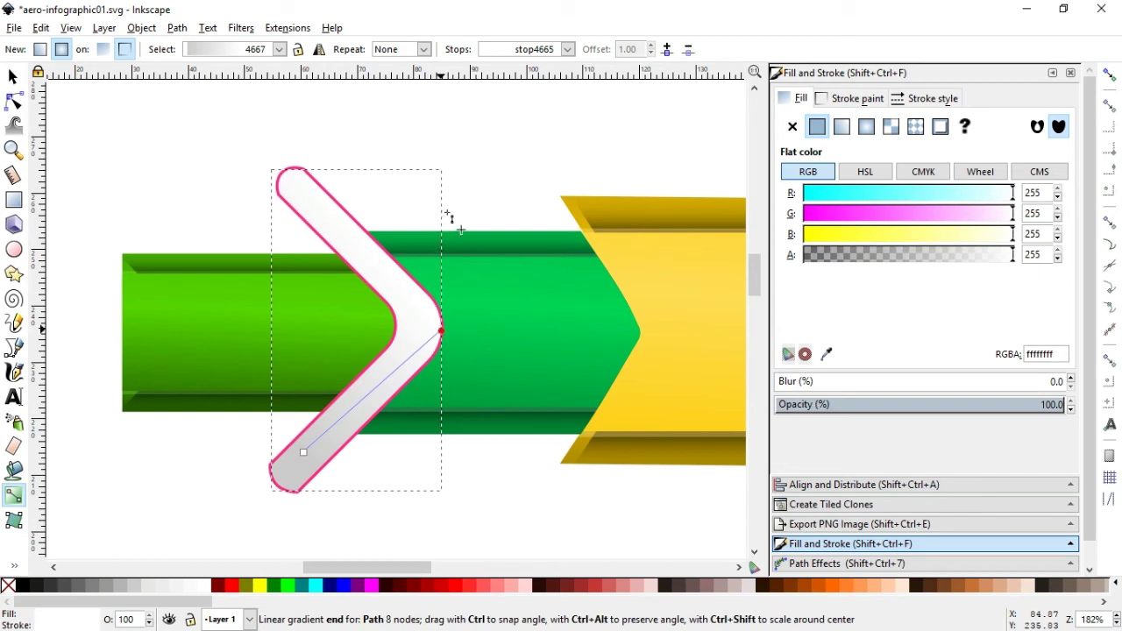
{"action": "left_click_drag", "start_coordinate": [441, 330], "coordinate": [444, 221]}
Deselect the chevron and zoom in on its top tip
{"action": "left_click", "coordinate": [13, 76]}
{"action": "left_click", "coordinate": [143, 115]}
{"action": "left_click", "coordinate": [13, 149]}
{"action": "left_click_drag", "start_coordinate": [226, 149], "coordinate": [380, 253]}
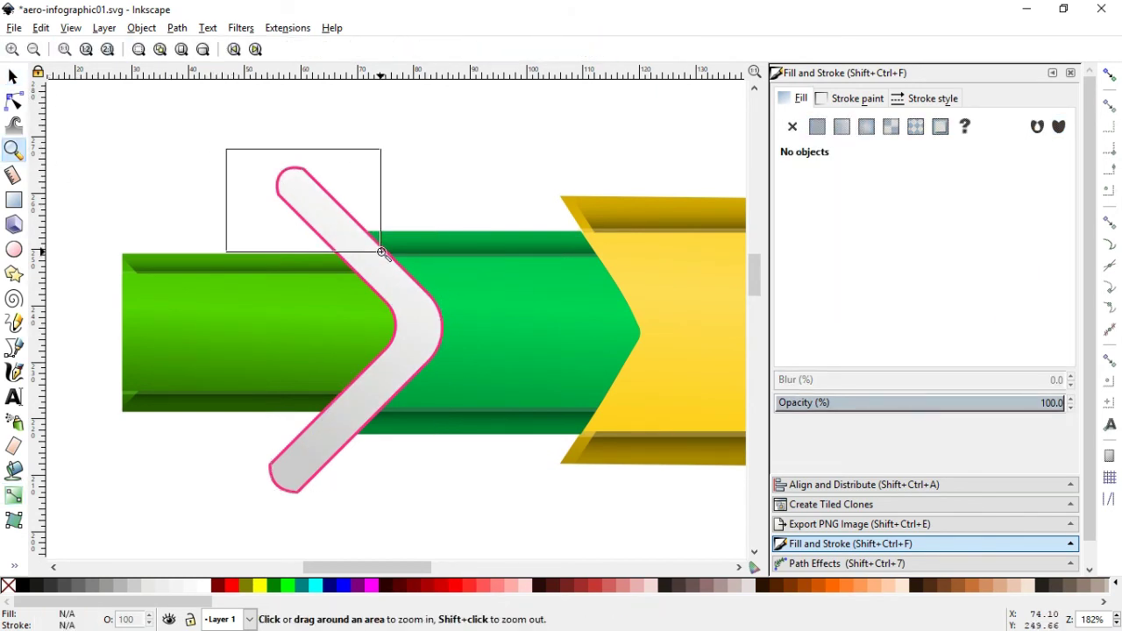
Select the pink outline path and fill it white
{"action": "key", "text": "s"}
{"action": "left_click", "coordinate": [345, 186]}
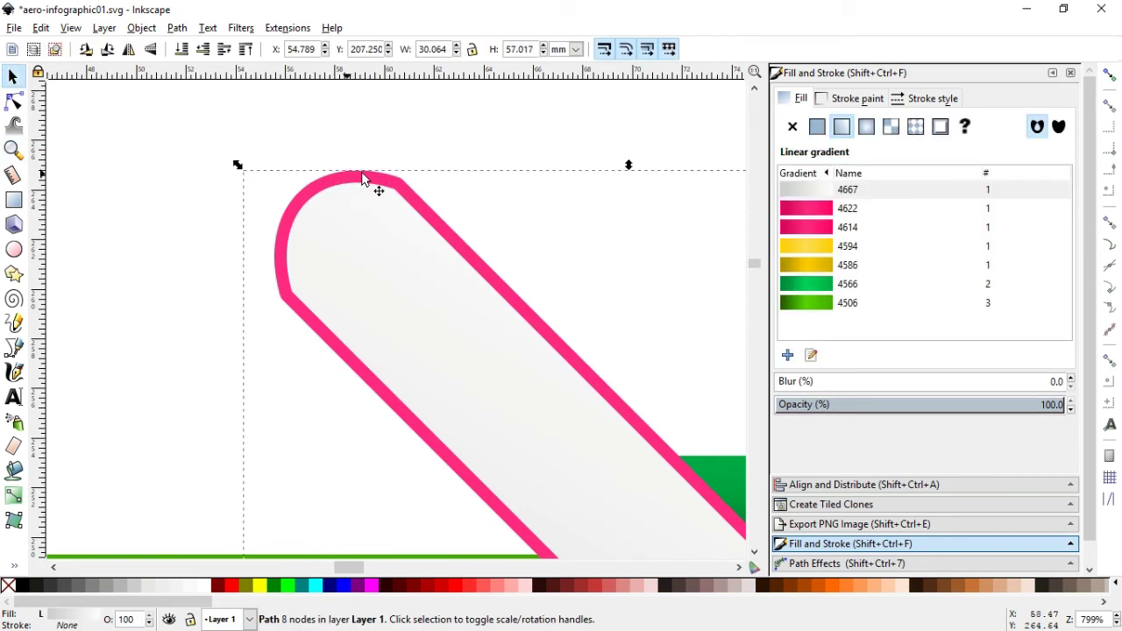
{"action": "left_click", "coordinate": [377, 251], "text": "shift"}
{"action": "left_click", "coordinate": [387, 188], "text": "shift"}
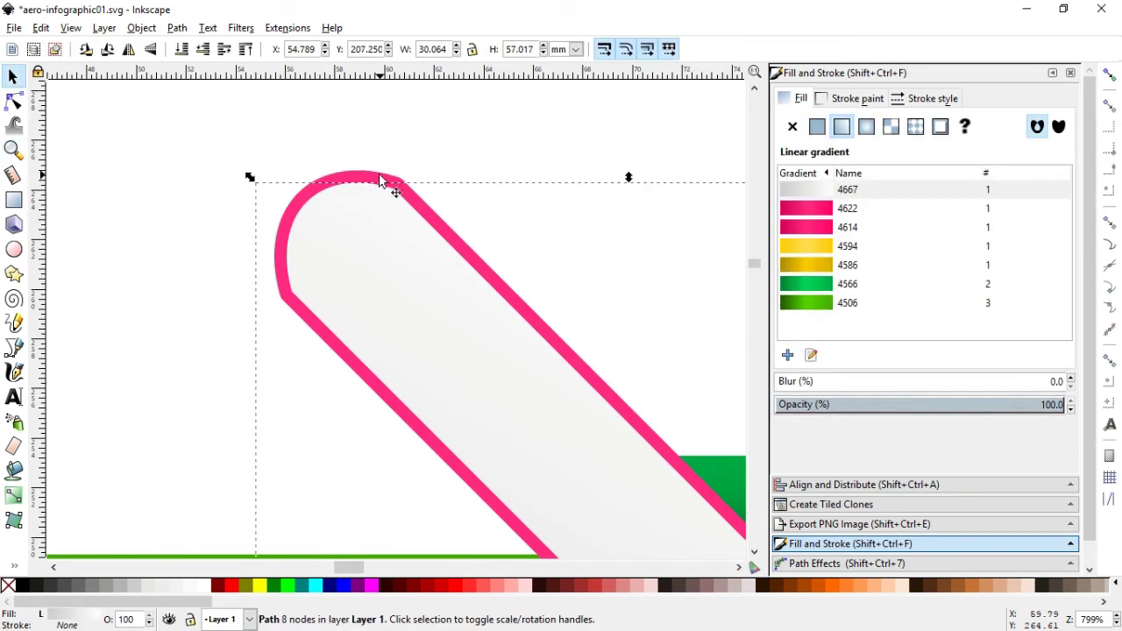
{"action": "left_click", "coordinate": [380, 179]}
{"action": "left_click", "coordinate": [207, 586]}
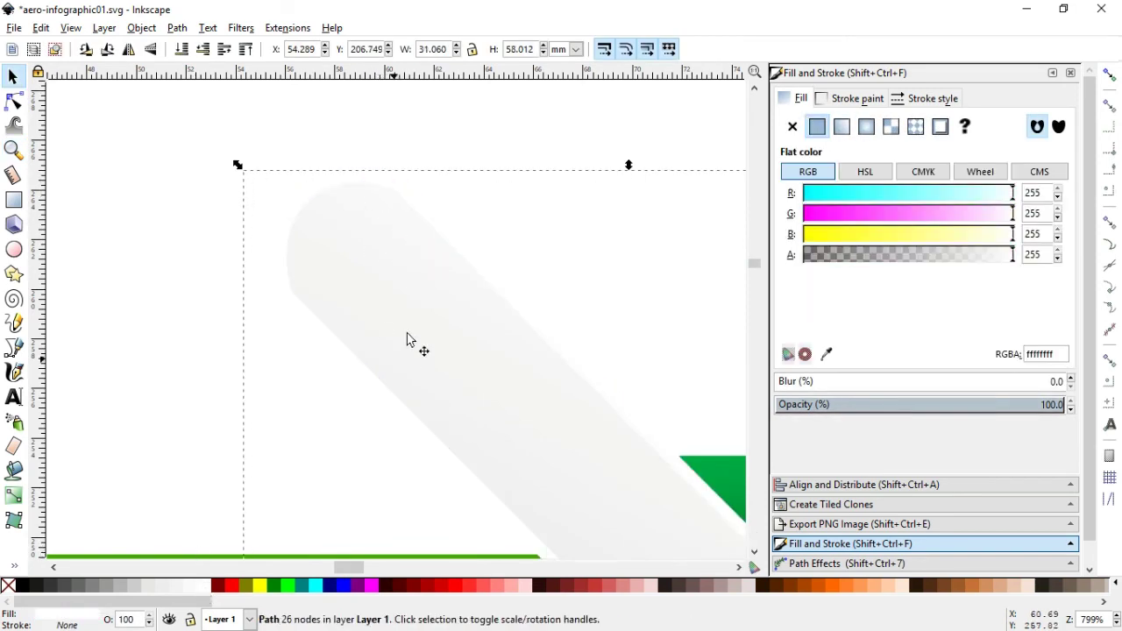
Group the white outline with the gradient chevron and nudge the group up and left
{"action": "left_click", "coordinate": [397, 279], "text": "shift"}
{"action": "left_click", "coordinate": [141, 28]}
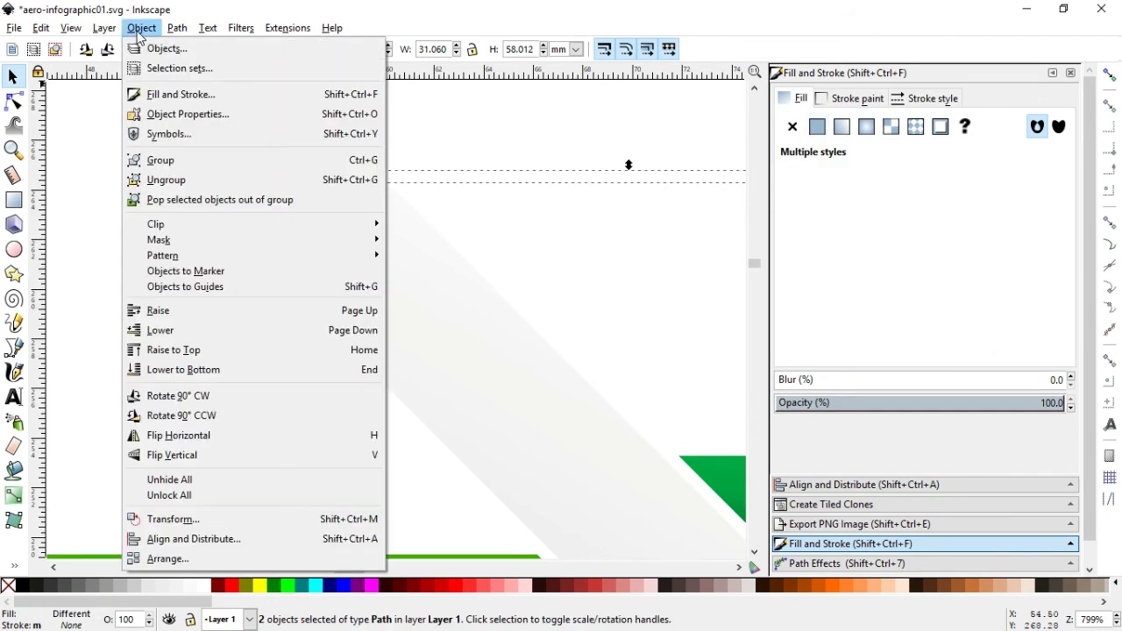
{"action": "left_click", "coordinate": [160, 167]}
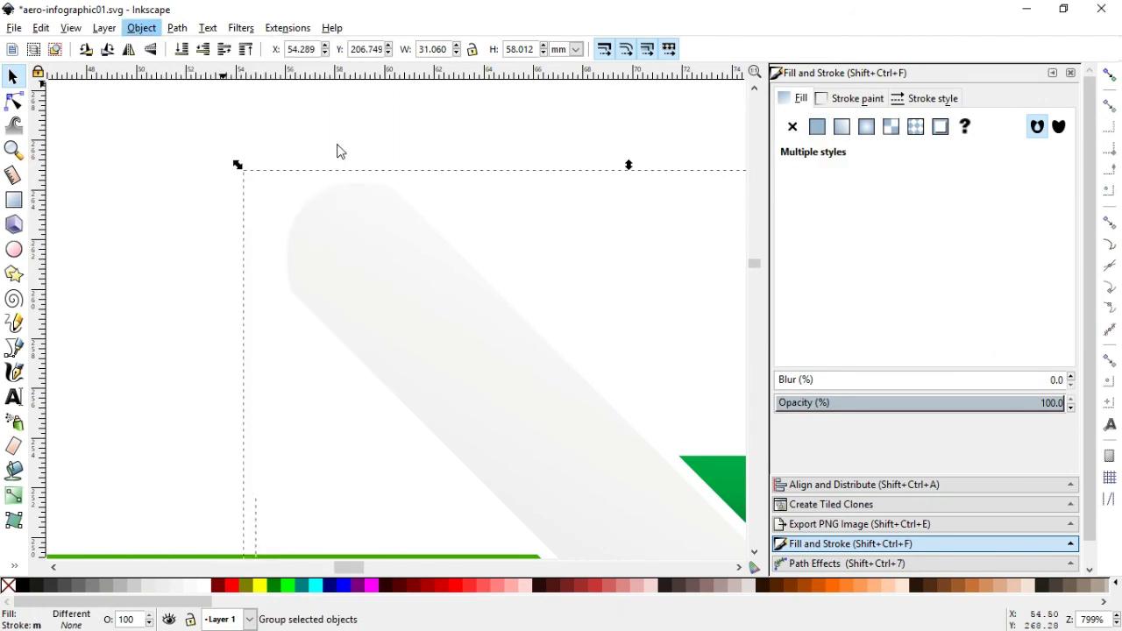
{"action": "key", "text": "Up"}
{"action": "key", "text": "Left"}
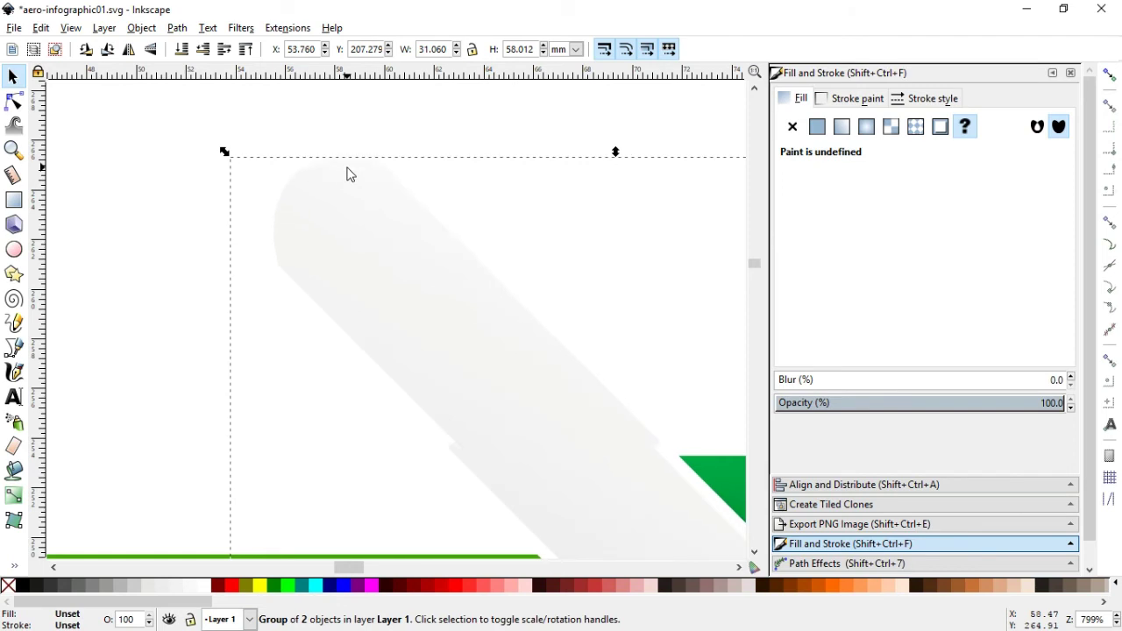
{"action": "key", "text": "Up"}
{"action": "key", "text": "Up"}
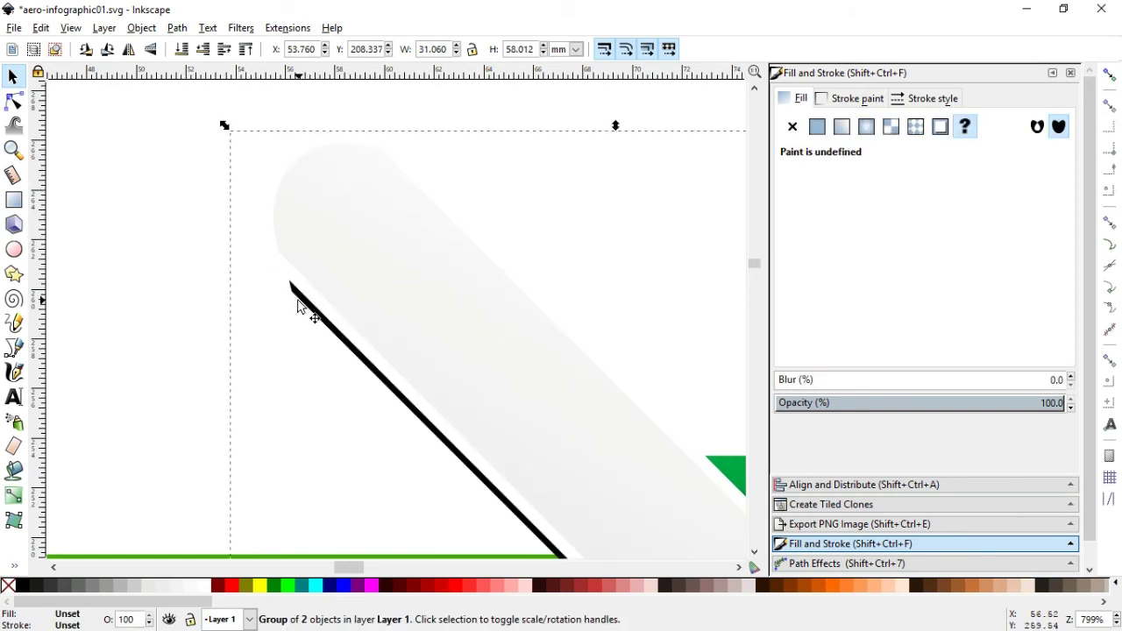
Shift the white chevron group up-right so the black chevron shows beneath as a shadow
{"action": "left_click", "coordinate": [292, 303]}
{"action": "left_click", "coordinate": [151, 306]}
{"action": "left_click_drag", "start_coordinate": [325, 263], "coordinate": [371, 243]}
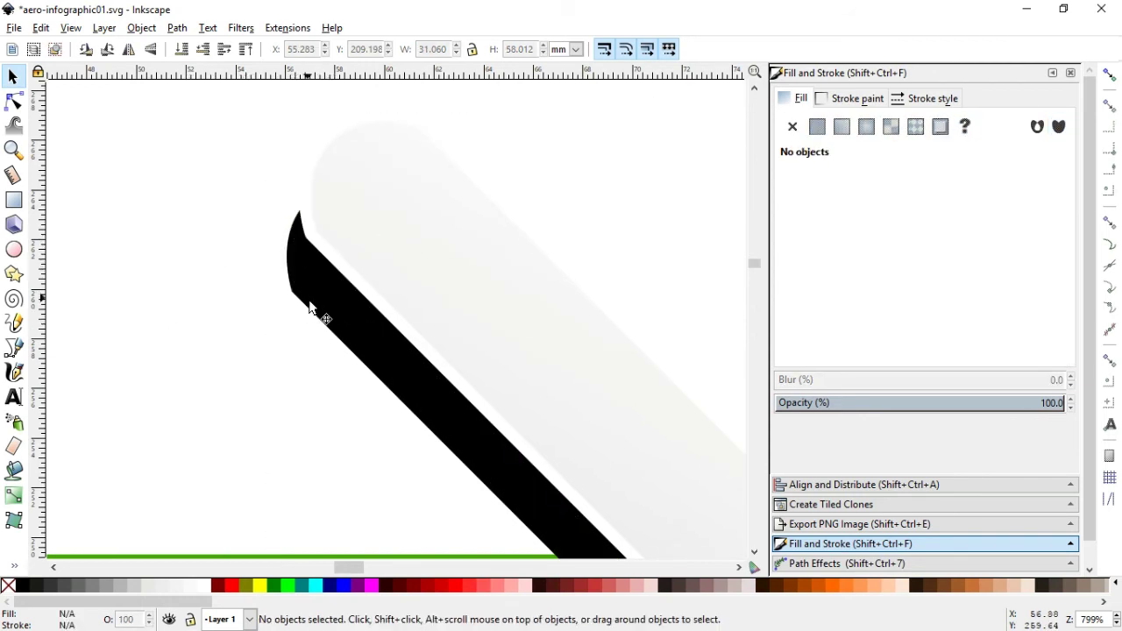
{"action": "left_click", "coordinate": [301, 307]}
{"action": "key", "text": "minus"}
{"action": "key", "text": "minus"}
{"action": "key", "text": "minus"}
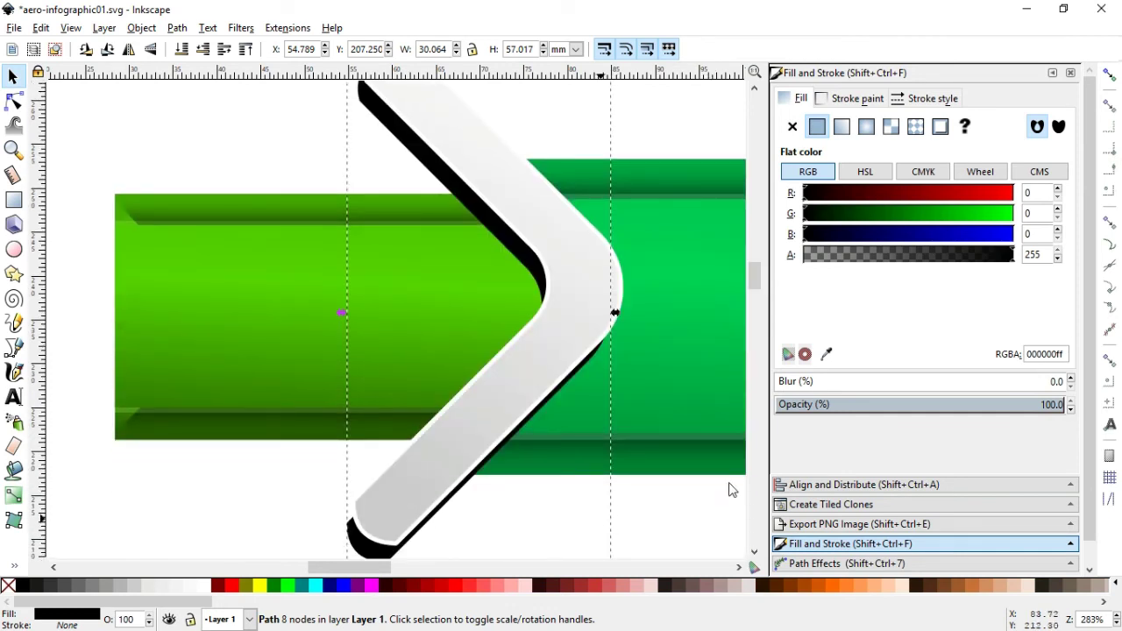
Blur the black shadow chevron, set its opacity to 88.9, and nudge the white chevron down
{"action": "left_click_drag", "start_coordinate": [793, 383], "coordinate": [799, 382]}
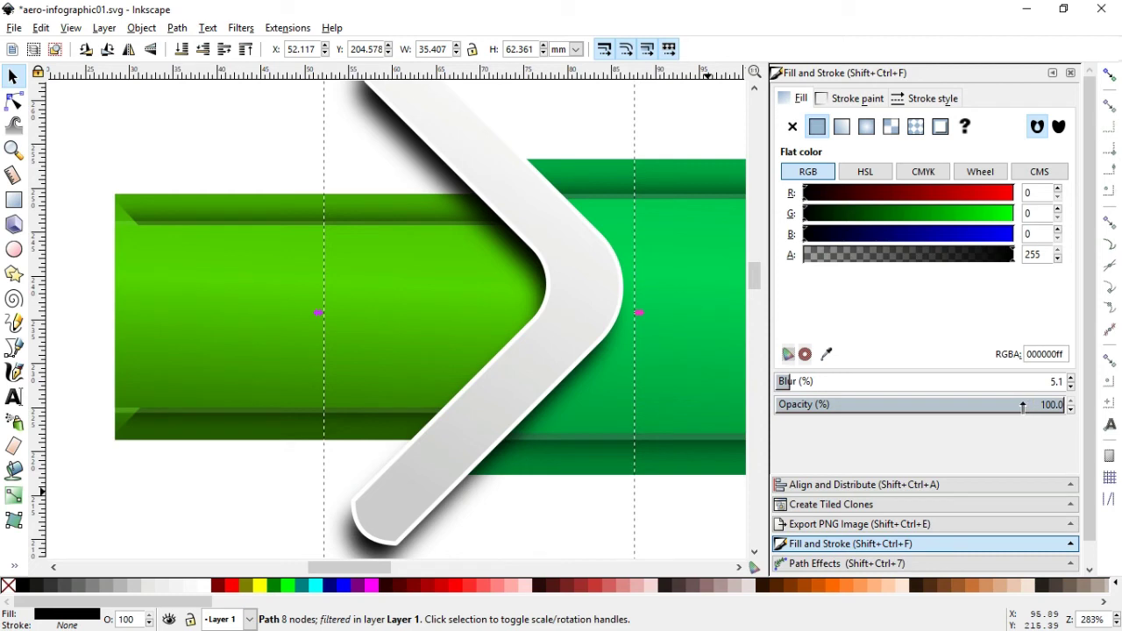
{"action": "left_click", "coordinate": [1022, 406]}
{"action": "key", "text": "Escape"}
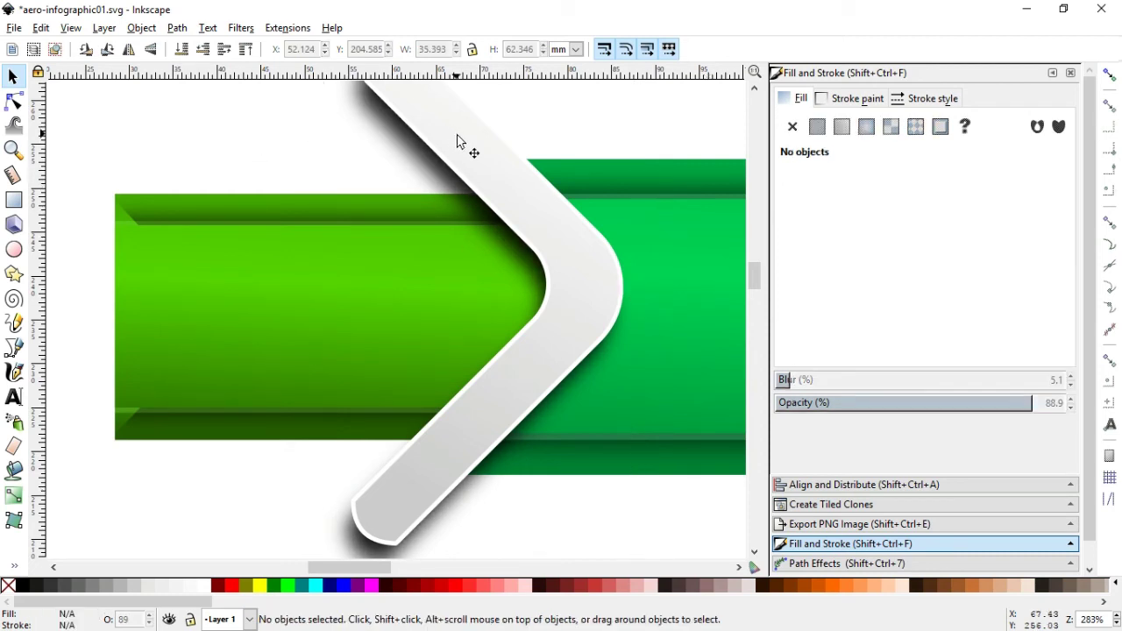
{"action": "left_click", "coordinate": [482, 181]}
{"action": "left_click_drag", "start_coordinate": [481, 195], "coordinate": [480, 204]}
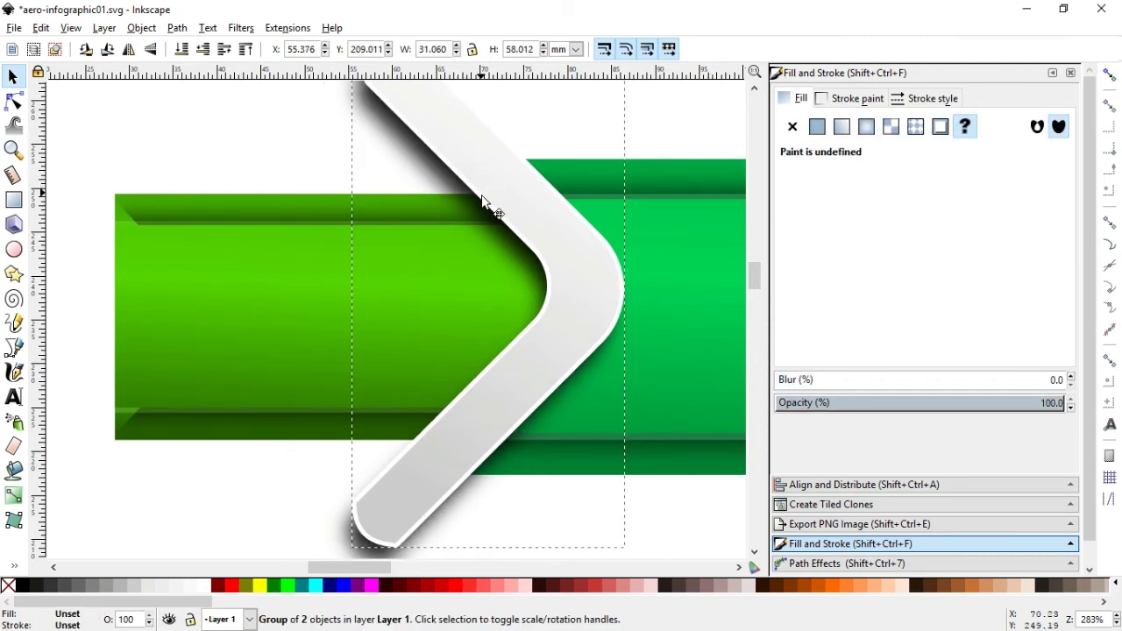
{"action": "key", "text": "Escape"}
Rubber-band select the white chevron with its shadow and group them
{"action": "key", "text": "minus"}
{"action": "key", "text": "minus"}
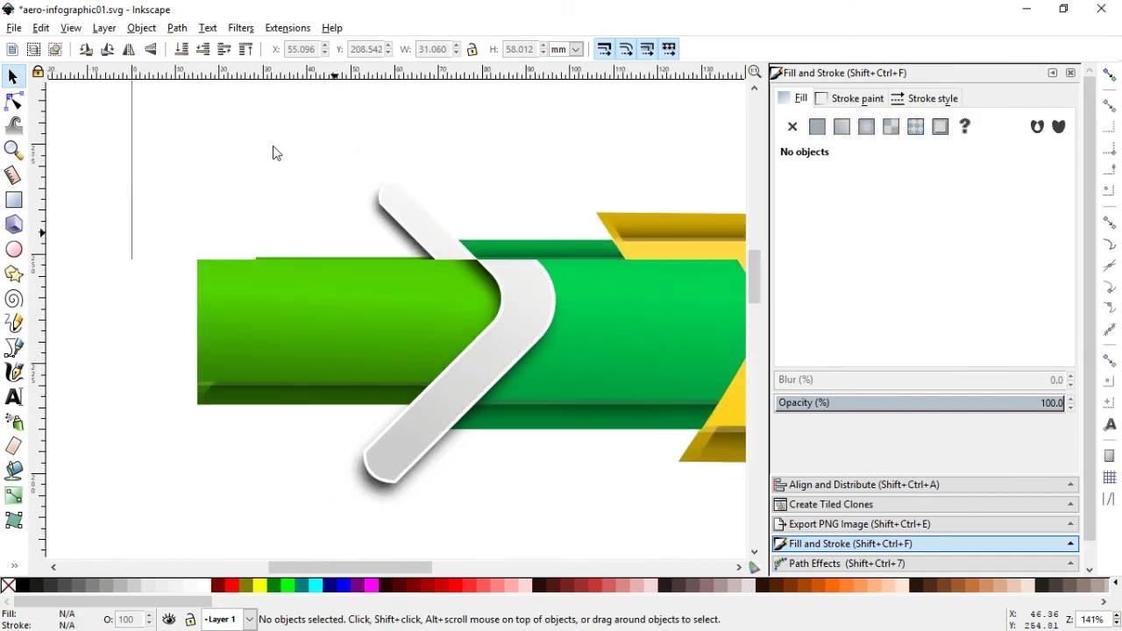
{"action": "left_click_drag", "start_coordinate": [287, 119], "coordinate": [552, 501]}
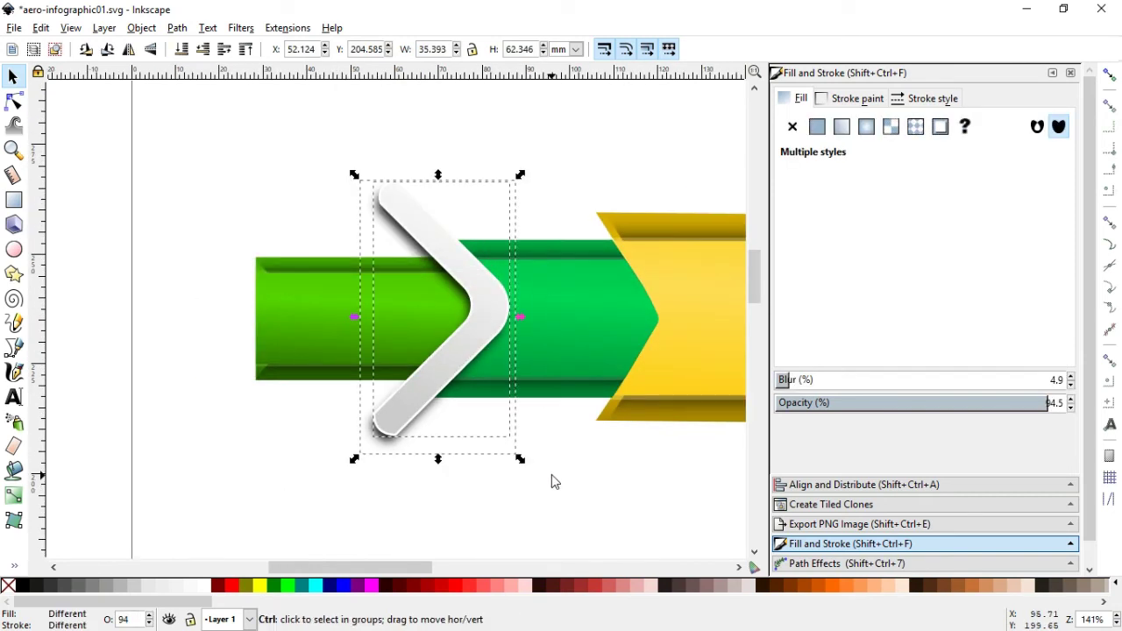
{"action": "key", "text": "ctrl+g"}
{"action": "left_click_drag", "start_coordinate": [386, 568], "coordinate": [440, 570]}
Duplicate the chevron group and place stretched copies at the yellow and pink section joins
{"action": "key", "text": "ctrl+d"}
{"action": "left_click_drag", "start_coordinate": [264, 309], "coordinate": [432, 308]}
{"action": "left_click_drag", "start_coordinate": [380, 460], "coordinate": [392, 488]}
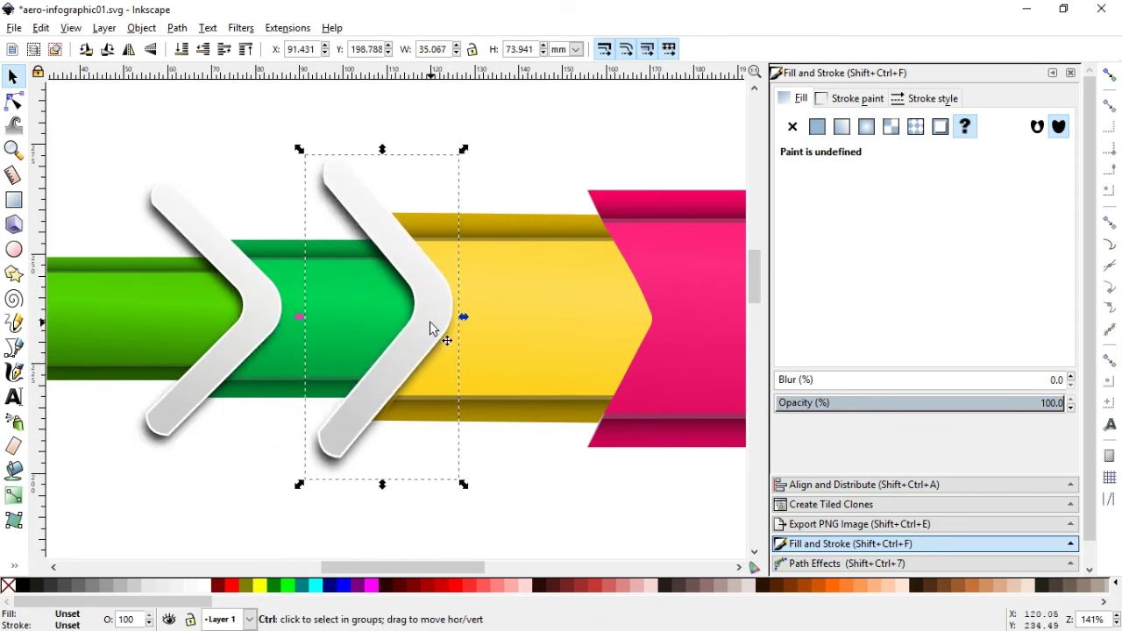
{"action": "left_click_drag", "start_coordinate": [430, 323], "coordinate": [441, 328]}
{"action": "left_click_drag", "start_coordinate": [438, 557], "coordinate": [469, 563]}
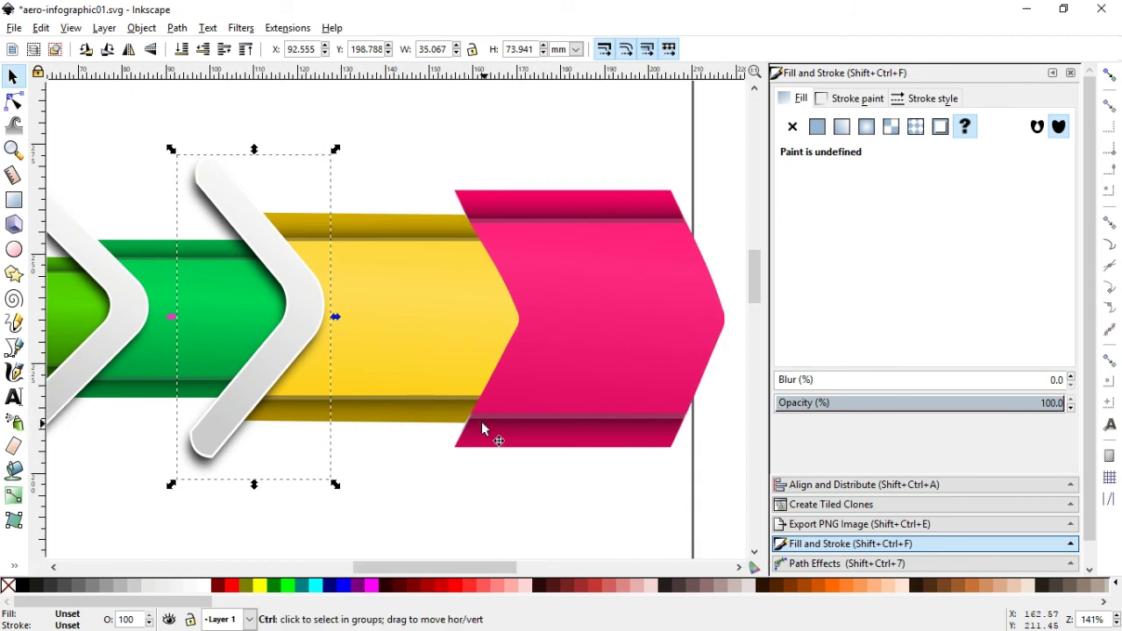
{"action": "left_click_drag", "start_coordinate": [328, 306], "coordinate": [513, 299]}
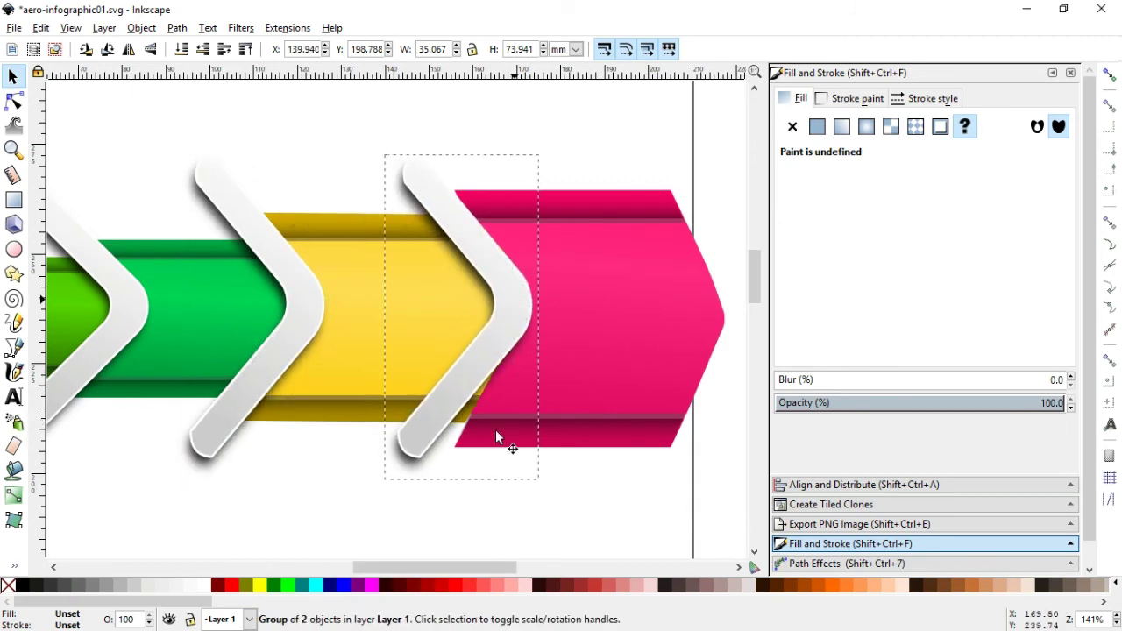
{"action": "left_click_drag", "start_coordinate": [464, 522], "coordinate": [463, 513]}
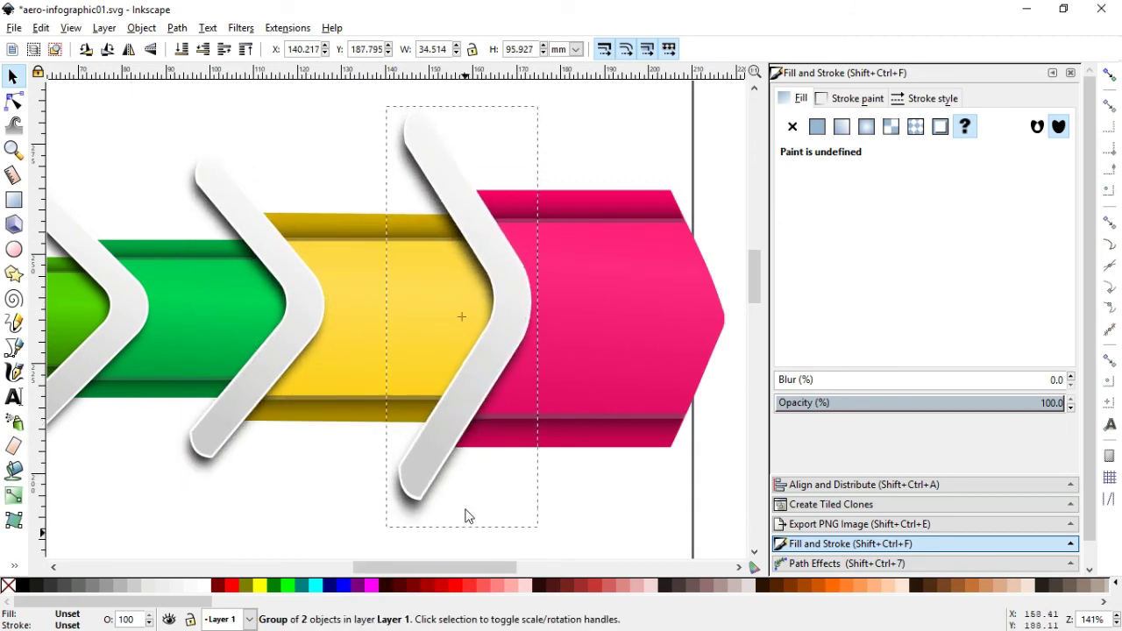
{"action": "left_click_drag", "start_coordinate": [462, 105], "coordinate": [465, 132]}
{"action": "left_click_drag", "start_coordinate": [394, 317], "coordinate": [409, 318]}
{"action": "key", "text": "Escape"}
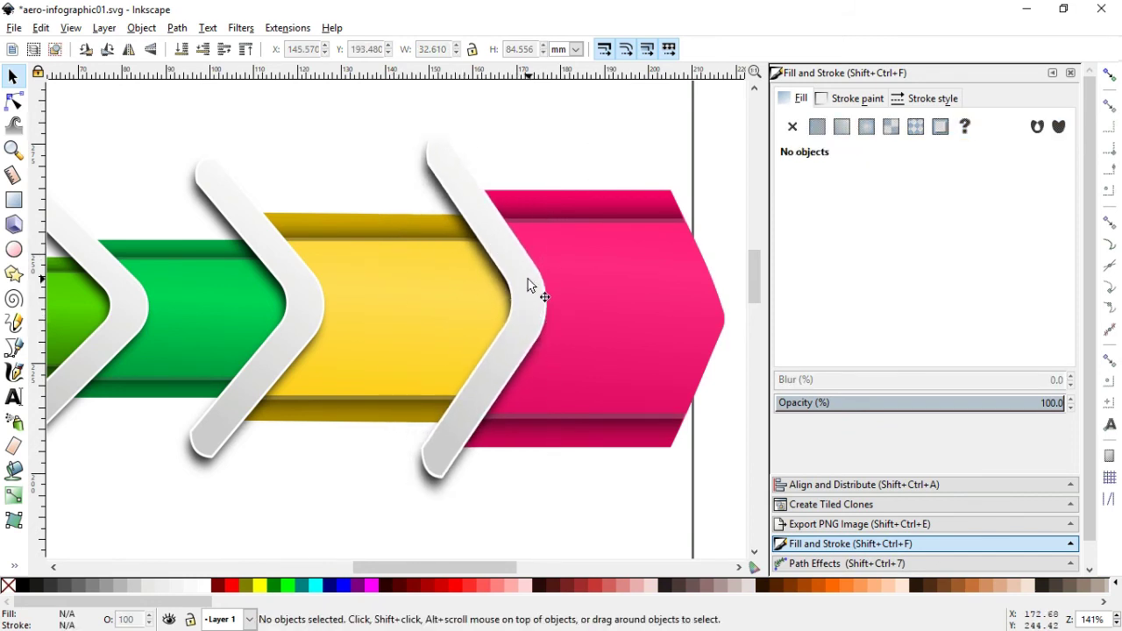
Copy the pink-join chevron onto the pink arrow tip and resize it to fit
{"action": "left_click", "coordinate": [528, 285]}
{"action": "key", "text": "ctrl+d"}
{"action": "left_click_drag", "start_coordinate": [521, 268], "coordinate": [716, 276]}
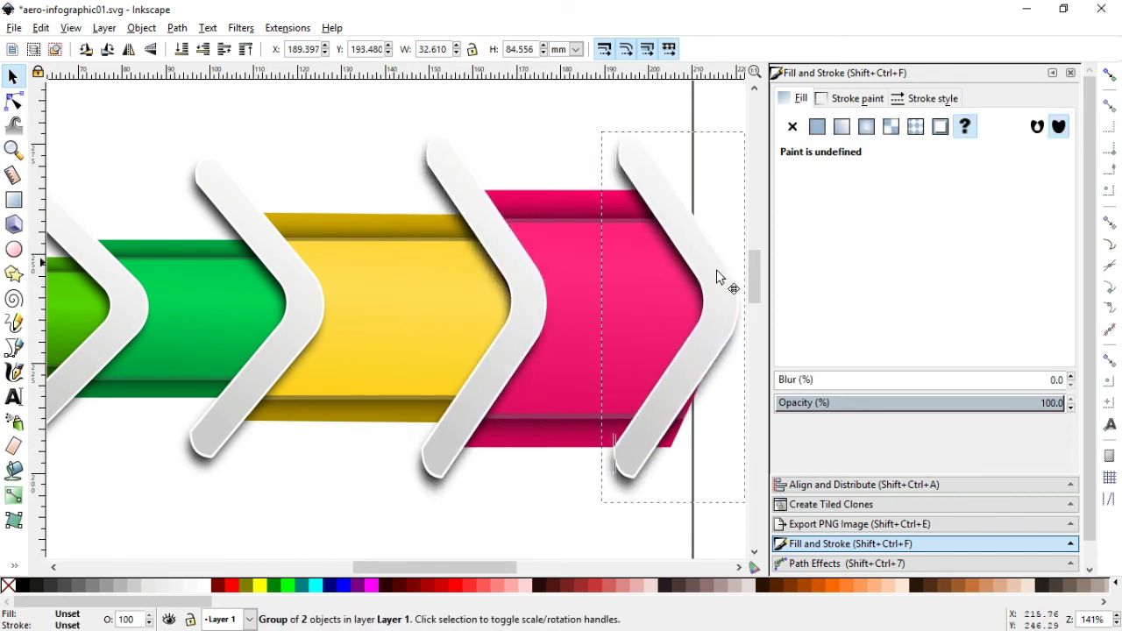
{"action": "left_click_drag", "start_coordinate": [517, 567], "coordinate": [551, 567]}
{"action": "left_click_drag", "start_coordinate": [608, 319], "coordinate": [620, 318]}
{"action": "left_click_drag", "start_coordinate": [453, 318], "coordinate": [477, 314]}
{"action": "left_click", "coordinate": [684, 221]}
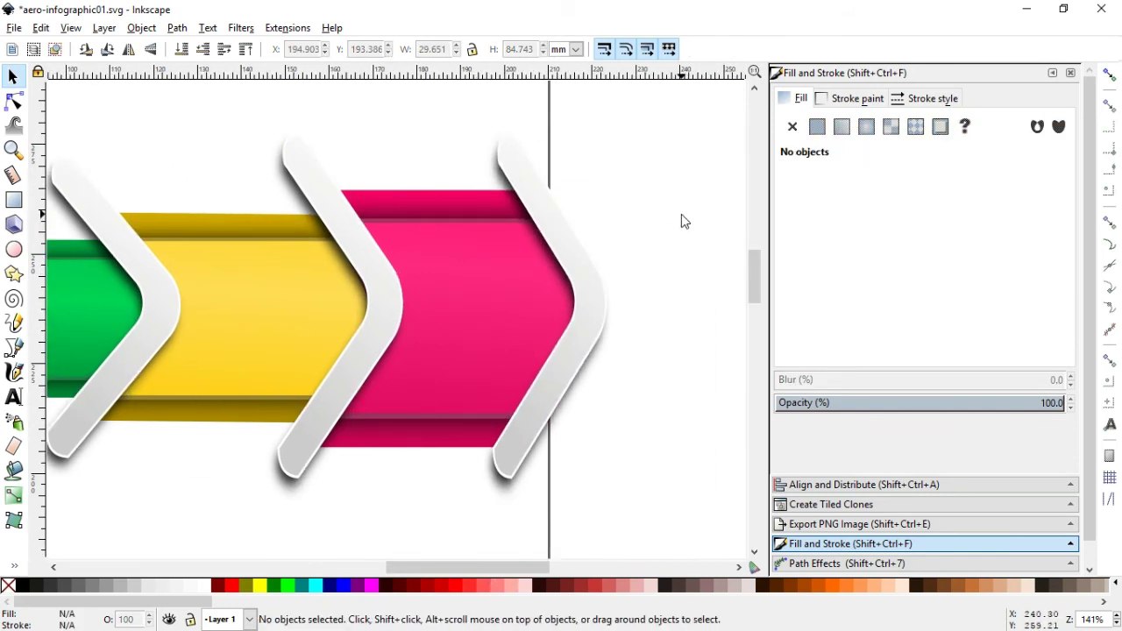
{"action": "key", "text": "minus"}
{"action": "key", "text": "minus"}
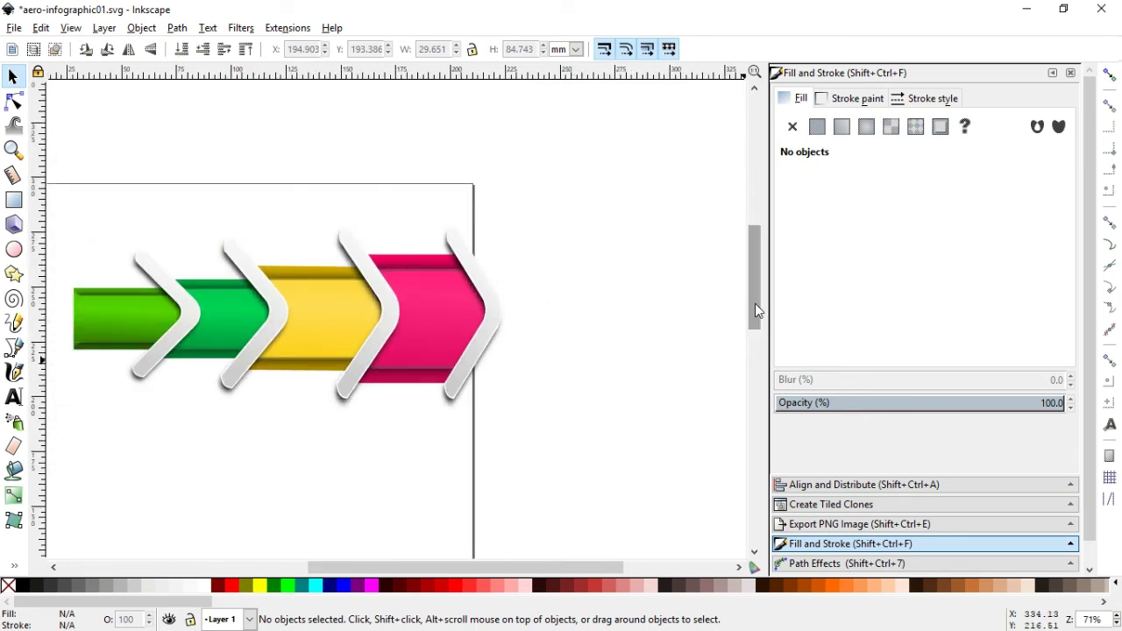
Group all 21 arrow pieces, rotate the group 30° diagonally, and move it onto the page
{"action": "scroll", "coordinate": [755, 300], "scroll_direction": "down", "scroll_amount": 2}
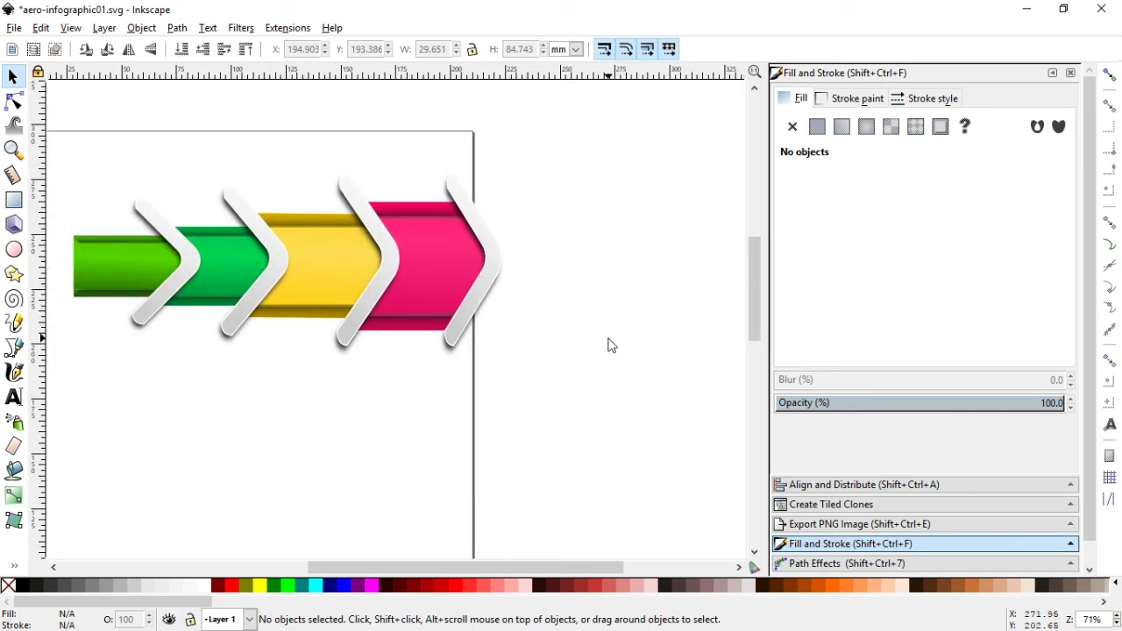
{"action": "key", "text": "plus"}
{"action": "key", "text": "minus"}
{"action": "key", "text": "minus"}
{"action": "key", "text": "minus"}
{"action": "mouse_move", "coordinate": [171, 210]}
{"action": "left_mouse_down"}
{"action": "mouse_move", "coordinate": [509, 393]}
{"action": "mouse_move", "coordinate": [500, 383]}
{"action": "left_mouse_up"}
{"action": "key", "text": "ctrl+g"}
{"action": "left_click", "coordinate": [444, 324]}
{"action": "left_click_drag", "start_coordinate": [445, 331], "coordinate": [464, 283]}
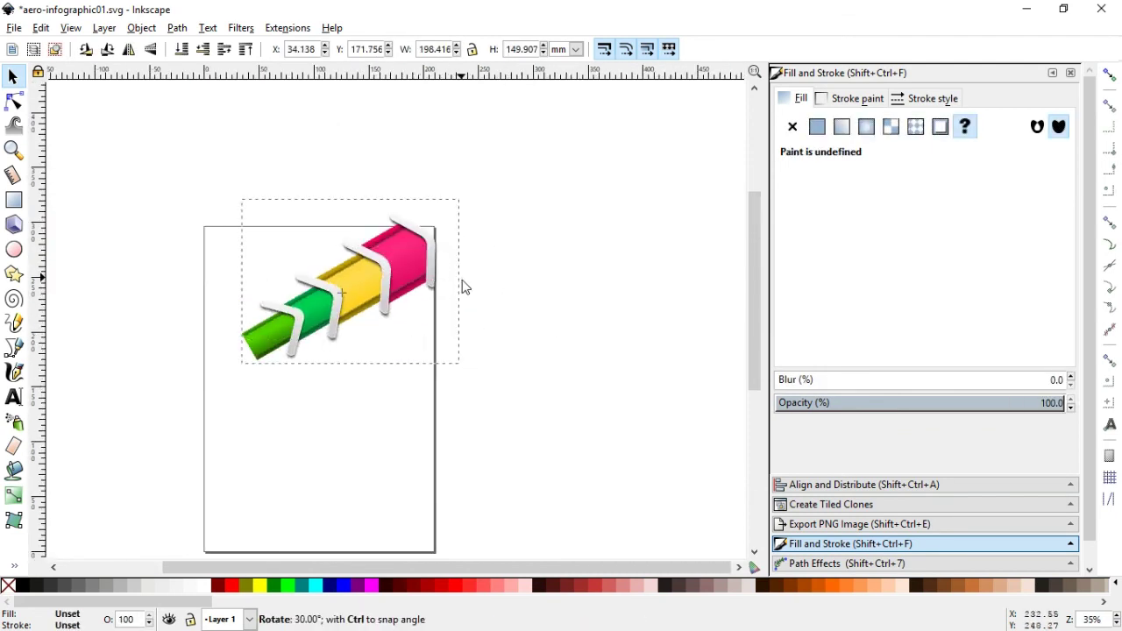
{"action": "left_click", "coordinate": [513, 312]}
{"action": "left_click_drag", "start_coordinate": [395, 251], "coordinate": [366, 274]}
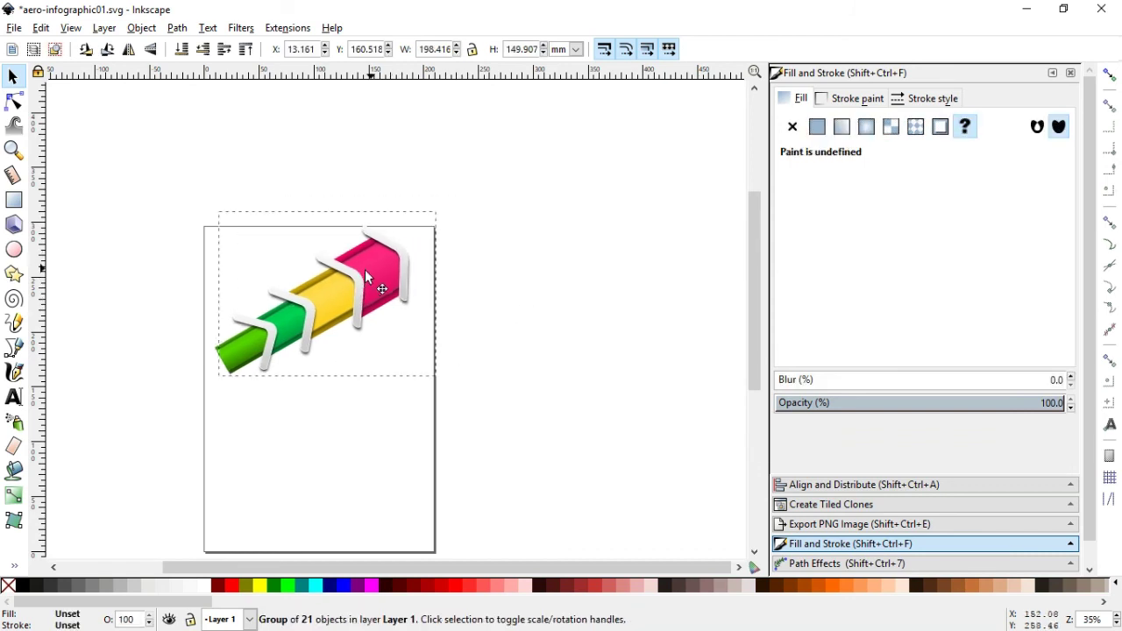
{"action": "left_click", "coordinate": [357, 427]}
{"action": "left_click", "coordinate": [14, 200]}
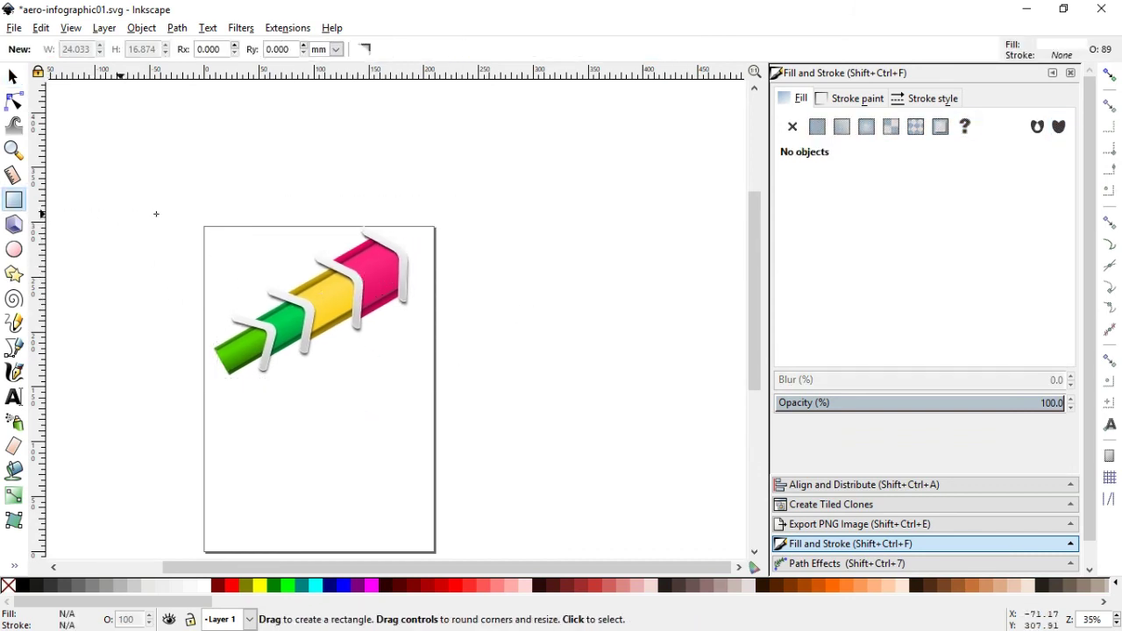
Draw a rectangle over the arrow and give it a vertical linear gradient
{"action": "left_click_drag", "start_coordinate": [153, 203], "coordinate": [489, 402]}
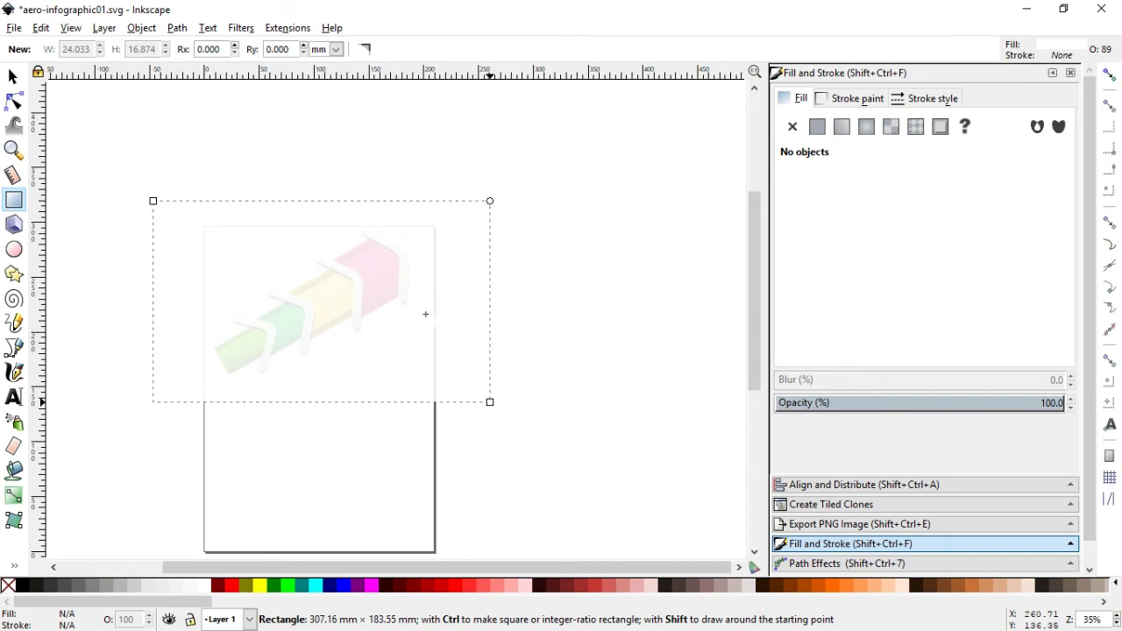
{"action": "left_click", "coordinate": [13, 77]}
{"action": "left_click", "coordinate": [841, 126]}
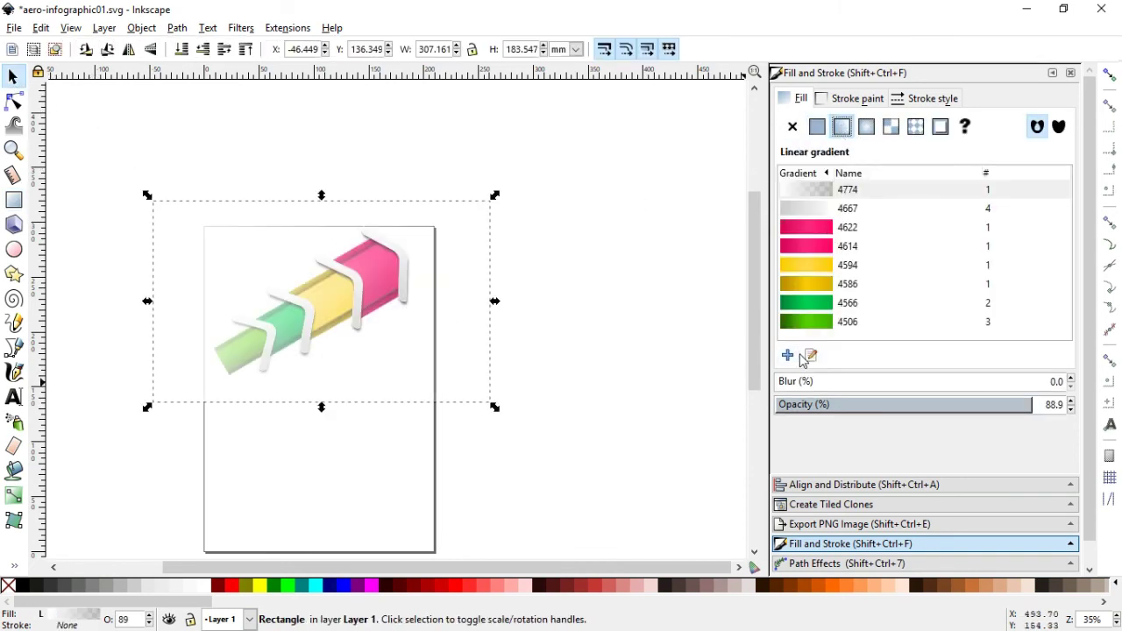
{"action": "left_click", "coordinate": [809, 355]}
{"action": "left_click_drag", "start_coordinate": [155, 301], "coordinate": [338, 403]}
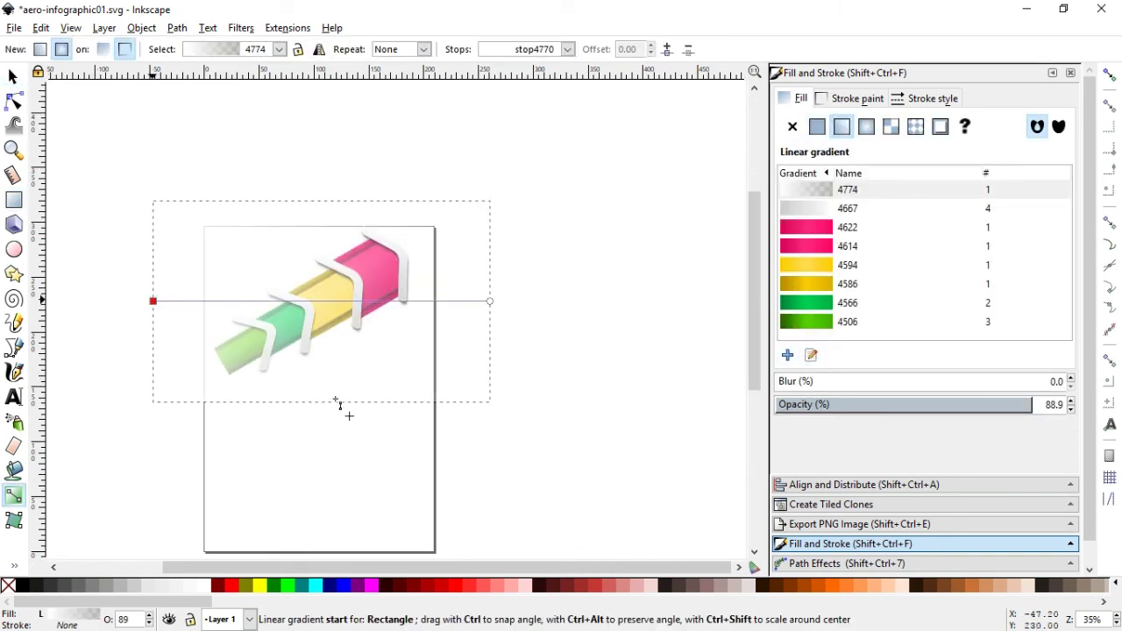
{"action": "left_click", "coordinate": [490, 303]}
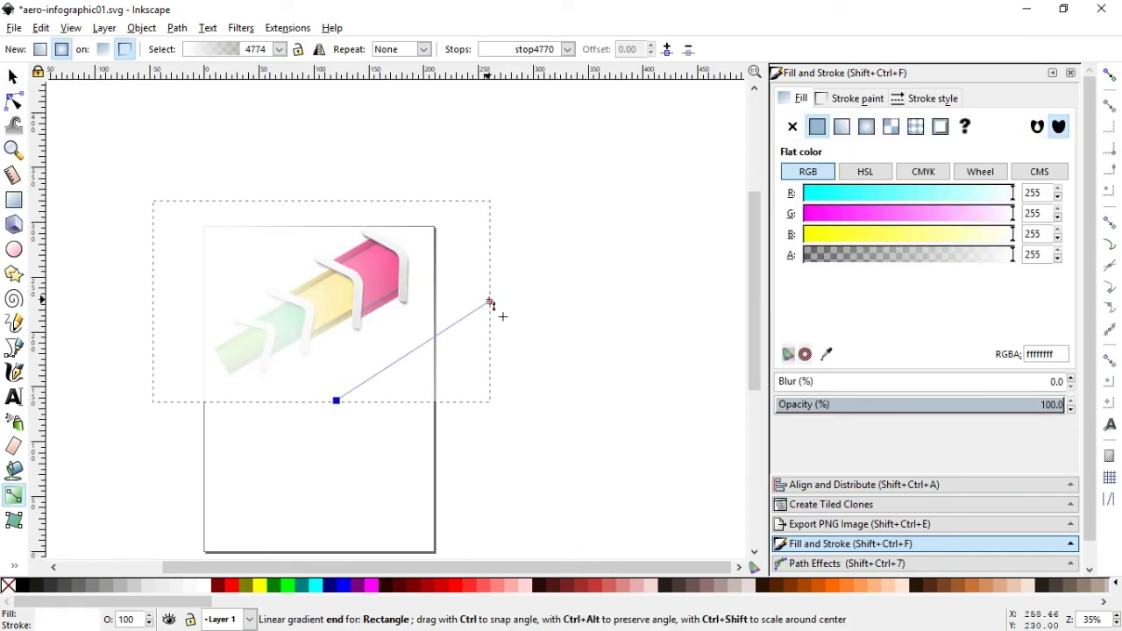
{"action": "left_click_drag", "start_coordinate": [489, 302], "coordinate": [344, 201]}
Colour the gradient pale grey-green at top, darker grey-green at bottom, with opacity 100
{"action": "left_click", "coordinate": [343, 201]}
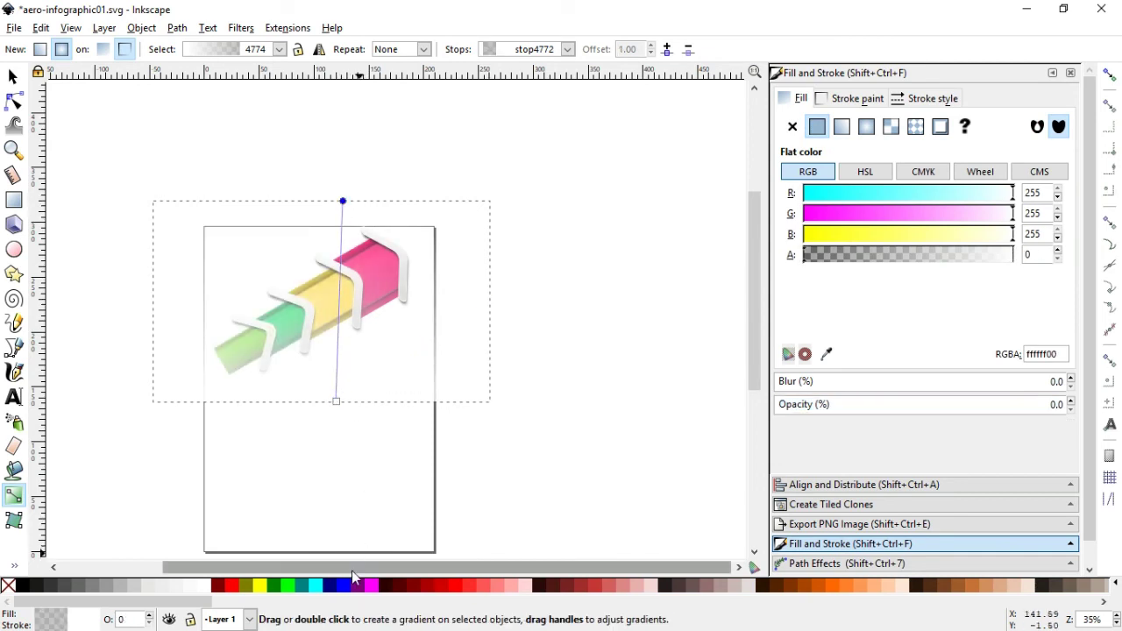
{"action": "left_click_drag", "start_coordinate": [195, 605], "coordinate": [519, 604]}
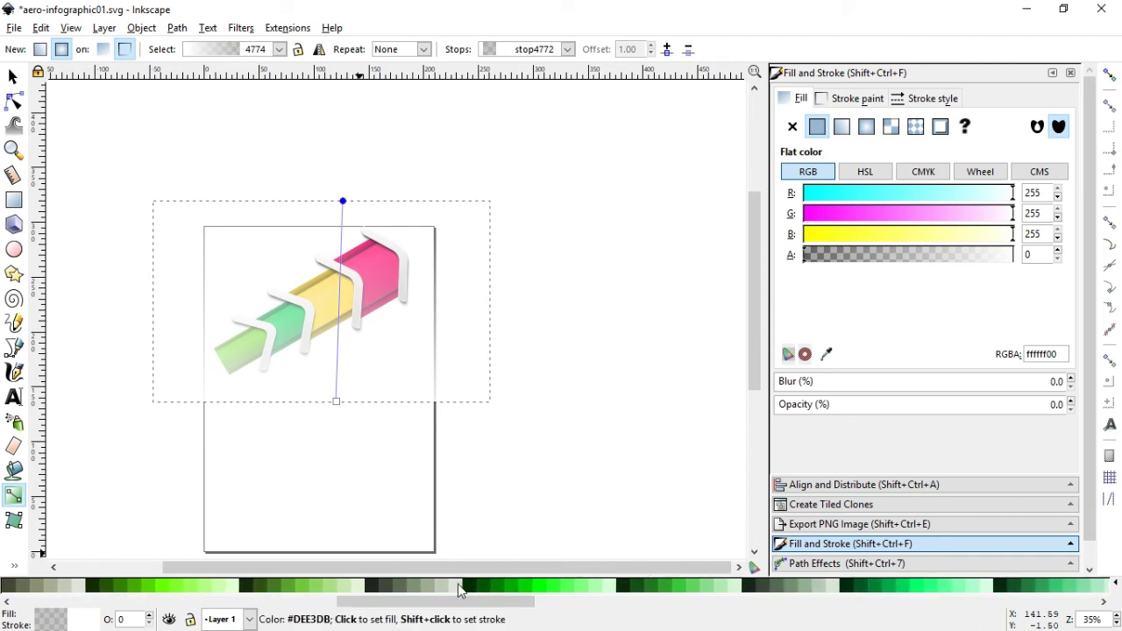
{"action": "left_click", "coordinate": [451, 587]}
{"action": "left_click", "coordinate": [336, 401]}
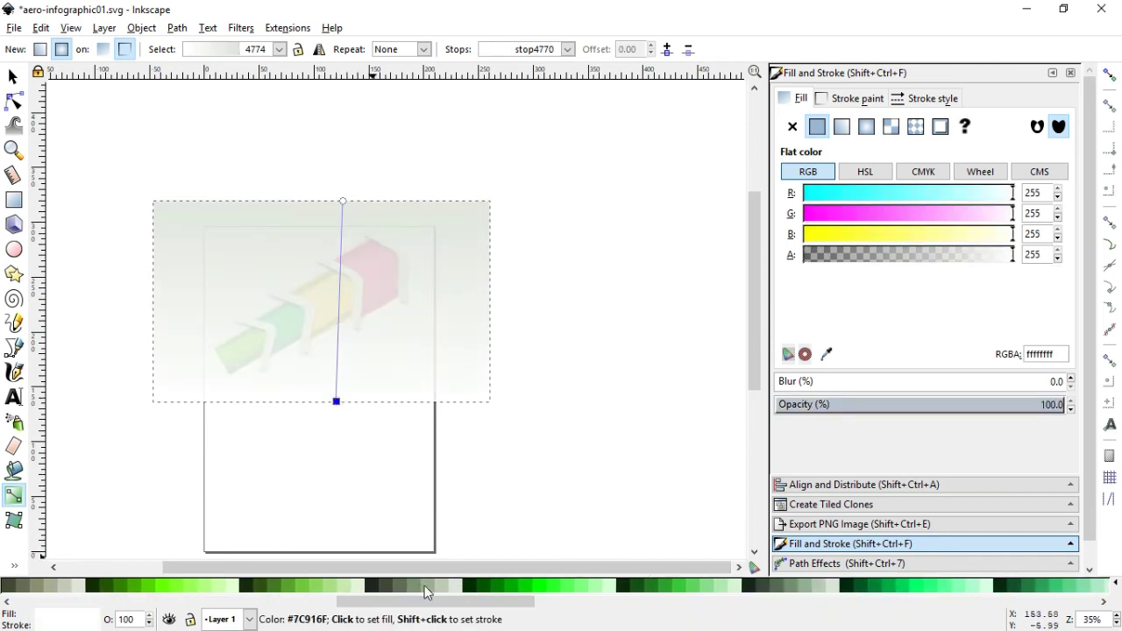
{"action": "left_click", "coordinate": [441, 588]}
{"action": "key", "text": "s"}
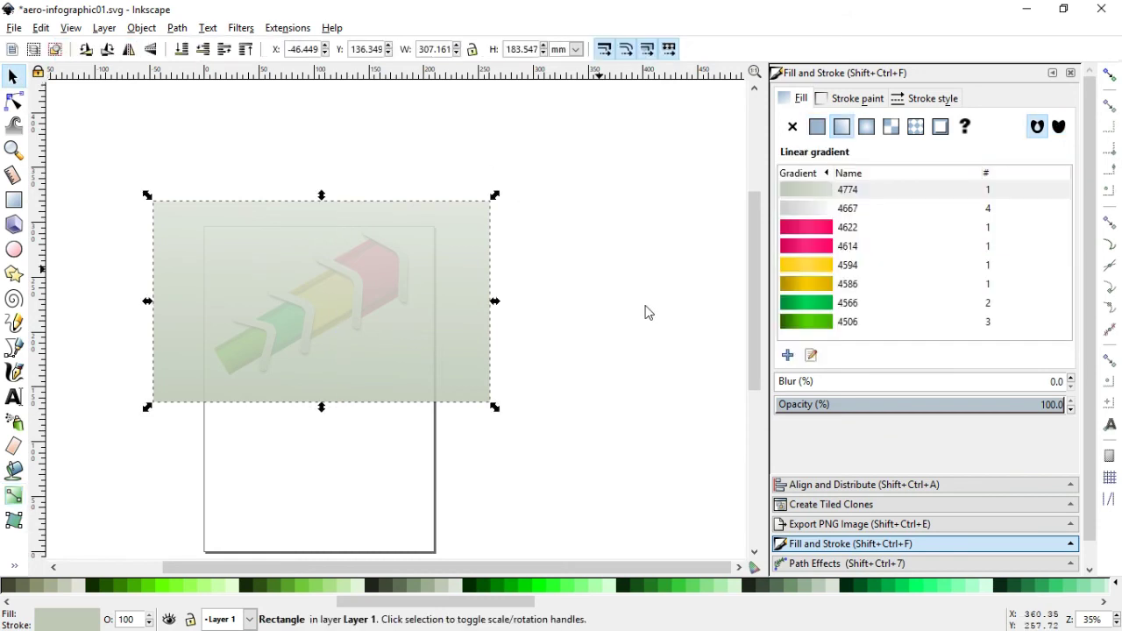
{"action": "left_click", "coordinate": [592, 368]}
{"action": "left_click", "coordinate": [458, 370]}
{"action": "left_click", "coordinate": [1032, 404]}
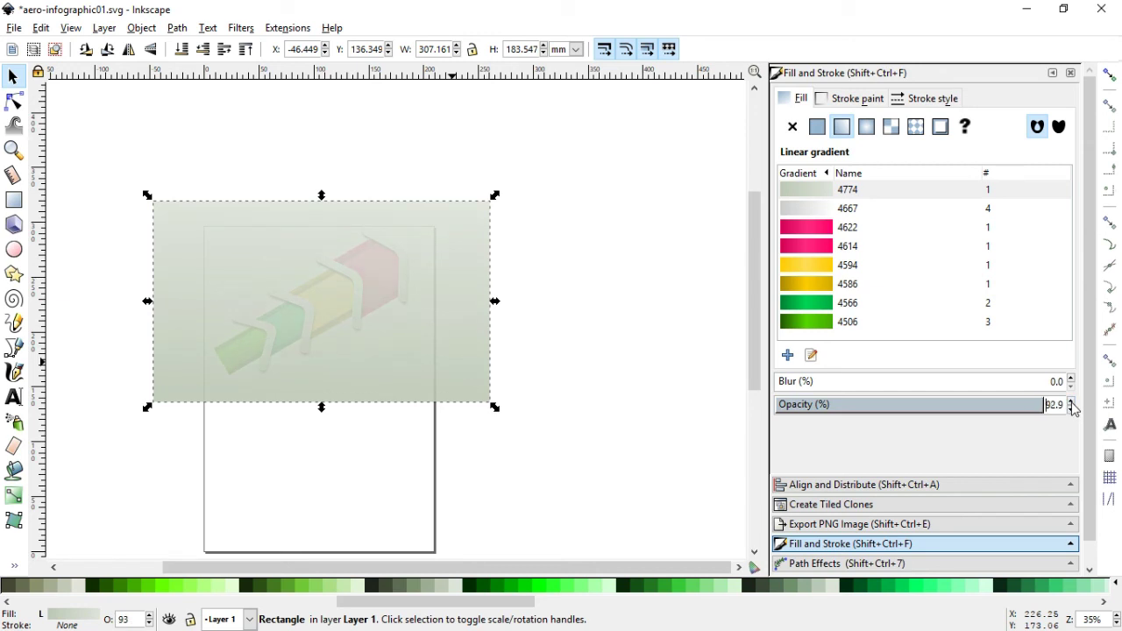
{"action": "left_click", "coordinate": [1064, 404]}
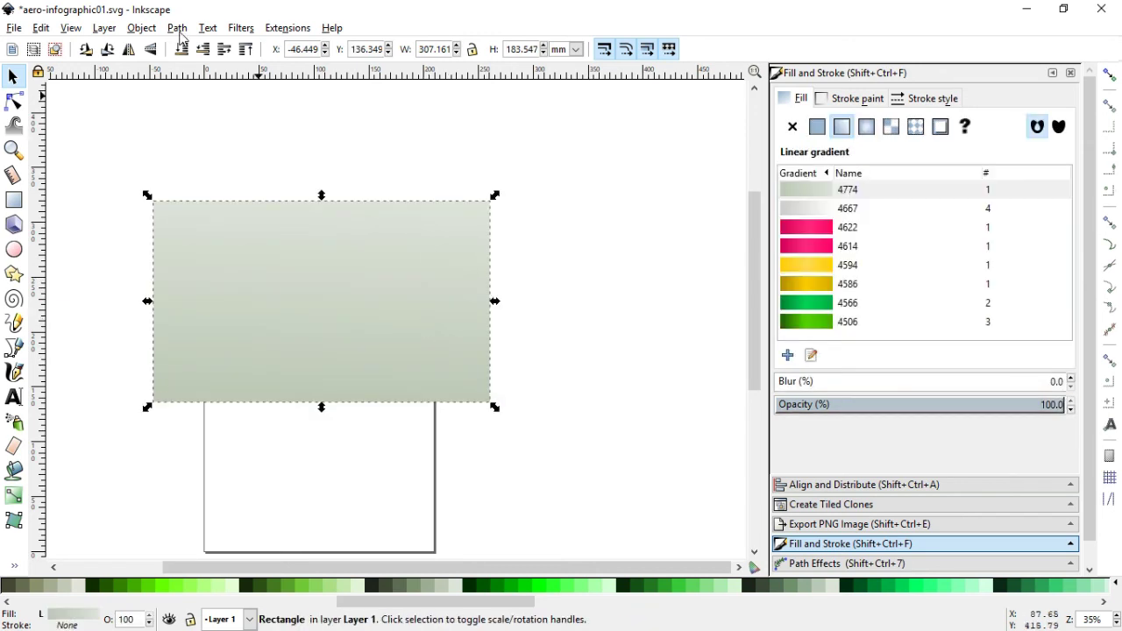
Send the gradient rectangle behind the arrow artwork
{"action": "left_click", "coordinate": [177, 28]}
{"action": "left_click", "coordinate": [193, 370]}
{"action": "key", "text": "Escape"}
Resize the background rectangle to 1280 × 720 px
{"action": "left_click", "coordinate": [459, 313]}
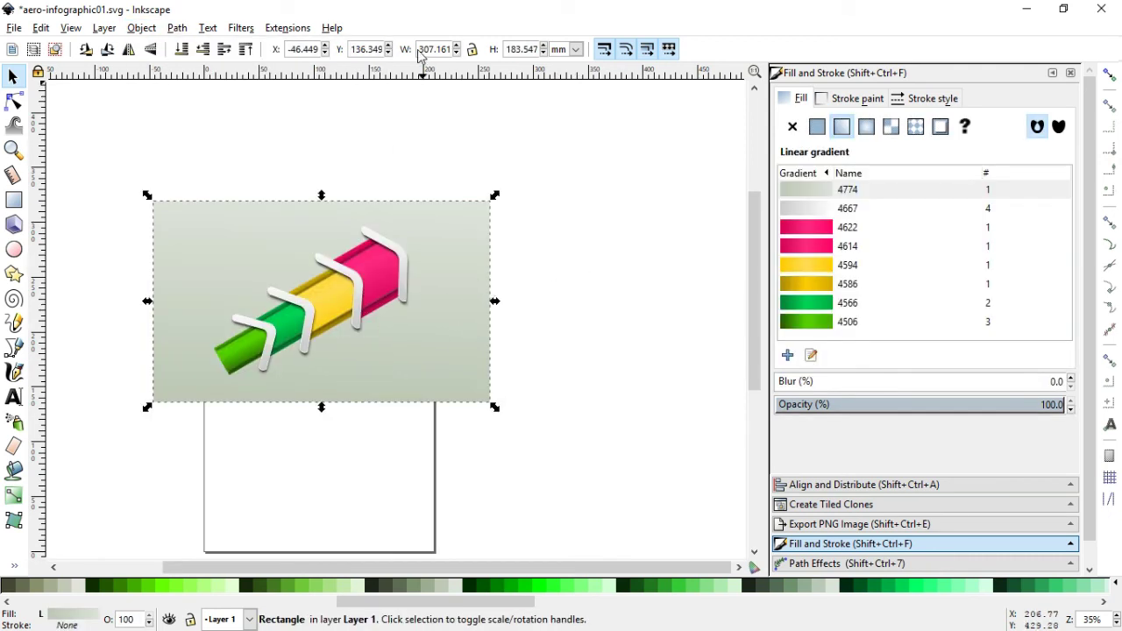
{"action": "left_click", "coordinate": [566, 50]}
{"action": "left_click", "coordinate": [562, 108]}
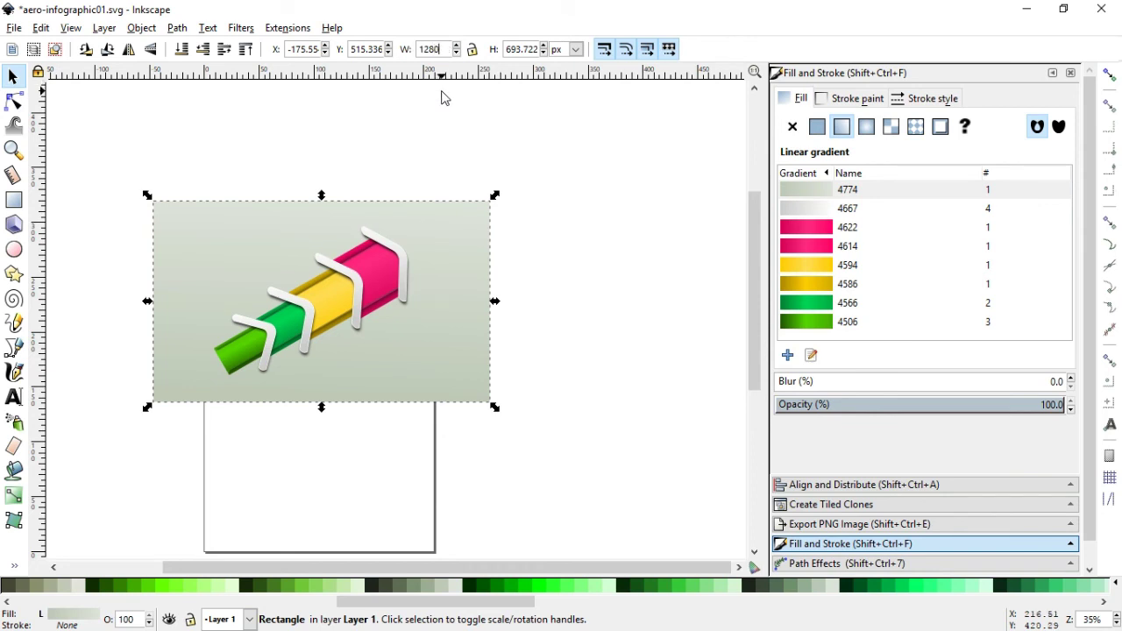
{"action": "key", "text": "Return"}
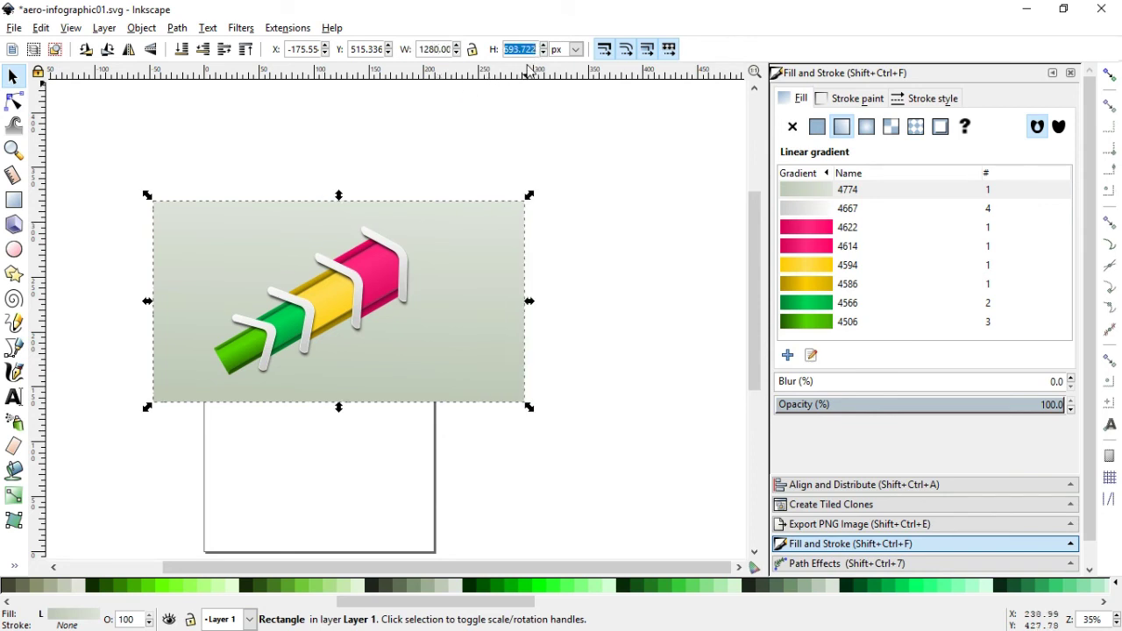
{"action": "type", "text": "720"}
{"action": "key", "text": "Return"}
{"action": "left_click", "coordinate": [595, 265]}
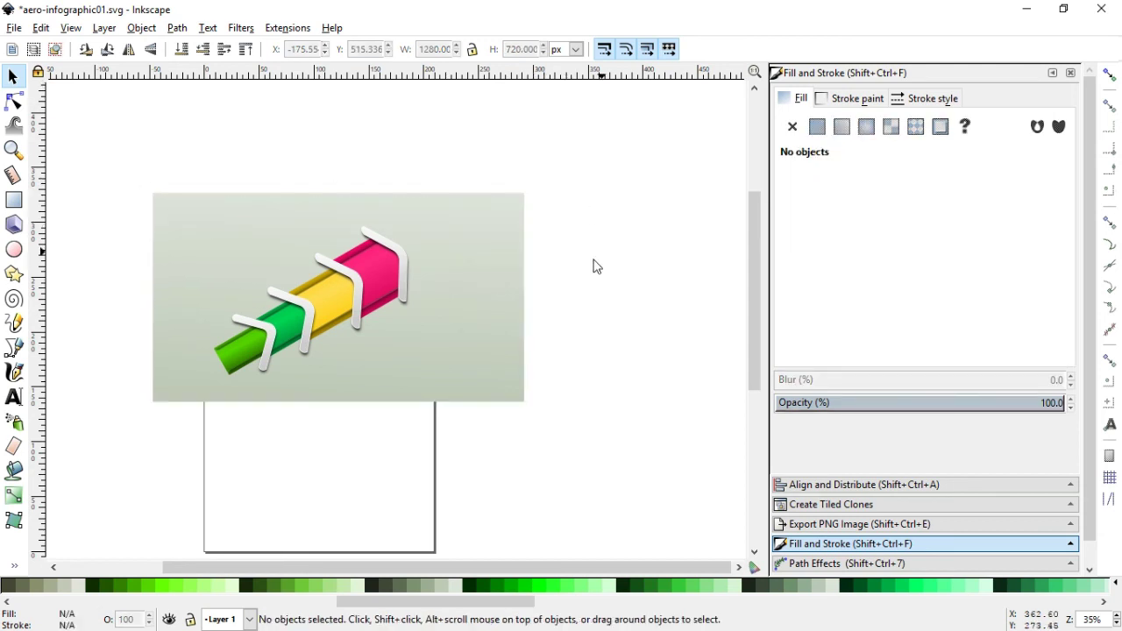
Zoom in twice on the arrow so it fills the view
{"action": "left_click", "coordinate": [13, 149]}
{"action": "left_click_drag", "start_coordinate": [115, 155], "coordinate": [549, 406]}
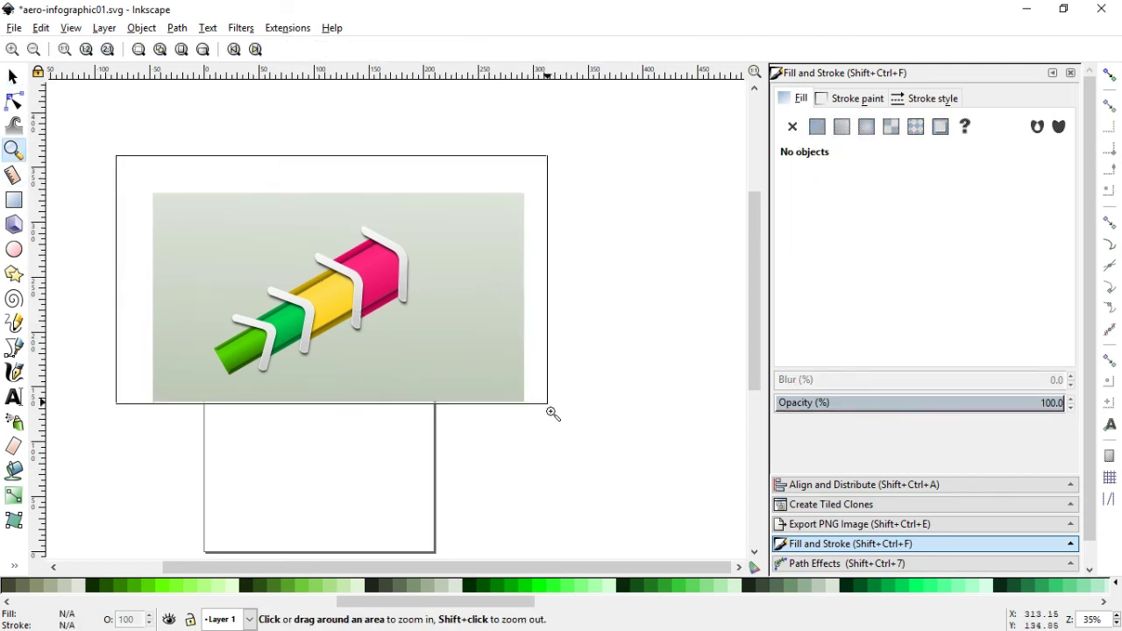
{"action": "left_click_drag", "start_coordinate": [686, 501], "coordinate": [684, 499]}
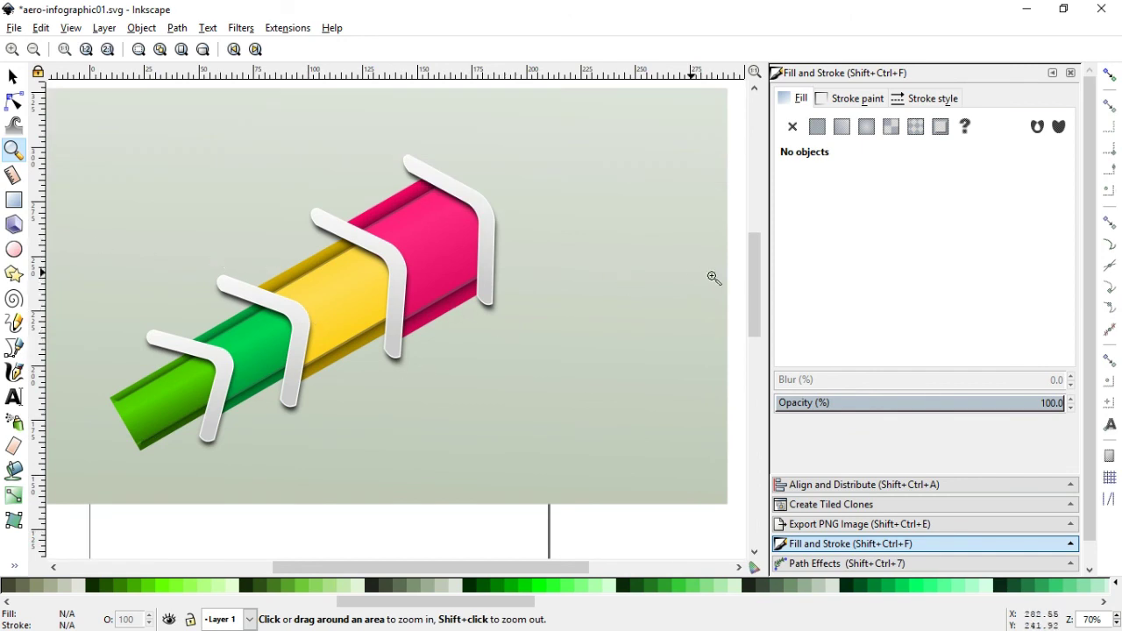
{"action": "left_click", "coordinate": [13, 199]}
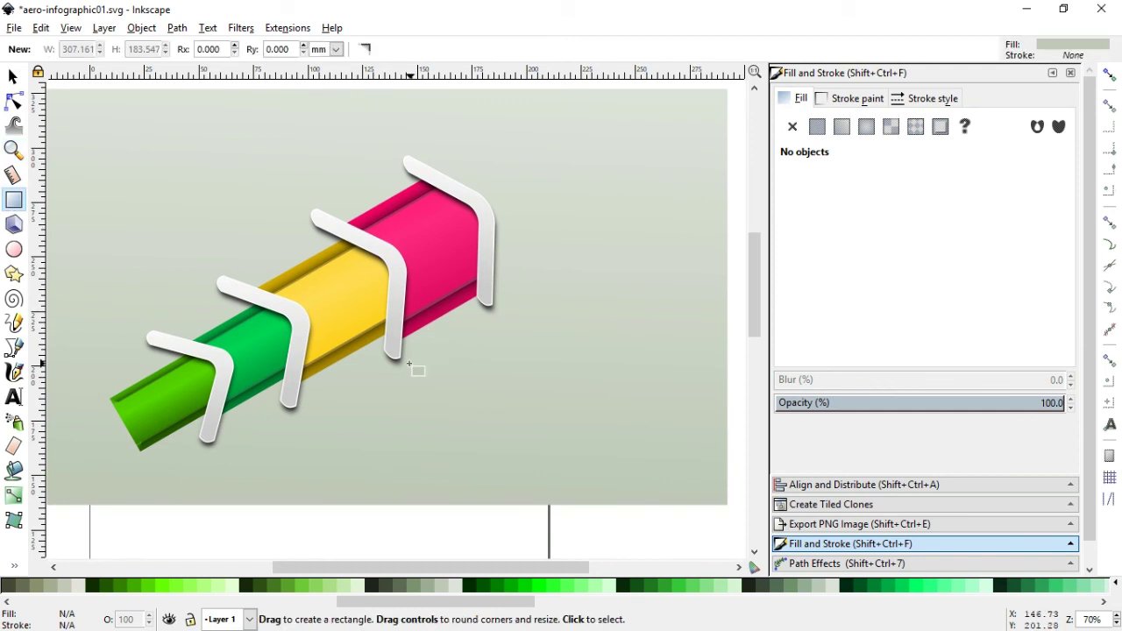
Draw a rectangle below and to the right of the arrow
{"action": "left_click_drag", "start_coordinate": [407, 365], "coordinate": [690, 461]}
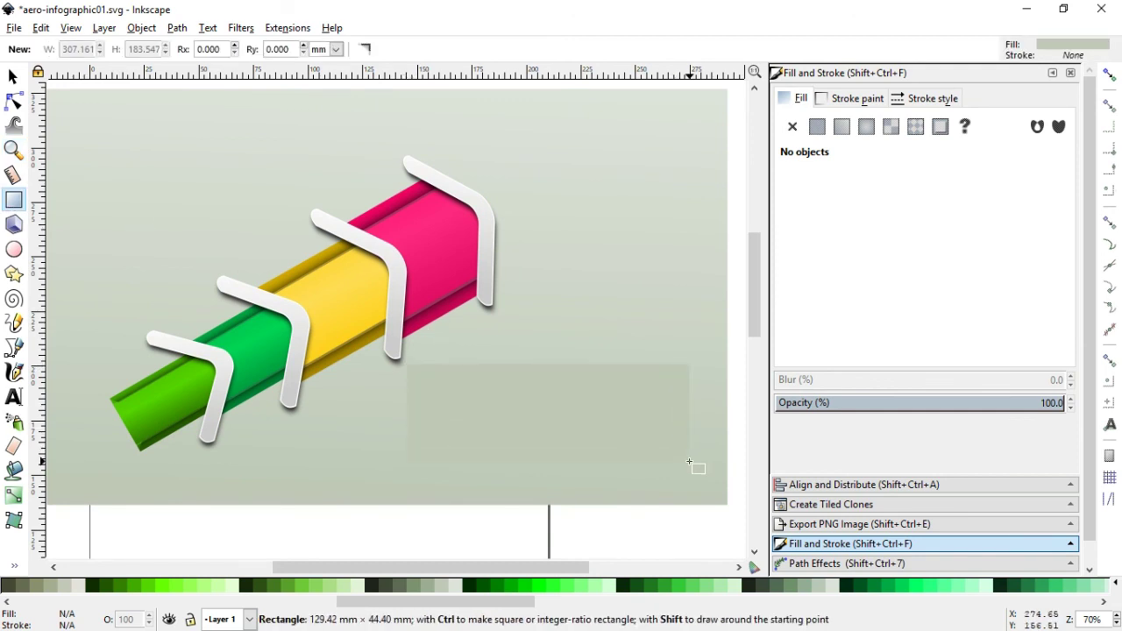
{"action": "left_click", "coordinate": [7, 81]}
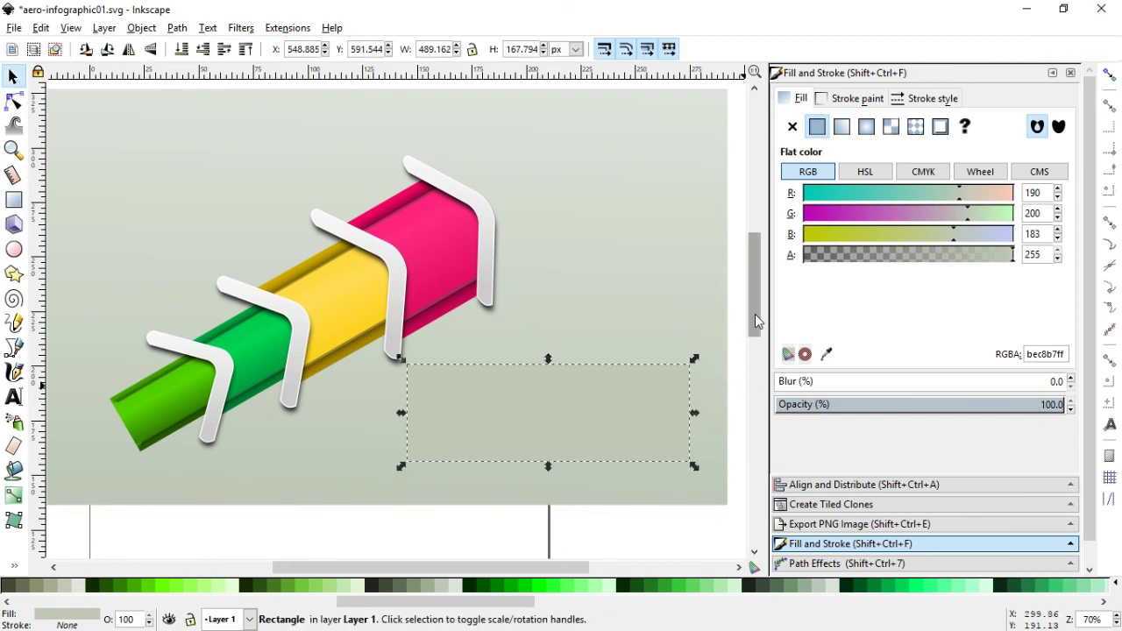
{"action": "scroll", "coordinate": [754, 317], "scroll_direction": "down", "scroll_amount": 1}
{"action": "left_click", "coordinate": [651, 495]}
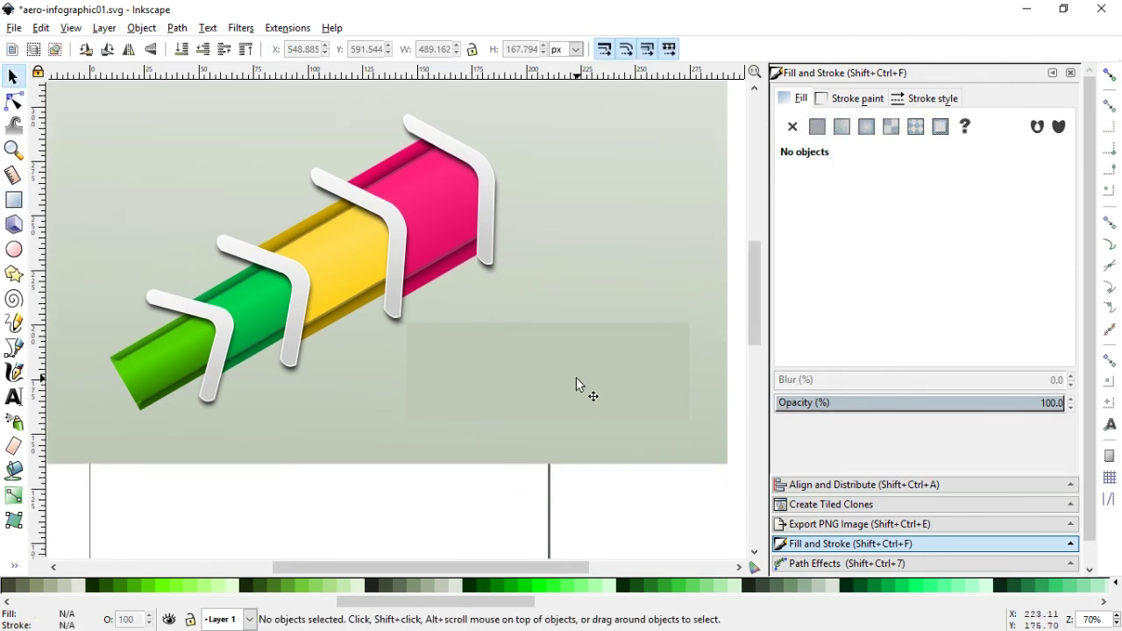
{"action": "left_click", "coordinate": [535, 377]}
Draw a flat ellipse along the rectangle's top, fill it black, and blur it to 22.4
{"action": "key", "text": "e"}
{"action": "left_click_drag", "start_coordinate": [408, 301], "coordinate": [676, 332]}
{"action": "left_click", "coordinate": [13, 77]}
{"action": "mouse_move", "coordinate": [294, 568]}
{"action": "left_mouse_down"}
{"action": "mouse_move", "coordinate": [118, 570]}
{"action": "mouse_move", "coordinate": [307, 568]}
{"action": "left_mouse_up"}
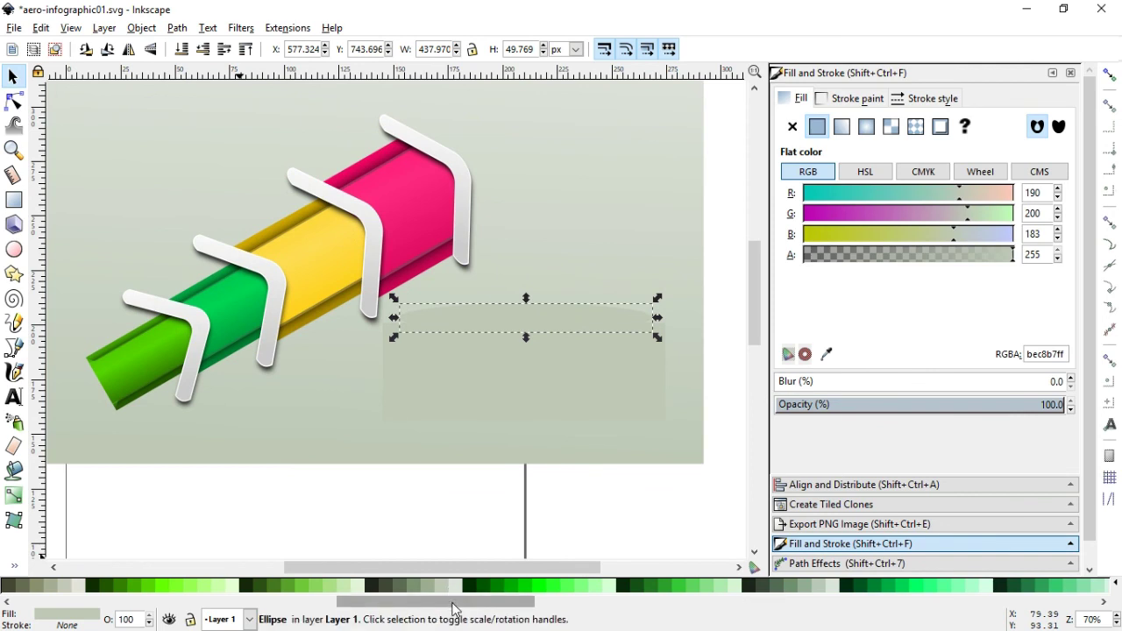
{"action": "scroll", "coordinate": [54, 589], "scroll_direction": "up", "scroll_amount": 5}
{"action": "left_click", "coordinate": [25, 585]}
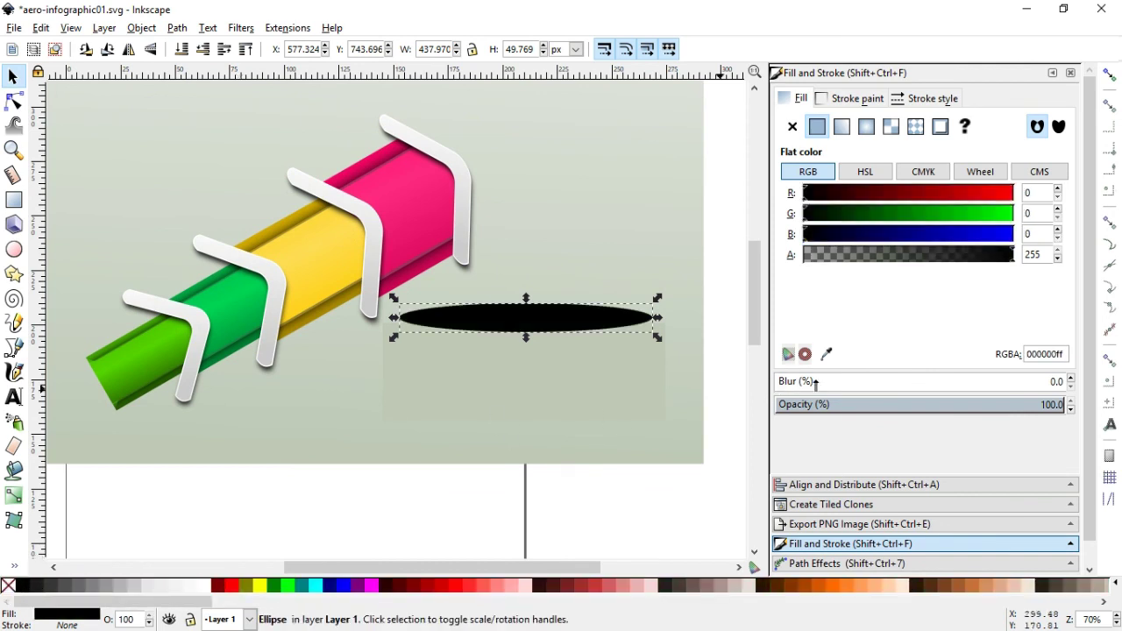
{"action": "left_click_drag", "start_coordinate": [815, 383], "coordinate": [840, 383]}
Make the rectangle slightly taller, fill it white, and move it up over the shadow
{"action": "left_click", "coordinate": [606, 386]}
{"action": "left_click_drag", "start_coordinate": [522, 319], "coordinate": [521, 315]}
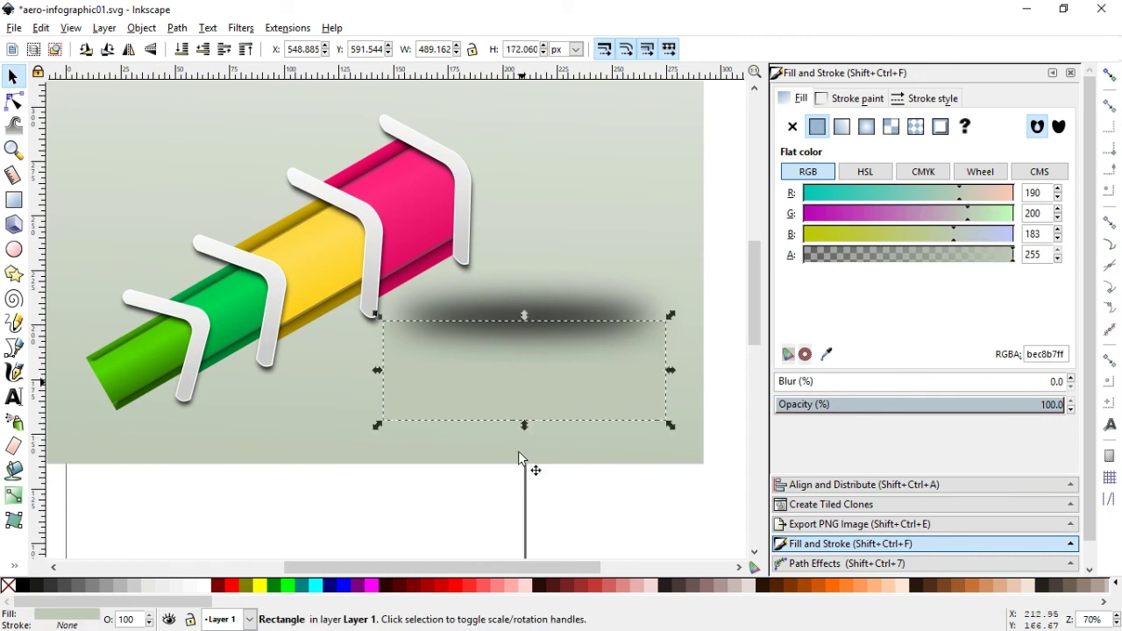
{"action": "left_click", "coordinate": [206, 586]}
{"action": "left_click_drag", "start_coordinate": [513, 386], "coordinate": [514, 281]}
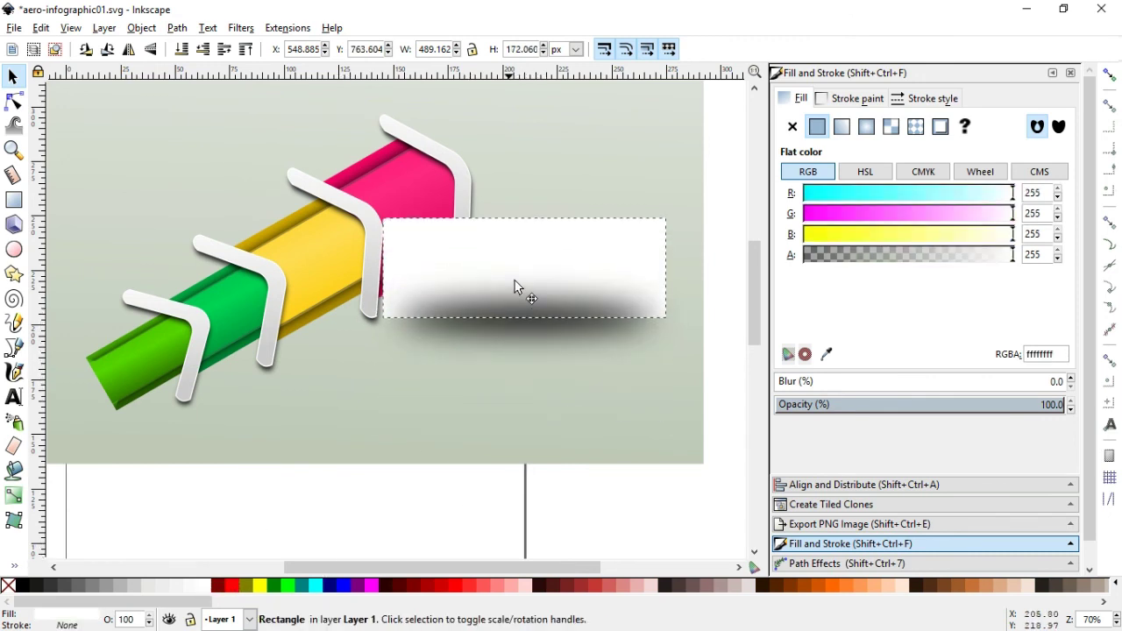
{"action": "left_click", "coordinate": [556, 338], "text": "shift"}
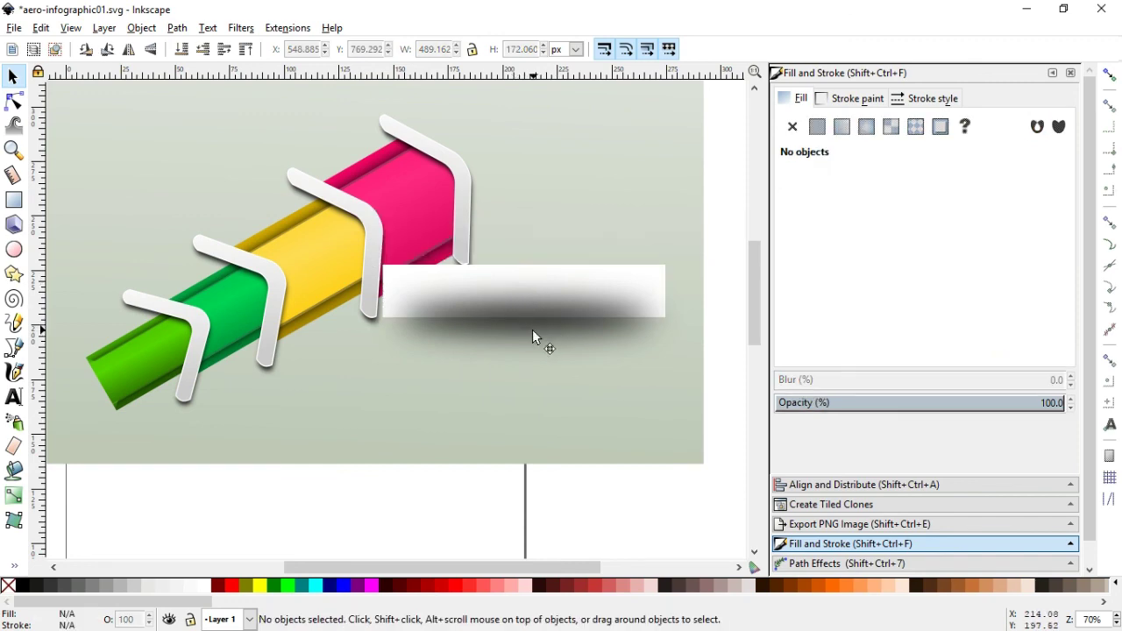
Reorder so the white rectangle sits above the blurred shadow ellipse
{"action": "left_click", "coordinate": [531, 333]}
{"action": "left_click", "coordinate": [141, 28]}
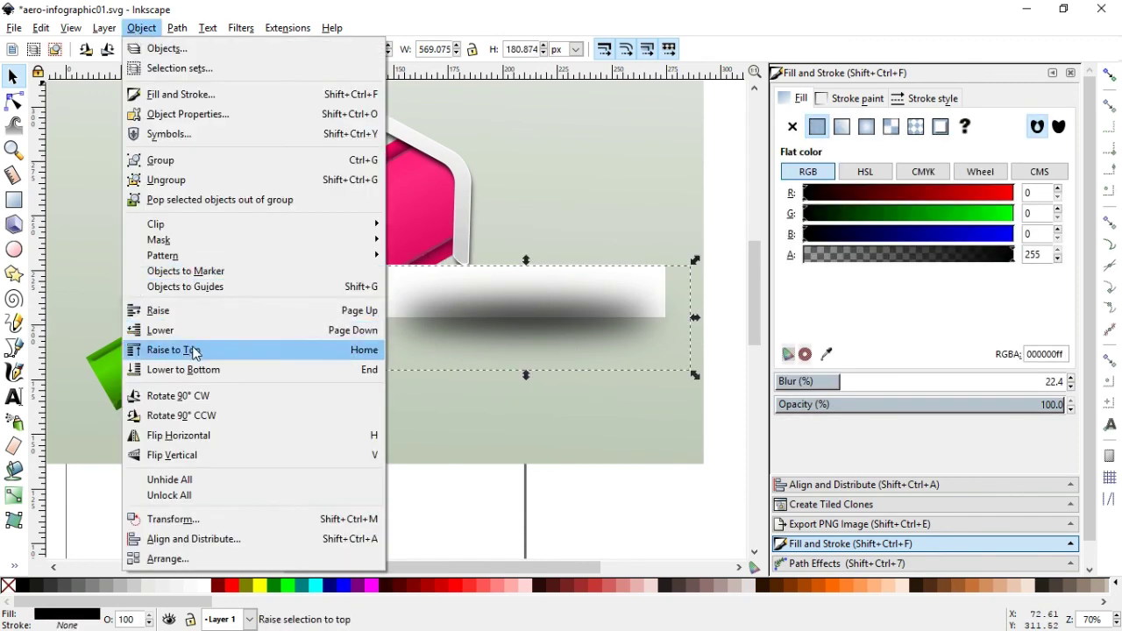
{"action": "left_click", "coordinate": [195, 347]}
{"action": "key", "text": "Escape"}
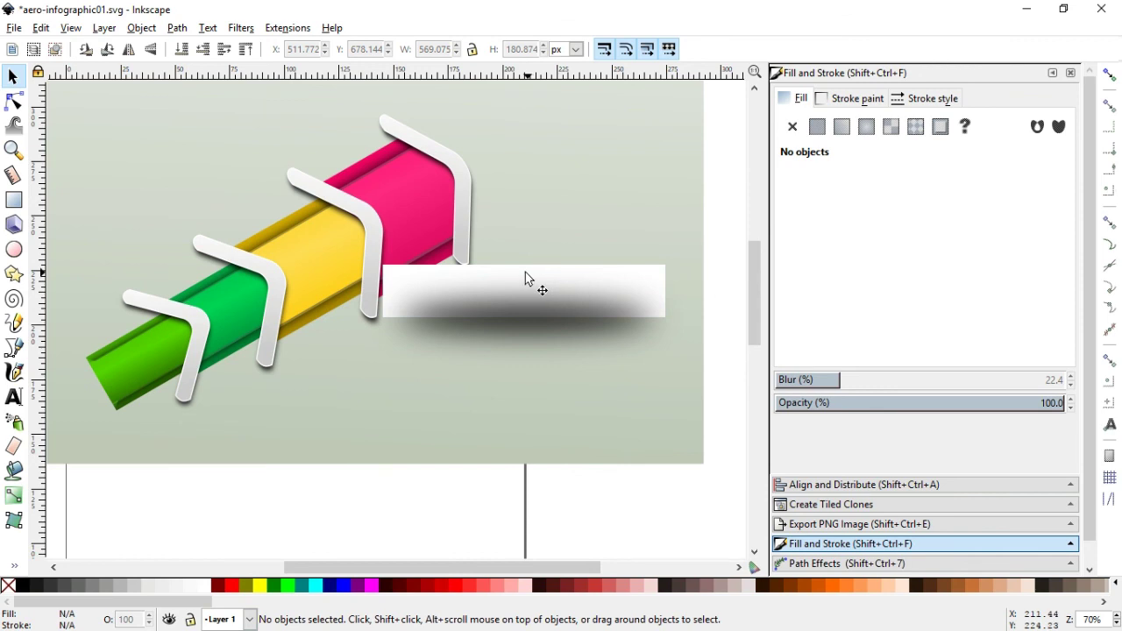
{"action": "left_click", "coordinate": [526, 271]}
{"action": "left_click", "coordinate": [141, 28]}
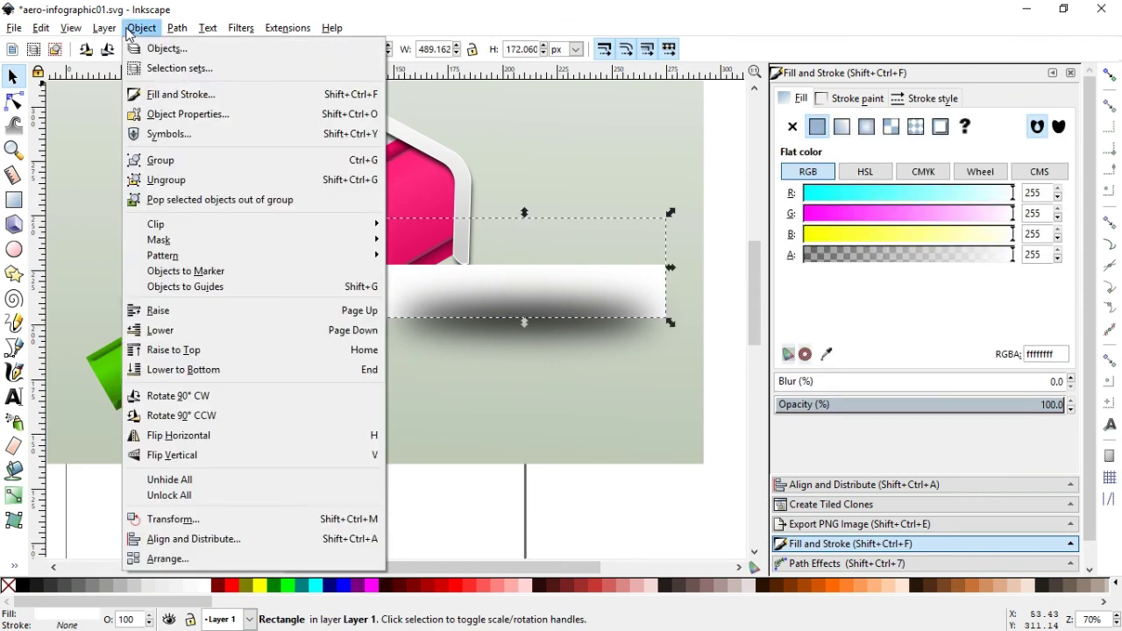
{"action": "left_click", "coordinate": [193, 325]}
Clip the shadow ellipse with the white rectangle
{"action": "left_click", "coordinate": [560, 335], "text": "shift"}
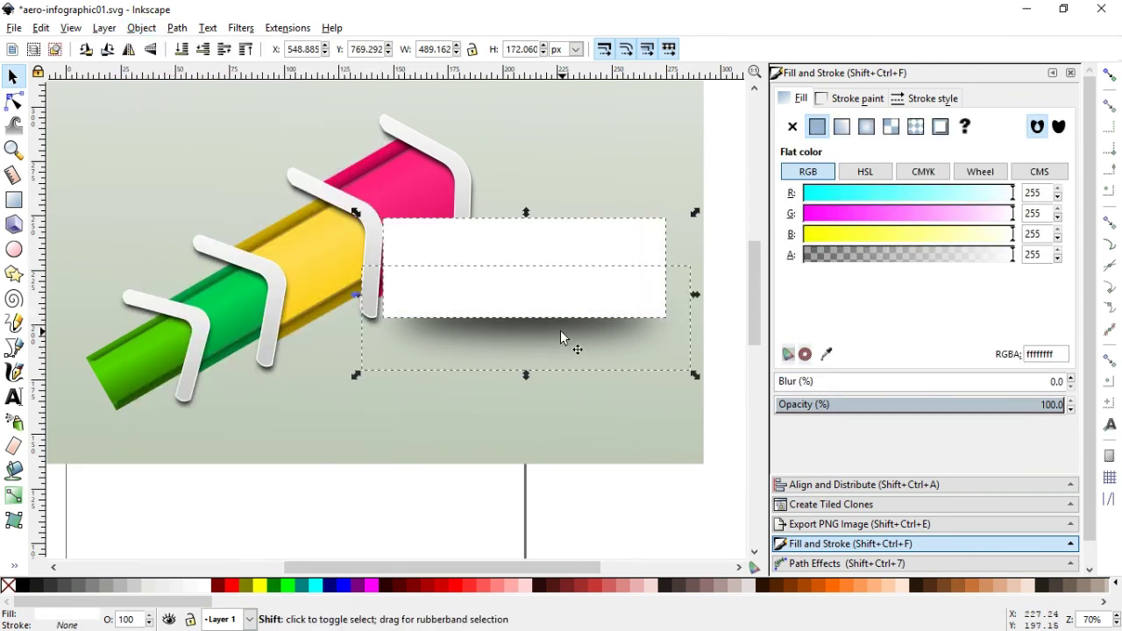
{"action": "left_click", "coordinate": [141, 28]}
{"action": "mouse_move", "coordinate": [175, 225]}
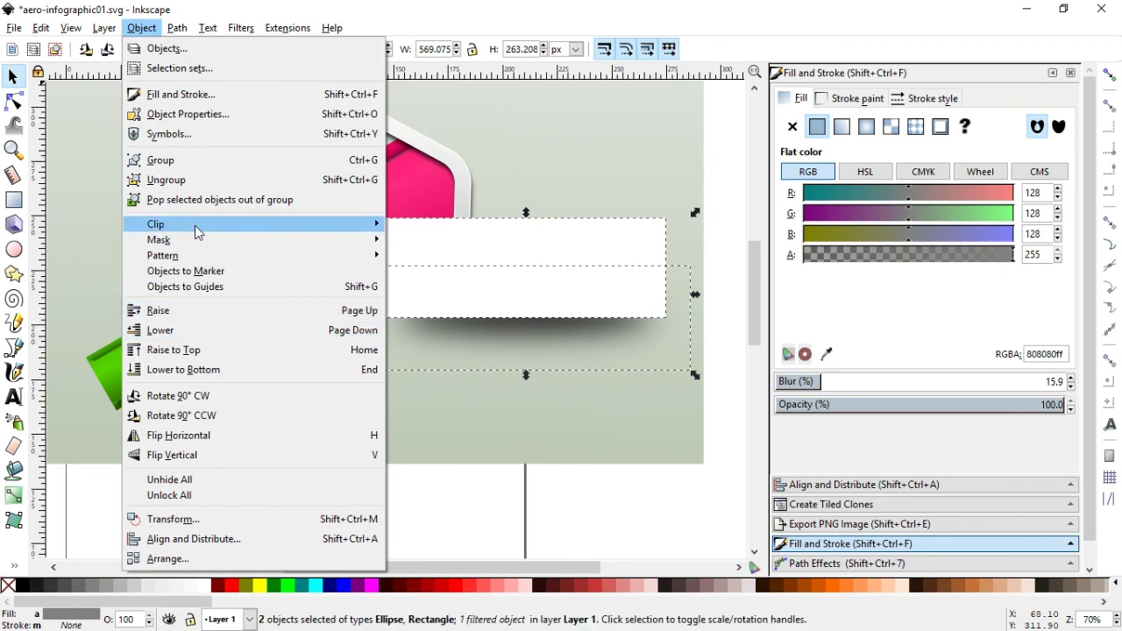
{"action": "left_click", "coordinate": [413, 225]}
{"action": "left_click", "coordinate": [525, 343]}
{"action": "left_click", "coordinate": [526, 302]}
Lower the clipped shadow's opacity to 44.3 and move it down slightly
{"action": "left_click_drag", "start_coordinate": [946, 406], "coordinate": [904, 406]}
{"action": "left_click", "coordinate": [526, 312]}
{"action": "left_click", "coordinate": [533, 304]}
{"action": "left_click_drag", "start_coordinate": [550, 311], "coordinate": [558, 316]}
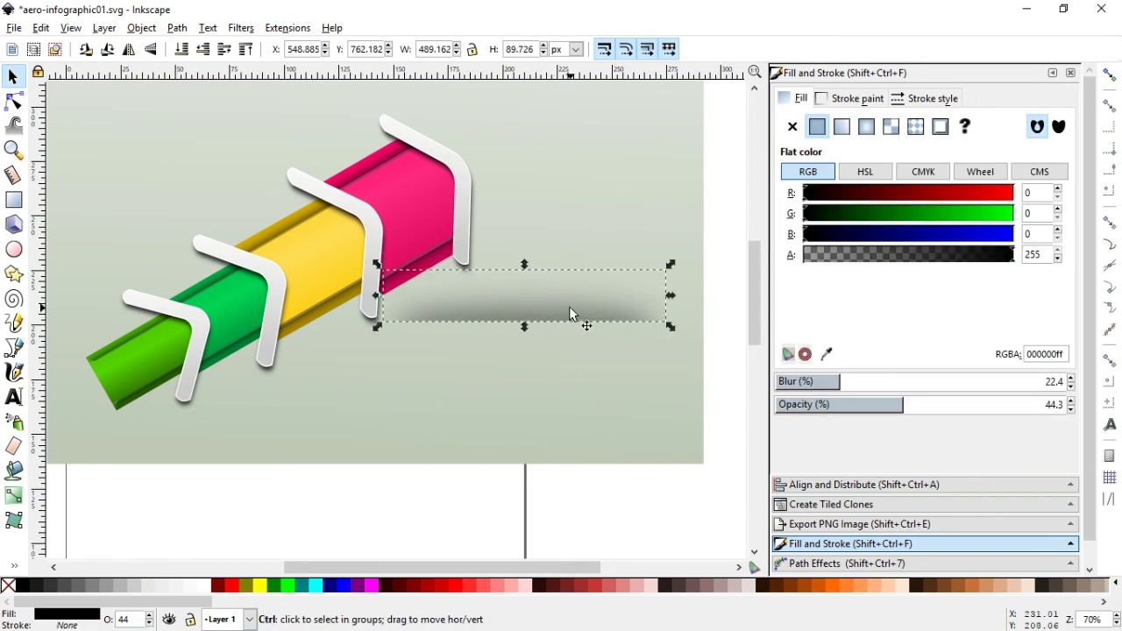
Move a shadow streak up beside the pink segment and shorten it from the left
{"action": "left_click", "coordinate": [571, 295]}
{"action": "left_click_drag", "start_coordinate": [579, 309], "coordinate": [578, 245]}
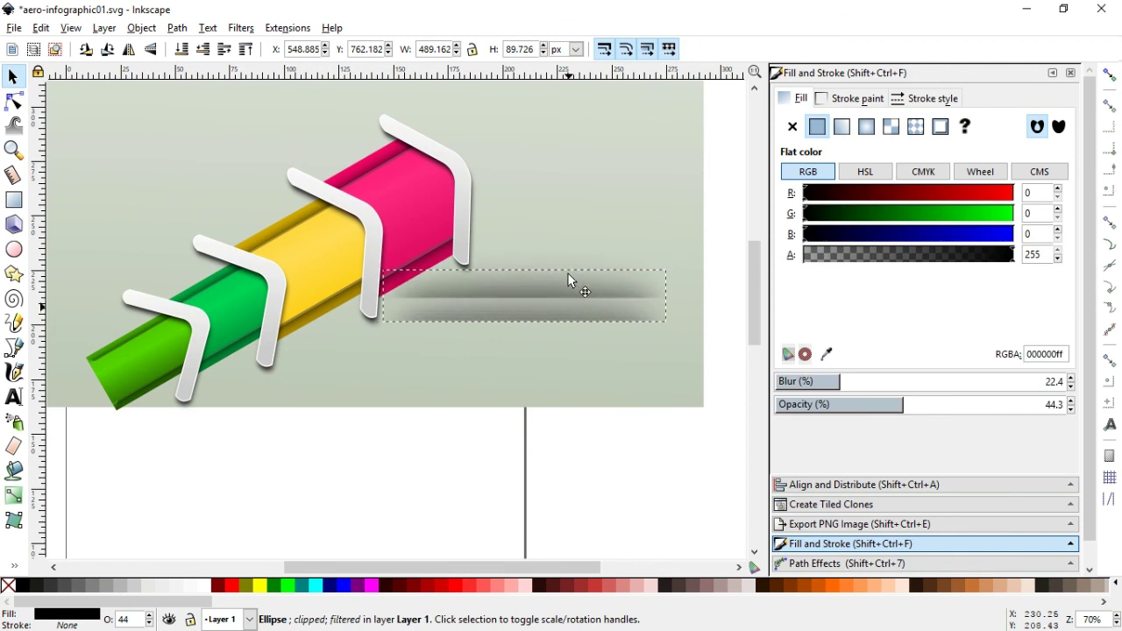
{"action": "left_click_drag", "start_coordinate": [383, 238], "coordinate": [452, 238]}
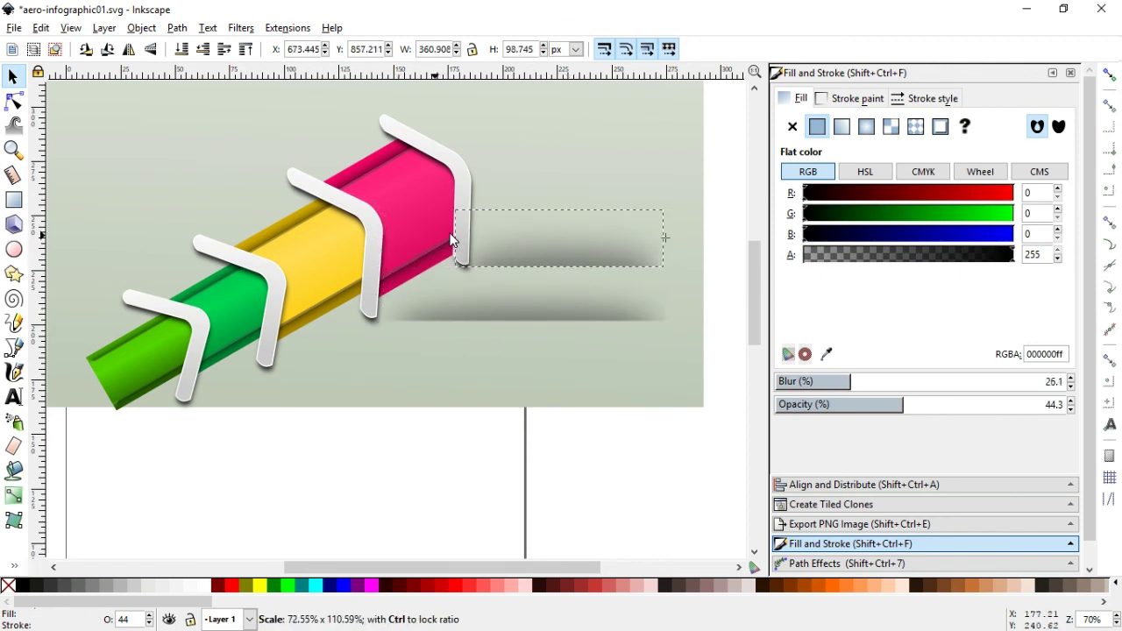
{"action": "left_click", "coordinate": [537, 317]}
{"action": "key", "text": "ctrl+d"}
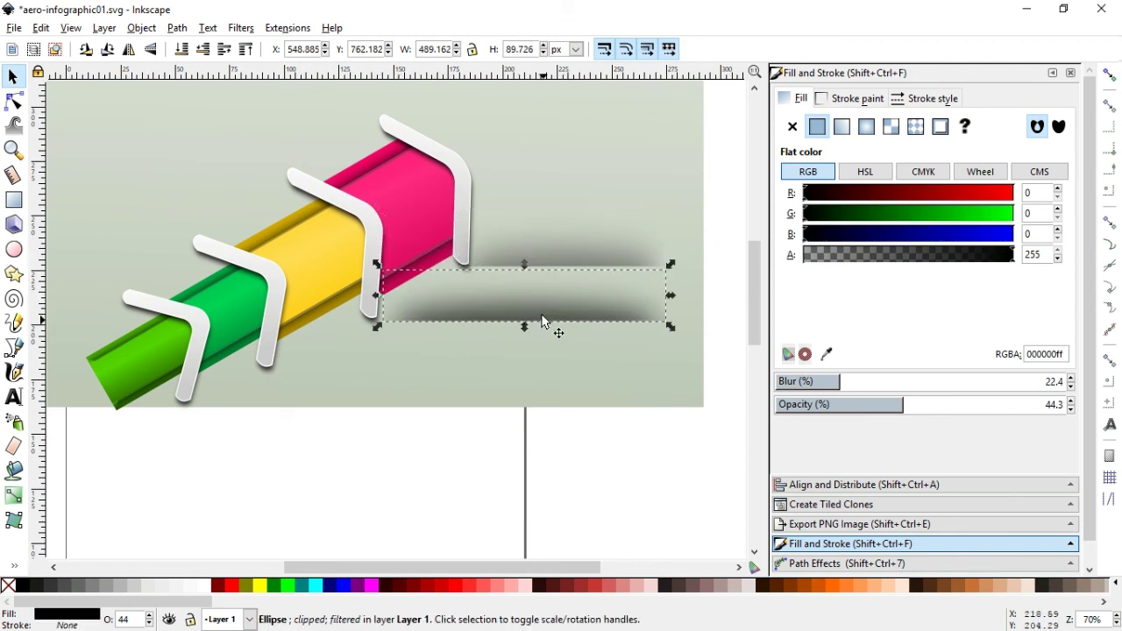
Place the shadow copy beneath the green and yellow segments, nudging it slightly right
{"action": "left_click_drag", "start_coordinate": [543, 318], "coordinate": [419, 364]}
{"action": "left_click", "coordinate": [517, 467]}
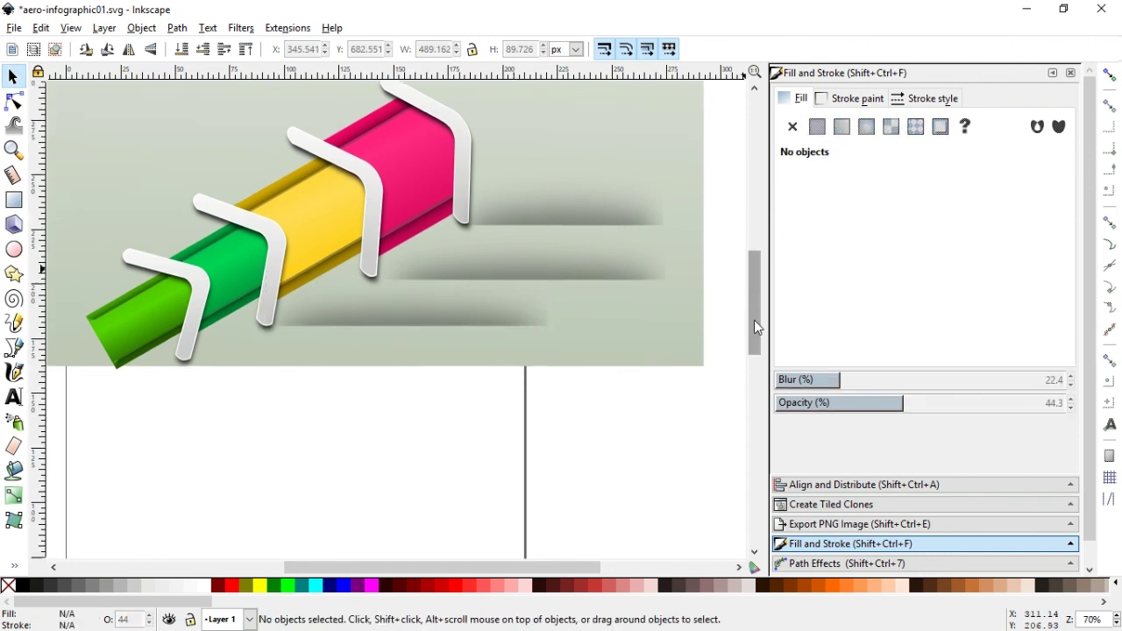
{"action": "scroll", "coordinate": [754, 320], "scroll_direction": "down", "scroll_amount": 2}
{"action": "left_click", "coordinate": [441, 309]}
{"action": "left_click_drag", "start_coordinate": [427, 320], "coordinate": [431, 321]}
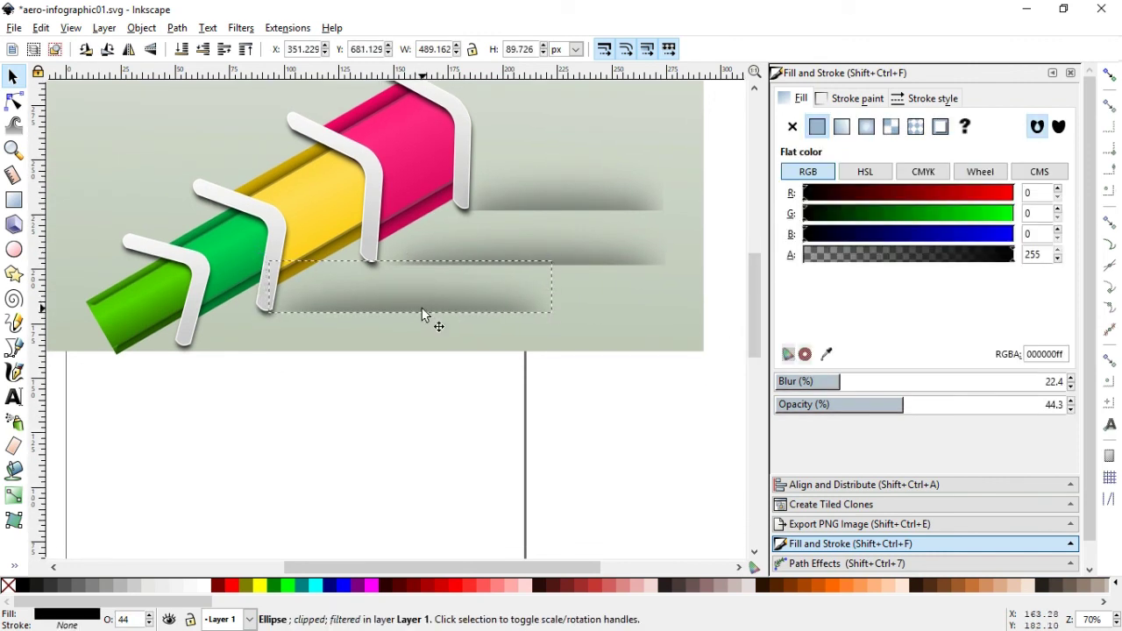
{"action": "left_click", "coordinate": [383, 394]}
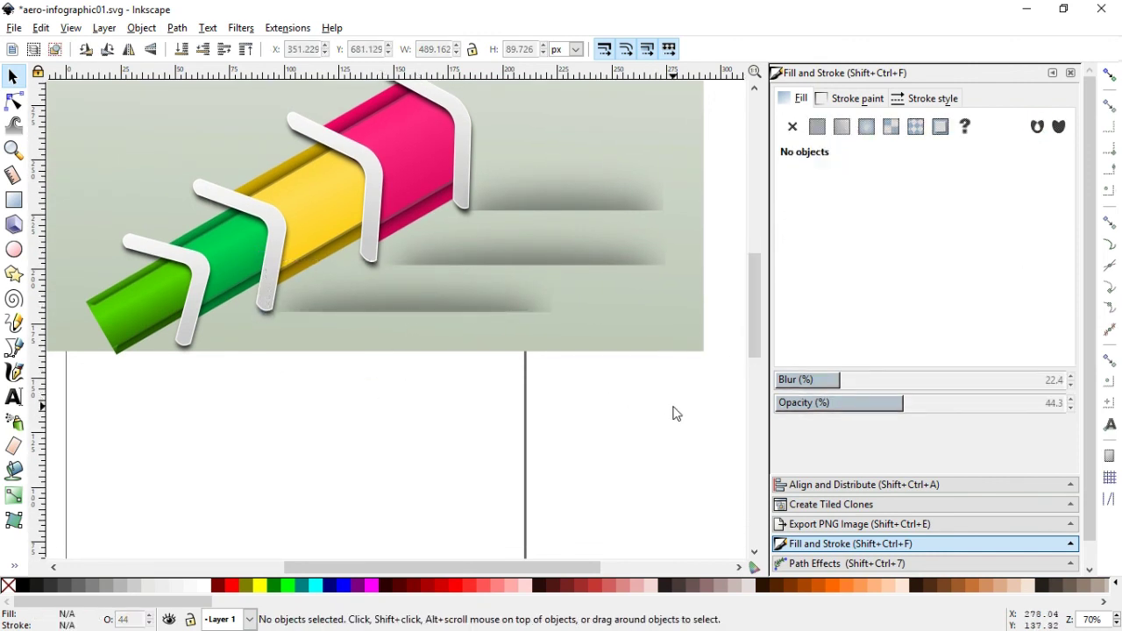
Zoom out and move the bottom shadow streak further down and left
{"action": "key", "text": "minus"}
{"action": "left_click", "coordinate": [399, 317]}
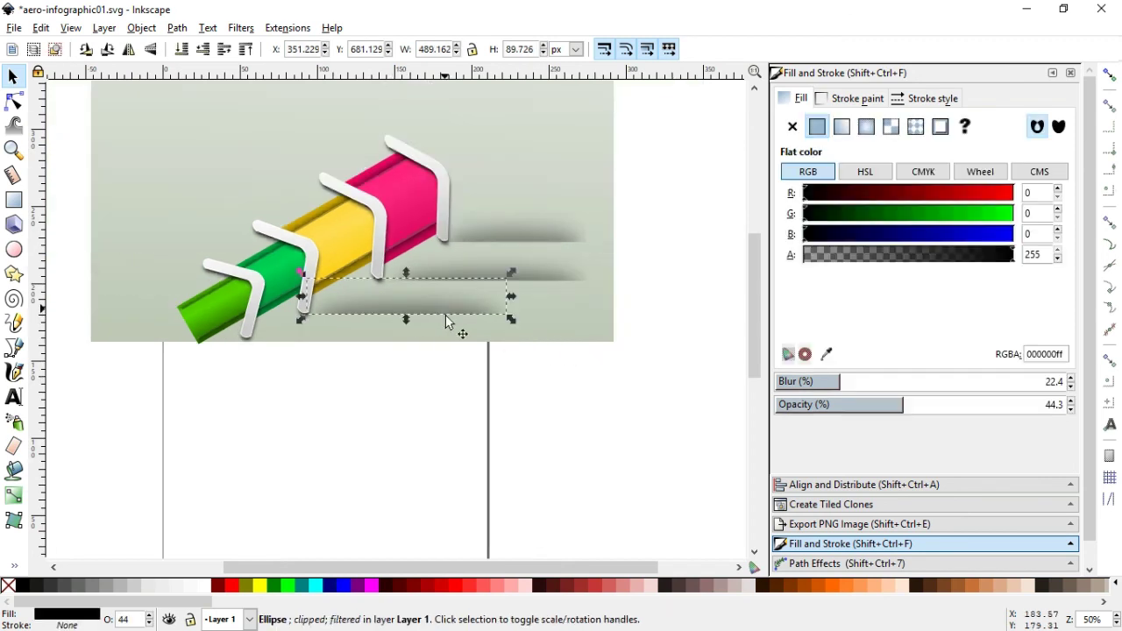
{"action": "left_click_drag", "start_coordinate": [419, 312], "coordinate": [369, 342]}
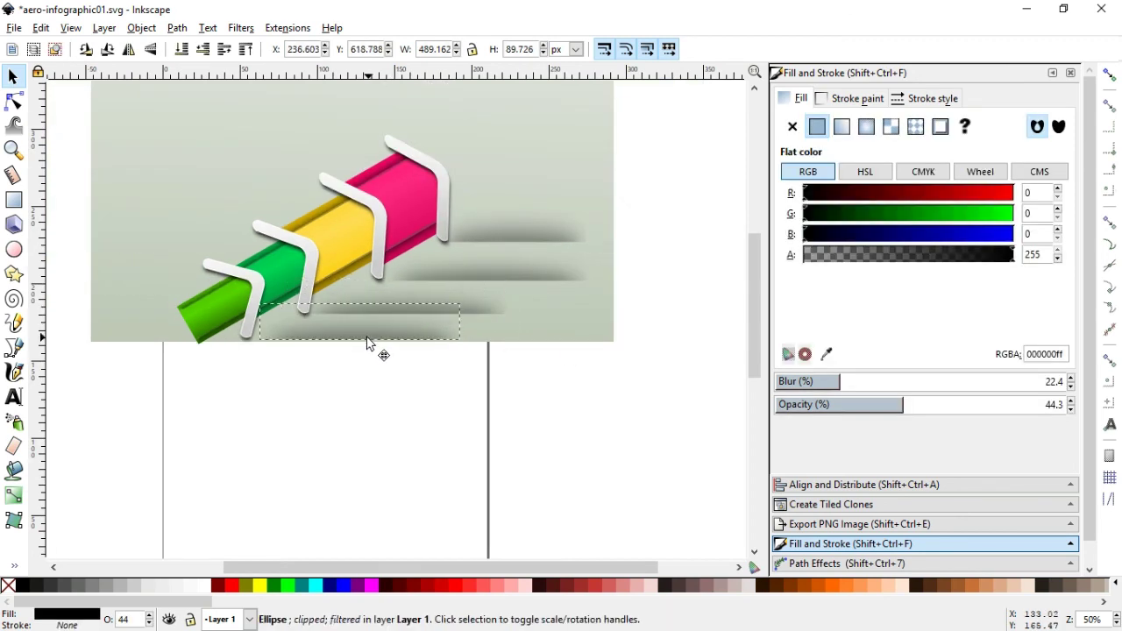
{"action": "left_click", "coordinate": [429, 405]}
{"action": "left_click", "coordinate": [568, 339]}
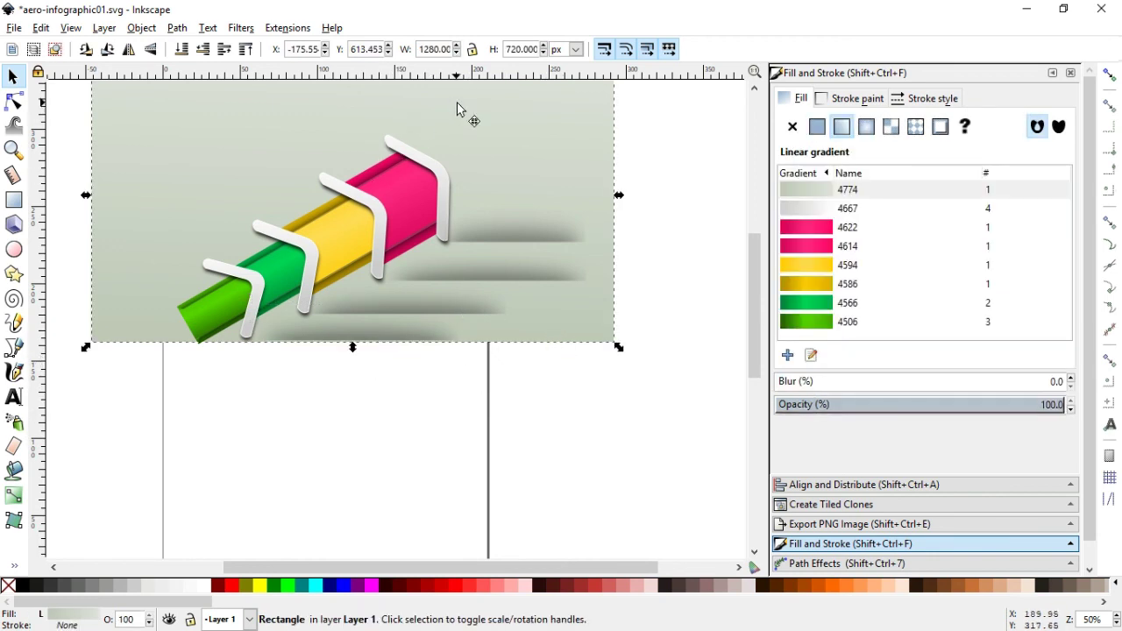
Drag the gradient background down-right and nudge the bottom shadow streak under the green segment
{"action": "left_click_drag", "start_coordinate": [456, 107], "coordinate": [466, 149]}
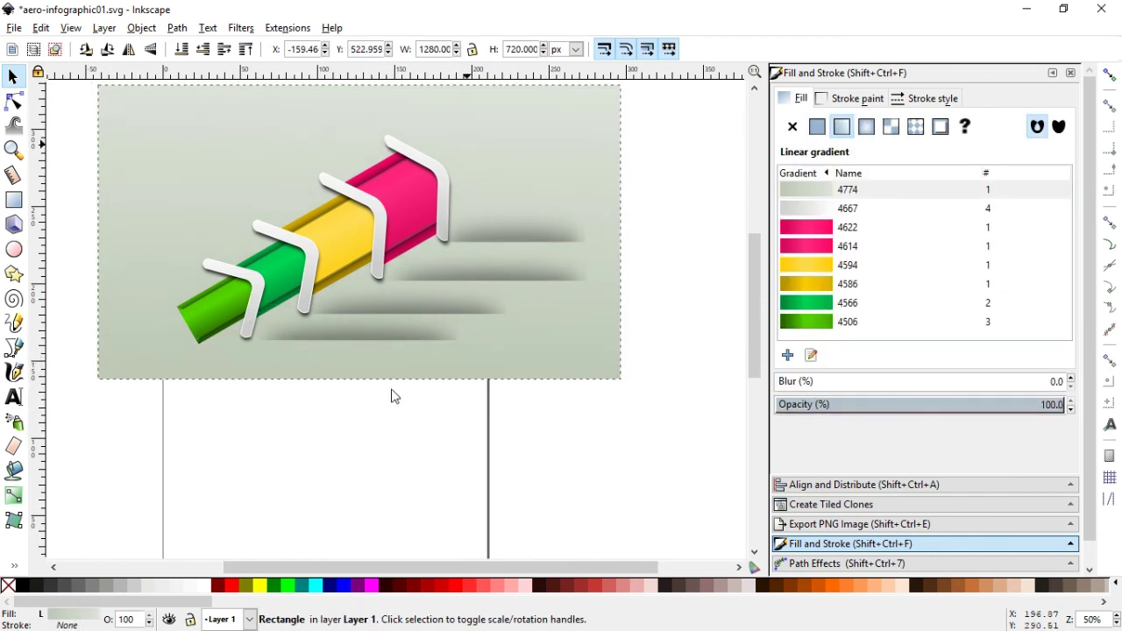
{"action": "left_click", "coordinate": [371, 409]}
{"action": "left_click", "coordinate": [376, 337]}
{"action": "left_click_drag", "start_coordinate": [366, 348], "coordinate": [364, 350]}
{"action": "left_click", "coordinate": [380, 450]}
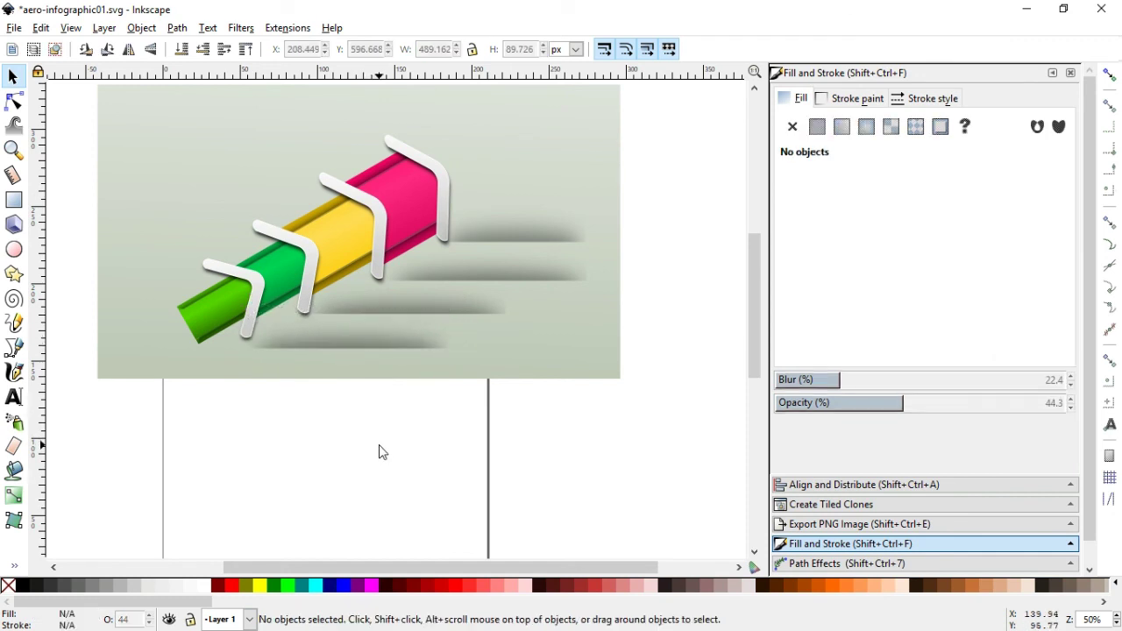